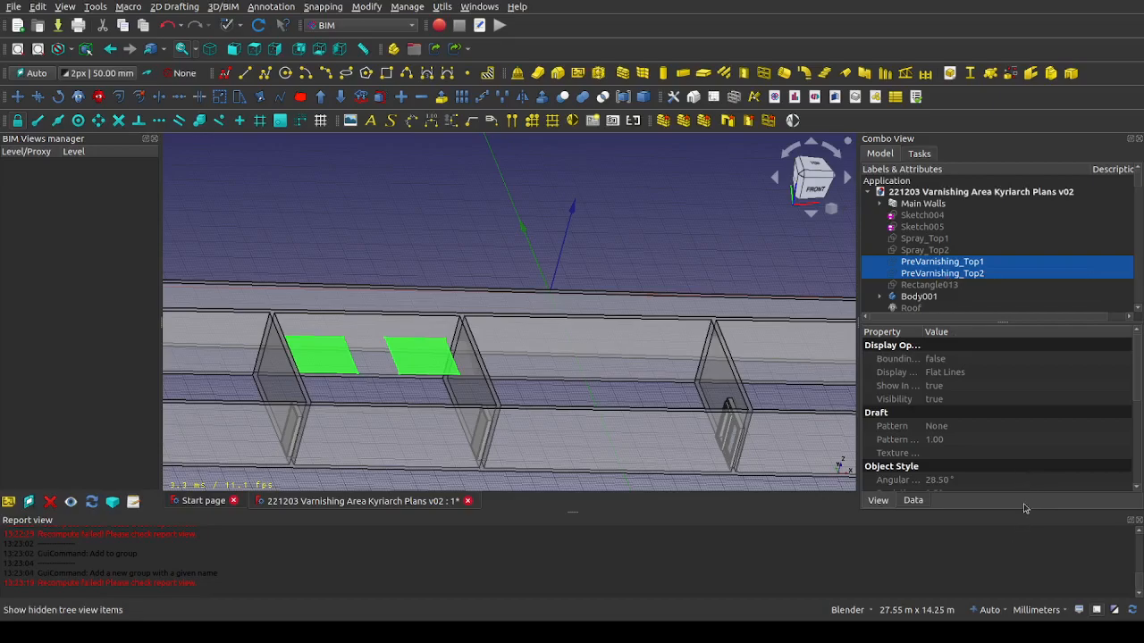
Add PreVarnishing_Top1 and PreVarnishing_Top2 to an existing group
click(1024, 505)
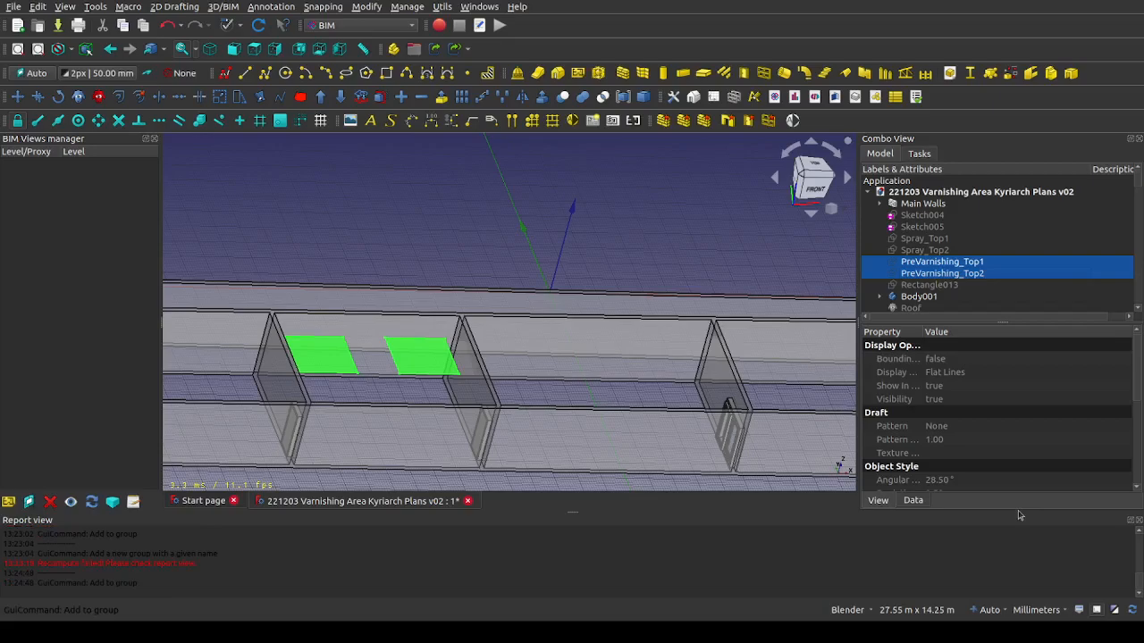
click(1027, 596)
scroll(453, 407, down, 5)
shift+middle_drag(484, 316, 482, 312)
scroll(482, 313, up, 5)
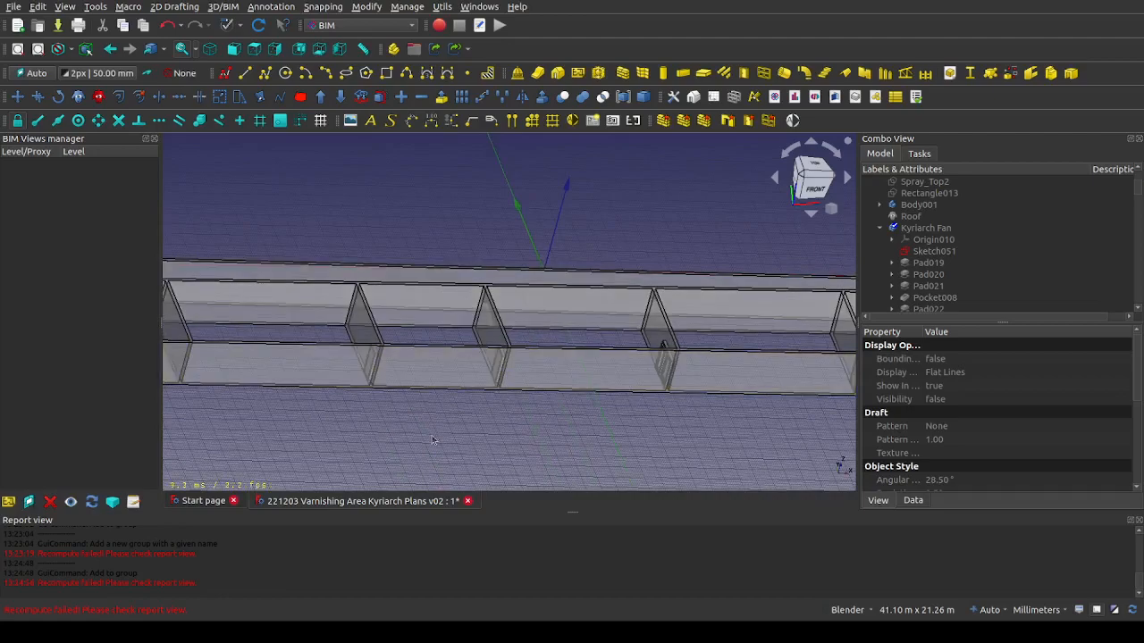
Add the Main Walls object to a new group named AS-BUILT CIVIL WORKS
scroll(431, 432, down, 2)
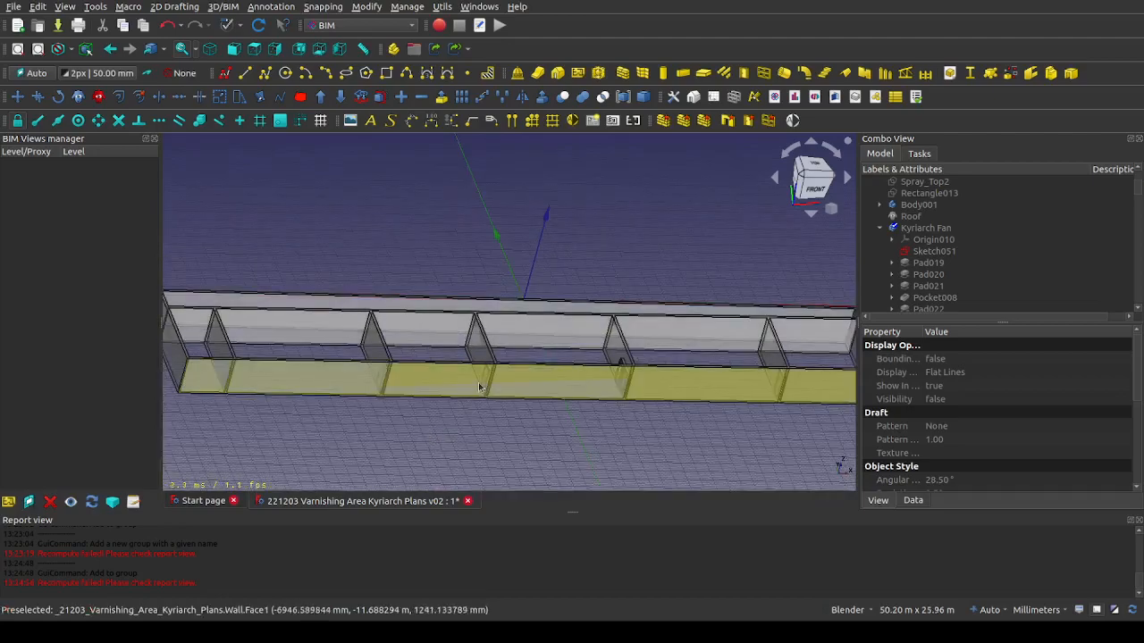
click(614, 350)
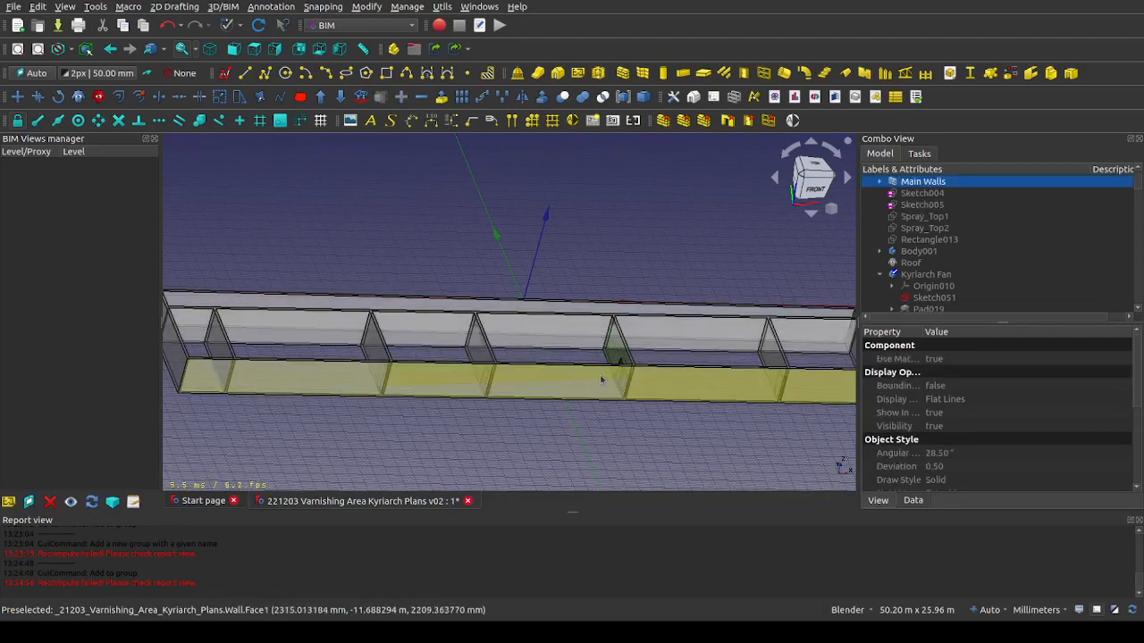
scroll(945, 229, up, 1)
click(881, 204)
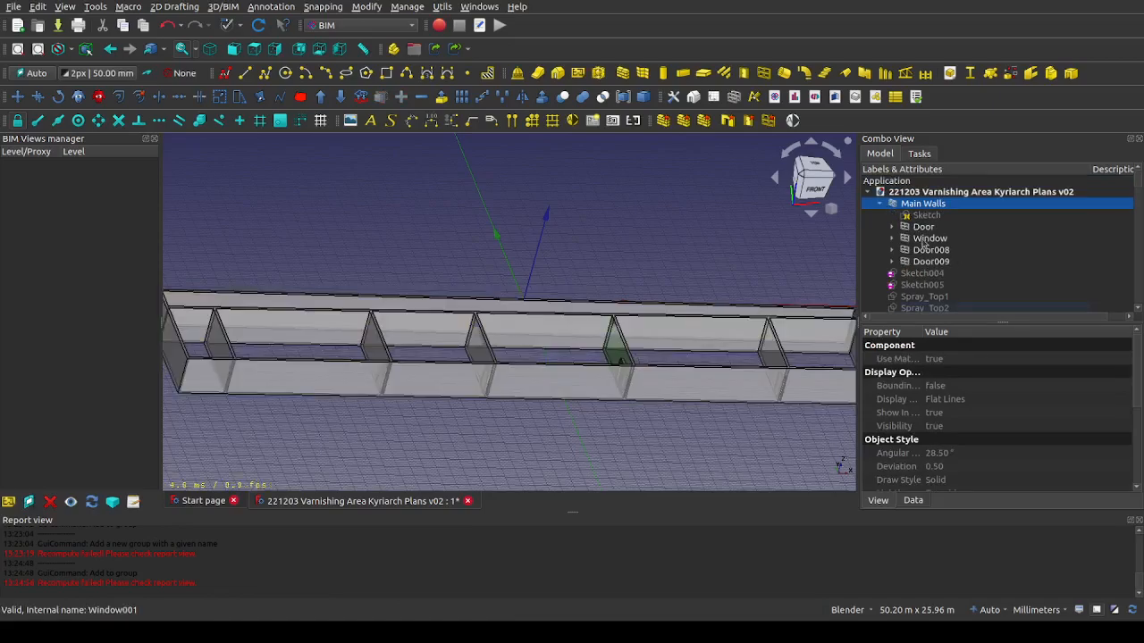
click(922, 230)
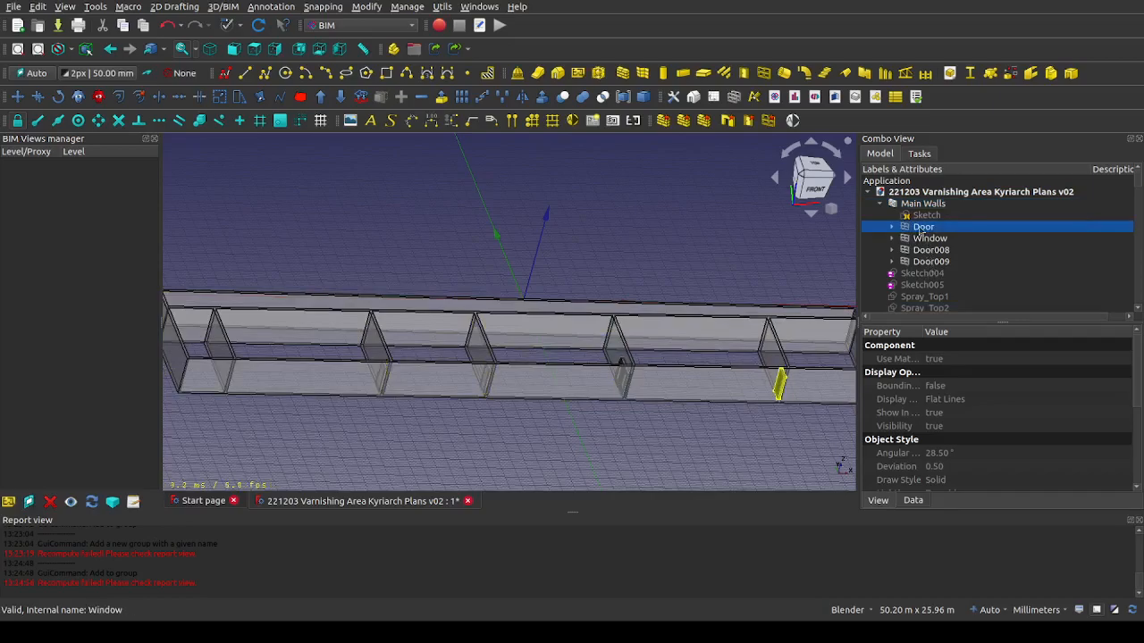
click(880, 203)
click(904, 204)
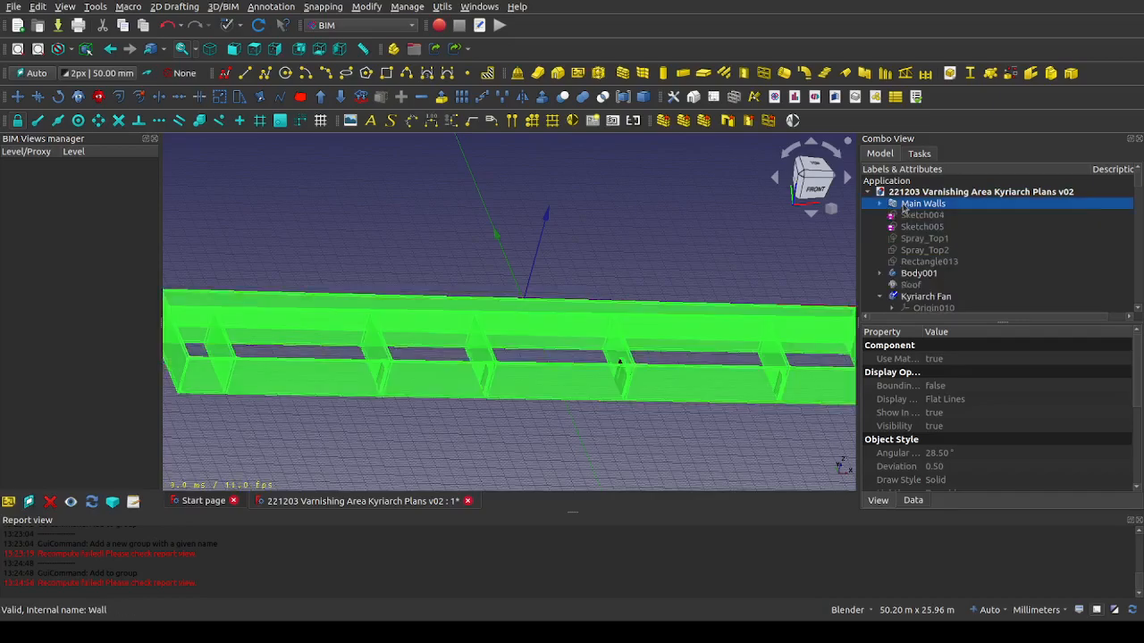
click(983, 482)
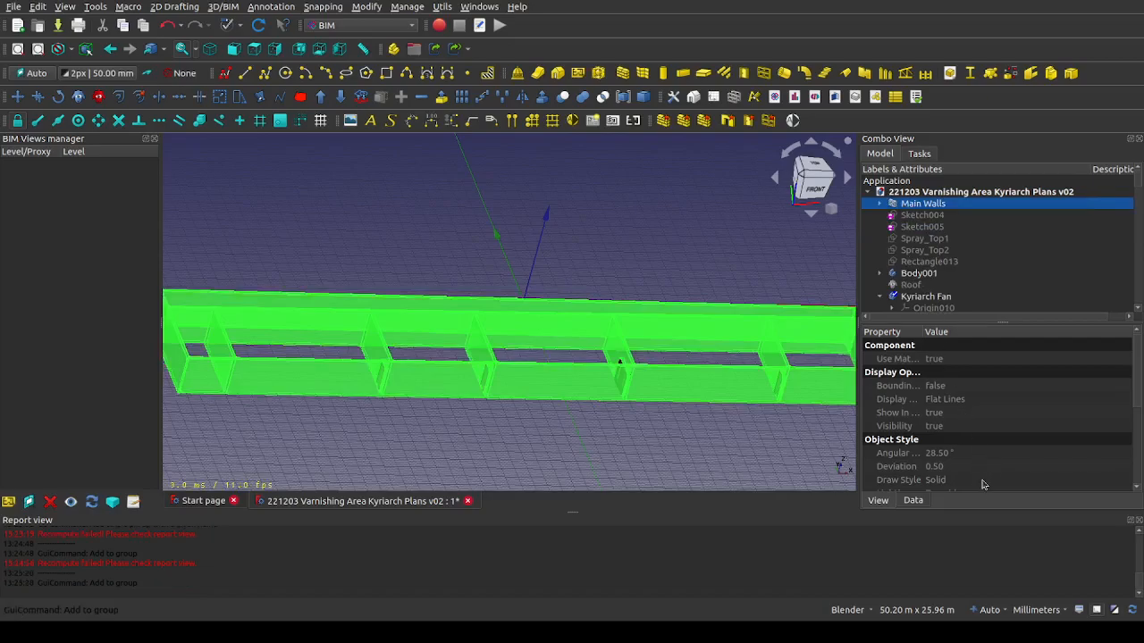
click(998, 587)
text(AS-BUIL)
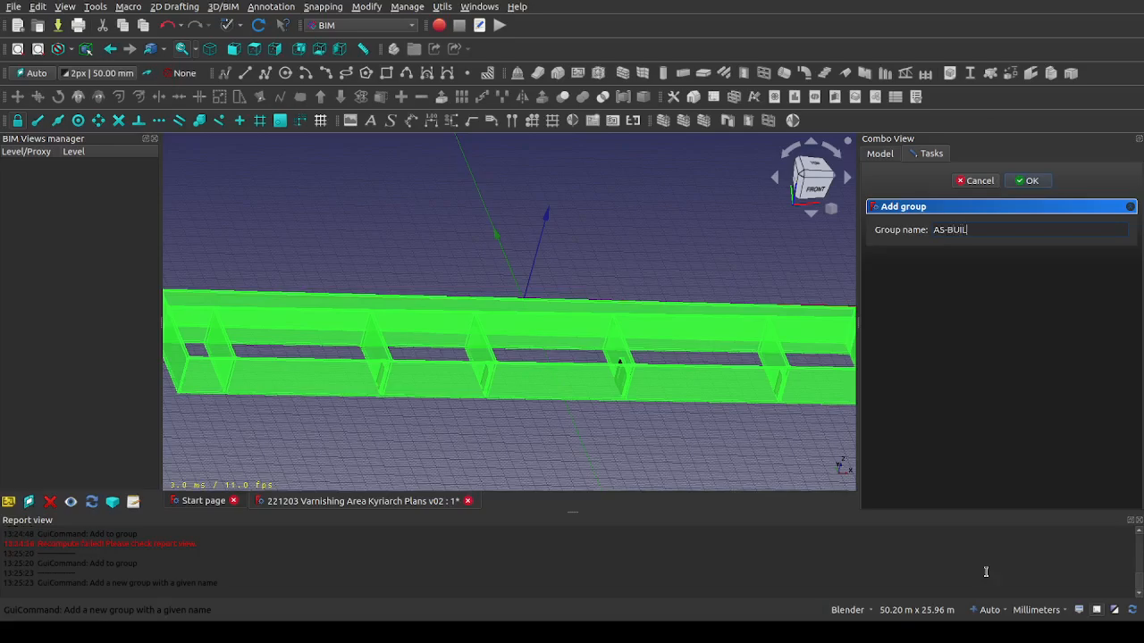
text(T CIVIL)
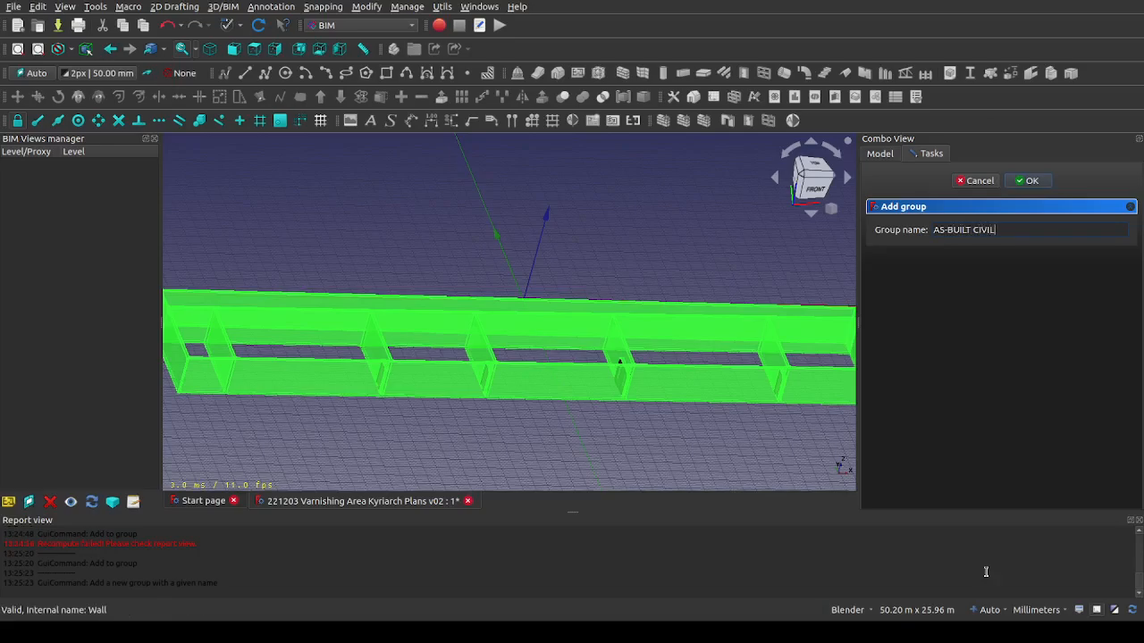
text( WORKS)
click(1028, 181)
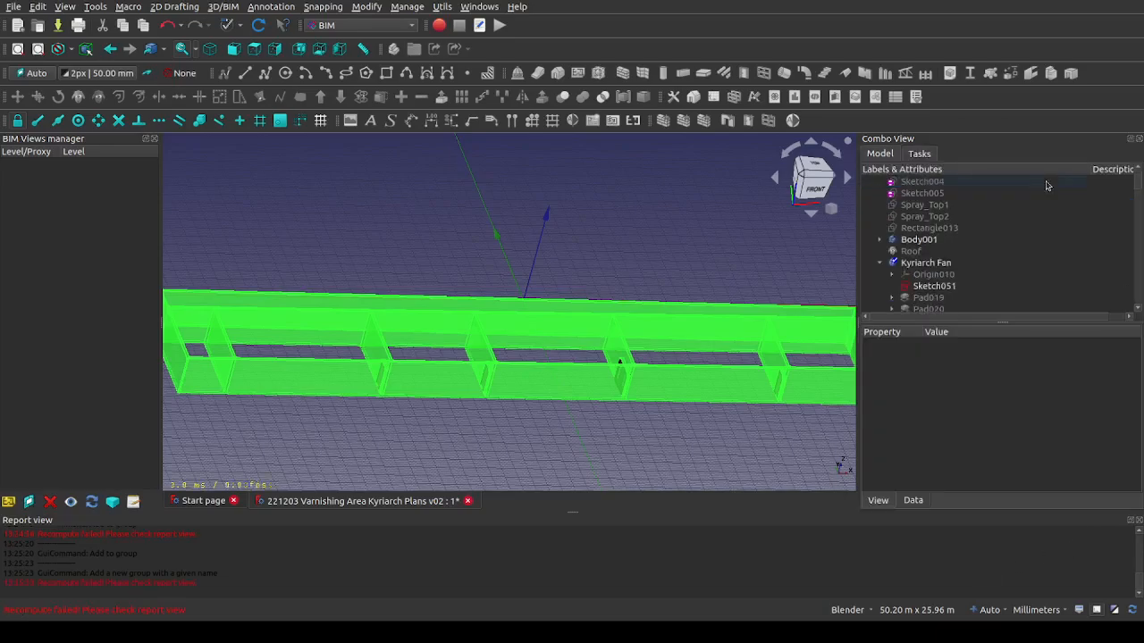
Make the Roof visible above the main walls
scroll(1022, 227, up, 1)
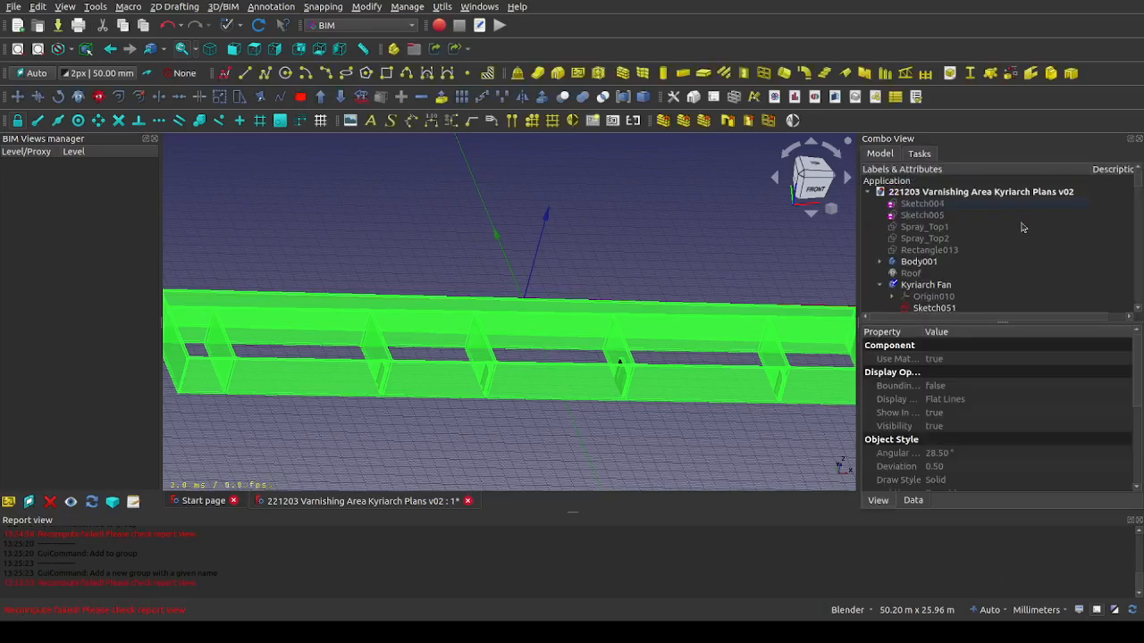
scroll(1023, 228, down, 2)
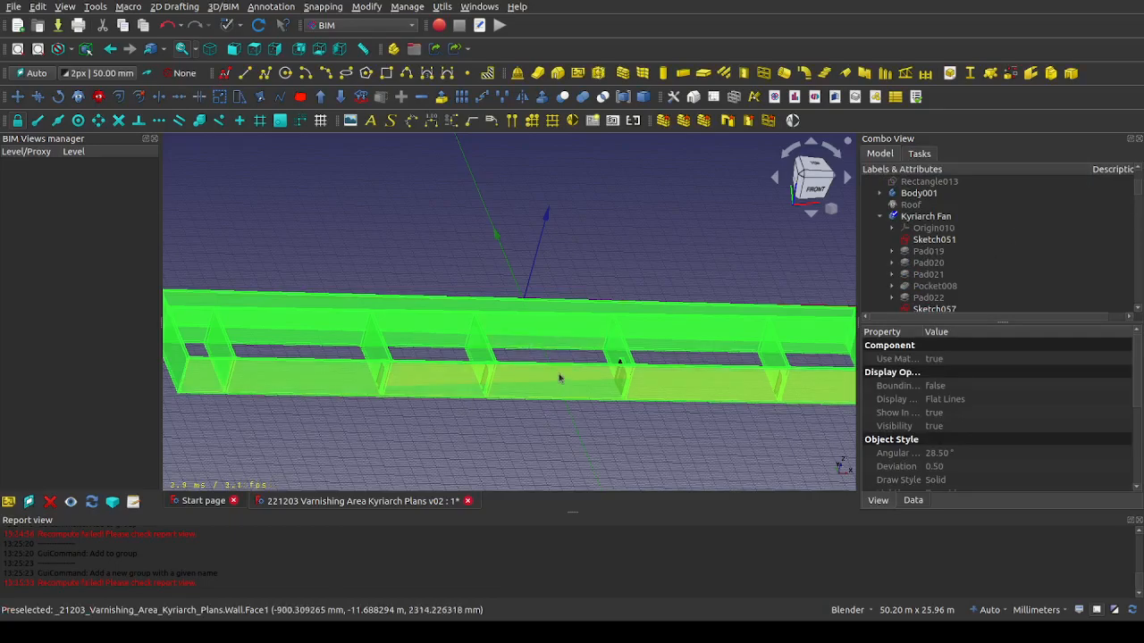
scroll(559, 376, down, 2)
scroll(560, 376, up, 2)
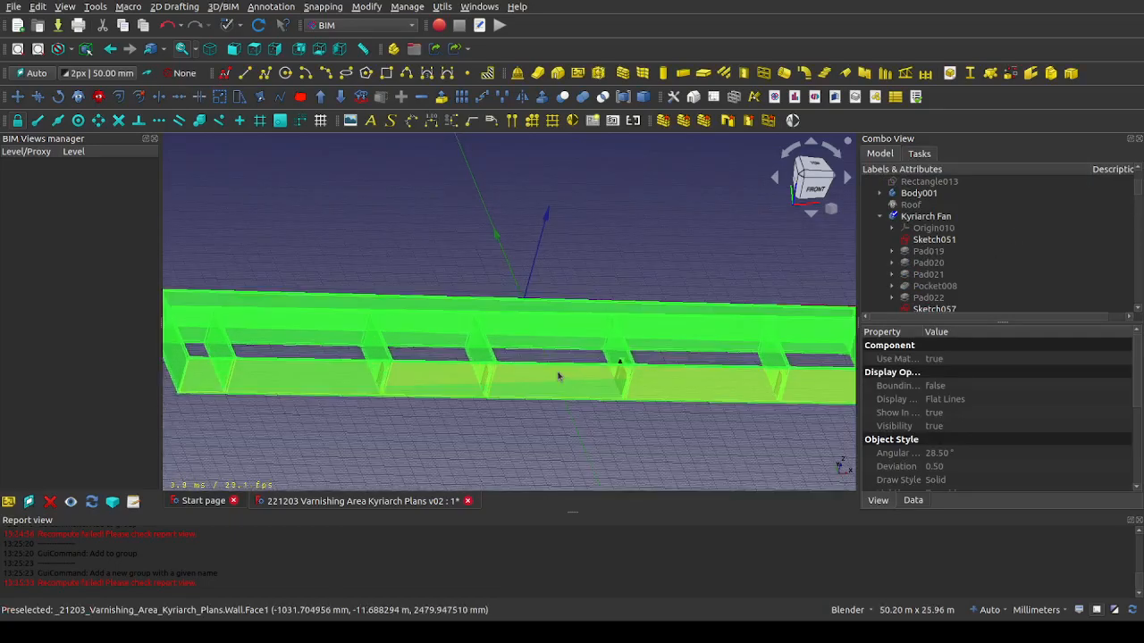
scroll(558, 377, down, 1)
middle_drag(423, 262, 556, 310)
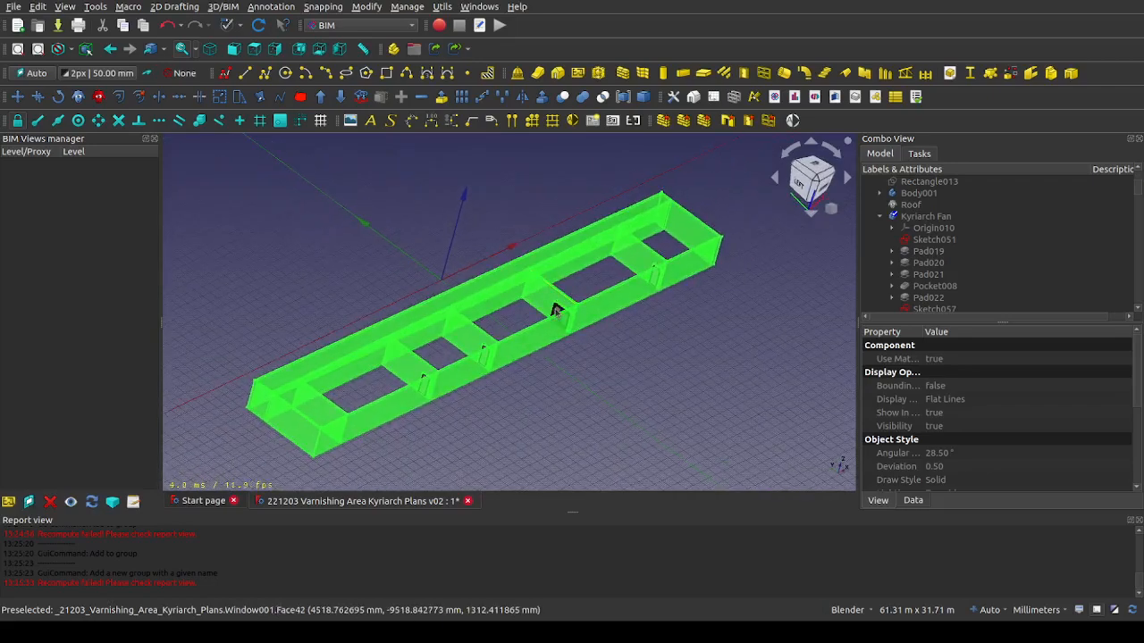
scroll(554, 309, up, 1)
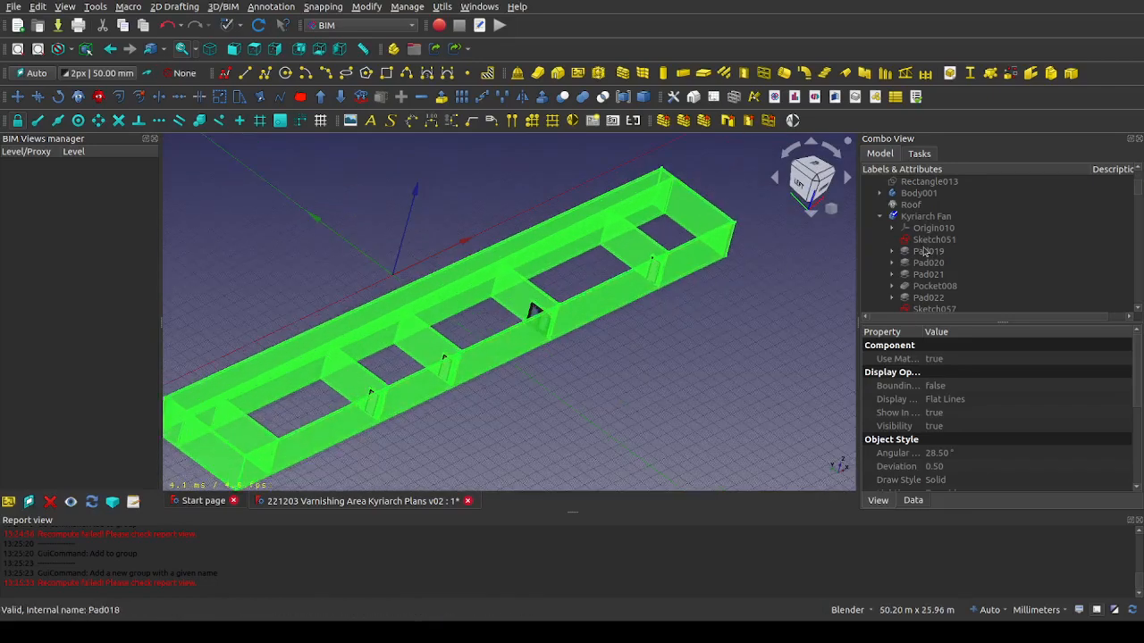
scroll(925, 252, up, 2)
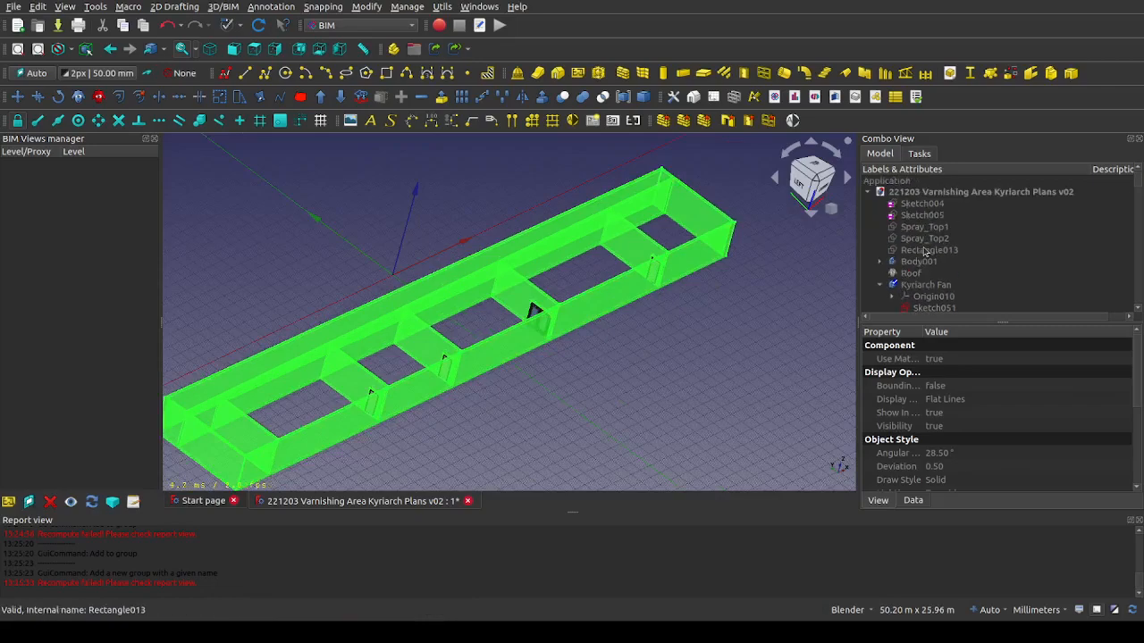
click(911, 273)
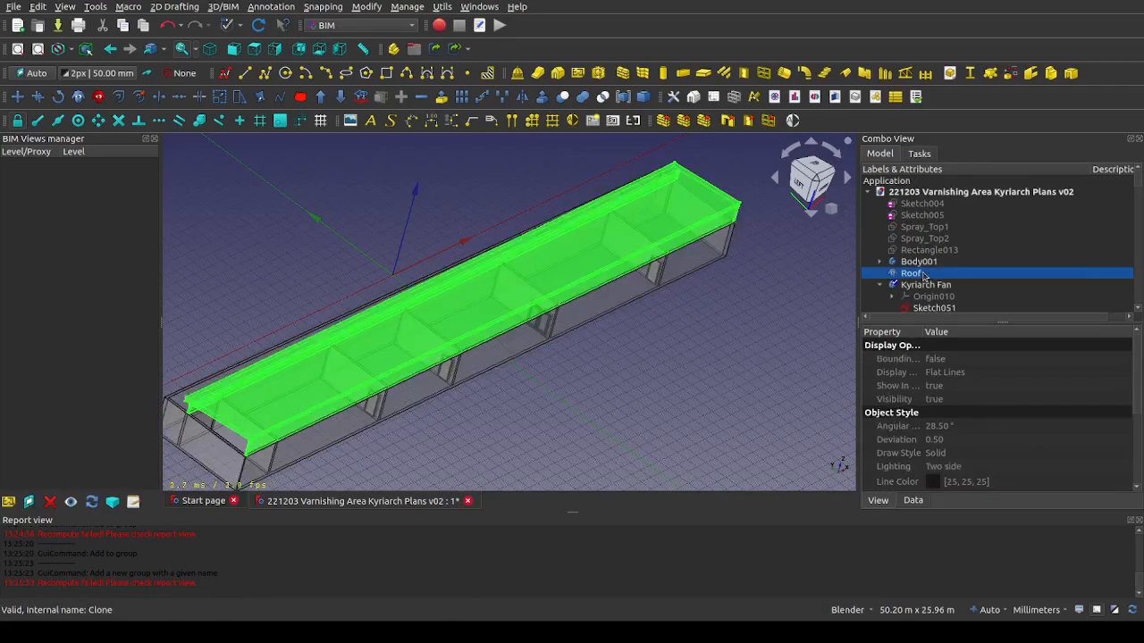
Temporarily show Rectangle013 to locate it in the building, and hide it again
click(916, 251)
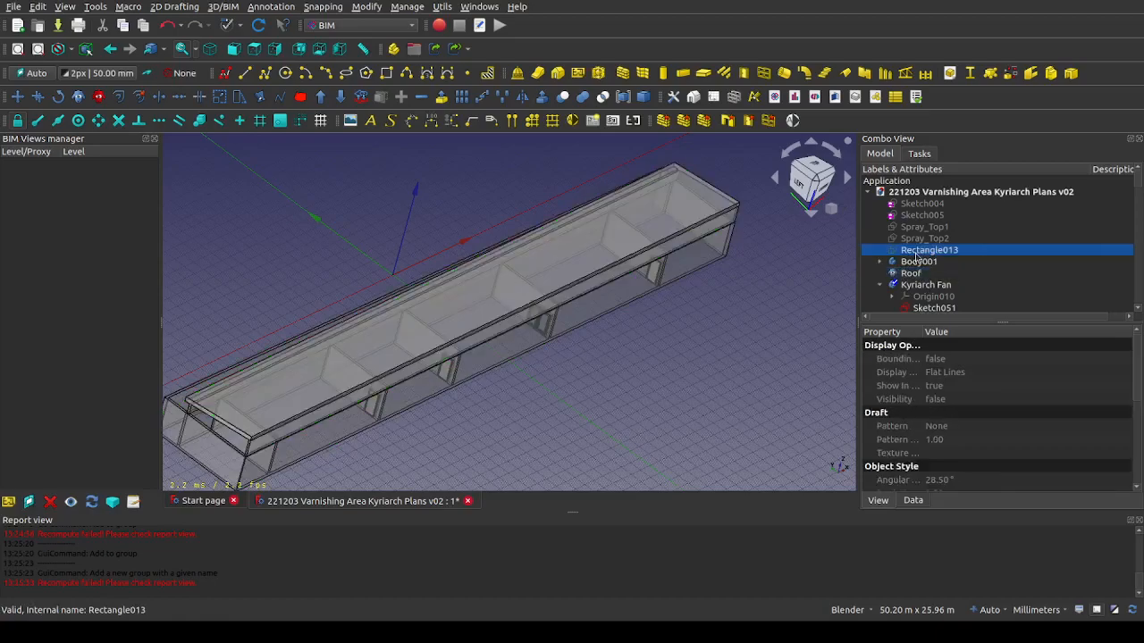
key(space)
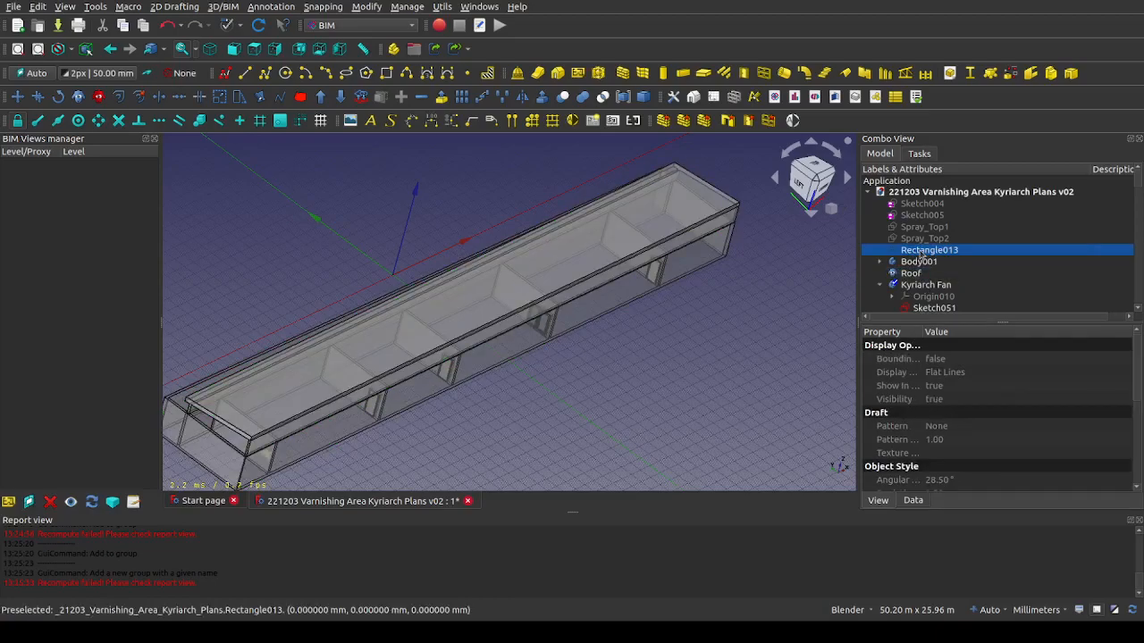
middle_drag(423, 360, 414, 333)
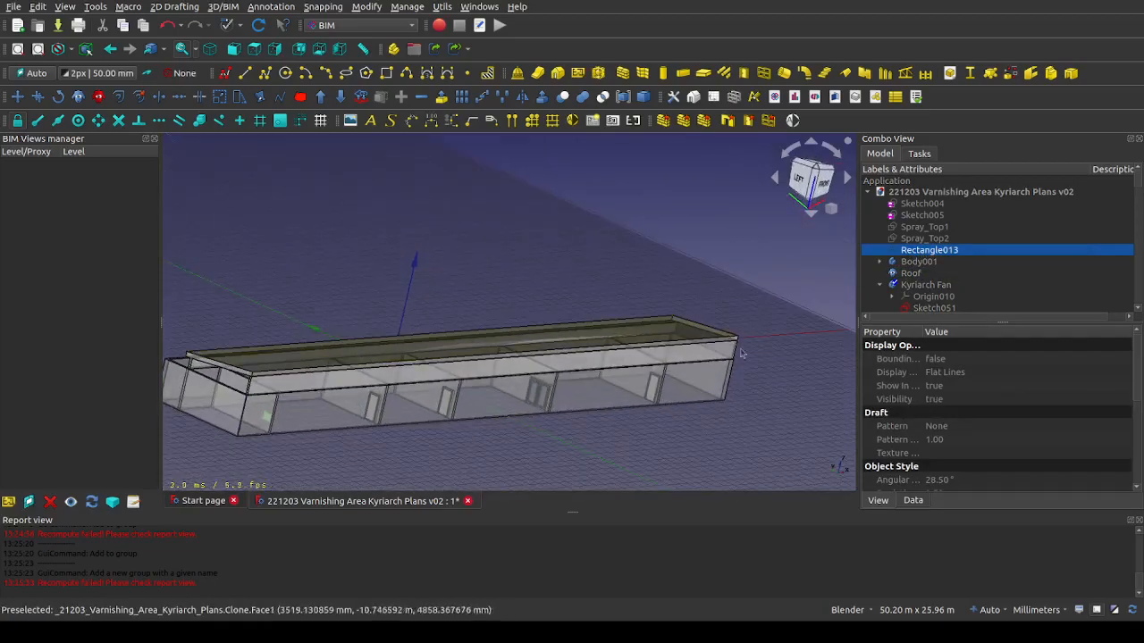
key(space)
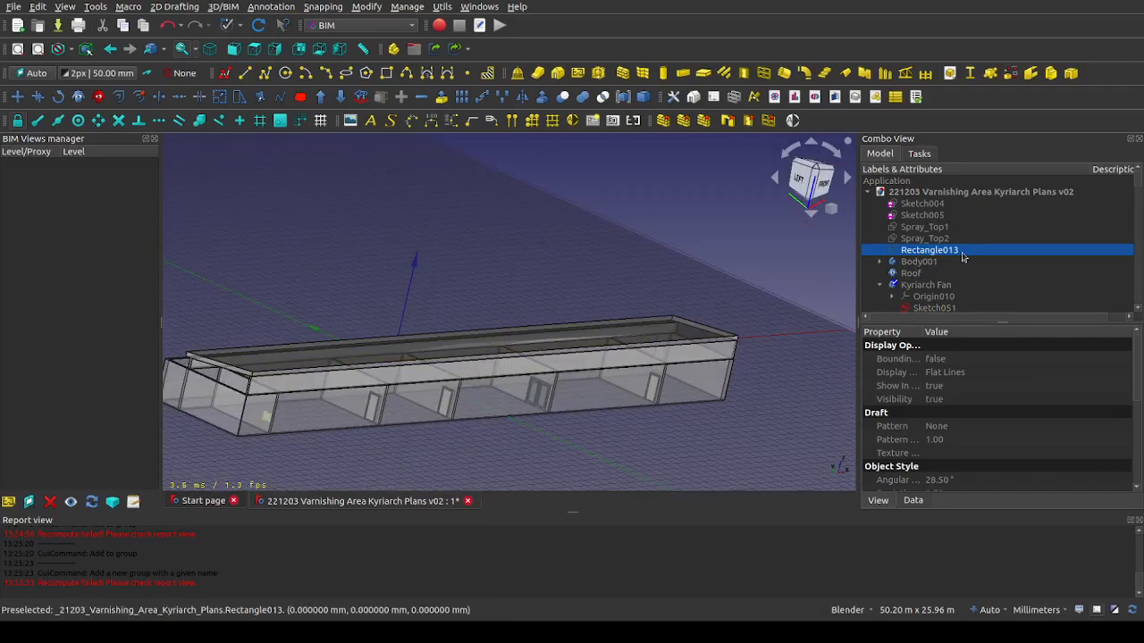
Show Spray_Top1 and Spray_Top2 to identify them, and add both to an existing group
click(938, 238)
key(space)
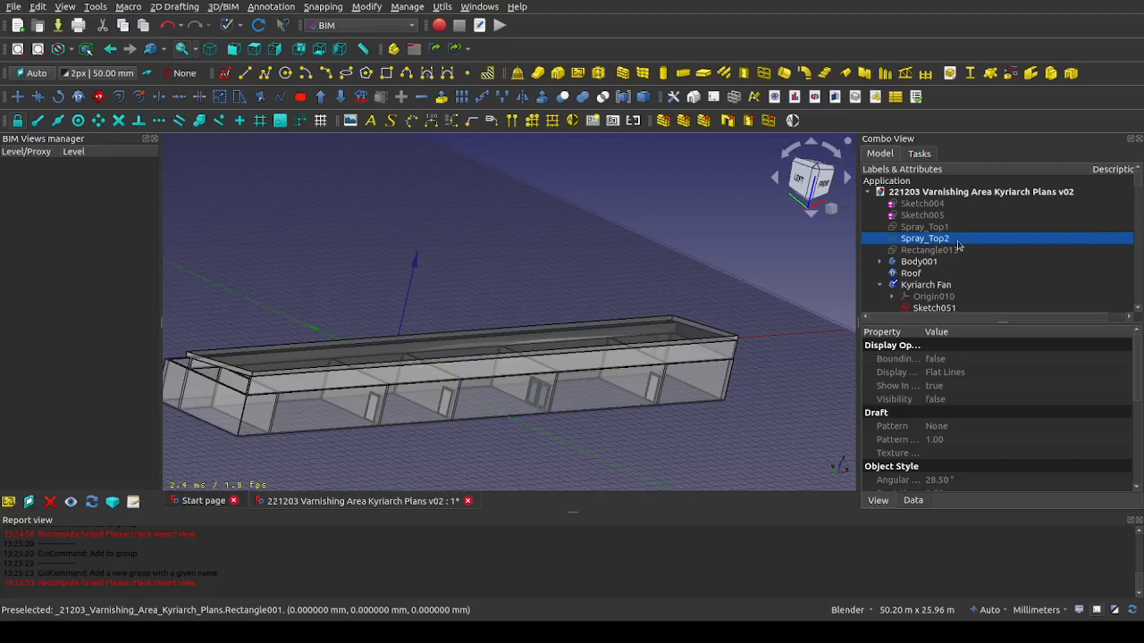
ctrl+click(957, 232)
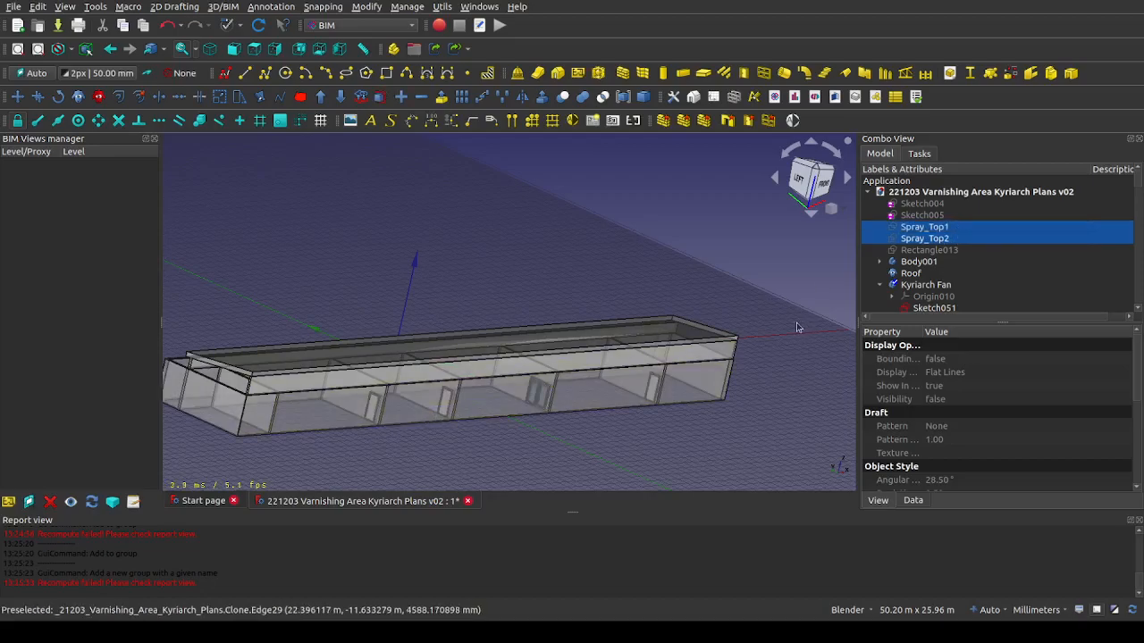
mouse_move(783, 330)
middle_down()
mouse_move(626, 384)
mouse_move(439, 421)
mouse_move(449, 434)
mouse_move(558, 344)
middle_up()
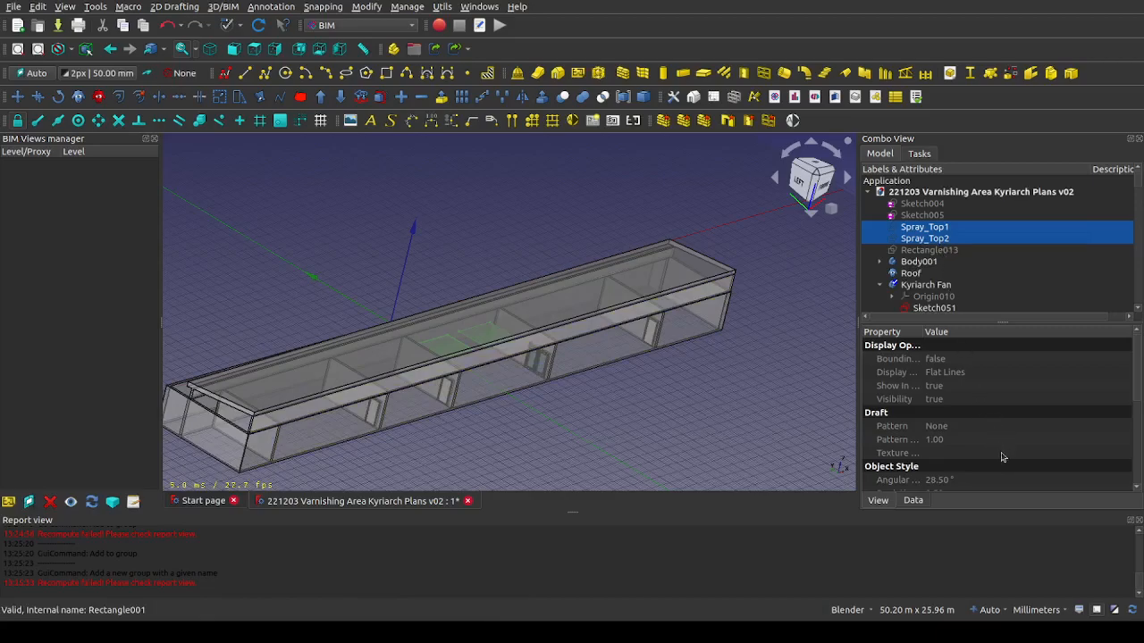
key(ctrl+g)
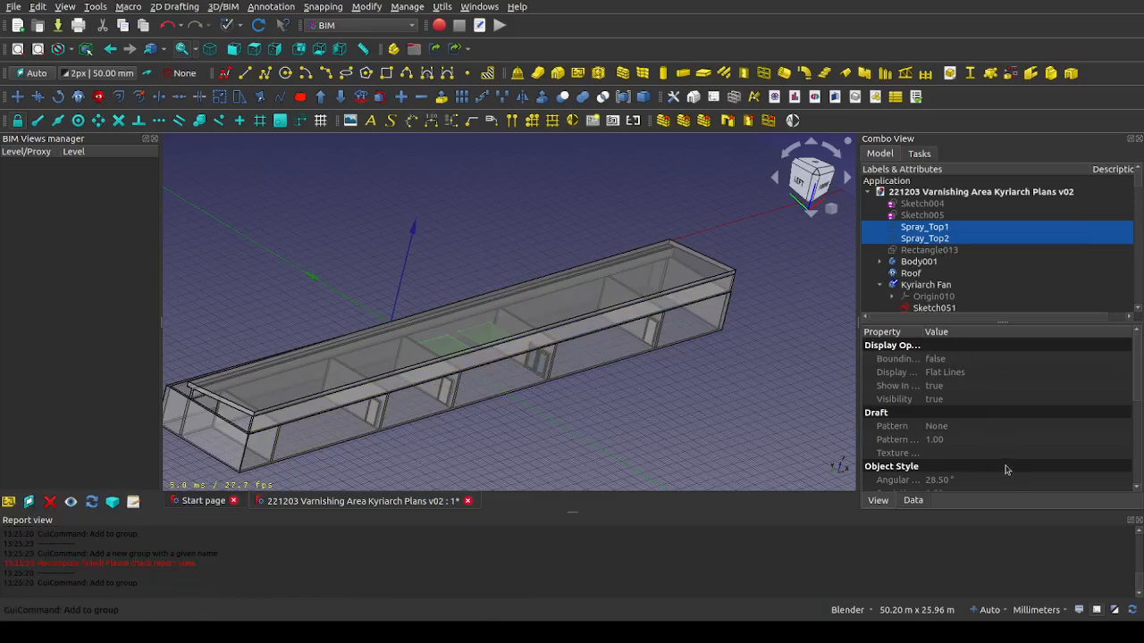
click(1050, 525)
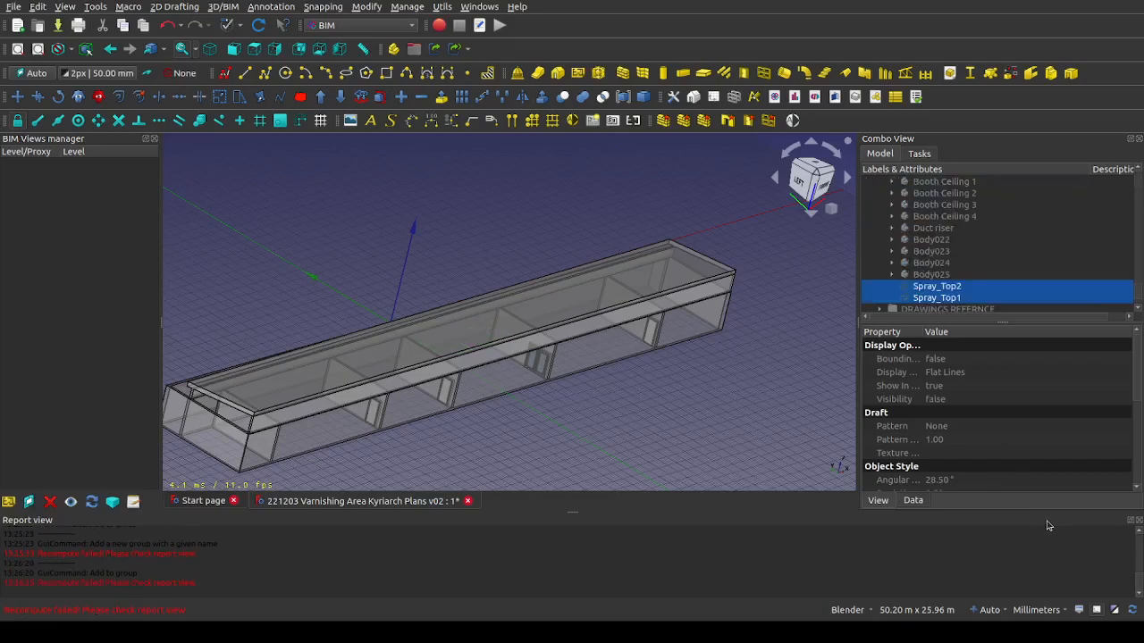
Make Sketch004, Sketch005 and Rectangle013 visible, and select all three in the model tree
scroll(982, 277, up, 15)
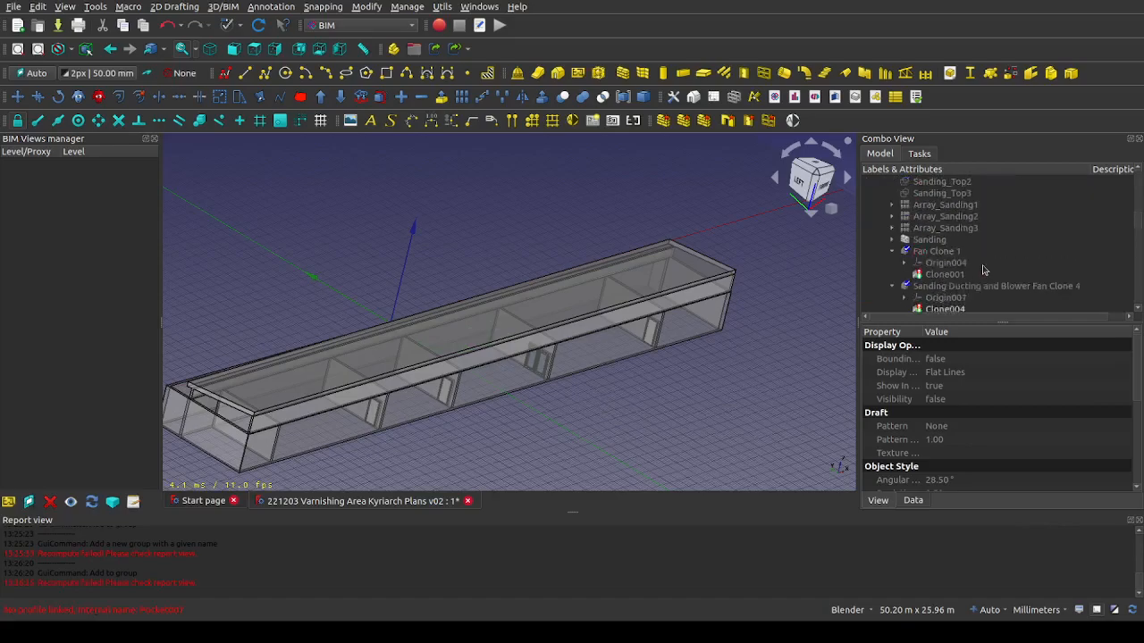
click(942, 207)
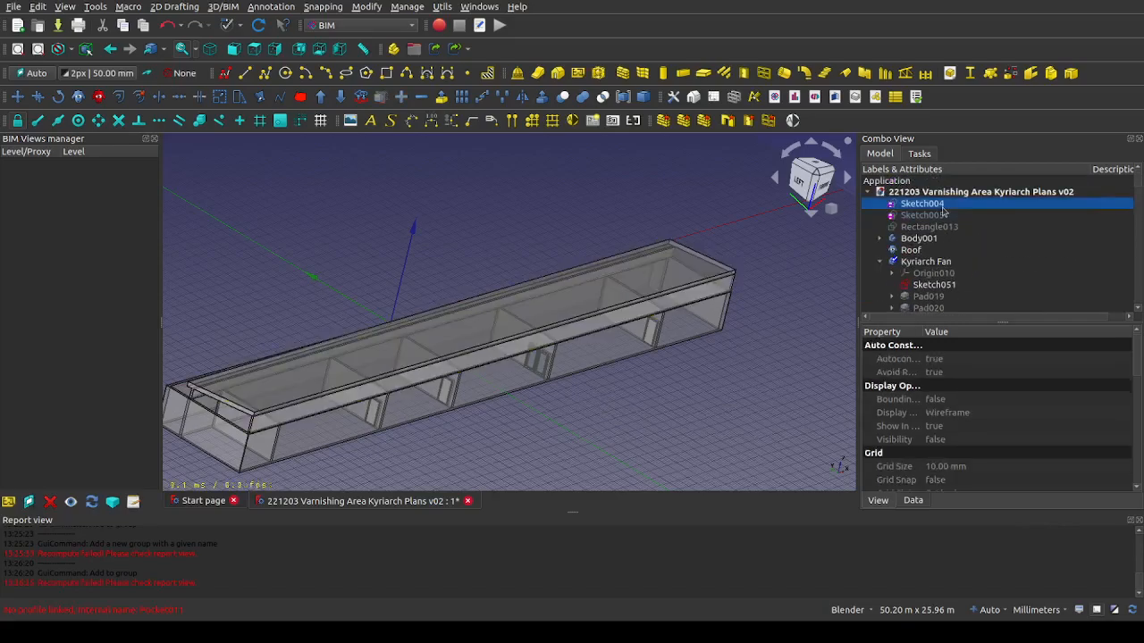
key(space)
click(942, 215)
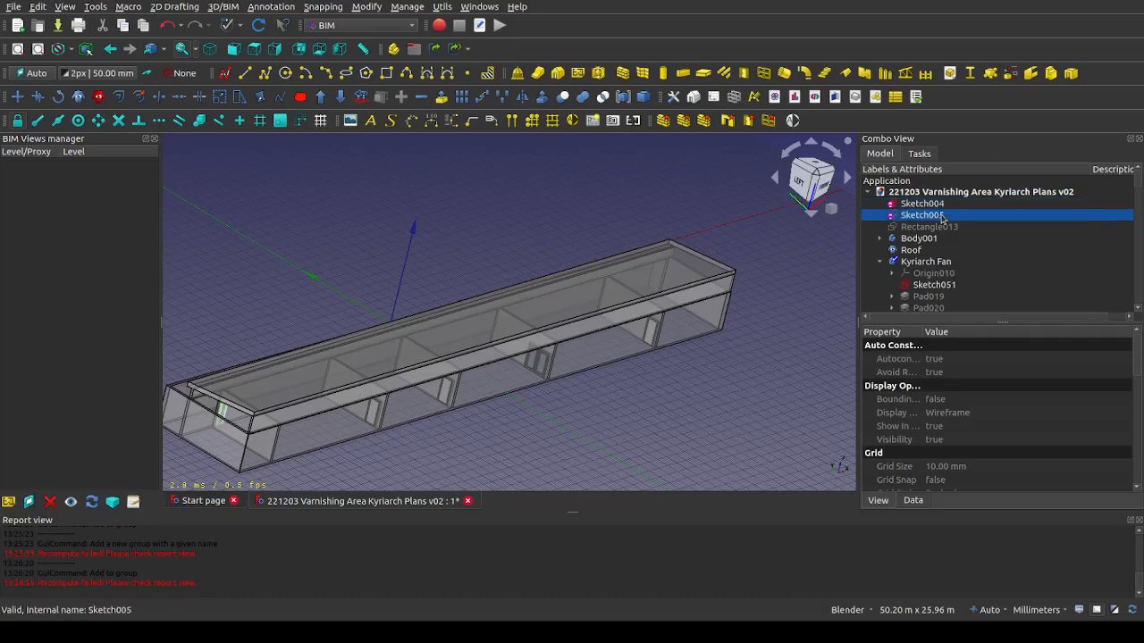
click(938, 227)
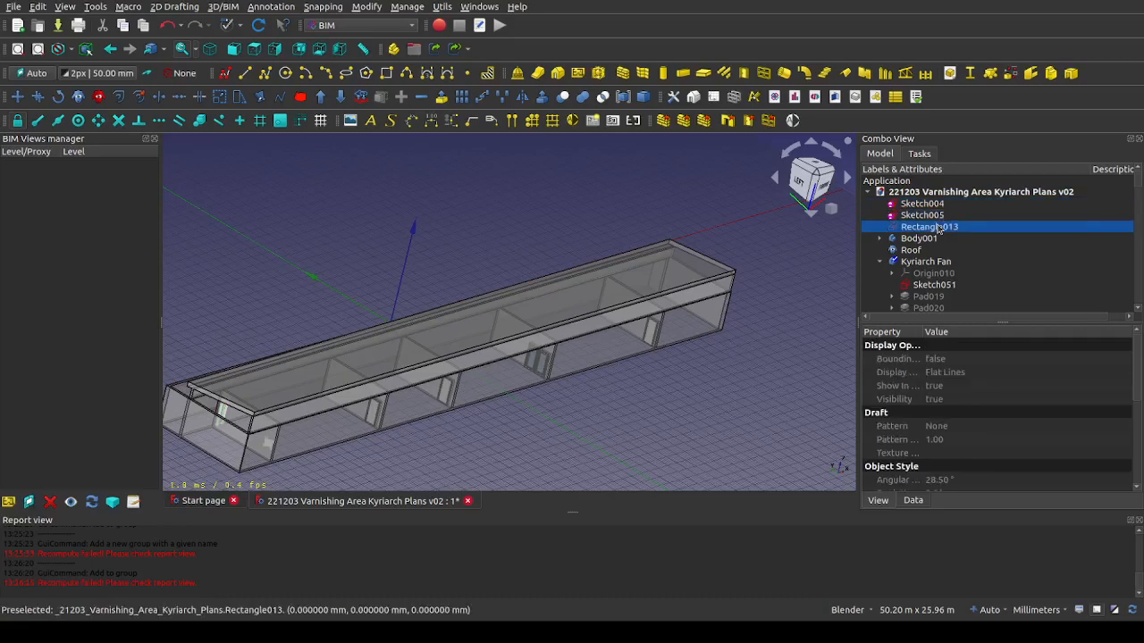
shift+click(938, 208)
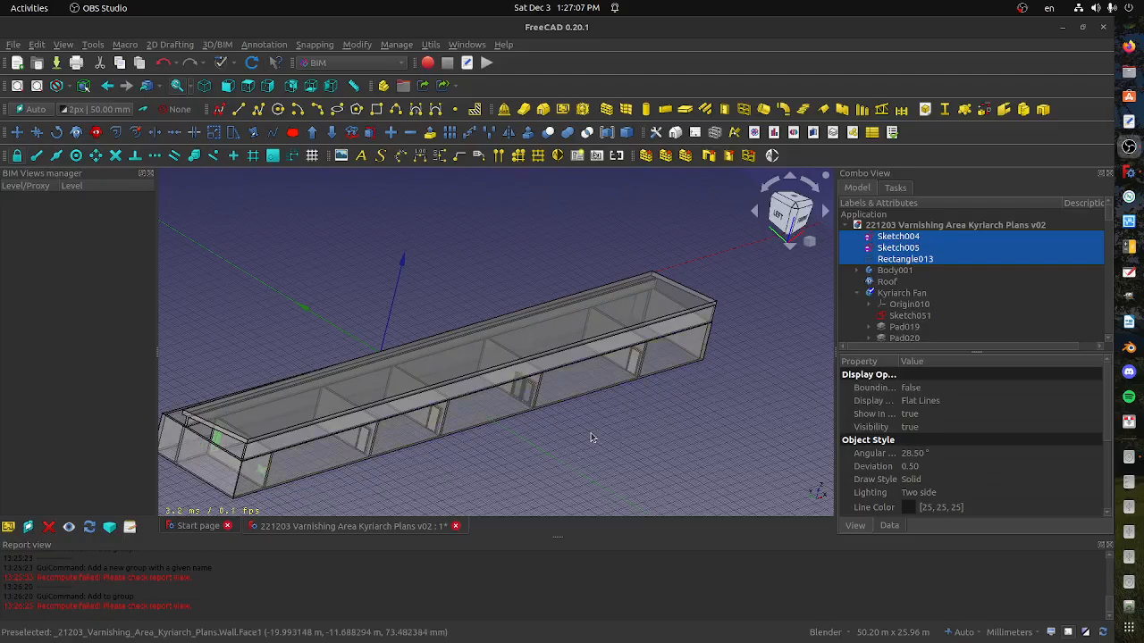
Add Roof to the selected Sketch004, Sketch005 and Rectangle013, and move all four into the AS-BUILT CIVIL WORKS group
scroll(554, 442, up, 4)
scroll(417, 394, down, 2)
shift+middle_drag(416, 396, 541, 387)
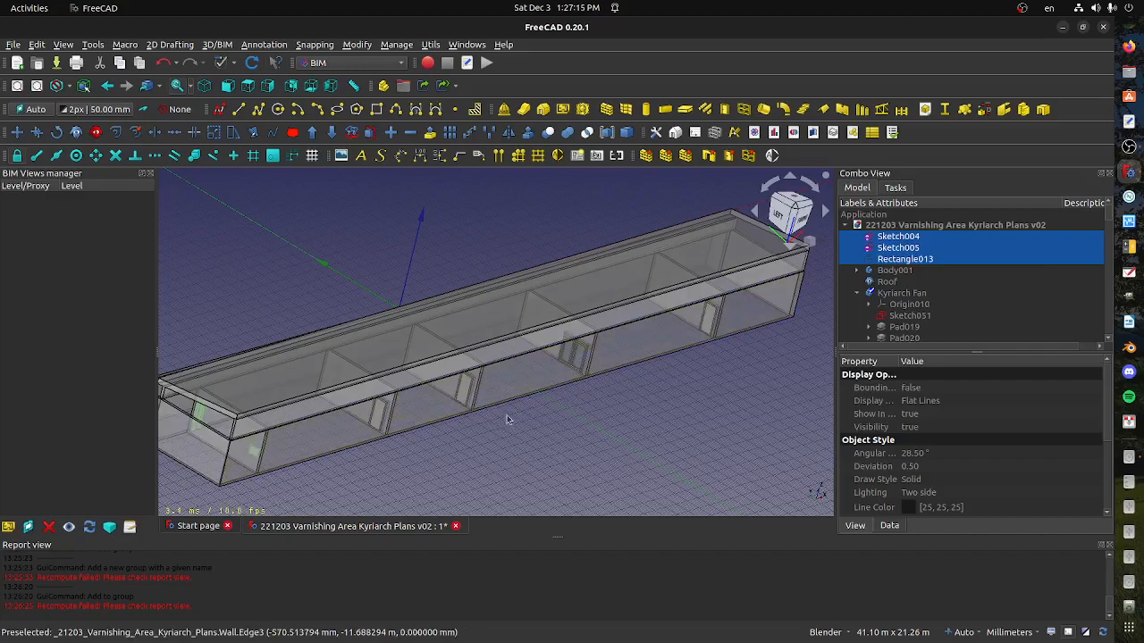
ctrl+click(909, 281)
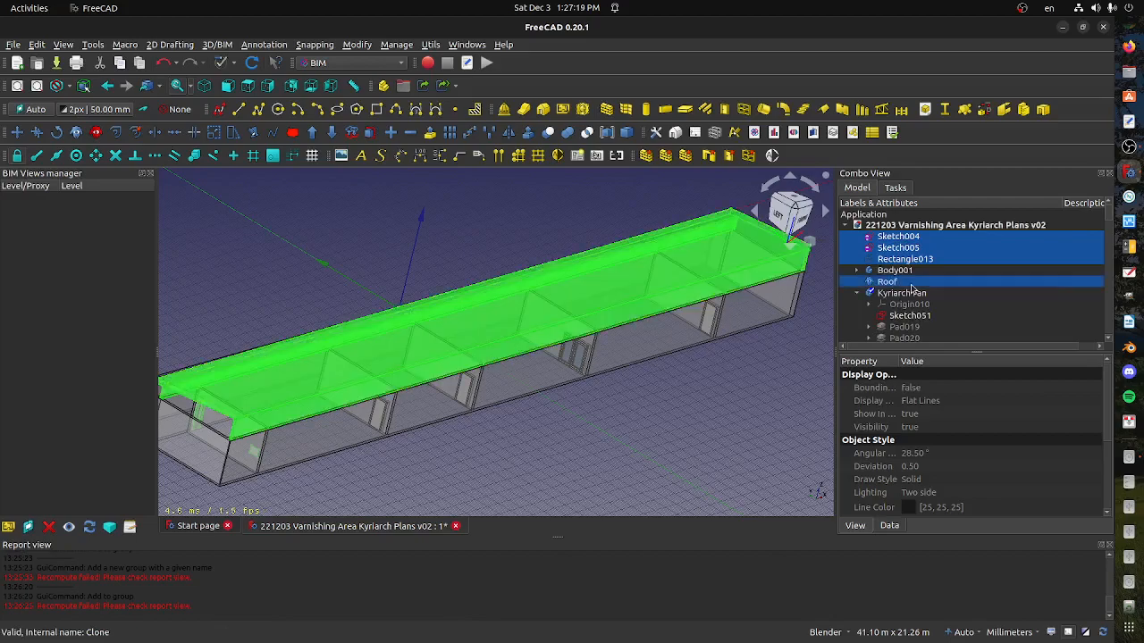
ctrl+click(911, 271)
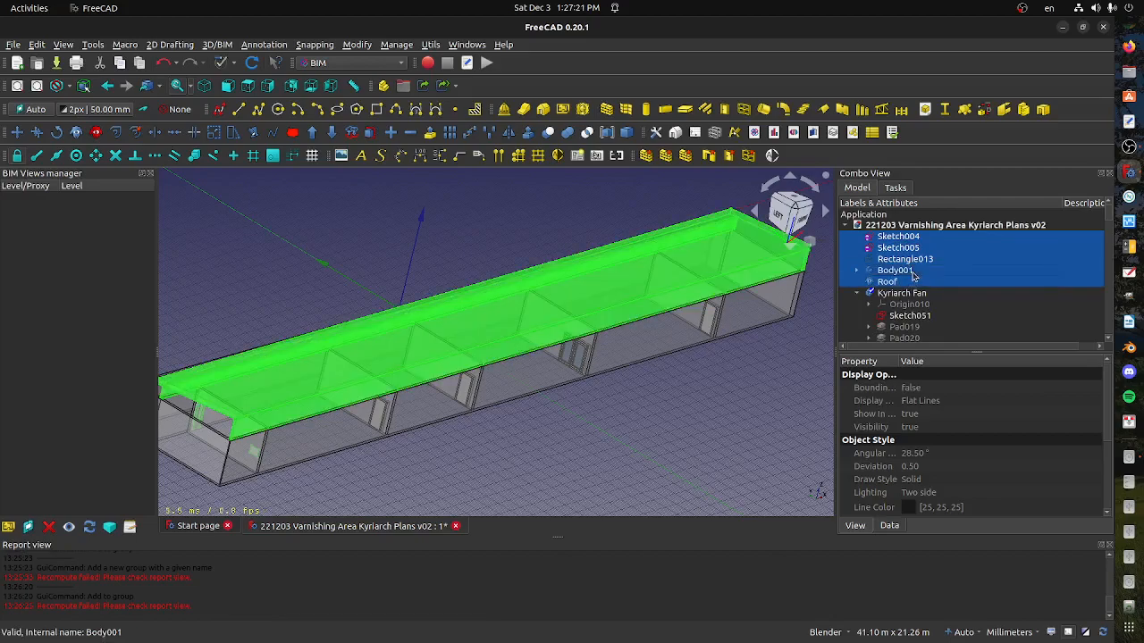
ctrl+click(912, 272)
right_click(912, 282)
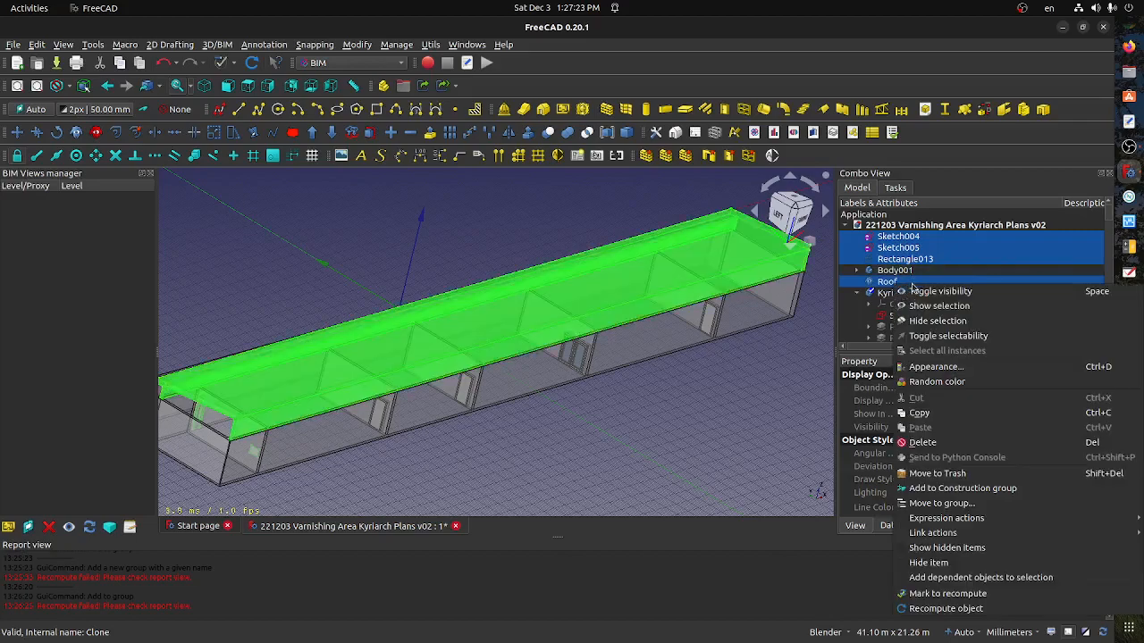
click(916, 503)
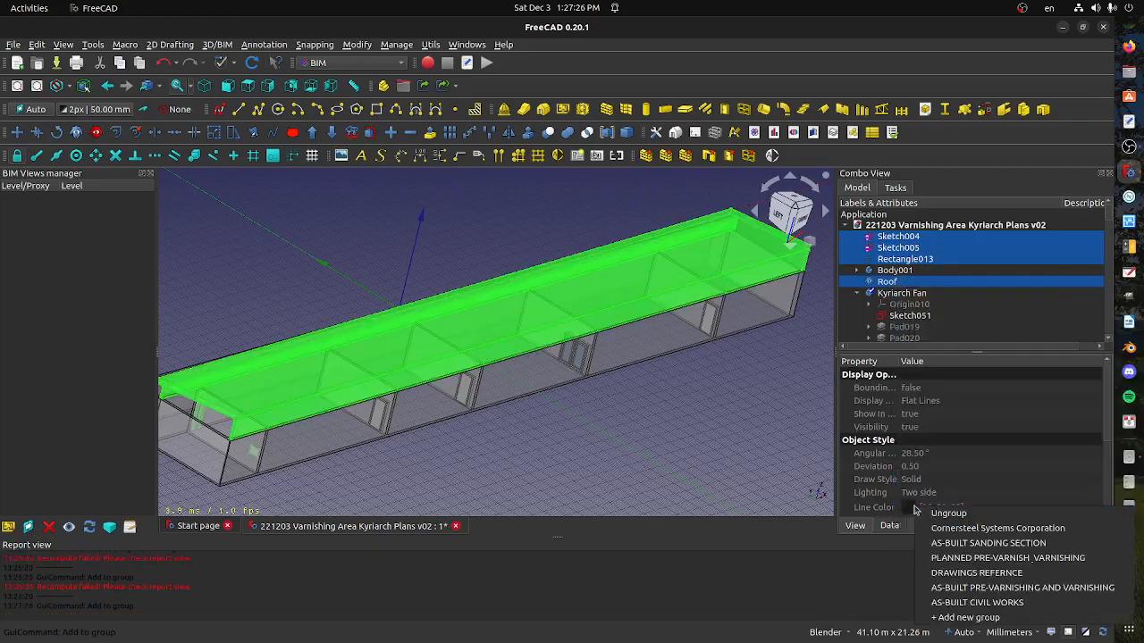
click(983, 602)
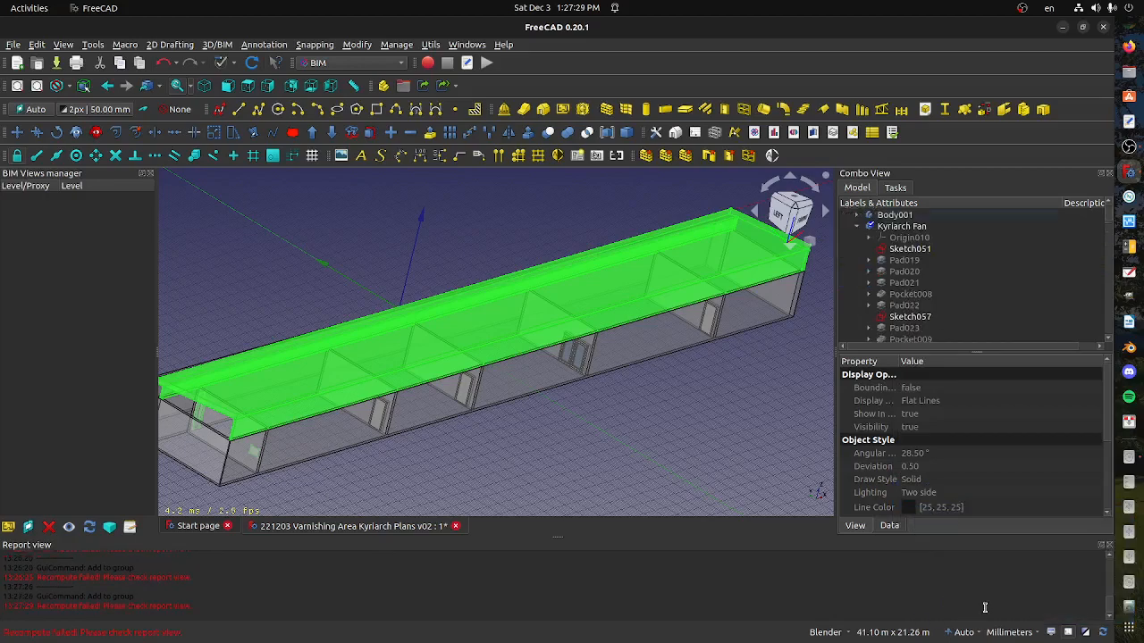
Hide the AS-BUILT CIVIL WORKS group
scroll(900, 312, down, 15)
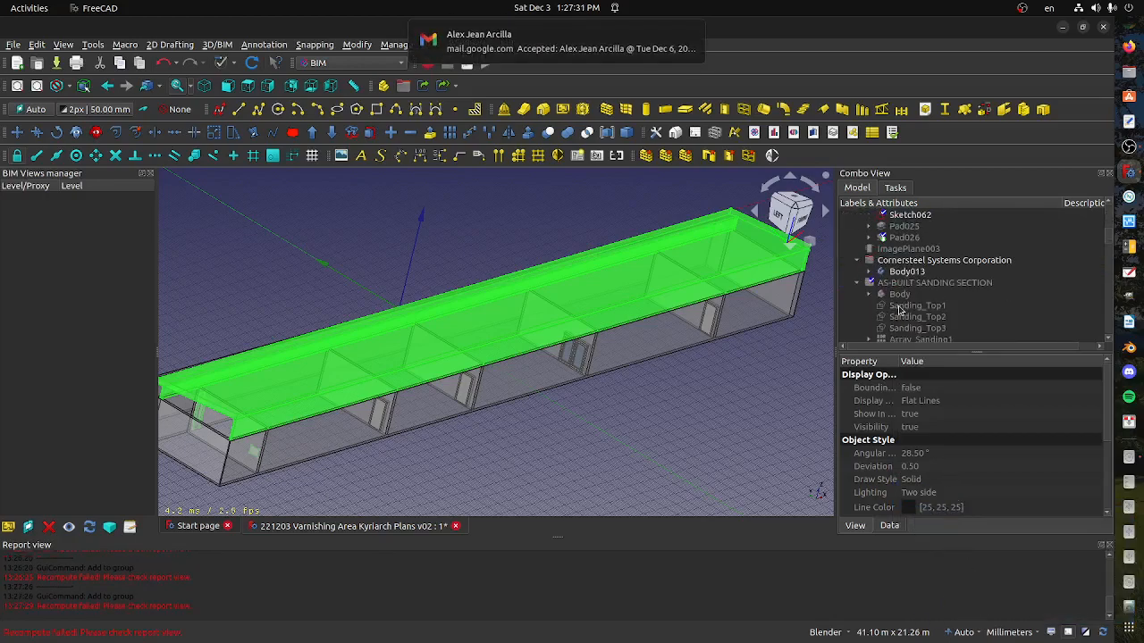
scroll(900, 317, down, 15)
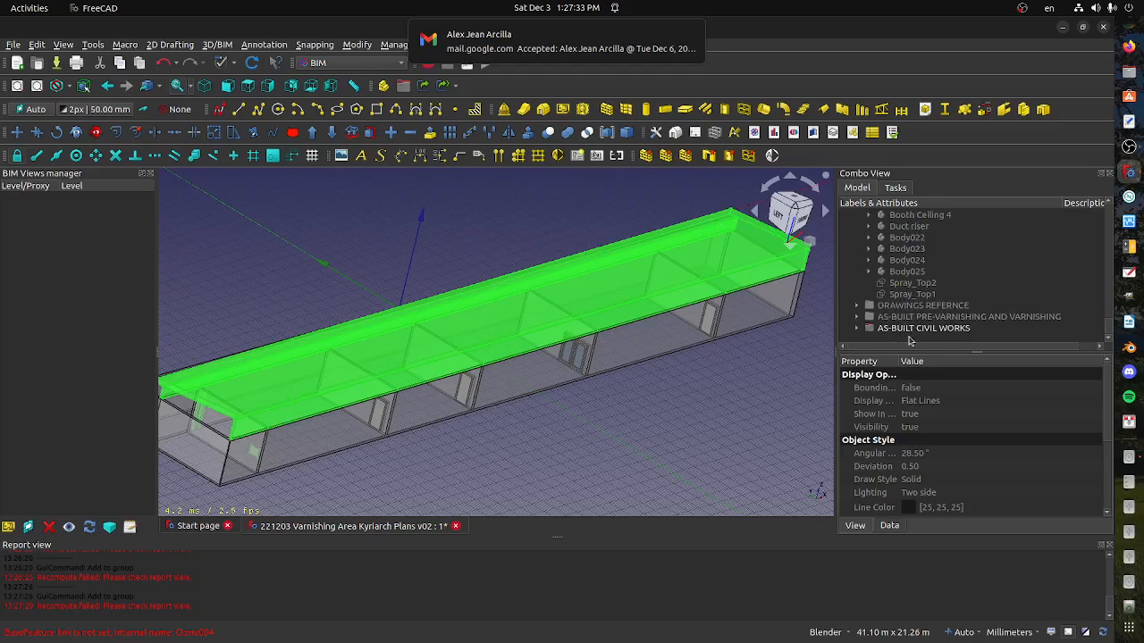
click(909, 337)
click(906, 330)
key(space)
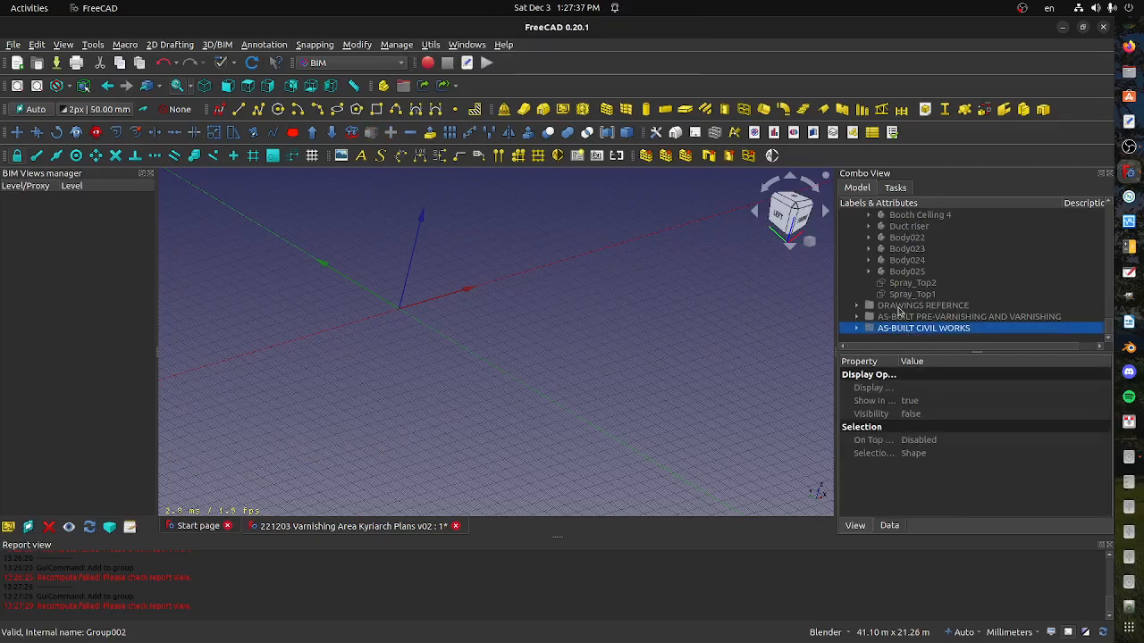
Collapse Kyriarch Fan, AS-BUILT SANDING SECTION and PLANNED PRE-VARNISH & VARNISHING in the model tree
double_click(905, 329)
scroll(911, 285, down, 5)
scroll(920, 257, up, 15)
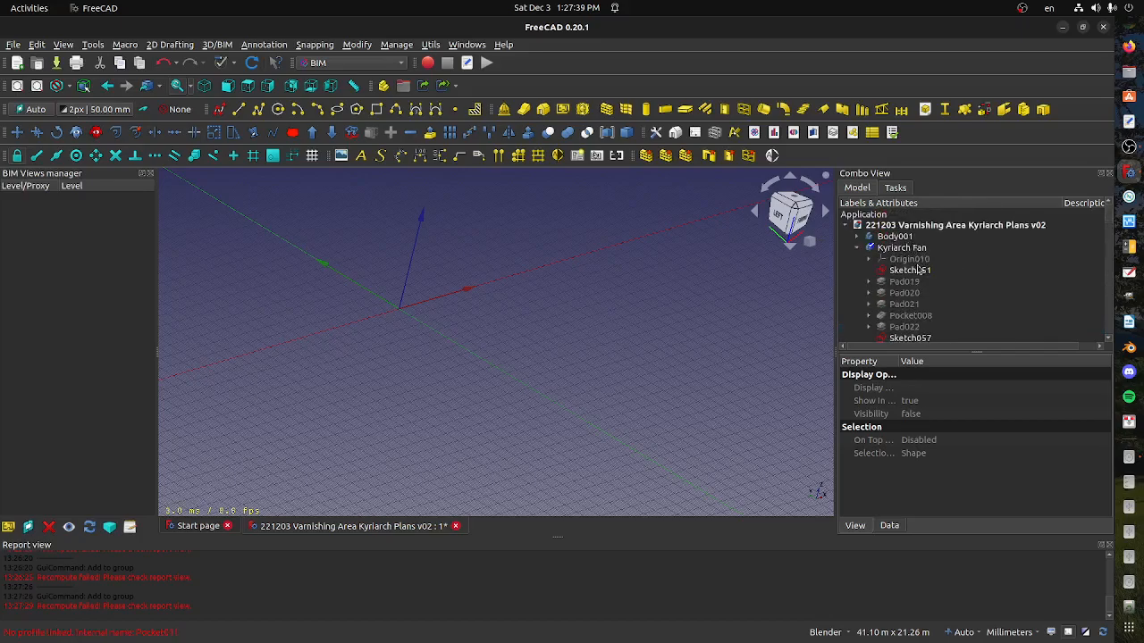
click(857, 248)
click(857, 281)
click(857, 281)
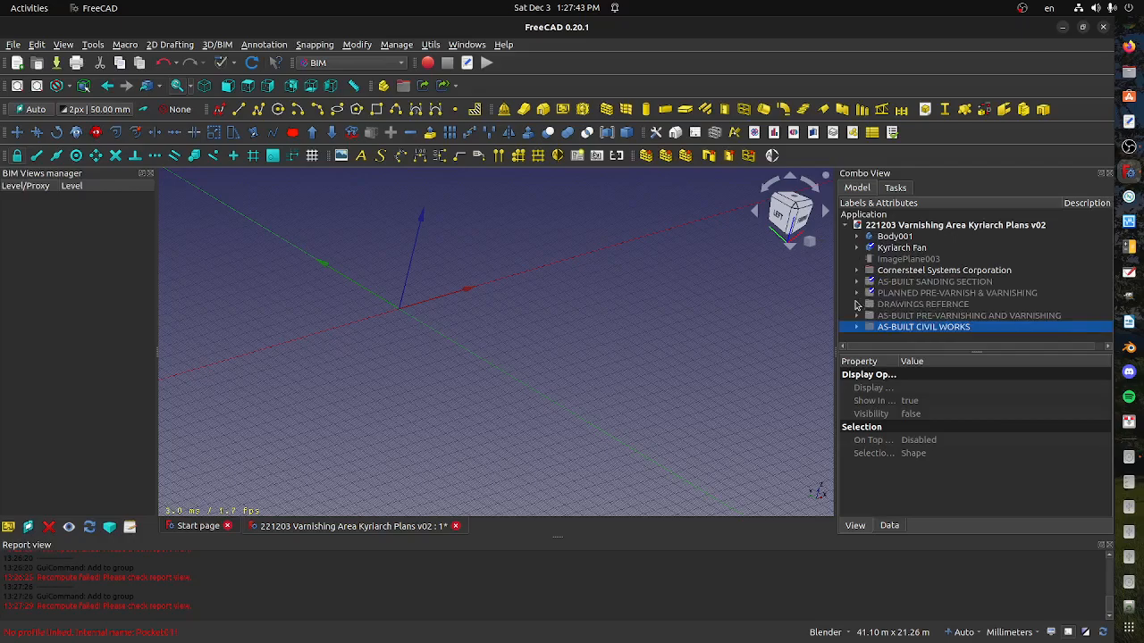
Delete the loose Kyriarch Fan body from the model
click(926, 249)
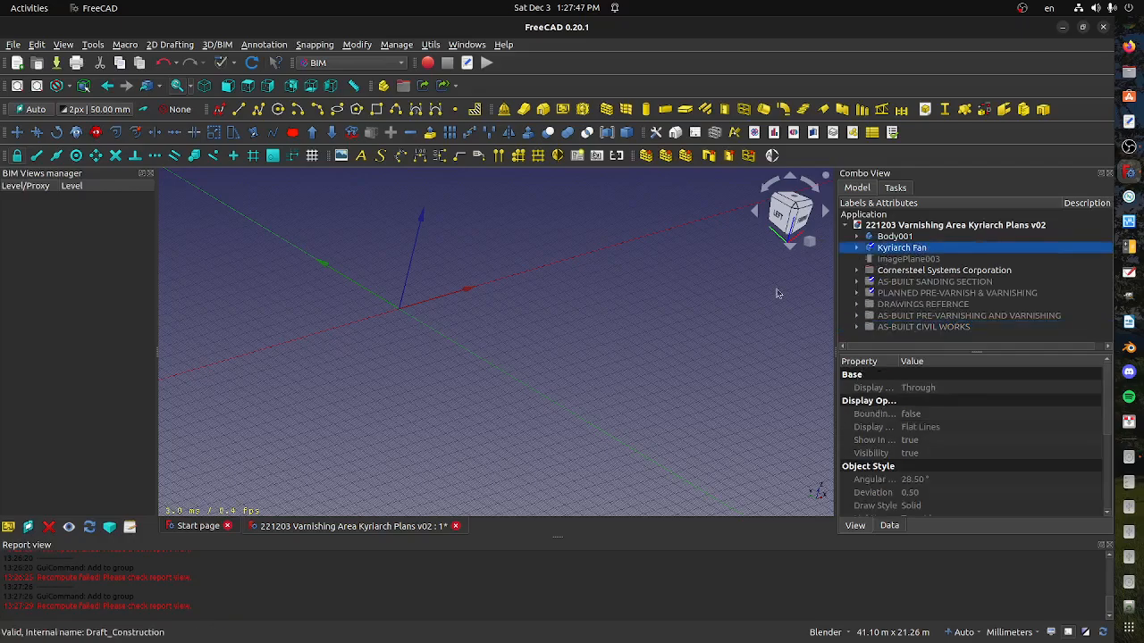
scroll(802, 284, down, 2)
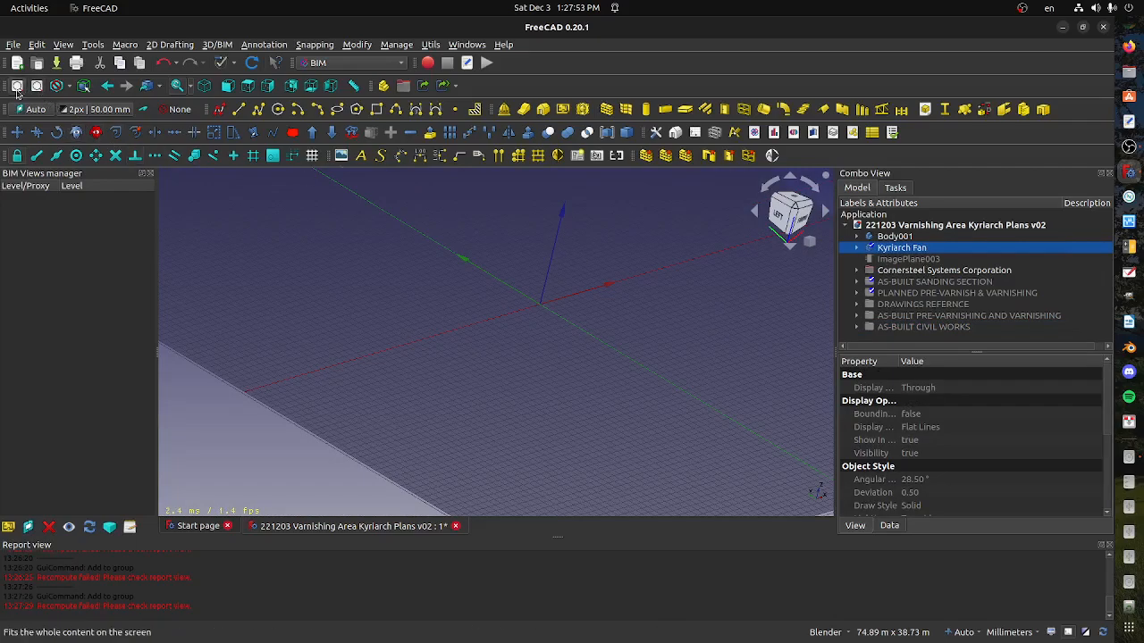
right_click(909, 250)
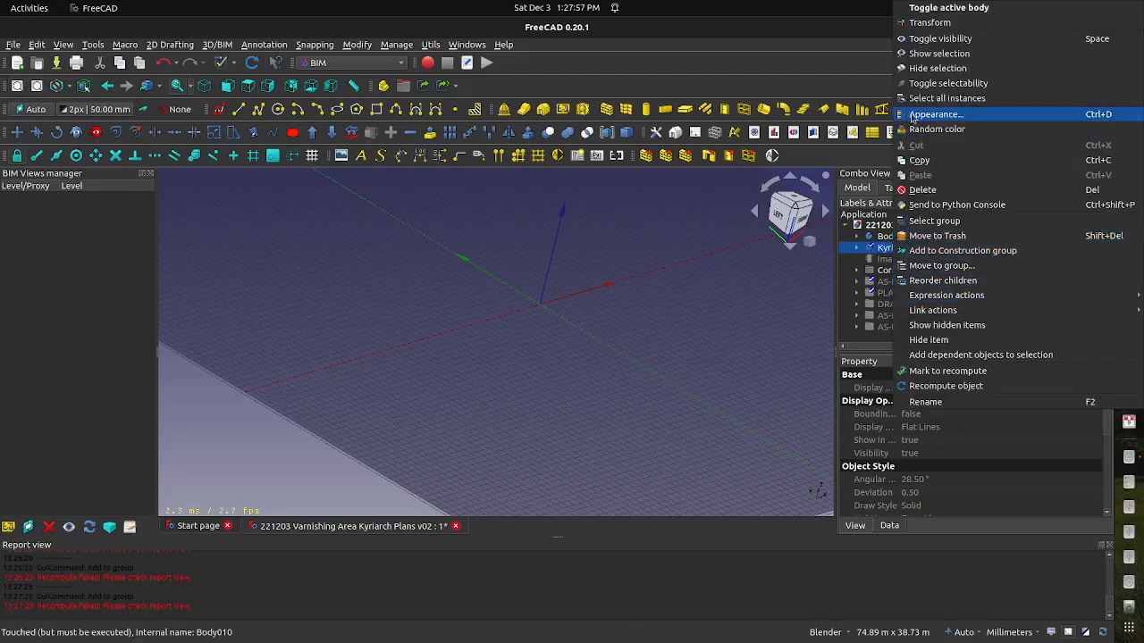
click(929, 189)
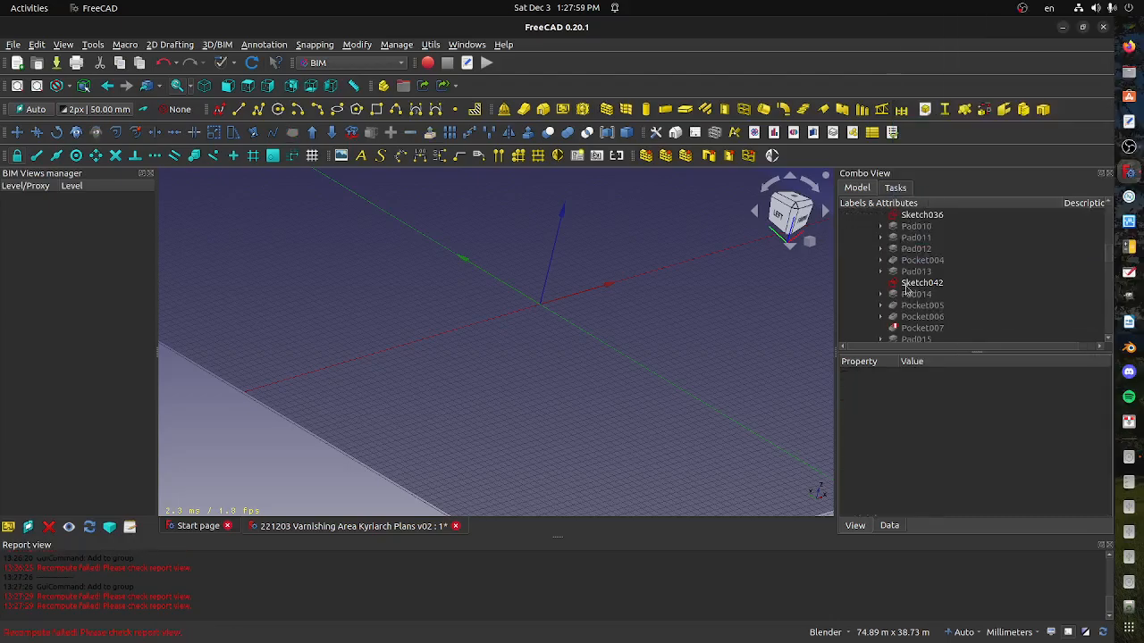
Toggle the visibility of Body001 to identify it, and delete it from the model
click(893, 237)
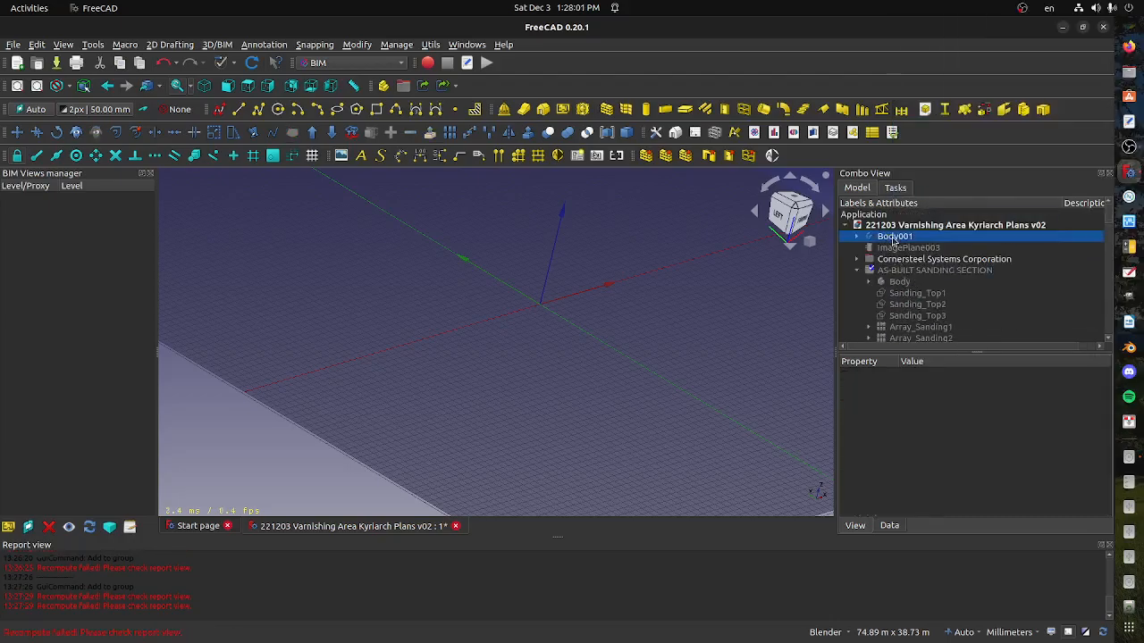
key(space)
scroll(613, 310, down, 4)
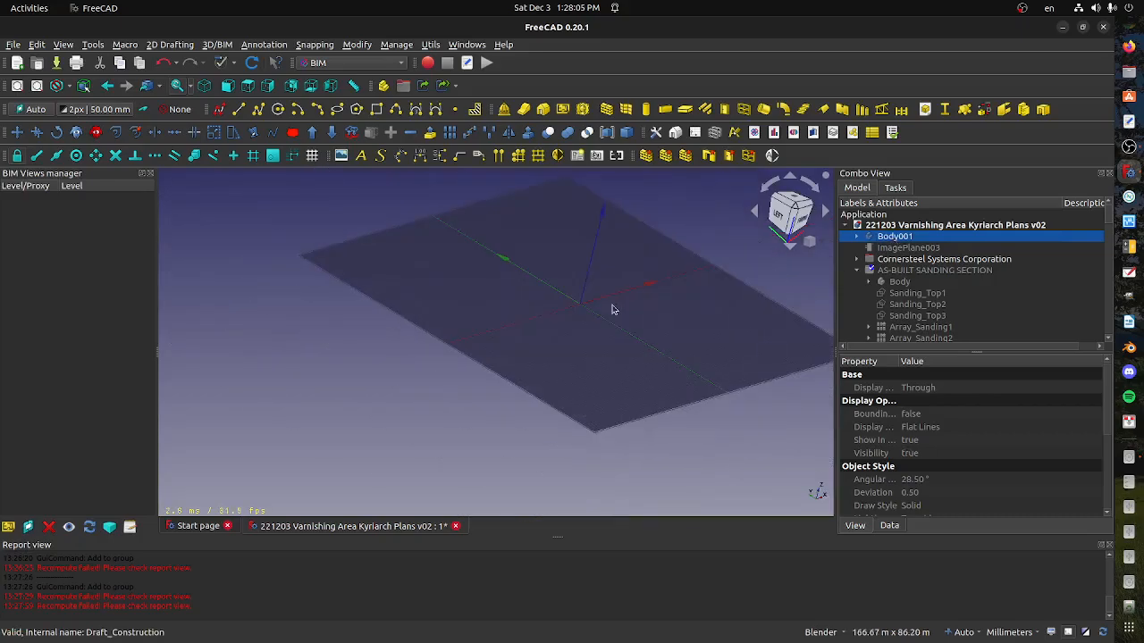
scroll(613, 310, up, 1)
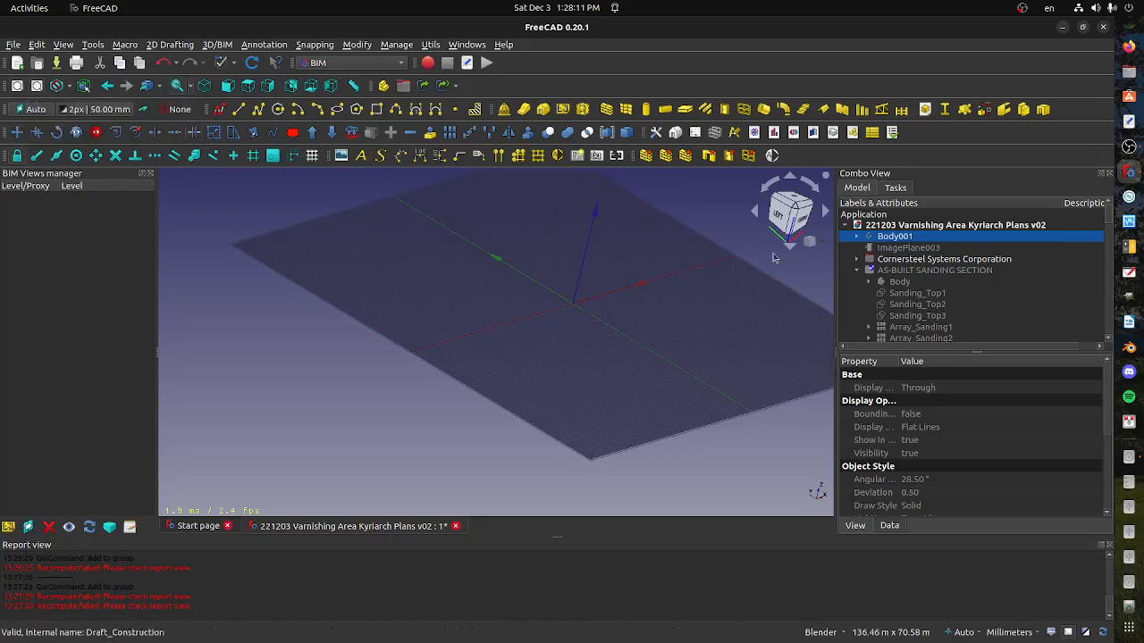
right_click(916, 243)
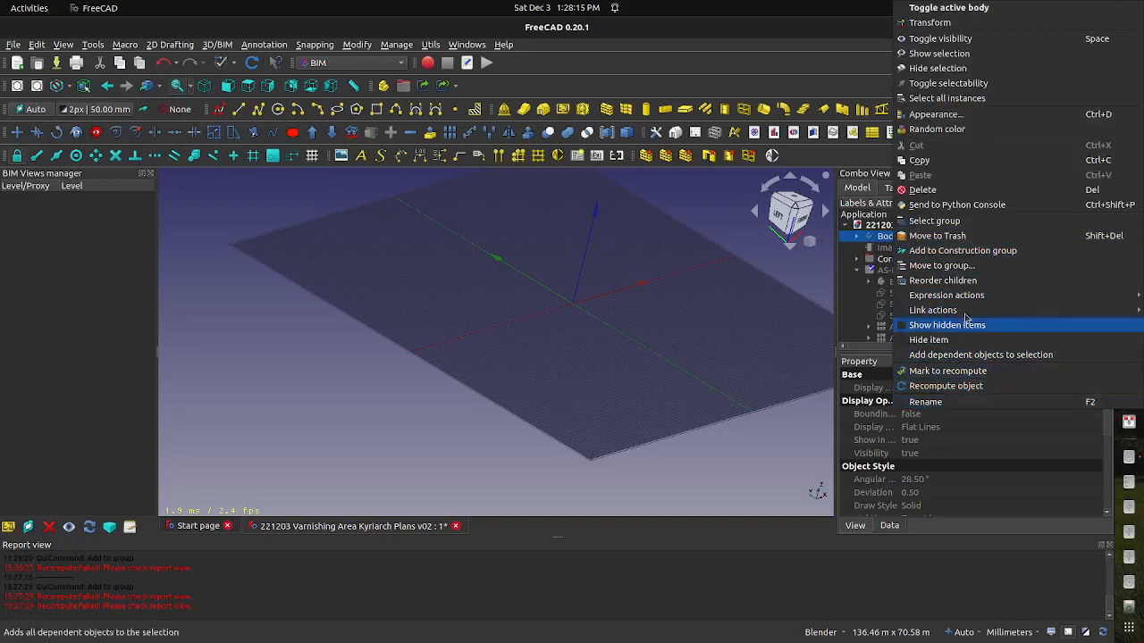
click(922, 189)
scroll(900, 255, up, 15)
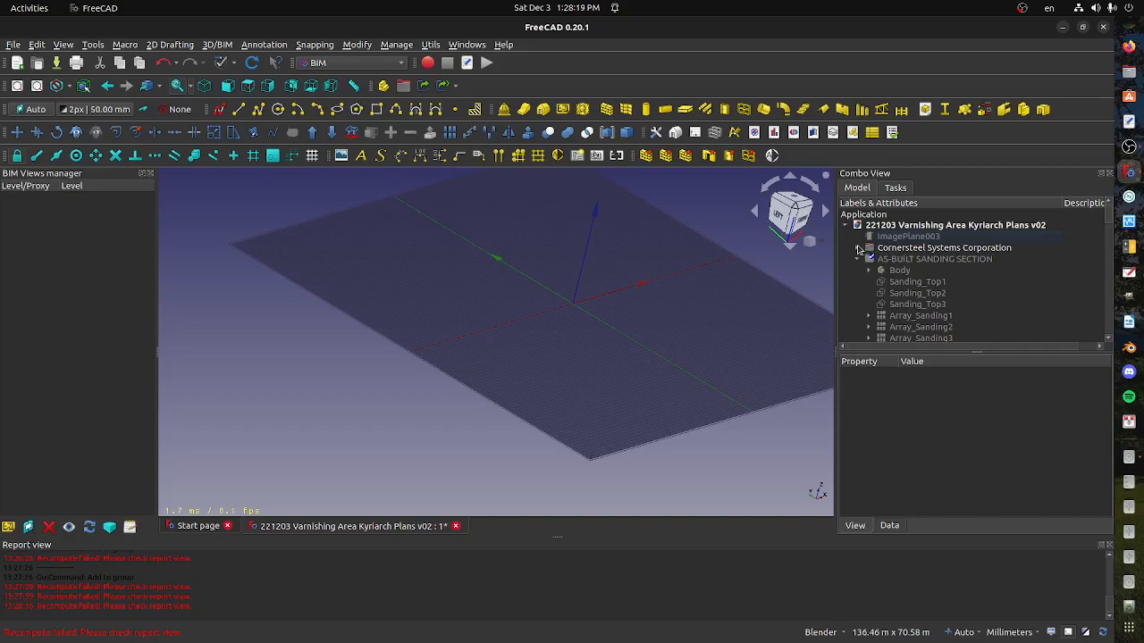
Show ImagePlane003 to identify it, and move it into the DRAWINGS REFERNCE group
click(893, 237)
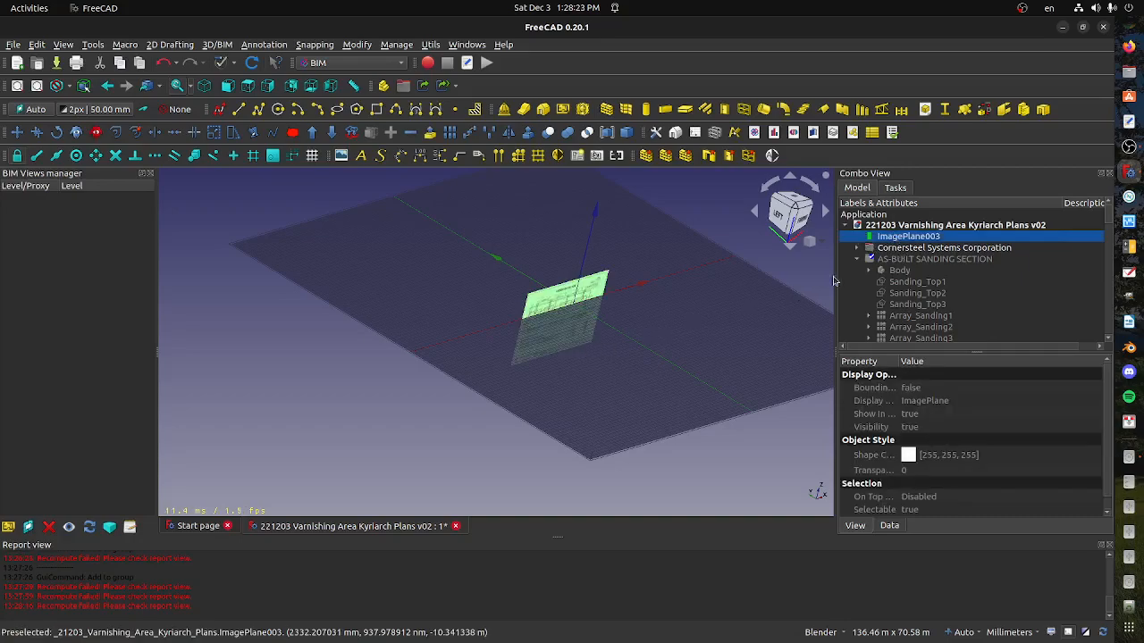
right_click(888, 240)
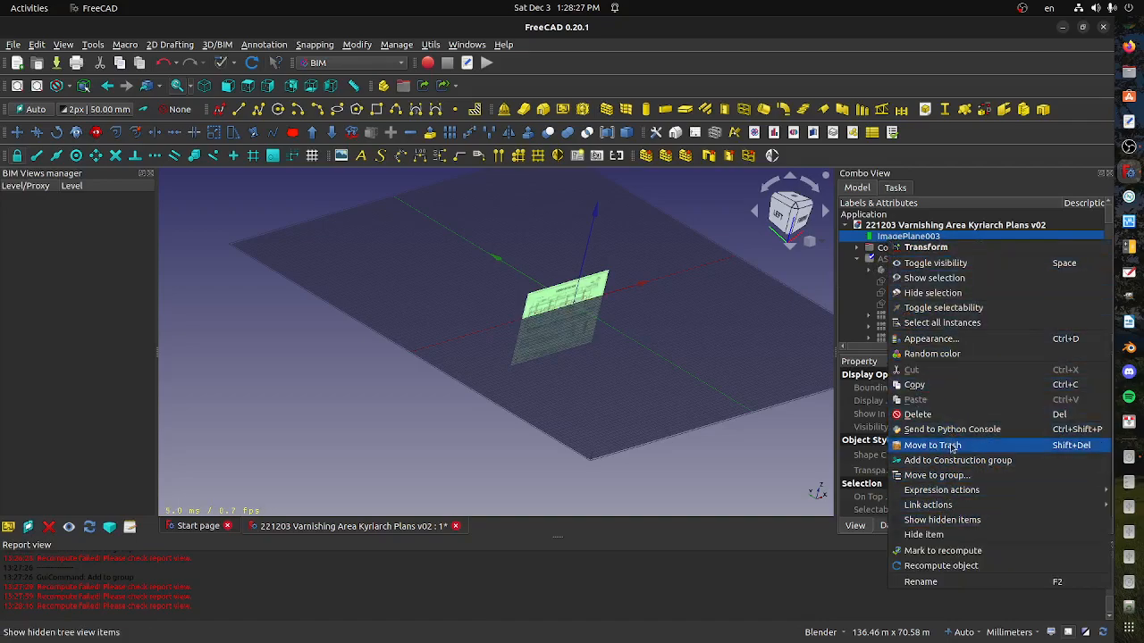
click(933, 475)
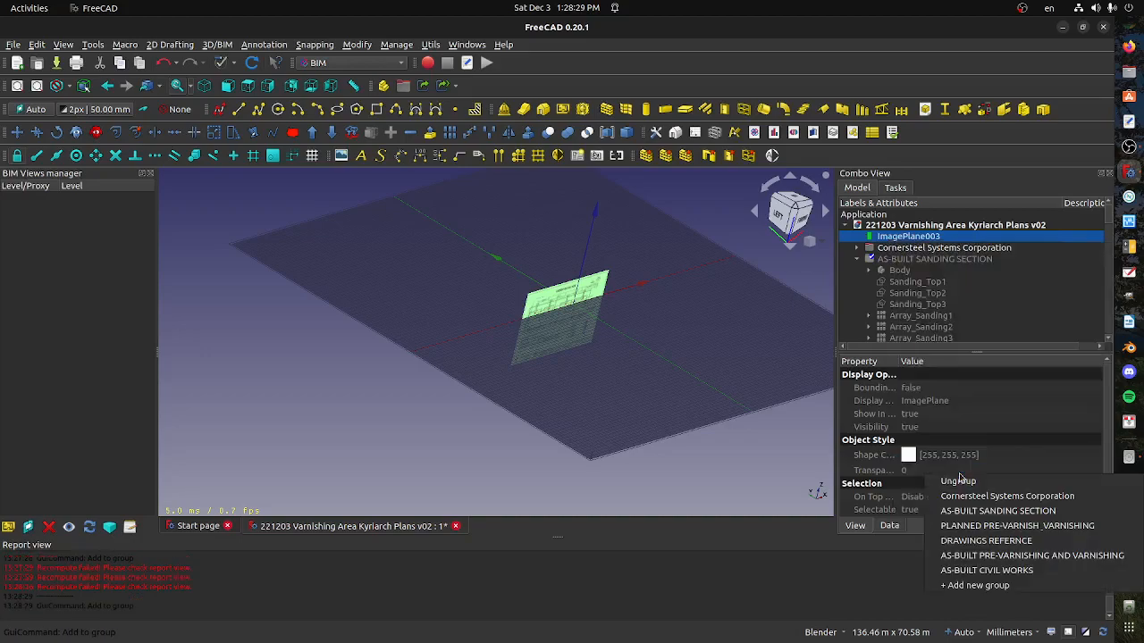
click(1012, 542)
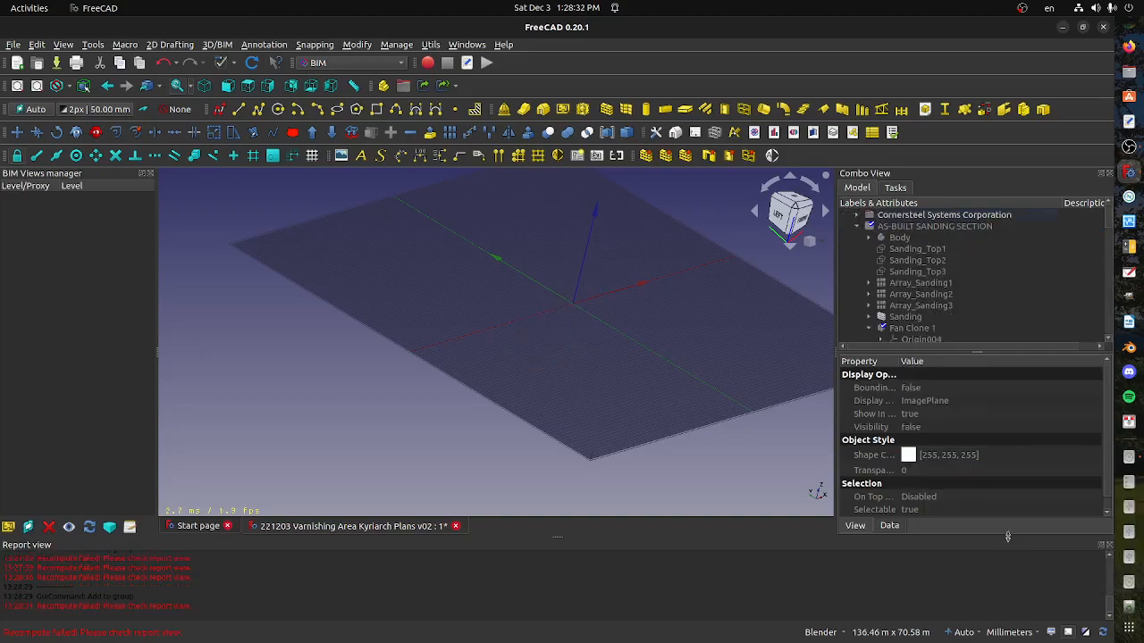
Show Array_Sanding1, Array_Sanding2 and Array_Sanding3, and move all three into the AS-BUILT PRE-VARNISHING AND VARNISHING group
click(943, 306)
click(938, 295)
click(934, 283)
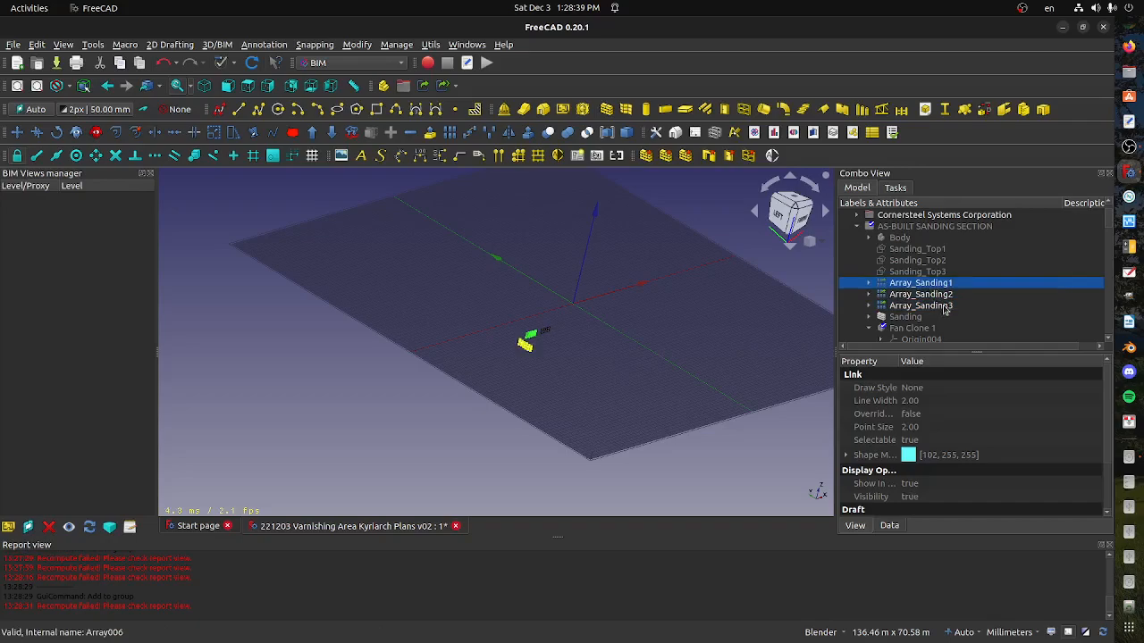
shift+click(943, 307)
right_click(941, 308)
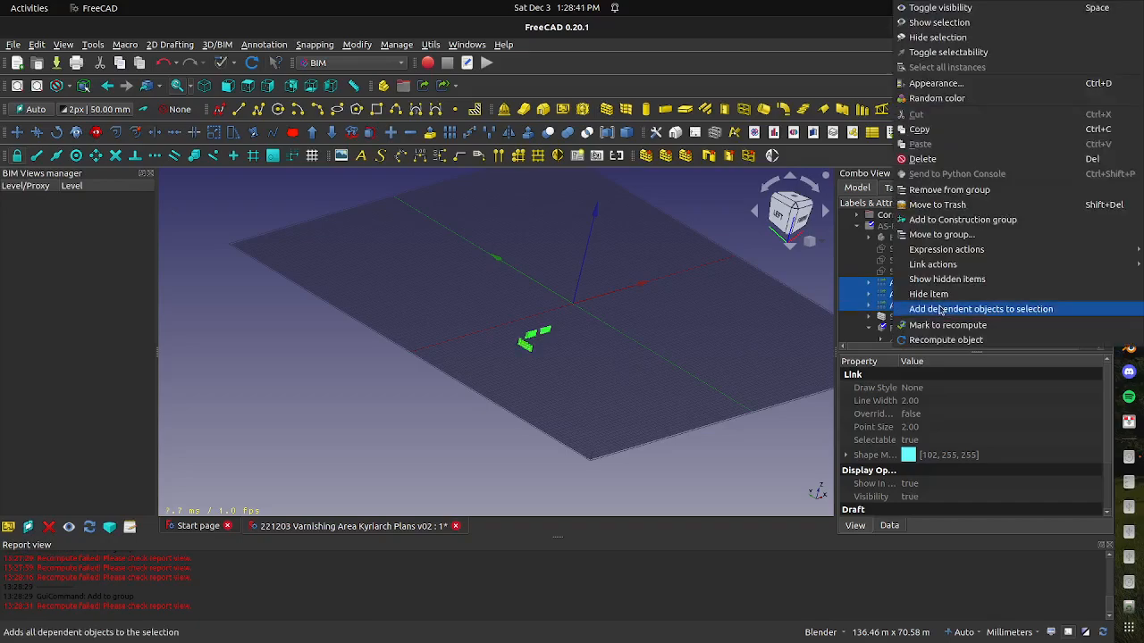
click(938, 234)
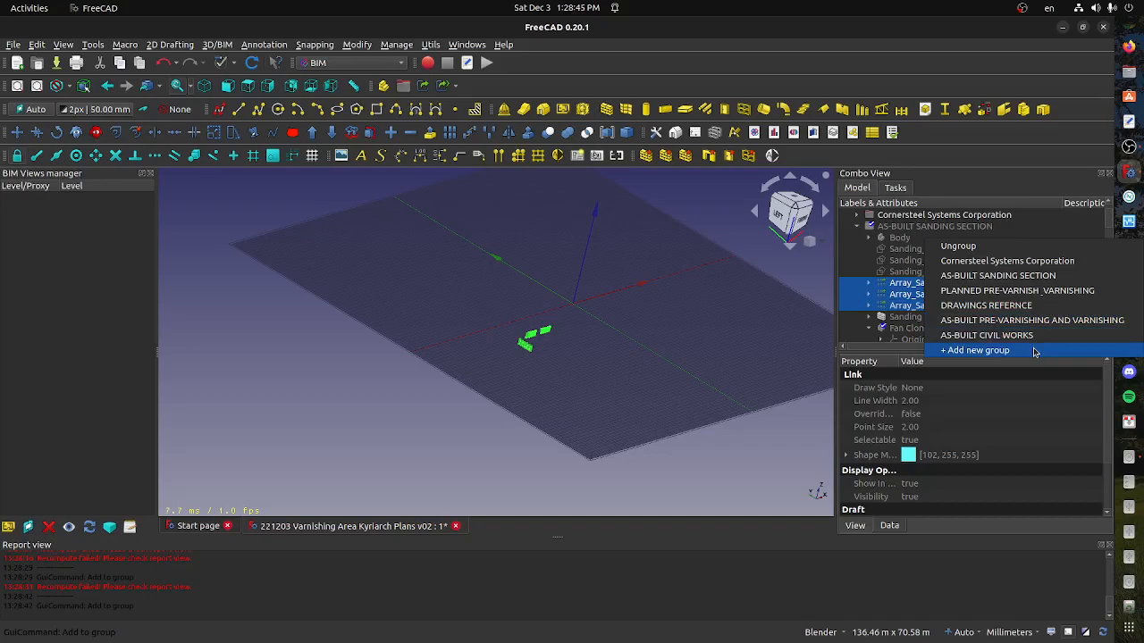
click(1022, 322)
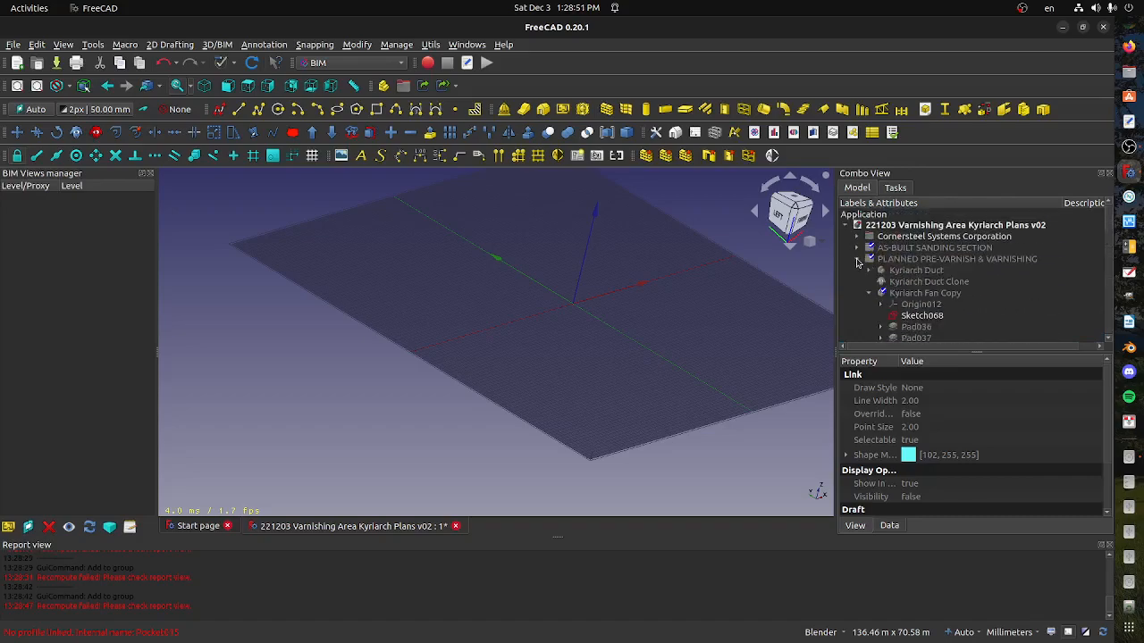
Show the AS-BUILT SANDING SECTION group to check its contents, hide it again, and review the other groups down to AS-BUILT CIVIL WORKS
click(857, 259)
scroll(587, 327, up, 3)
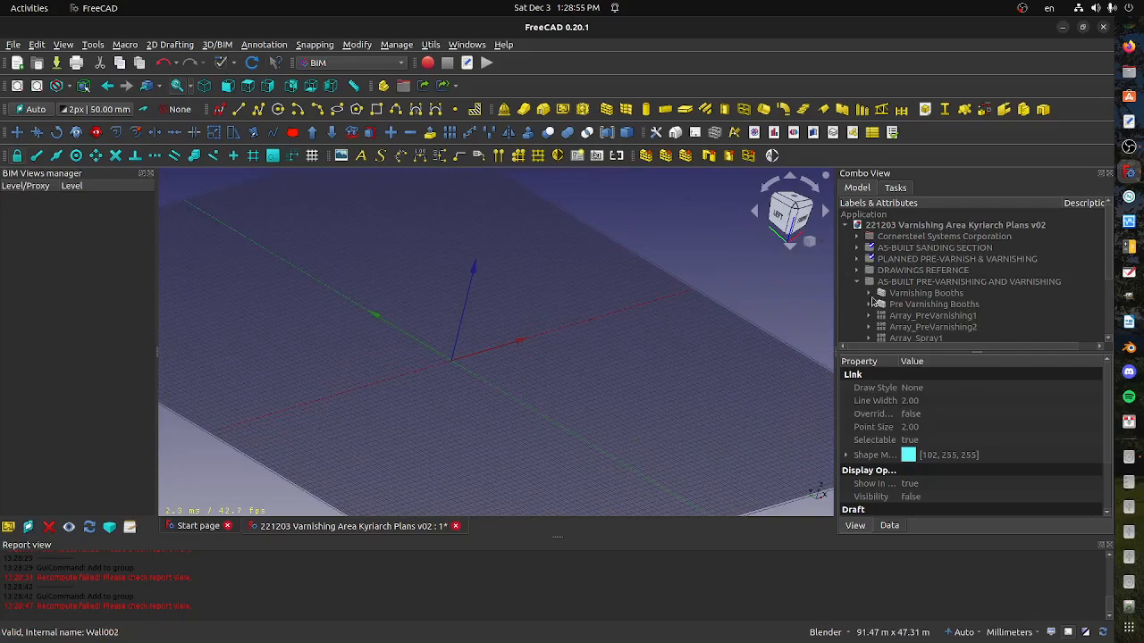
click(898, 259)
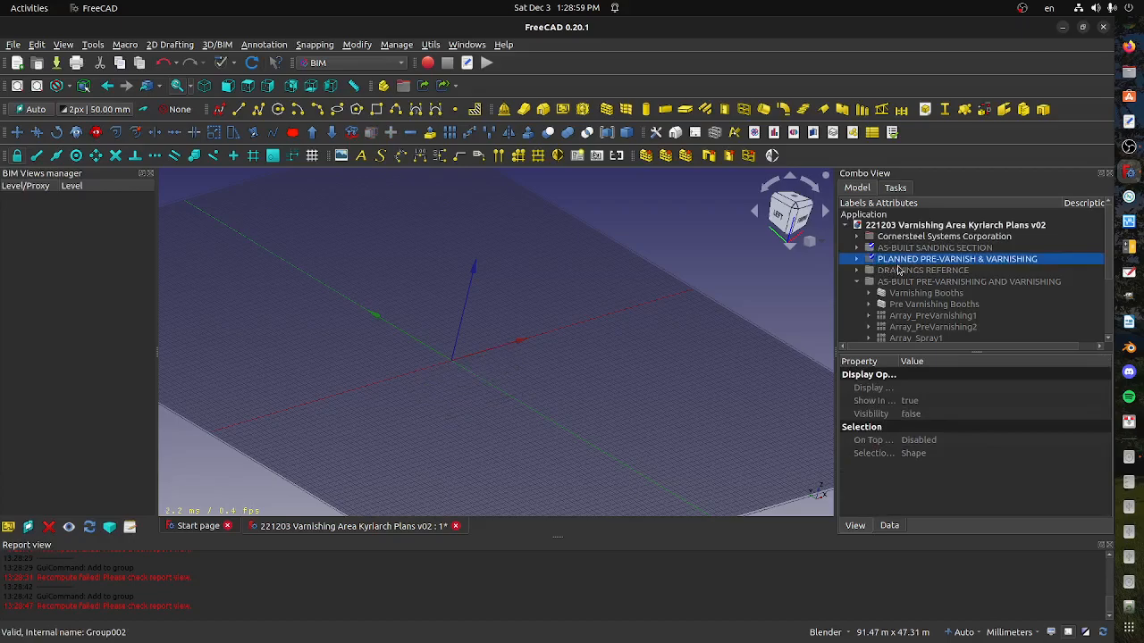
key(Up)
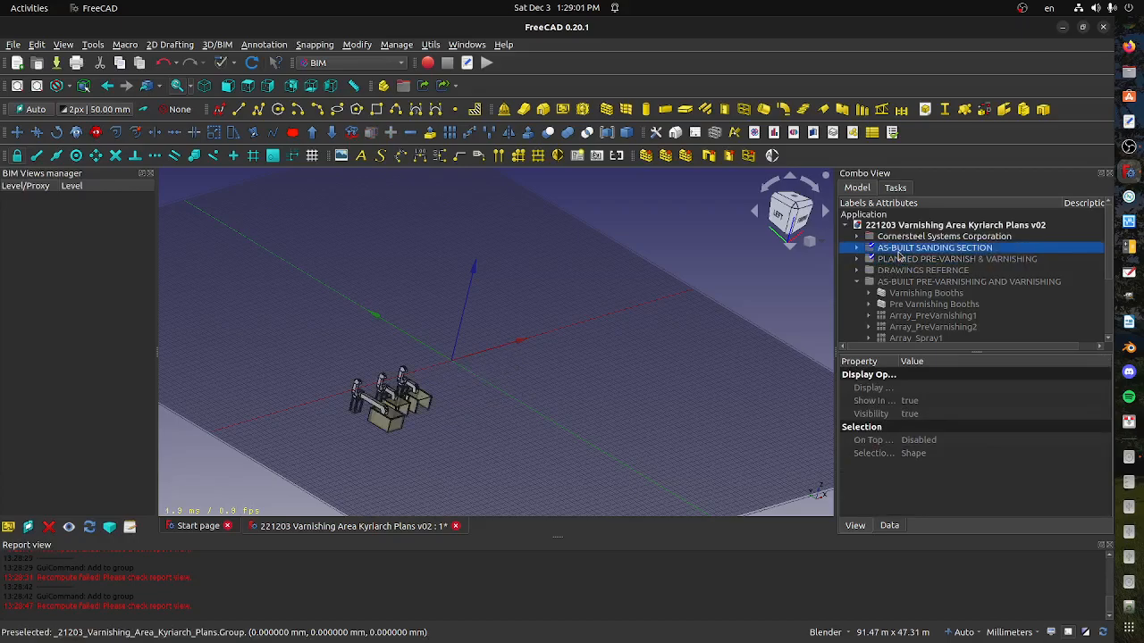
click(897, 268)
click(898, 259)
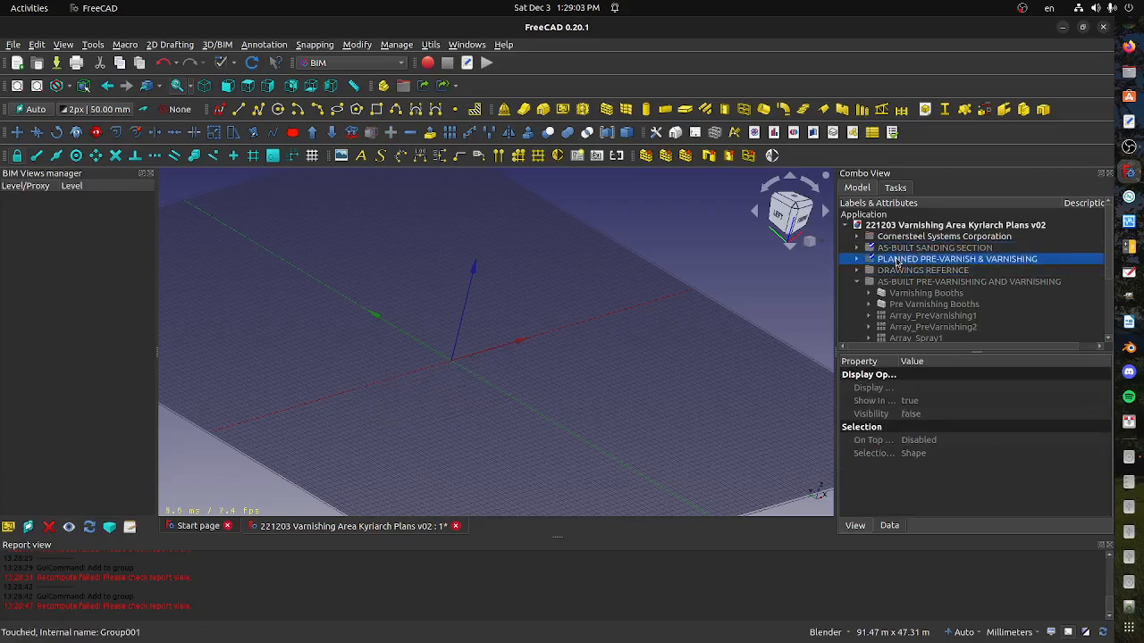
scroll(895, 309, down, 3)
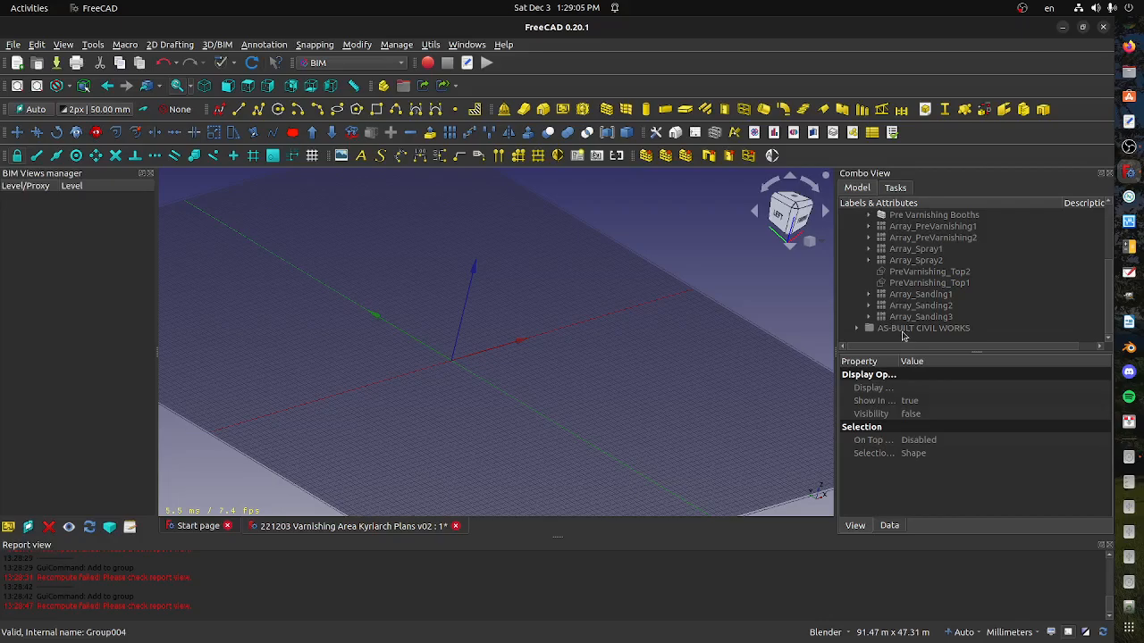
click(902, 330)
scroll(902, 334, up, 3)
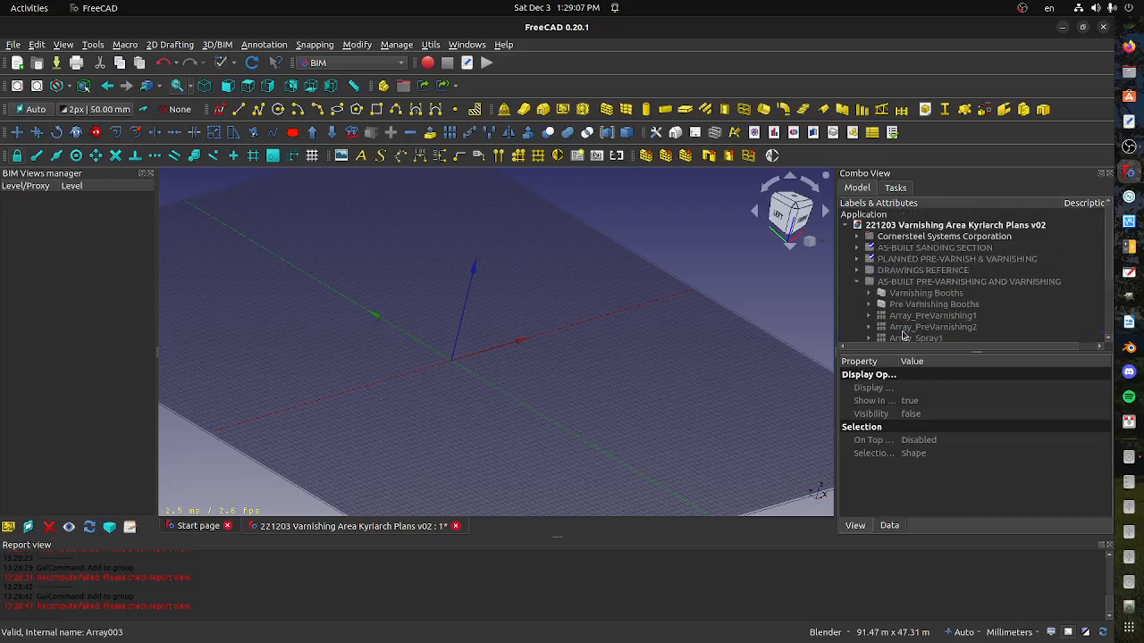
scroll(903, 335, down, 3)
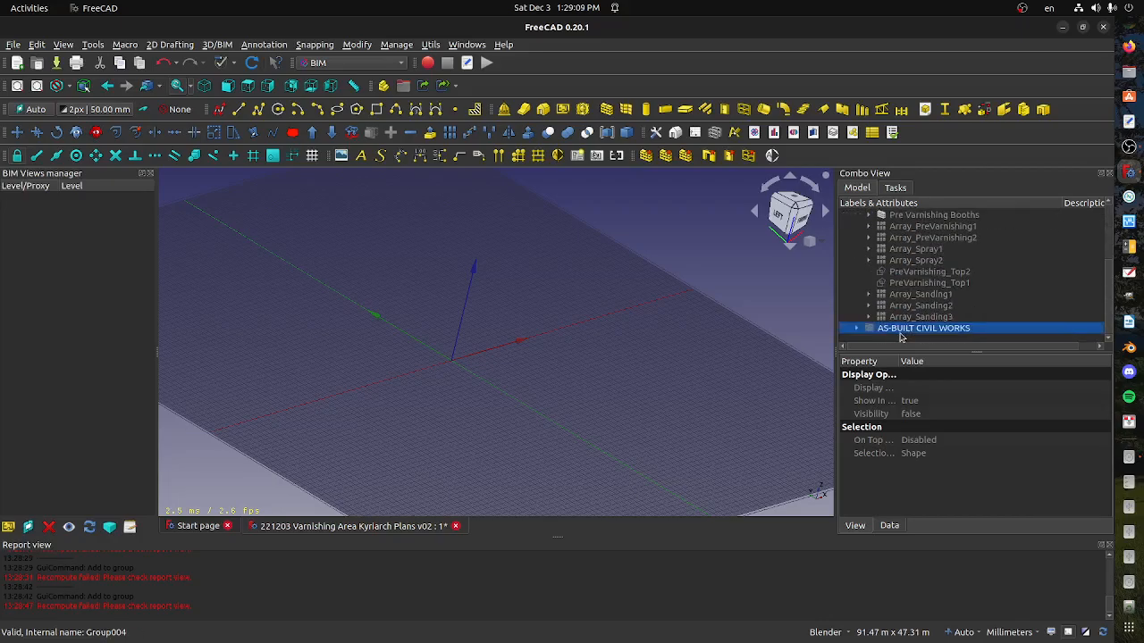
Collapse the AS-BUILT PRE-VARNISHING AND VARNISHING group in the model tree, and look at the empty scene from the top
scroll(901, 337, up, 2)
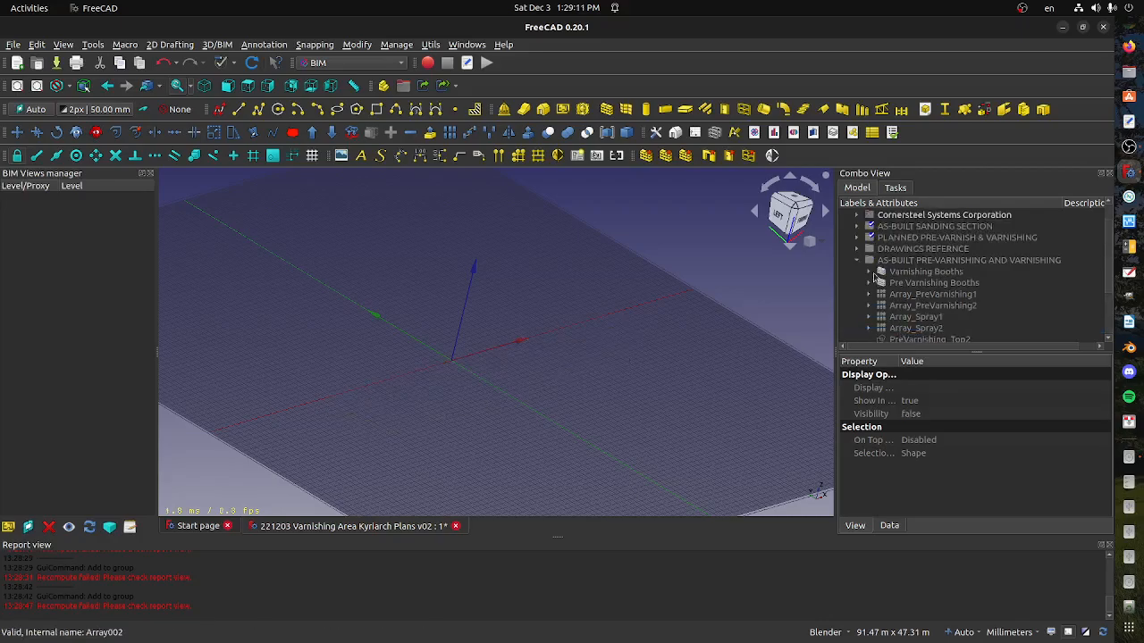
click(857, 260)
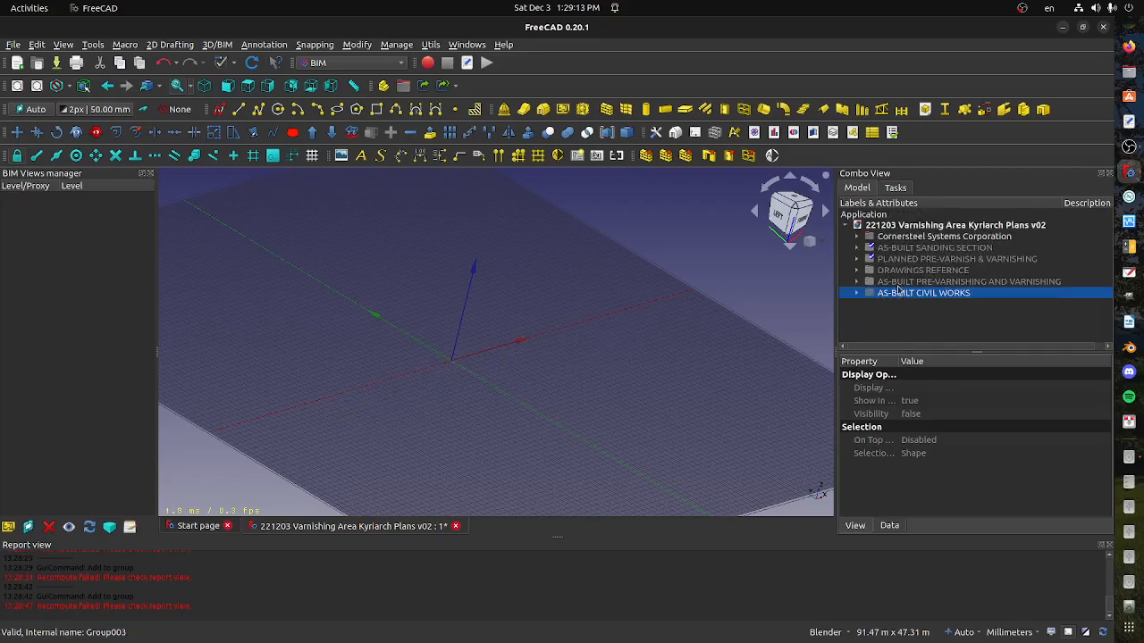
scroll(579, 327, up, 2)
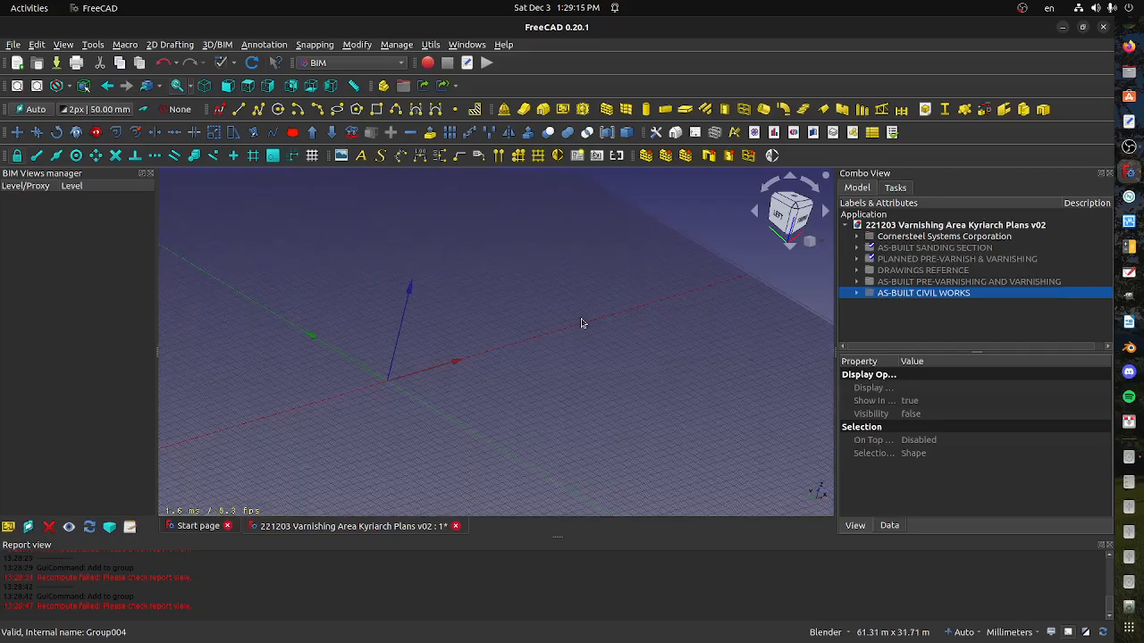
middle_drag(505, 291, 523, 339)
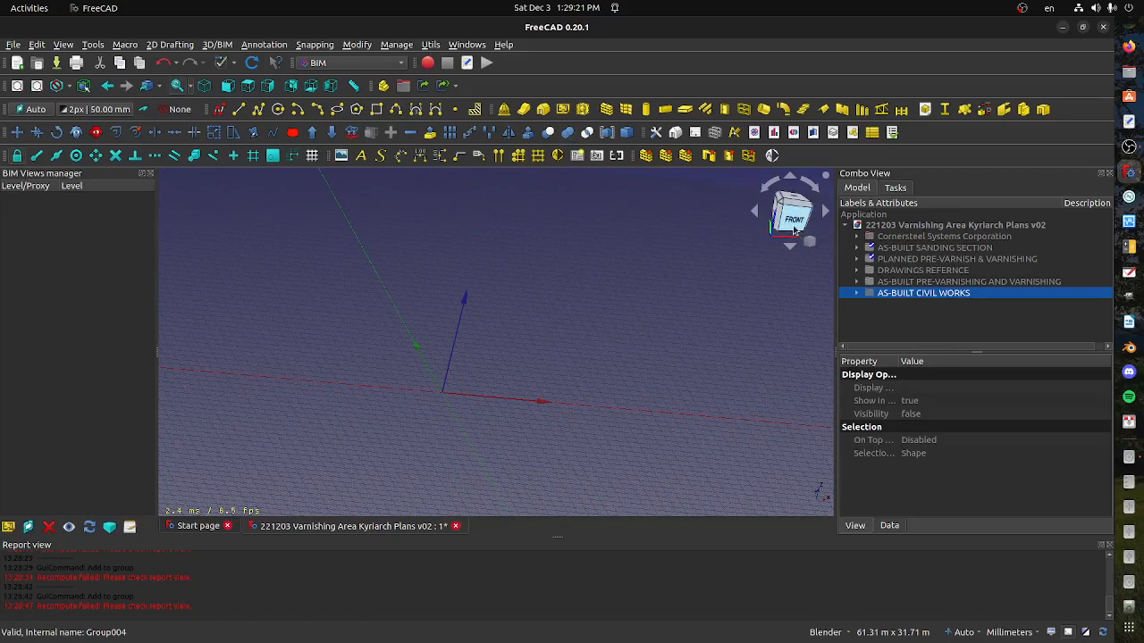
click(794, 204)
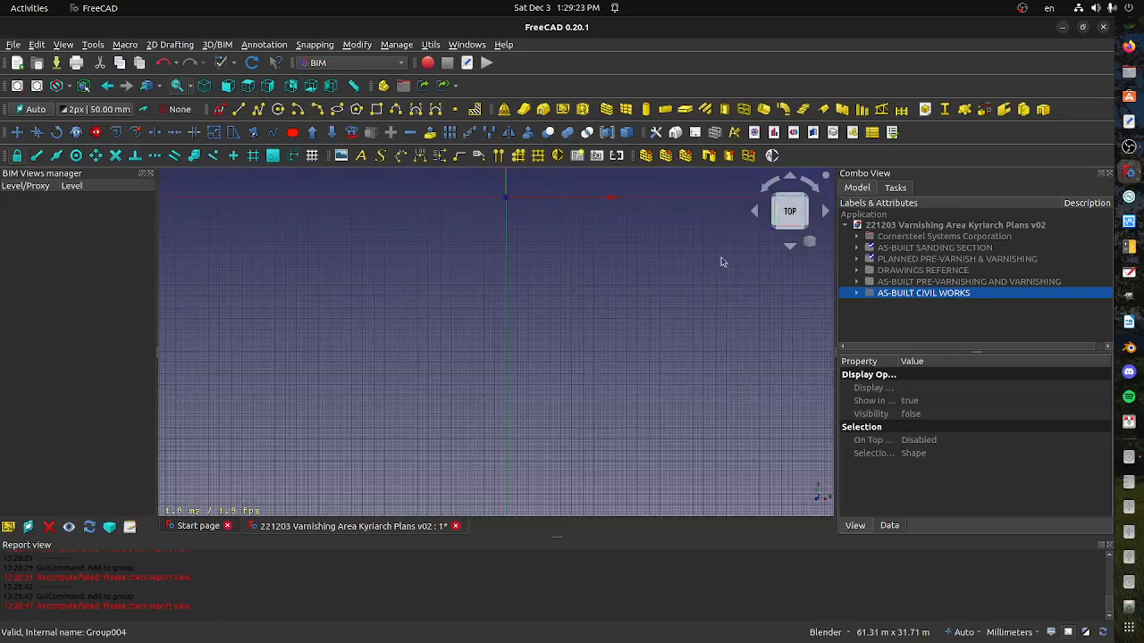
scroll(569, 327, down, 5)
shift+middle_drag(546, 286, 480, 361)
Switch to the Draft workbench and tilt the scene to an angled 3D view
click(336, 64)
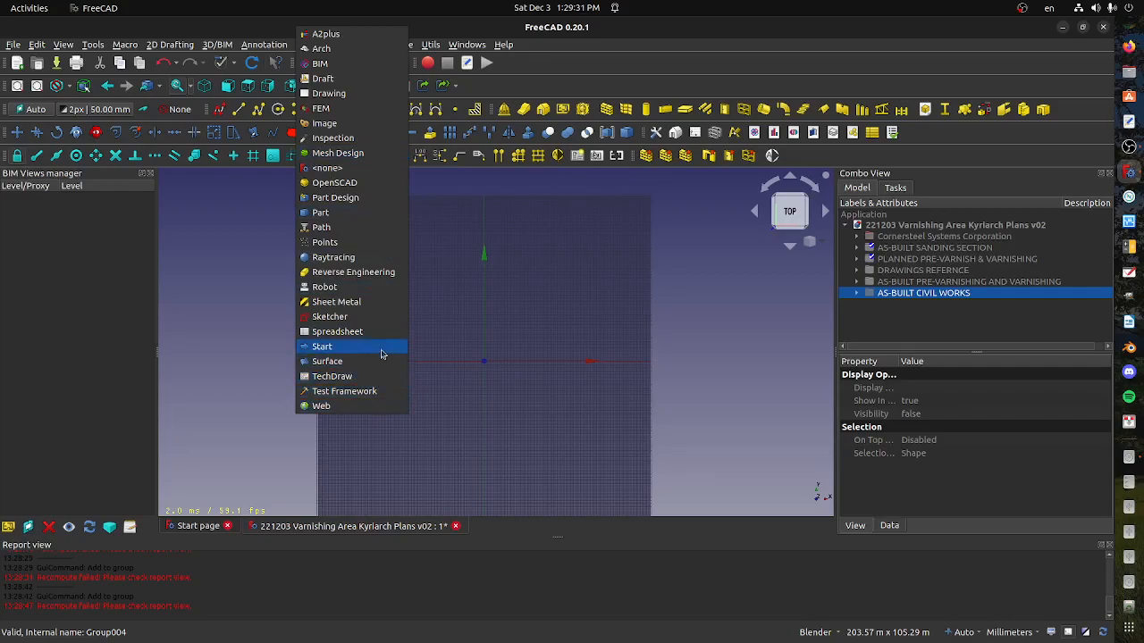
click(323, 79)
middle_drag(444, 408, 450, 339)
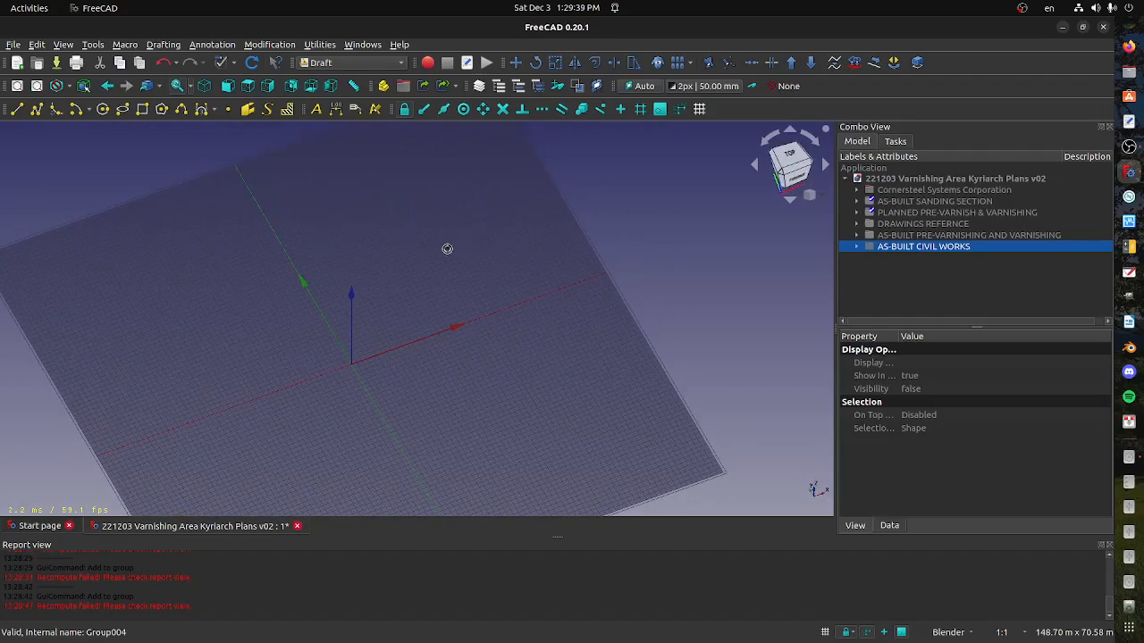
Save the document under the new name "221203 Varnishing Area Kyriarch Plans v03 Planned Only"
click(13, 44)
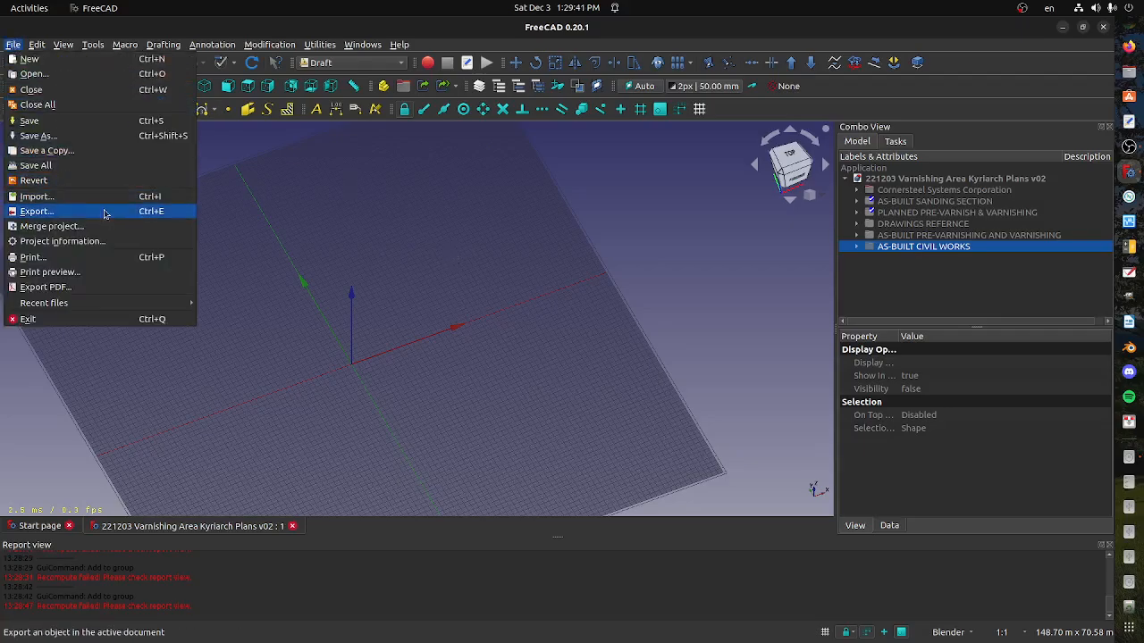
click(95, 137)
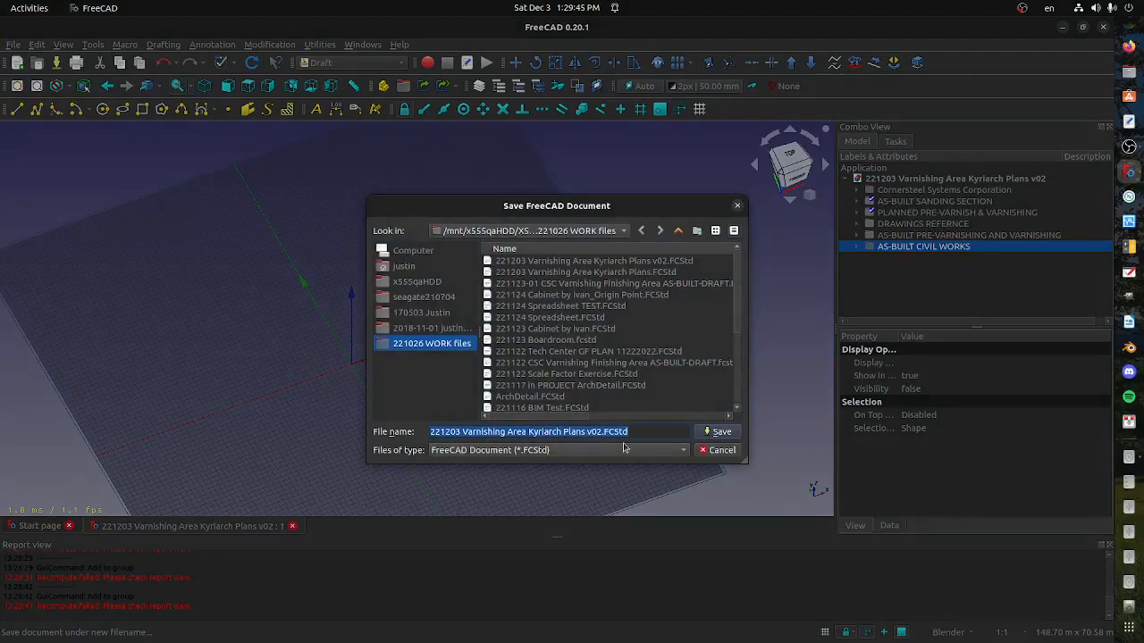
click(602, 432)
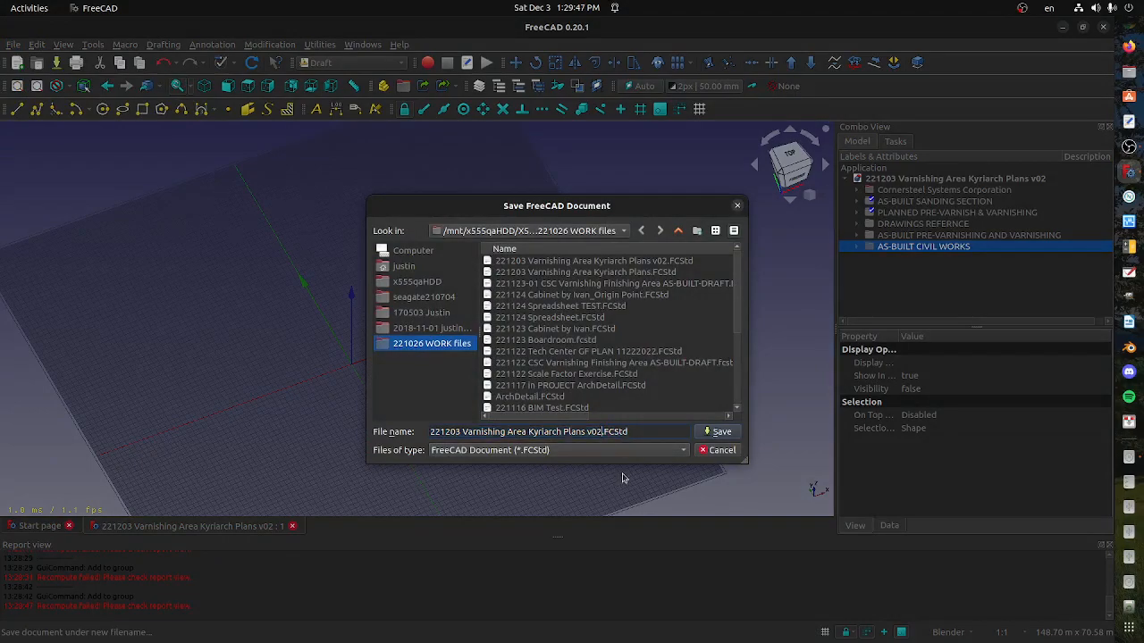
text(Planned Only)
click(719, 435)
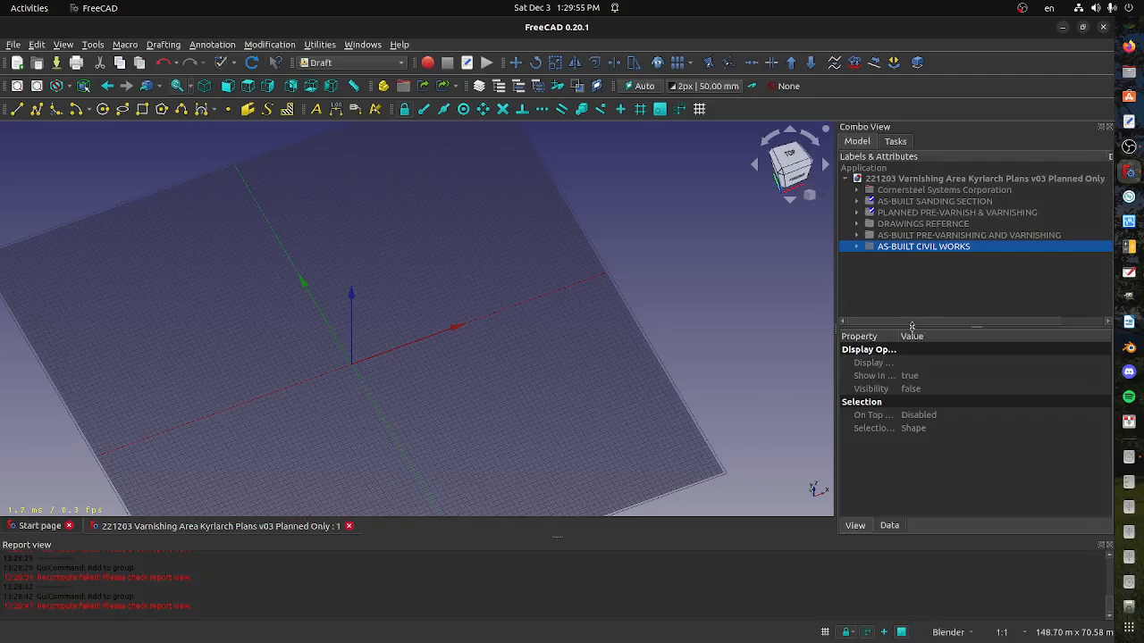
Check the contents of the AS-BUILT SANDING SECTION group, and delete the group together with its contents
click(907, 236)
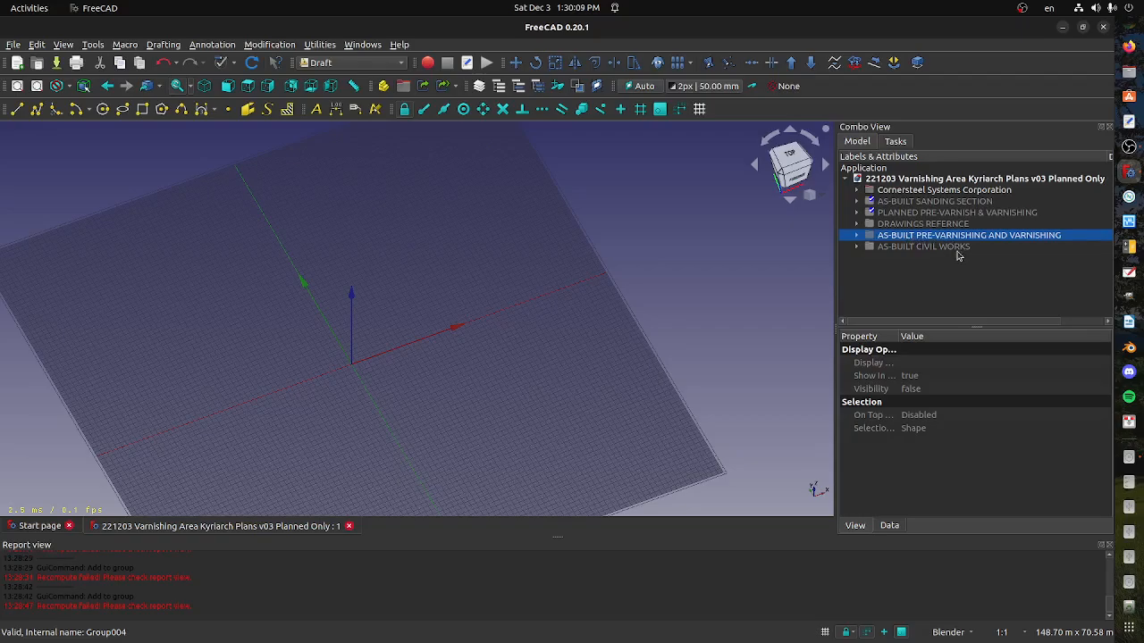
ctrl+click(911, 204)
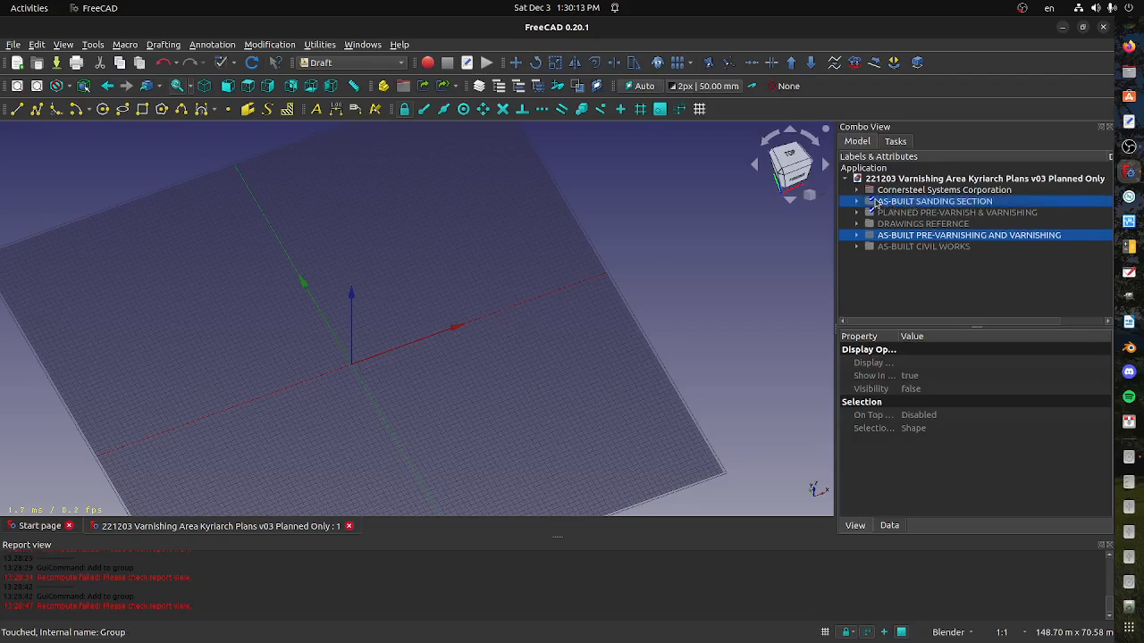
click(875, 202)
click(855, 202)
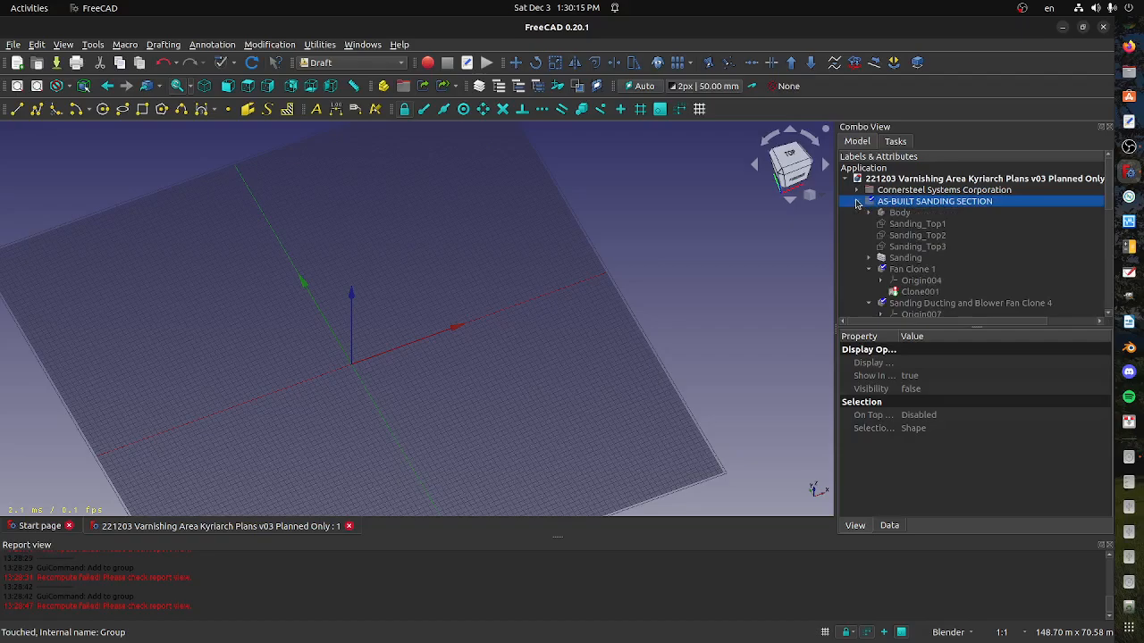
click(856, 201)
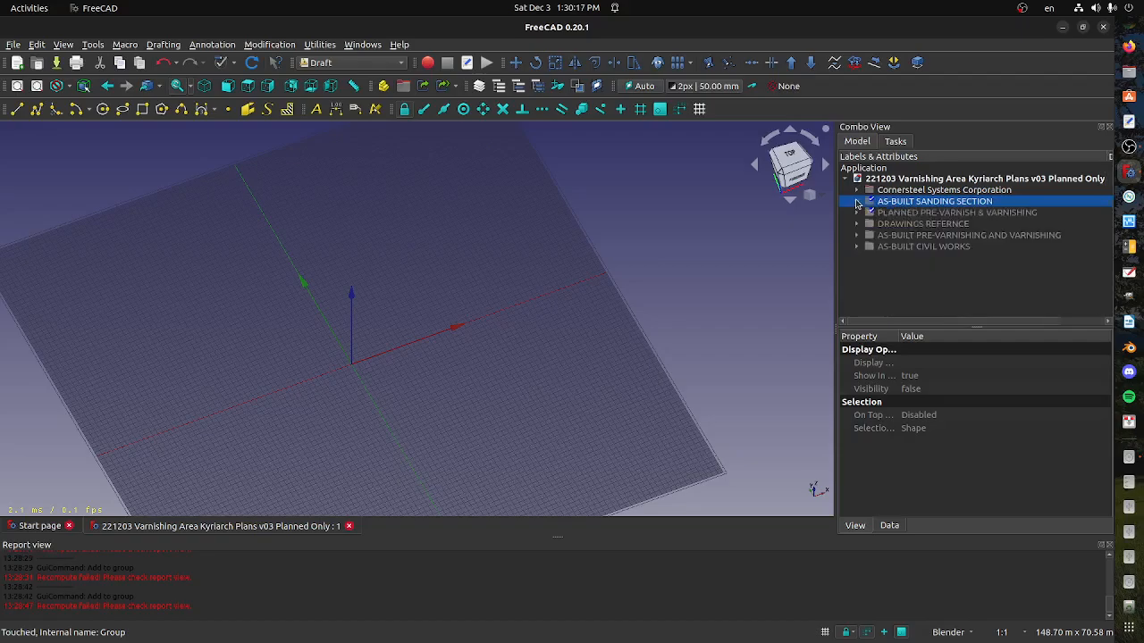
right_click(909, 204)
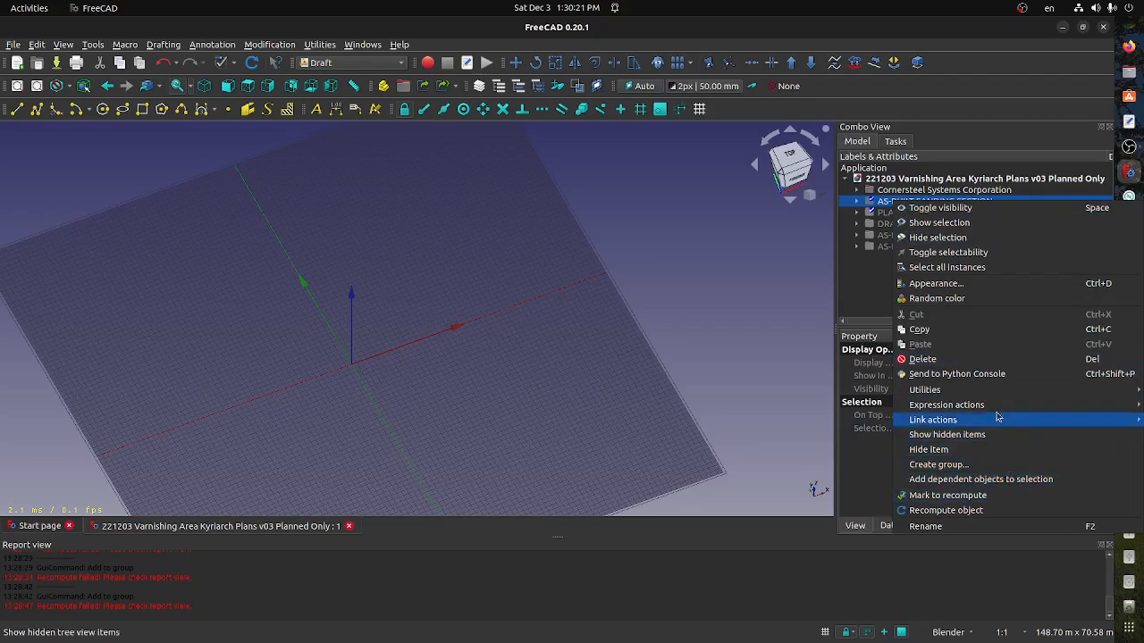
click(987, 359)
click(689, 361)
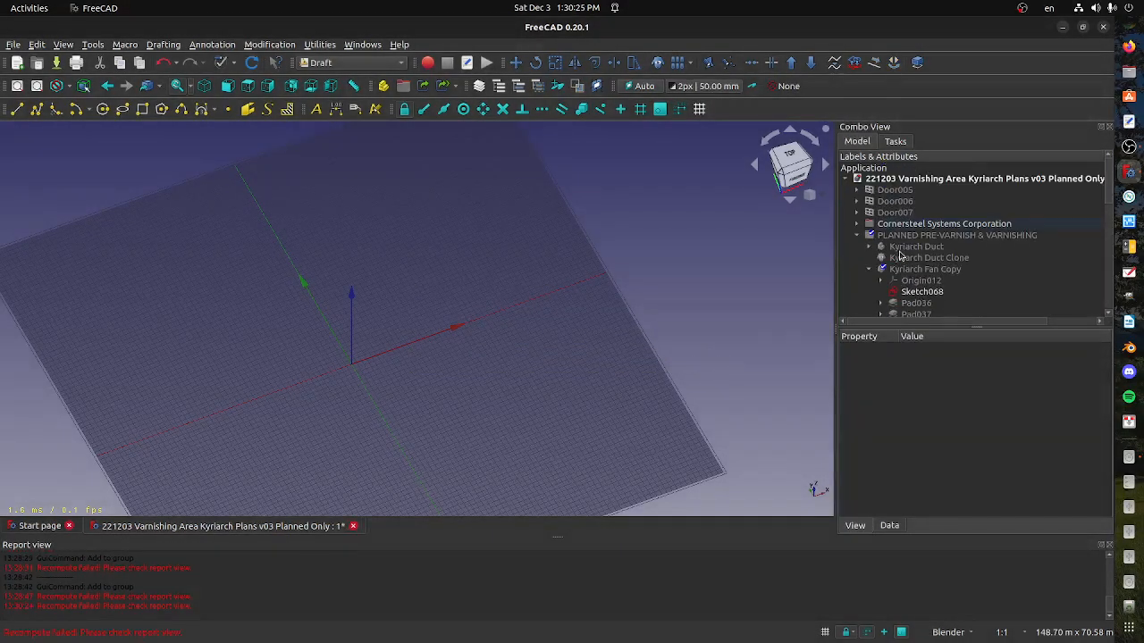
Check what the Cornersteel Systems Corporation group contains, and delete the group together with its contents
click(857, 237)
click(858, 224)
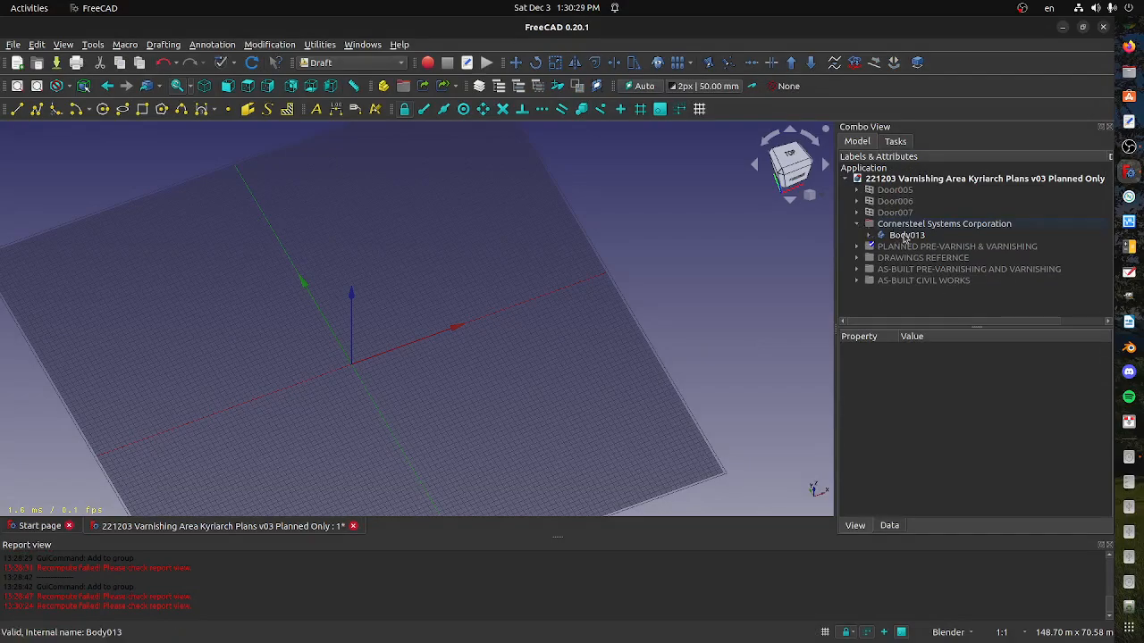
click(905, 236)
click(898, 225)
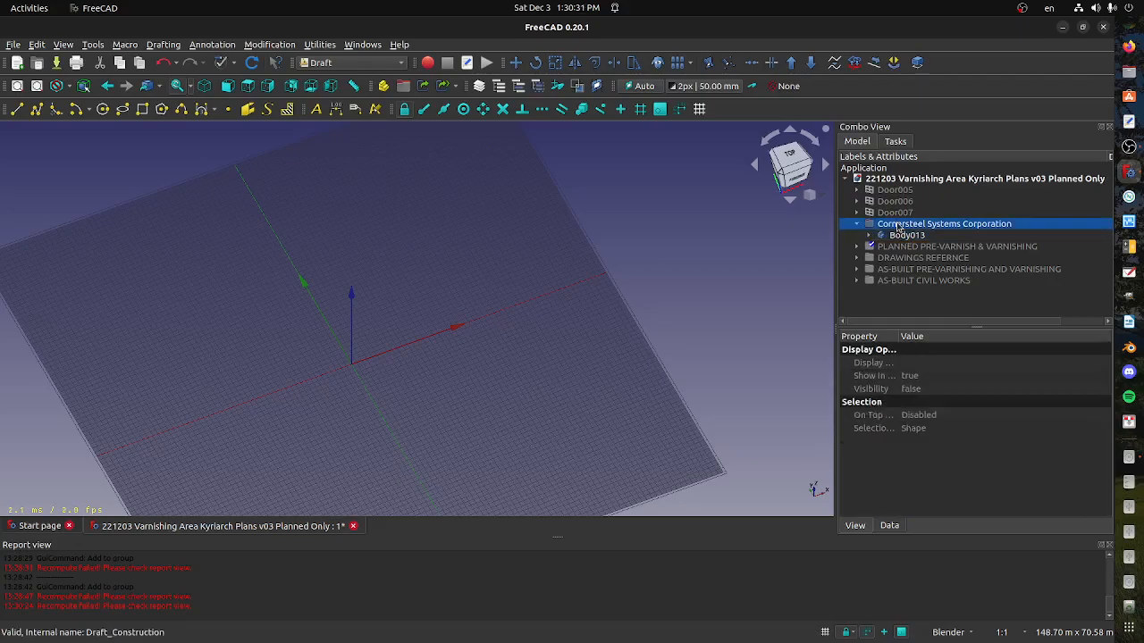
click(903, 236)
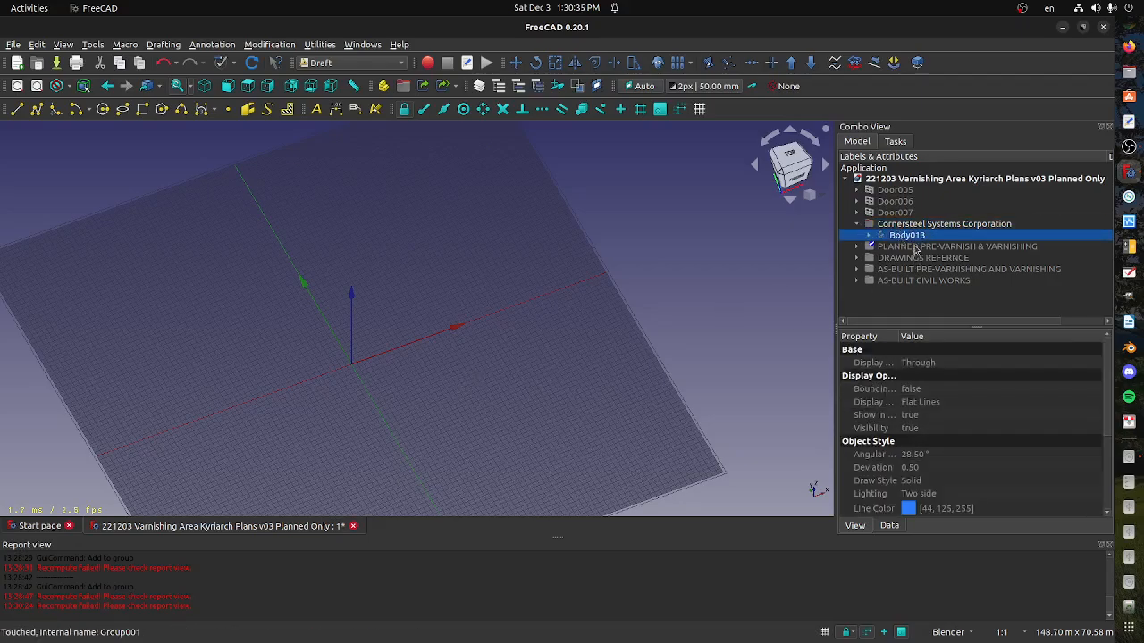
click(906, 226)
right_click(903, 226)
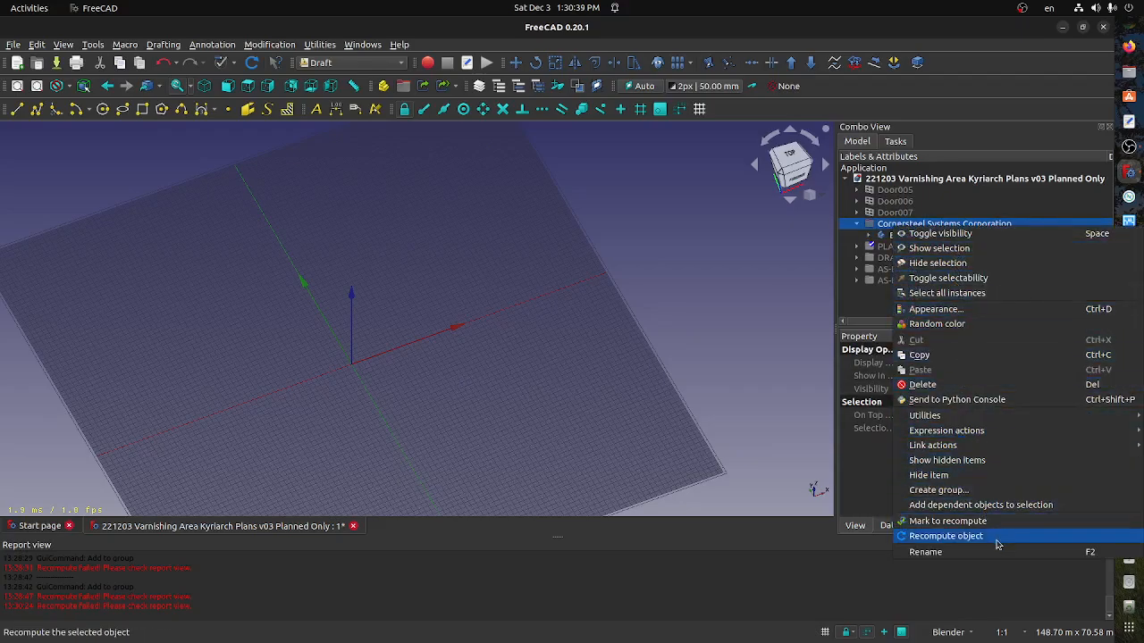
click(977, 386)
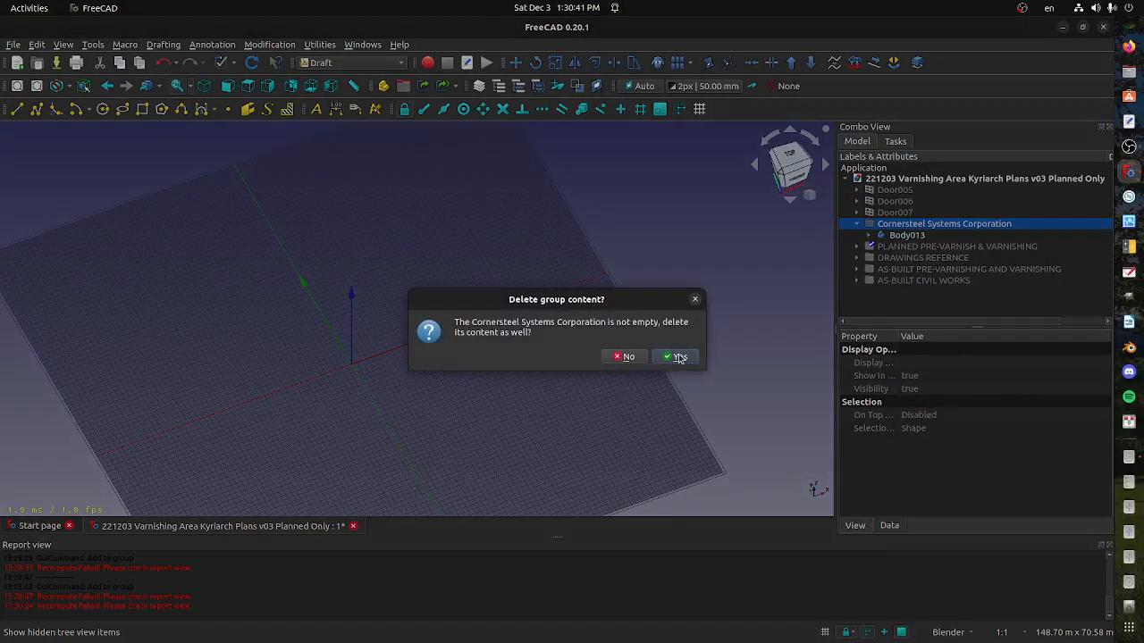
click(679, 356)
Show the PLANNED PRE-VARNISH & VARNISHING group and examine its ducts and booths from several angles
scroll(863, 229, up, 5)
click(856, 223)
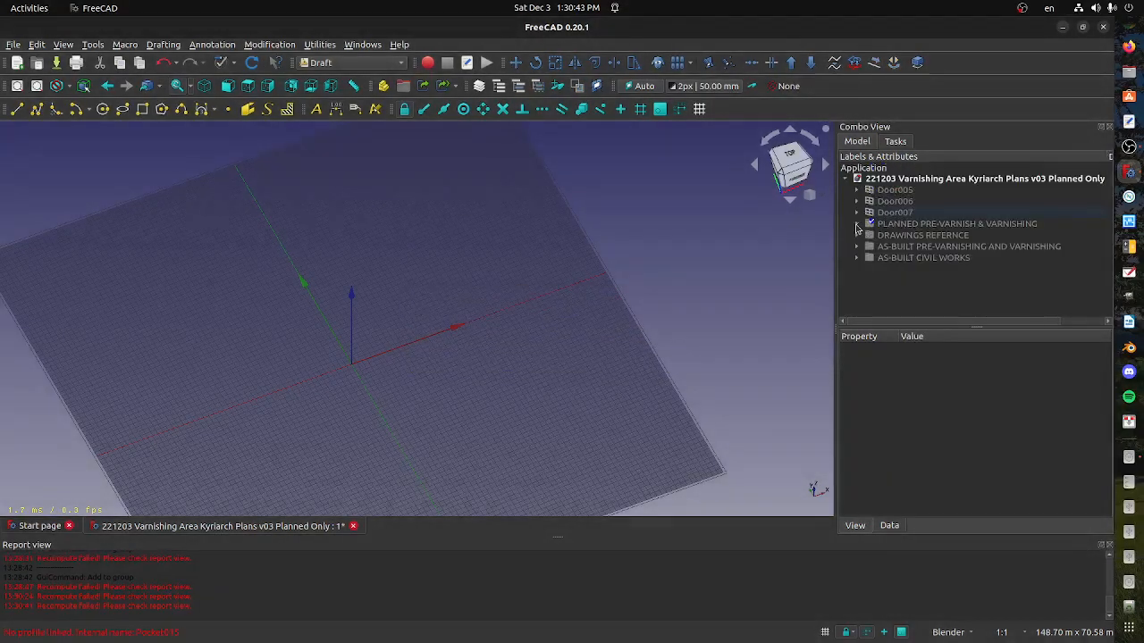
click(886, 235)
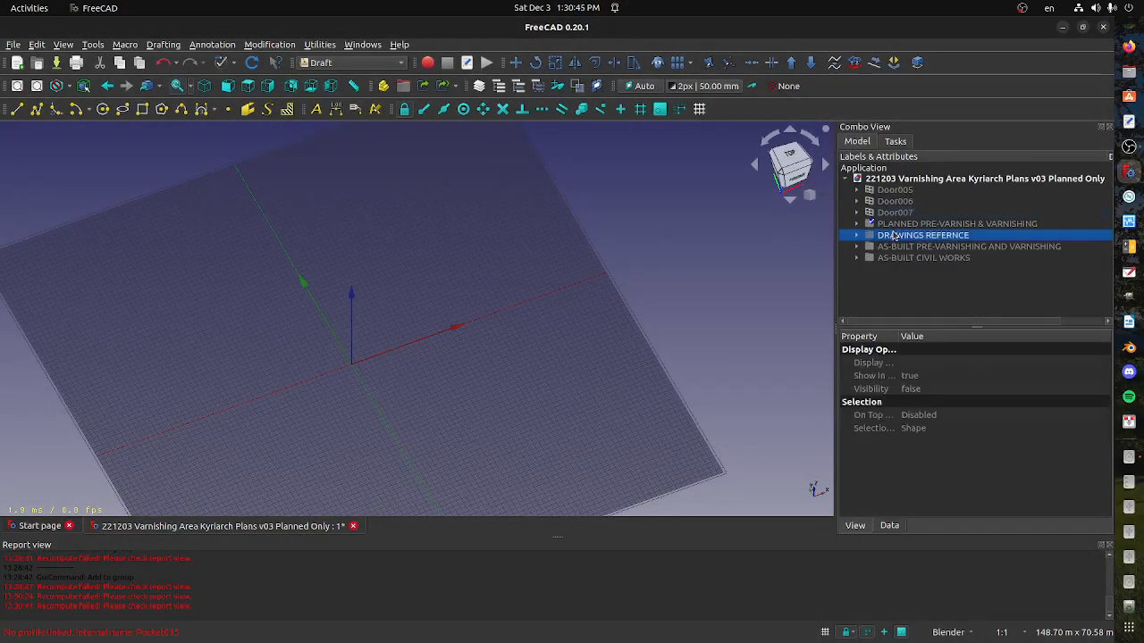
click(890, 226)
key(space)
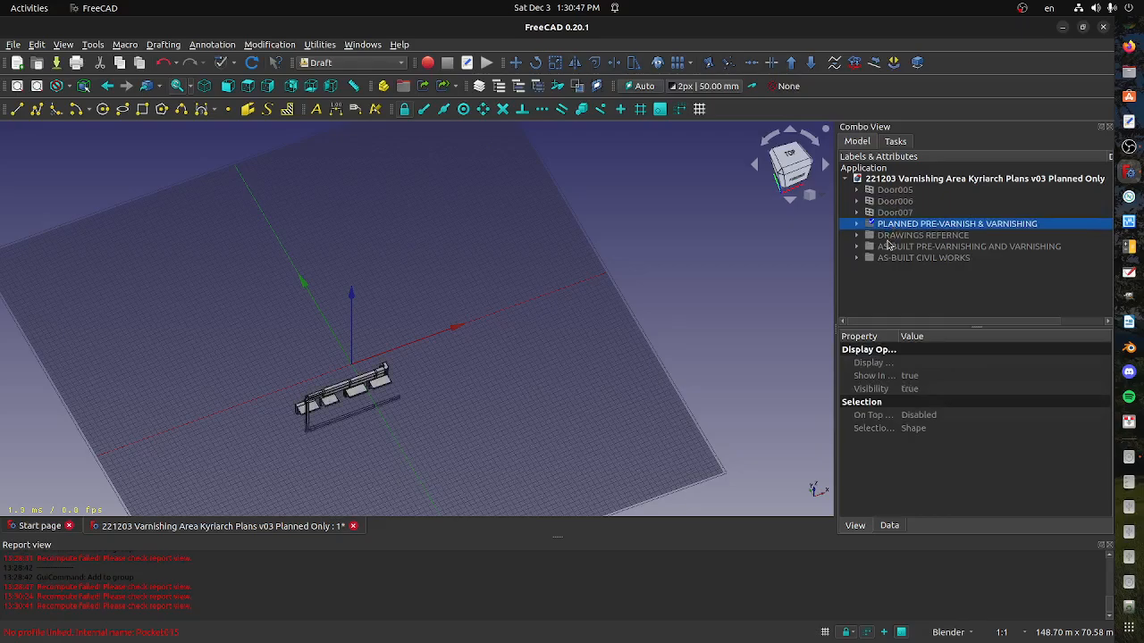
middle_drag(462, 360, 512, 347)
scroll(383, 387, up, 5)
scroll(488, 362, up, 3)
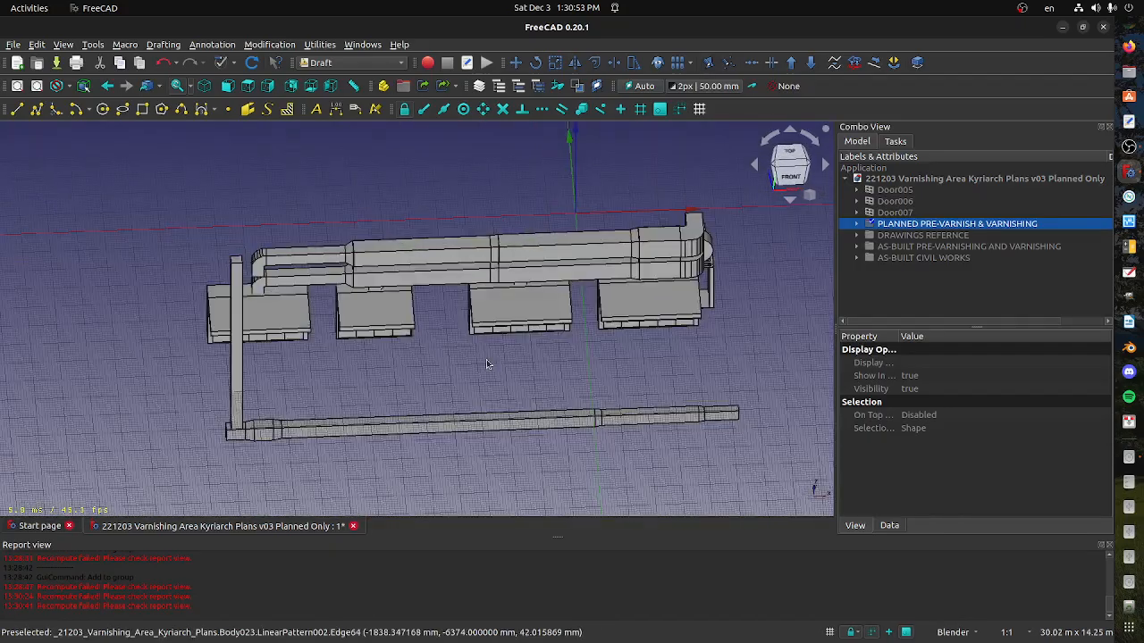
middle_drag(439, 354, 528, 340)
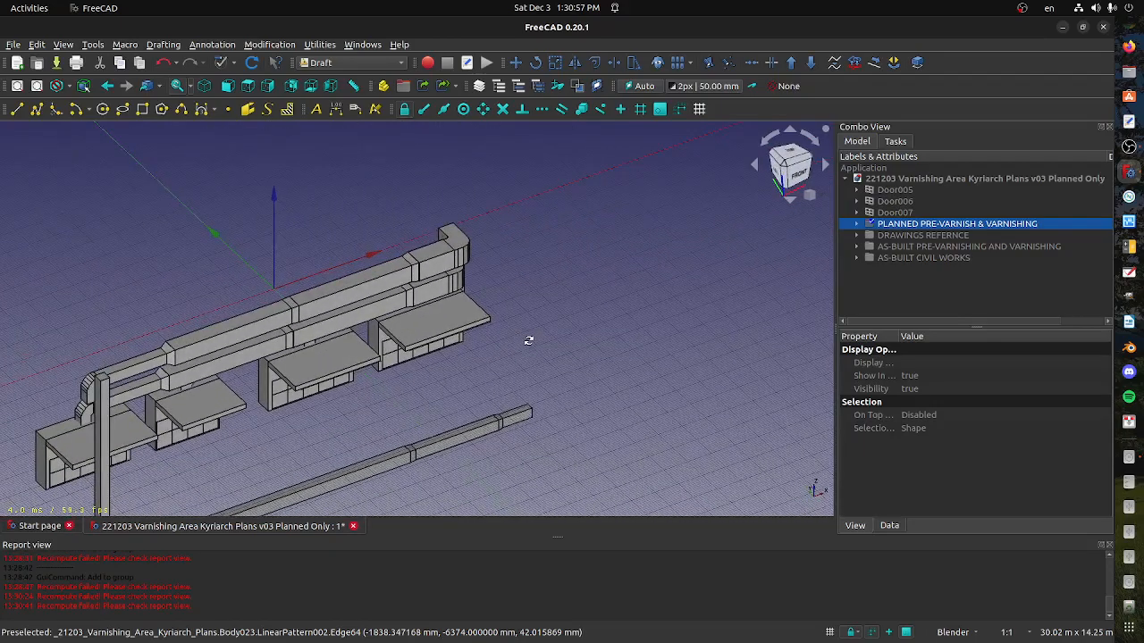
Hide the Kyriarch Duct Clone in the PLANNED PRE-VARNISH & VARNISHING group, and inspect the remaining ducting
click(857, 224)
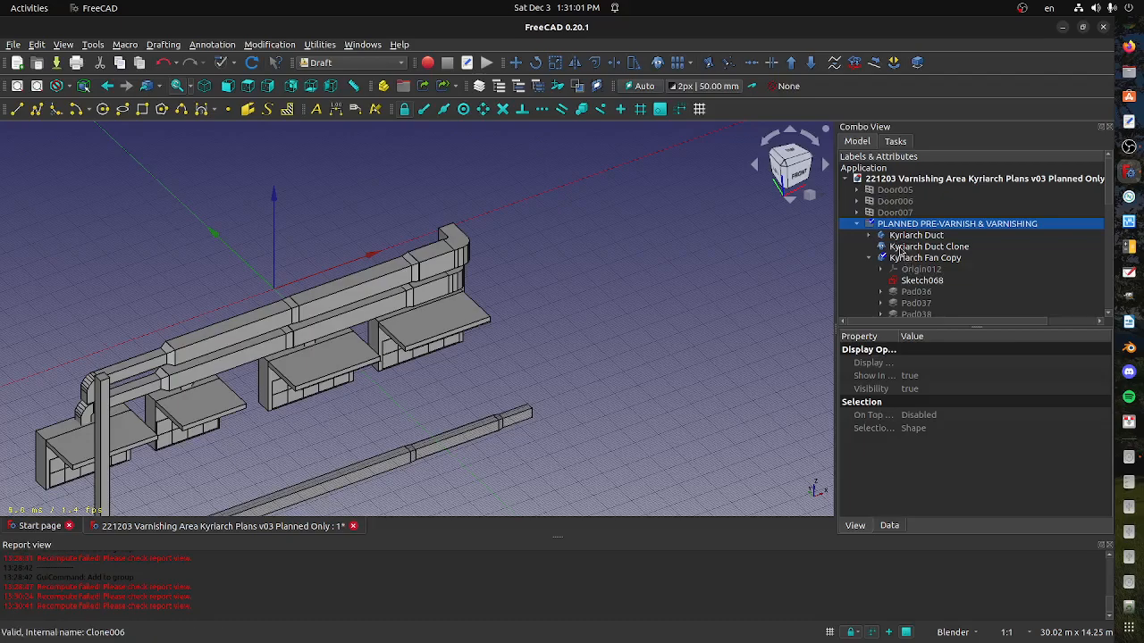
click(895, 248)
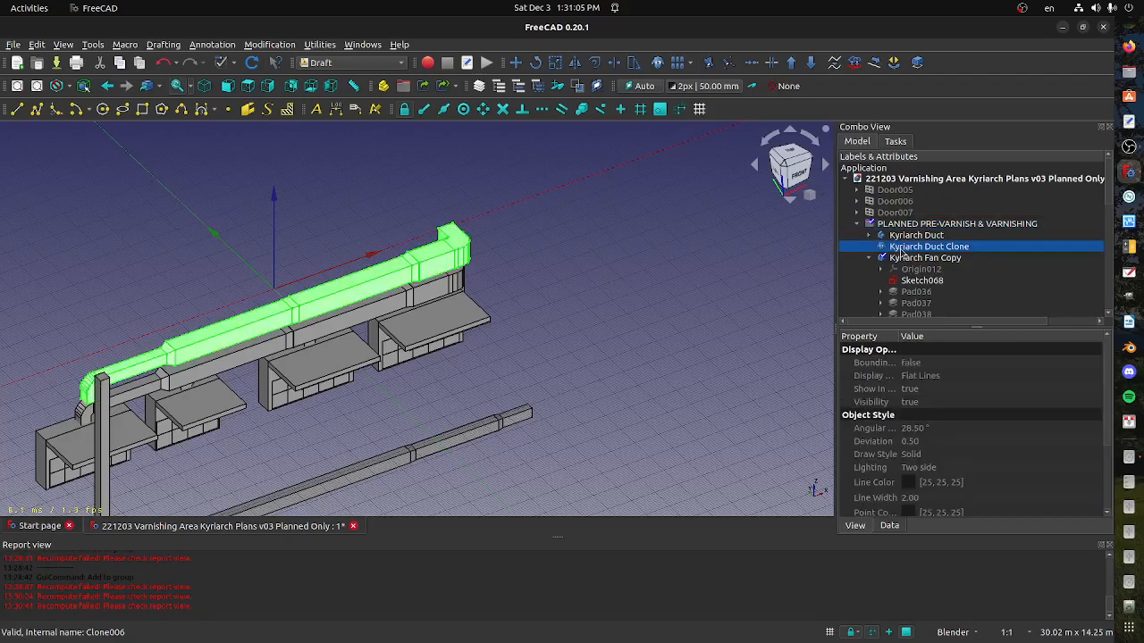
key(space)
mouse_move(581, 339)
middle_down()
mouse_move(520, 332)
mouse_move(671, 319)
mouse_move(332, 284)
middle_up()
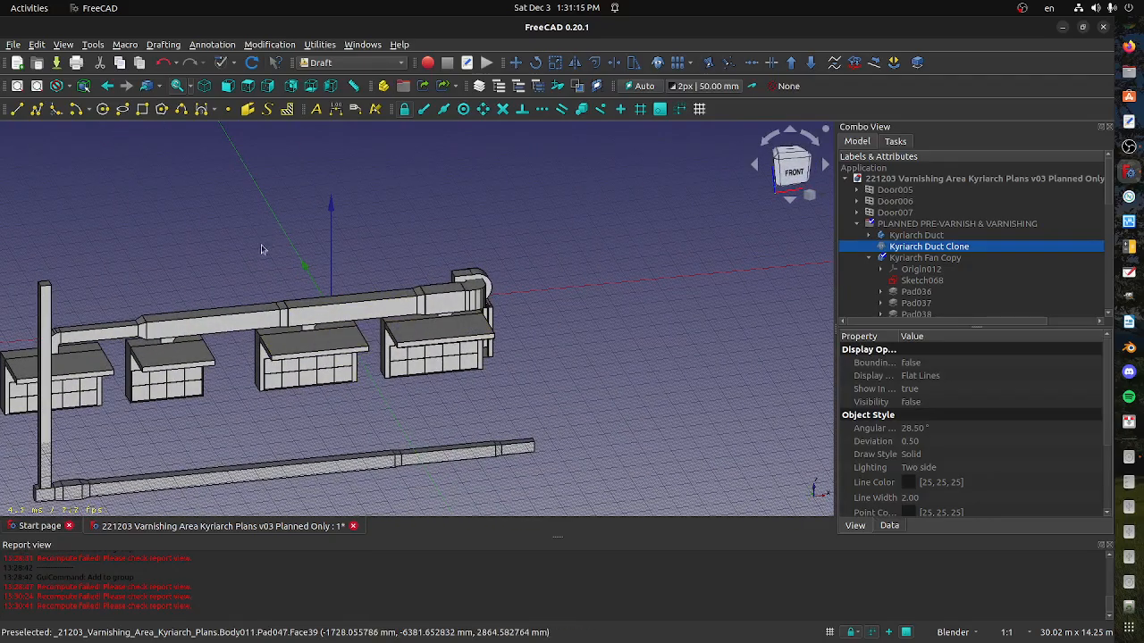
shift+middle_drag(295, 360, 489, 284)
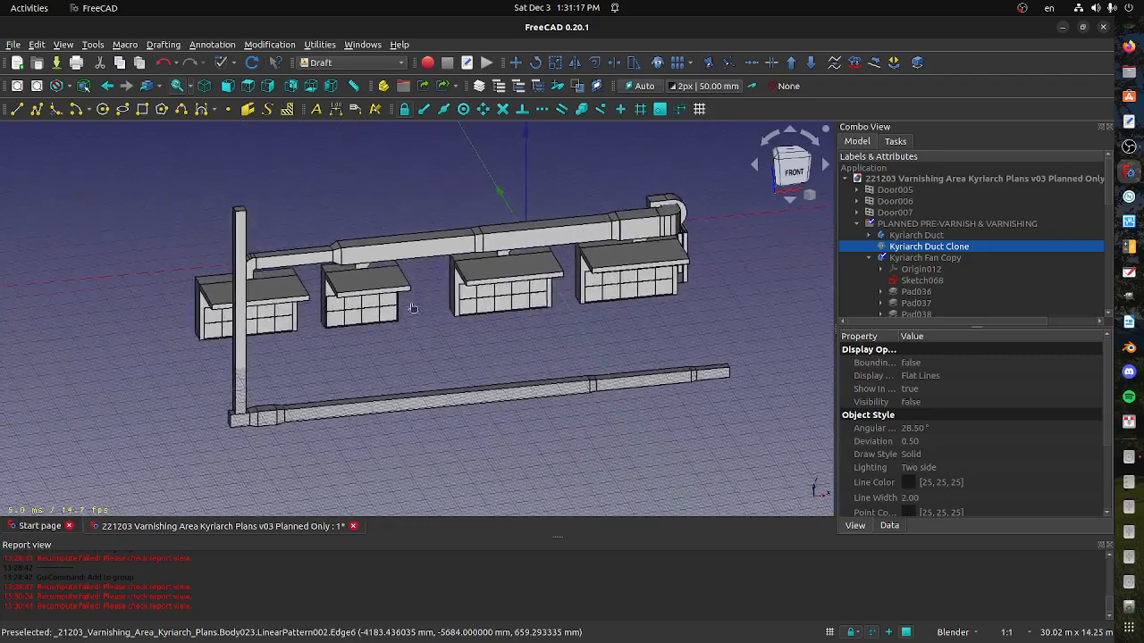
Save the document under the new name "221203 Varnishing Area Kyriarch Plans v03 Planned Only Goose neck Edited"
click(14, 44)
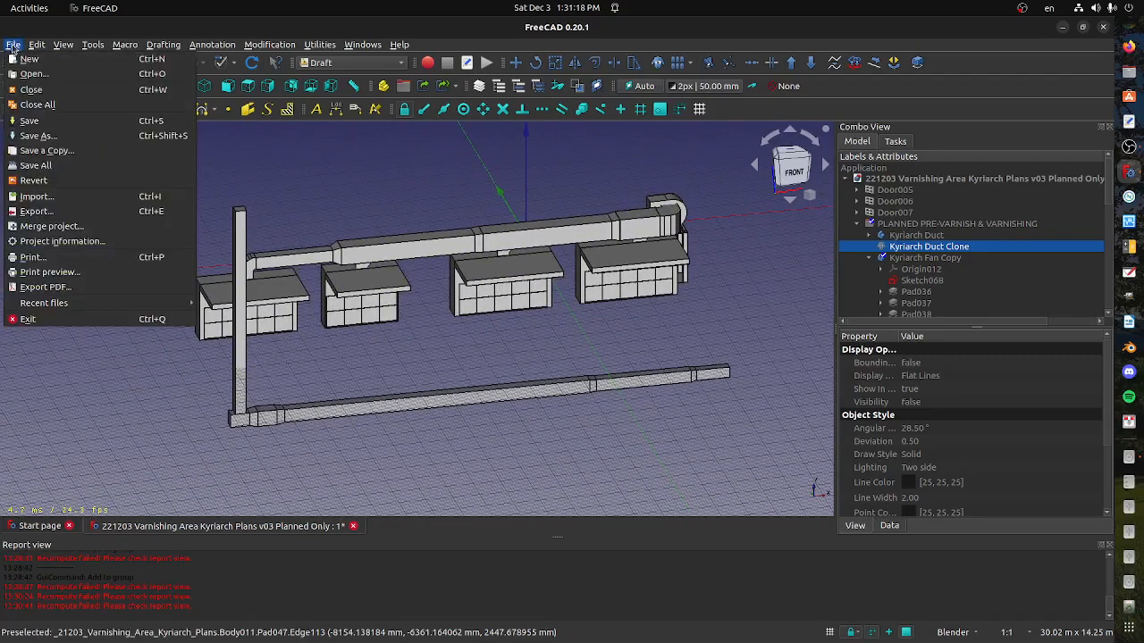
click(90, 140)
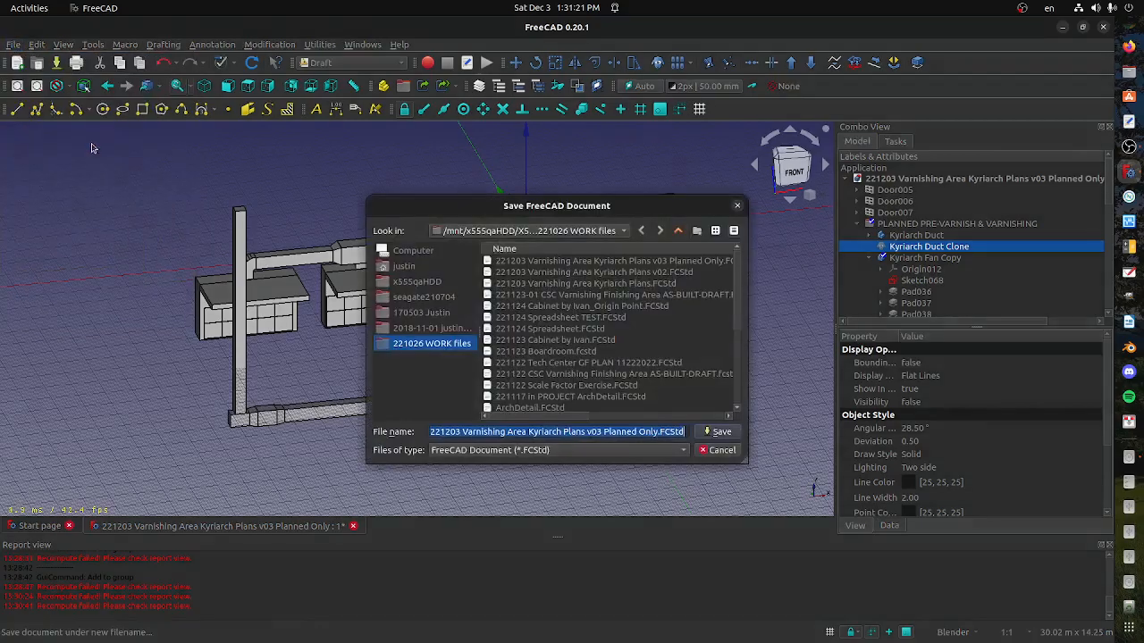
click(637, 431)
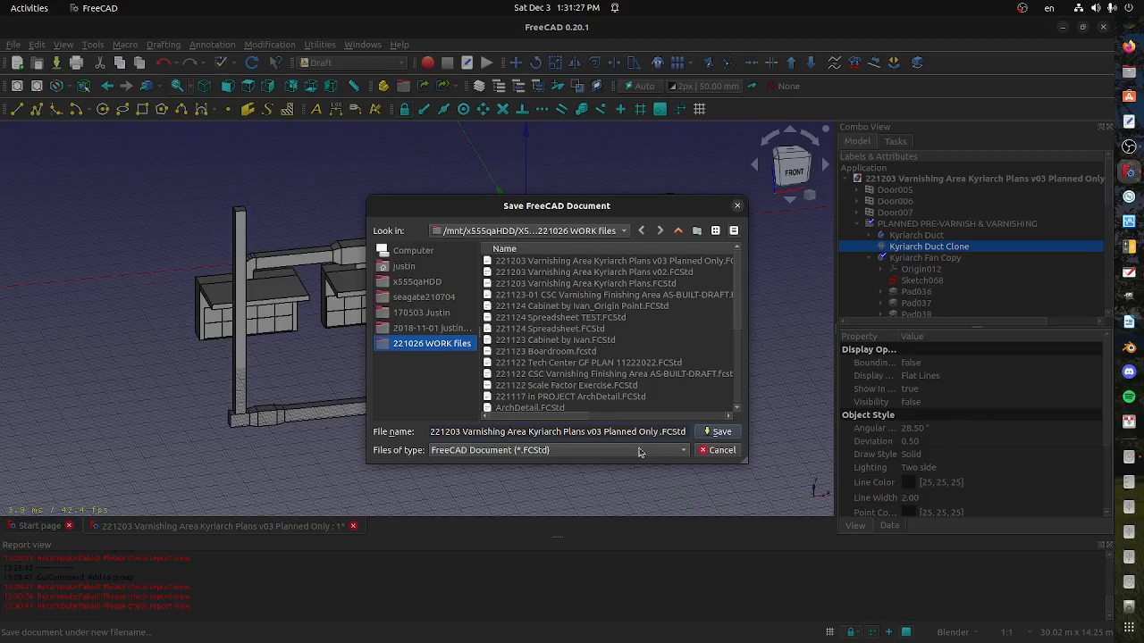
text(Goose nec)
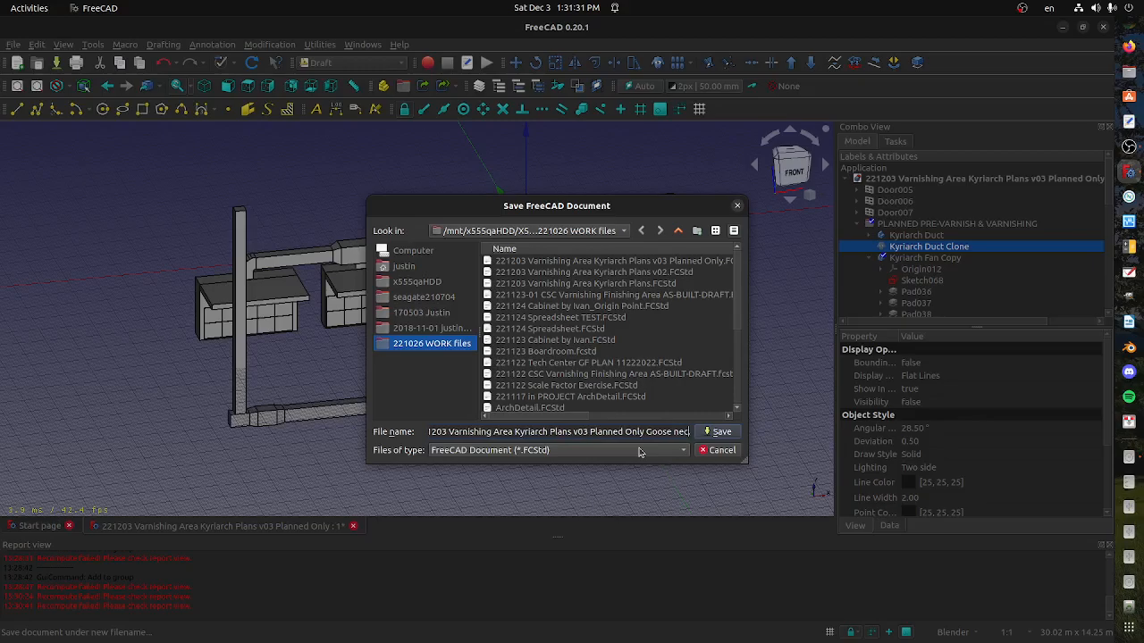
text(k Edited.)
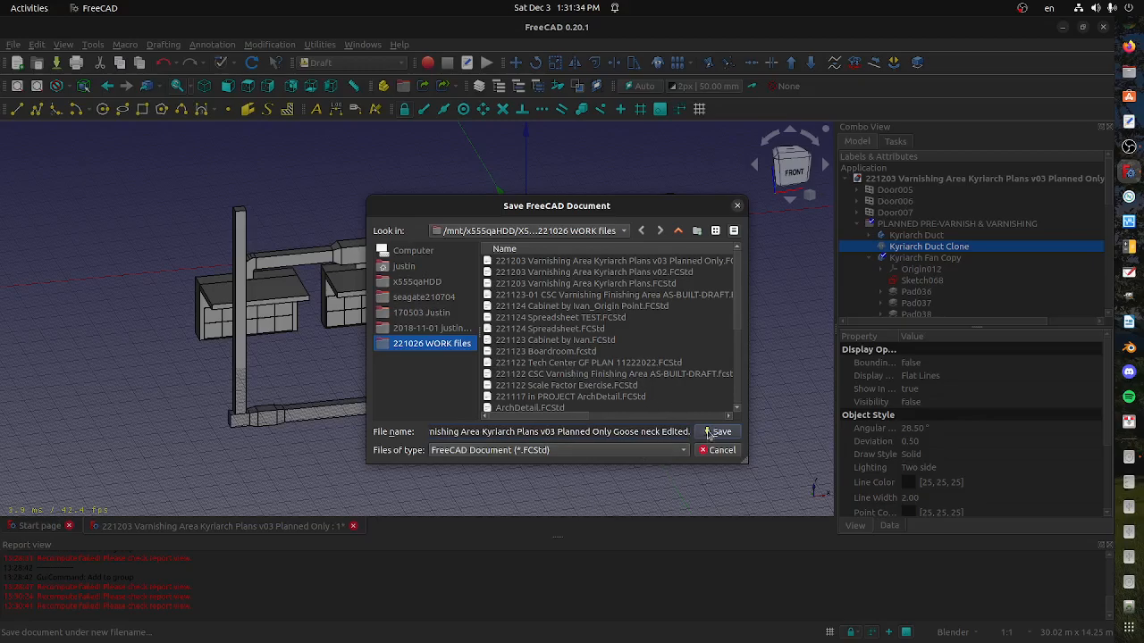
click(717, 432)
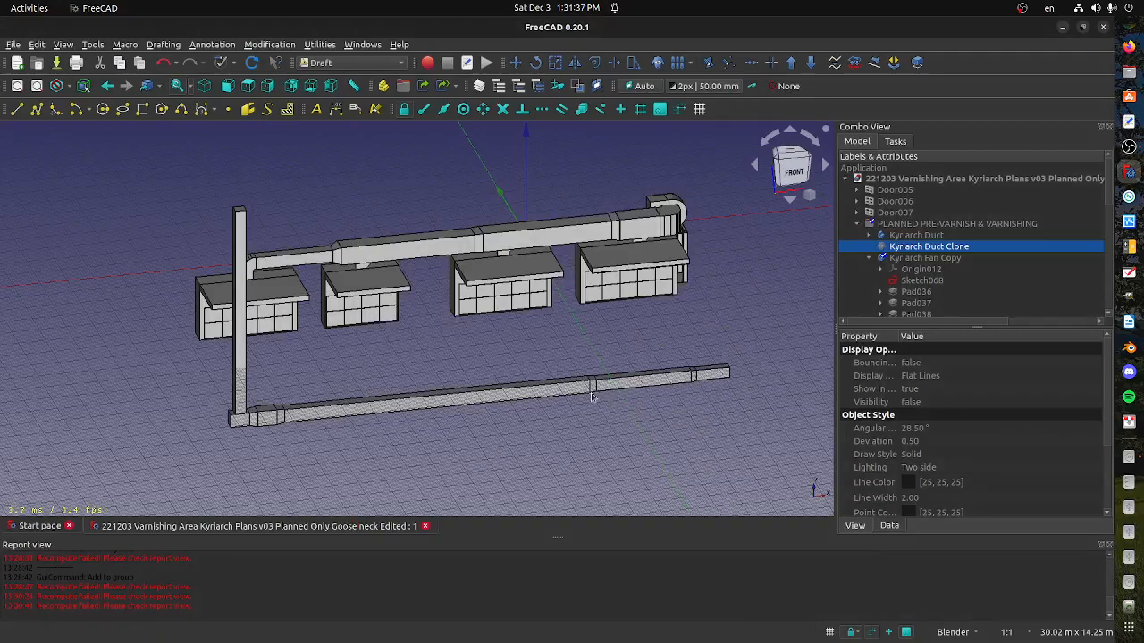
Examine the low duct run and its riser from several angles, and locate its body in the PLANNED PRE-VARNISH & VARNISHING group
click(579, 394)
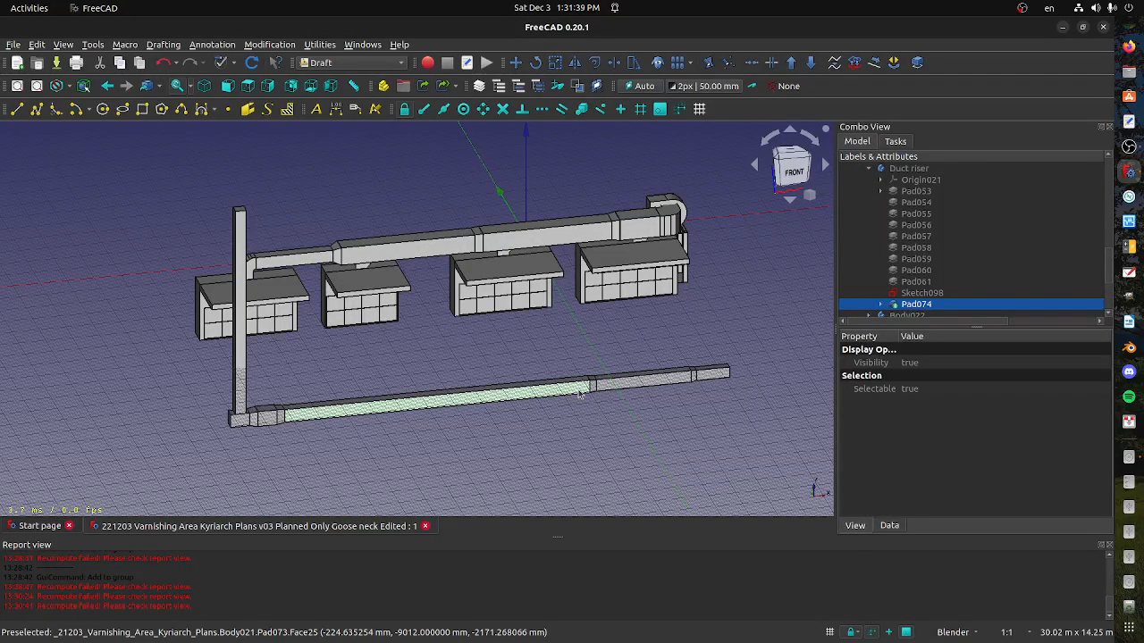
middle_drag(579, 394, 487, 420)
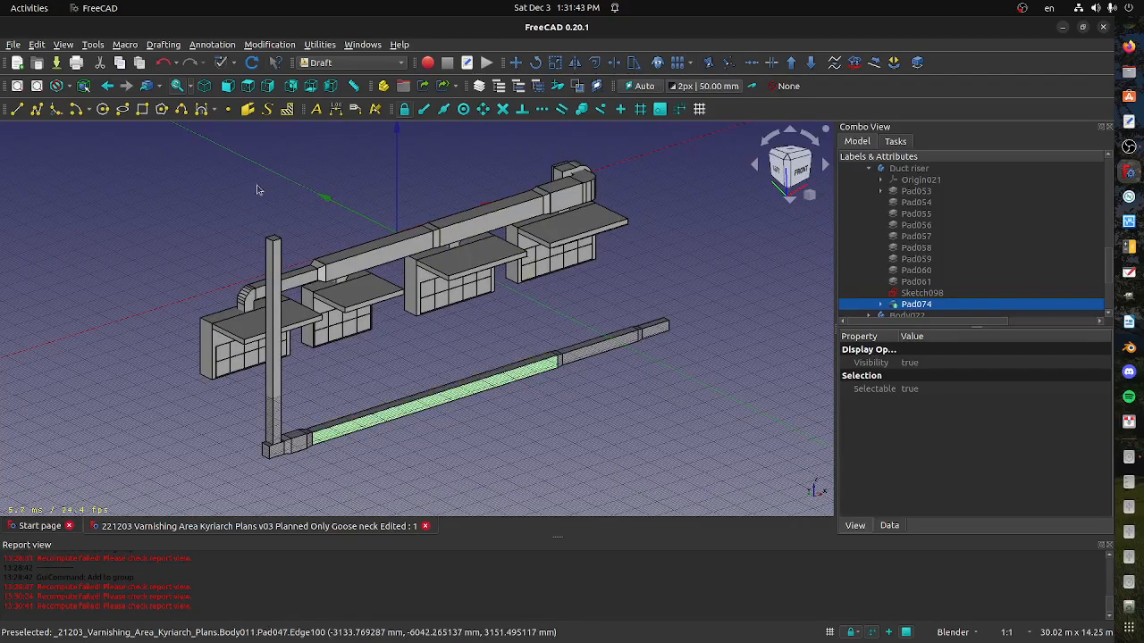
middle_drag(438, 444, 350, 357)
key(1)
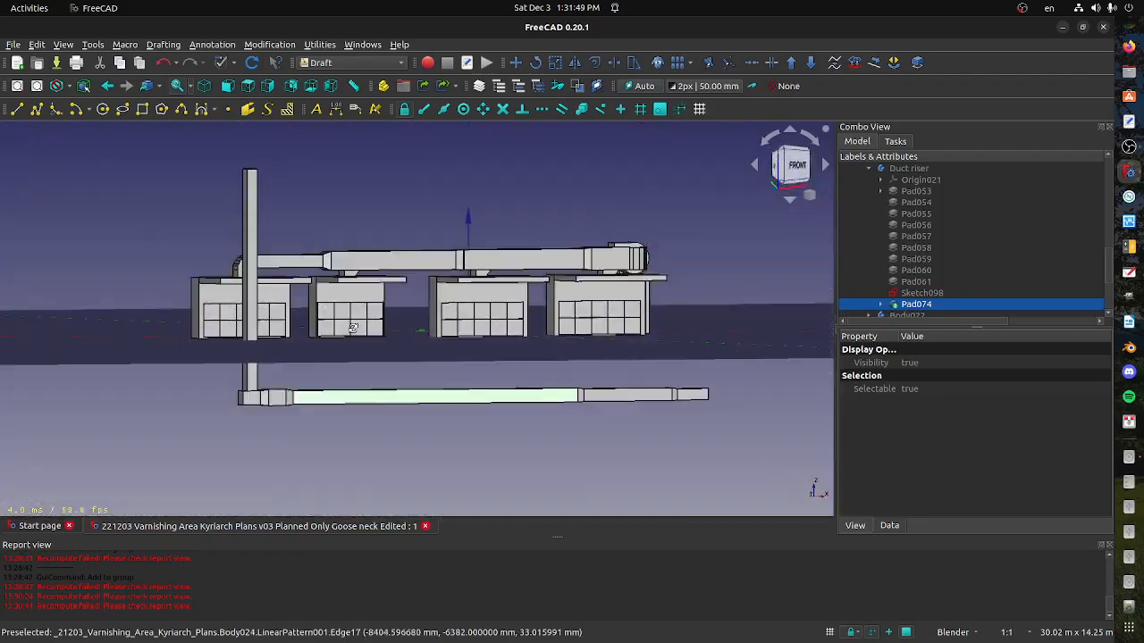
key(0)
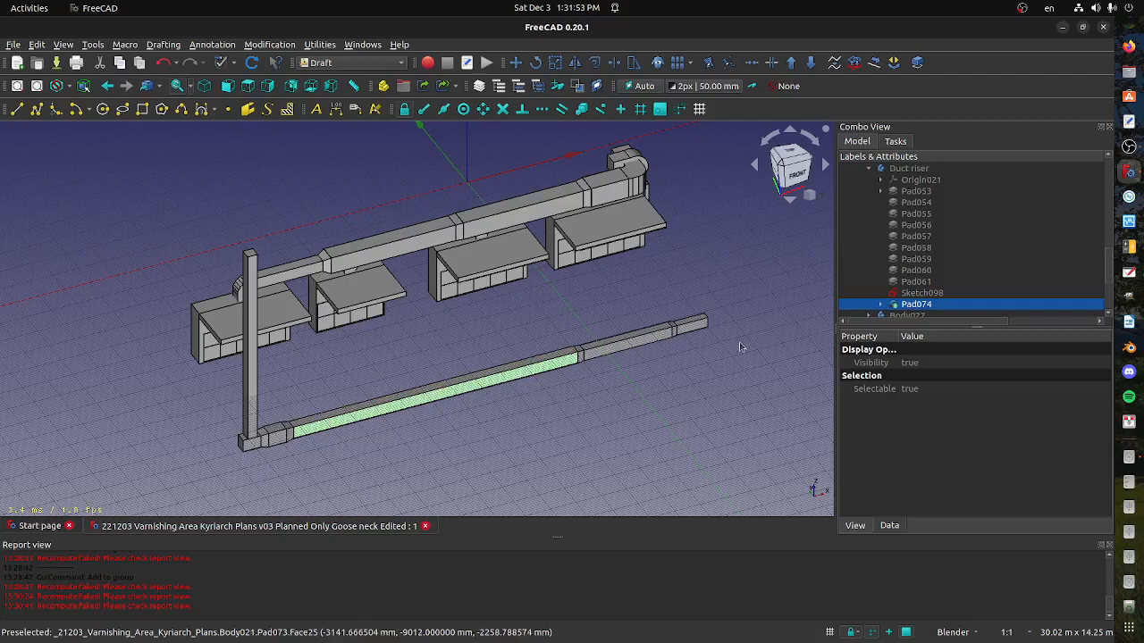
click(869, 168)
scroll(882, 279, down, 3)
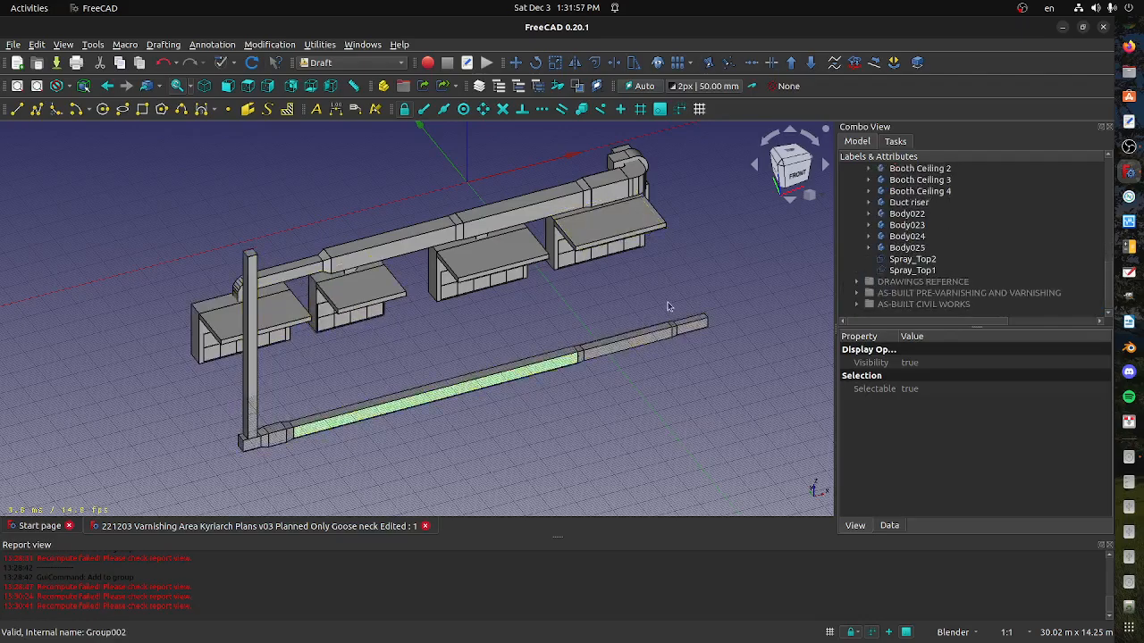
middle_drag(570, 410, 658, 371)
key(1)
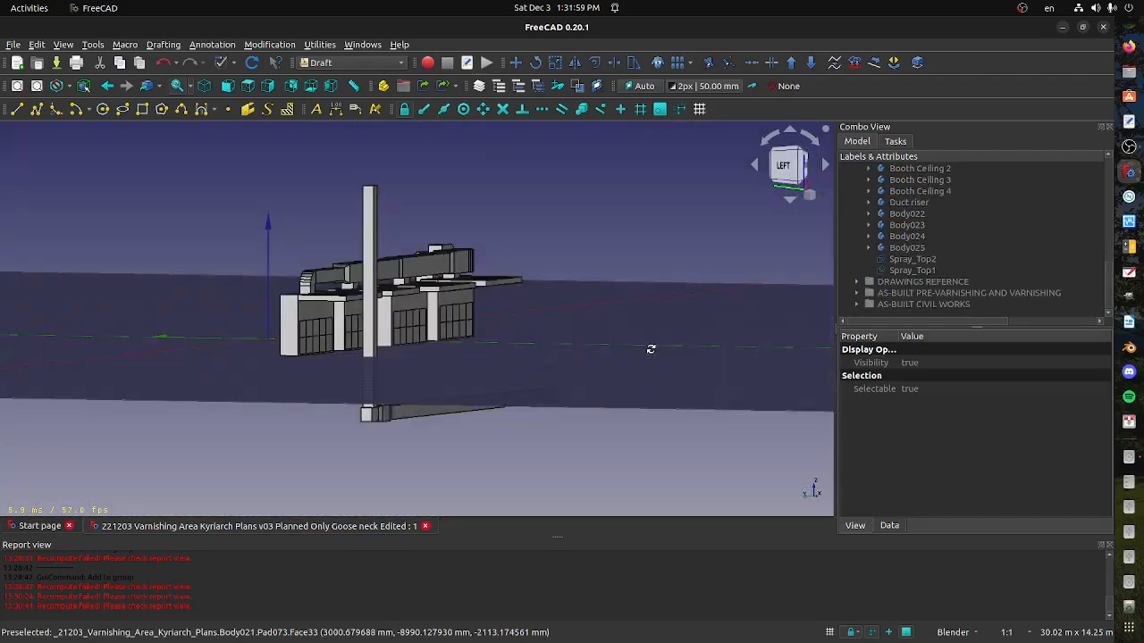
scroll(925, 282, up, 4)
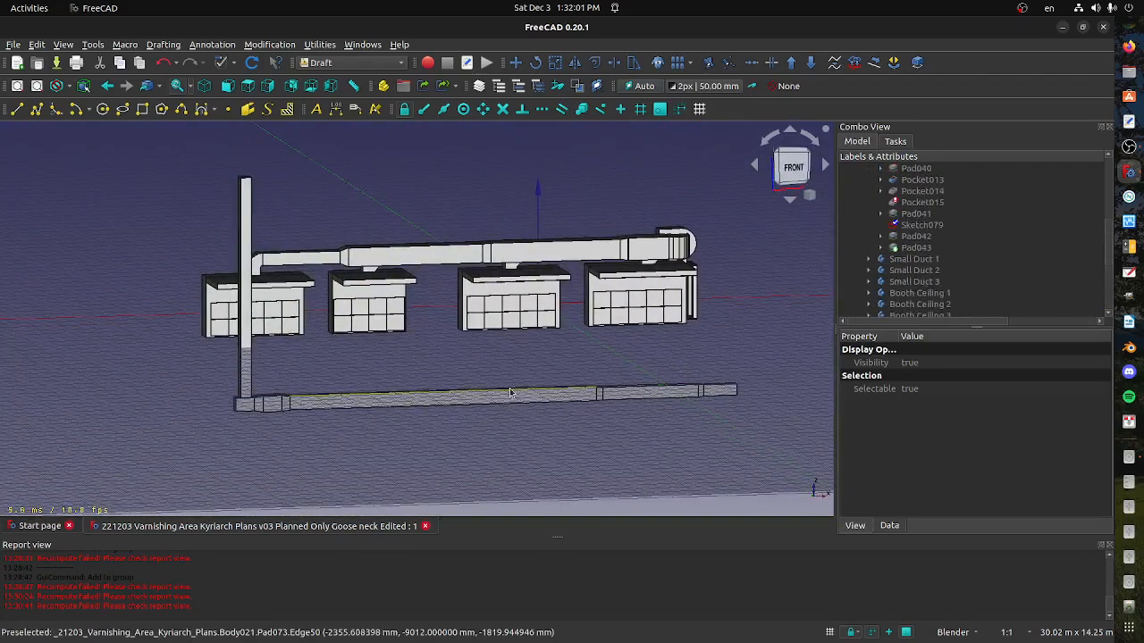
scroll(946, 264, up, 5)
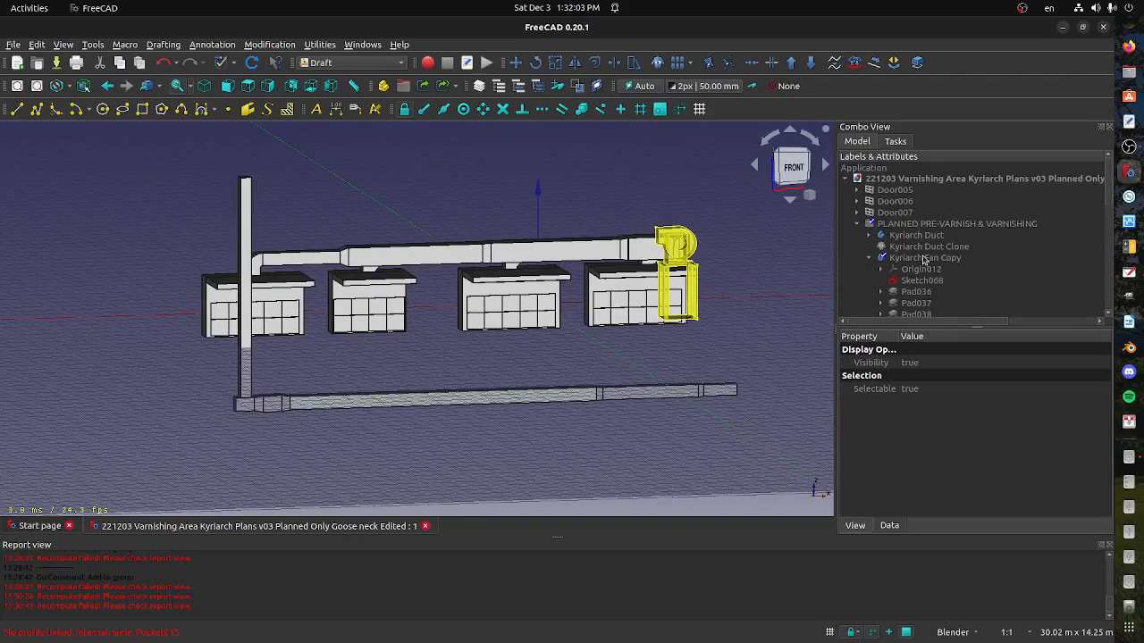
scroll(965, 272, down, 3)
scroll(968, 278, up, 3)
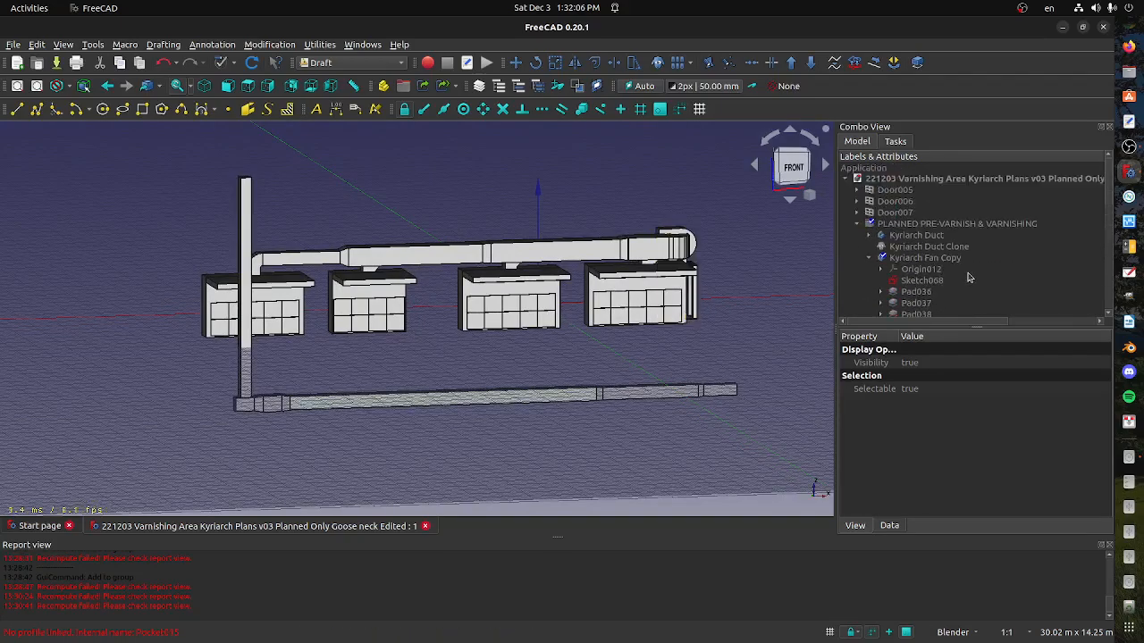
click(870, 259)
scroll(873, 268, down, 5)
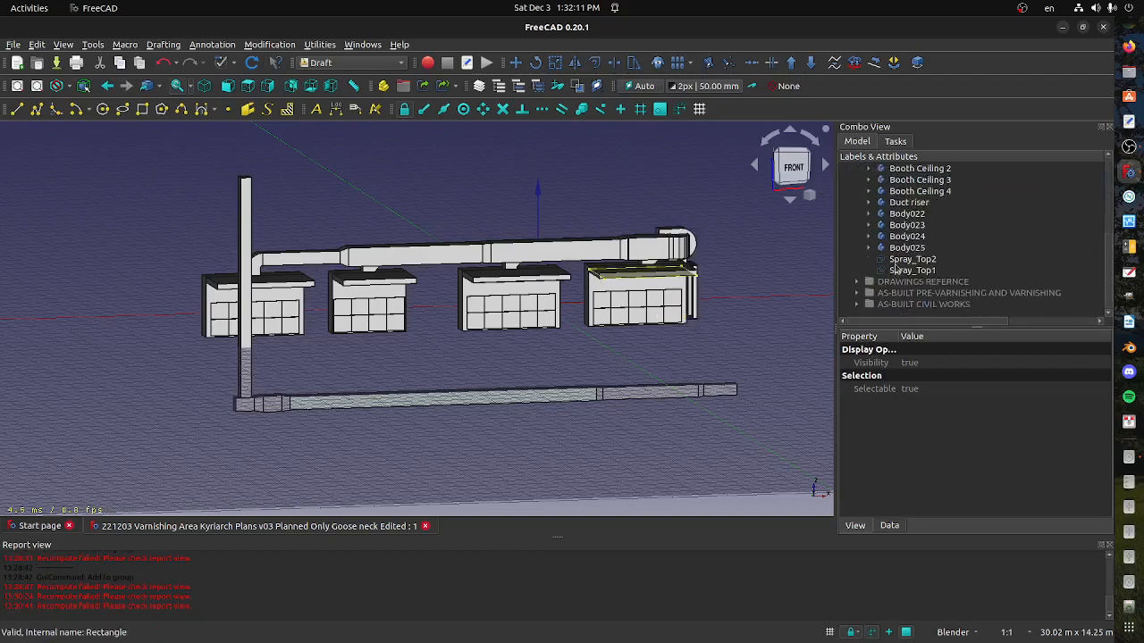
Rename the Duct riser body to "Fresh Air Duct - Goose Necked"
click(905, 248)
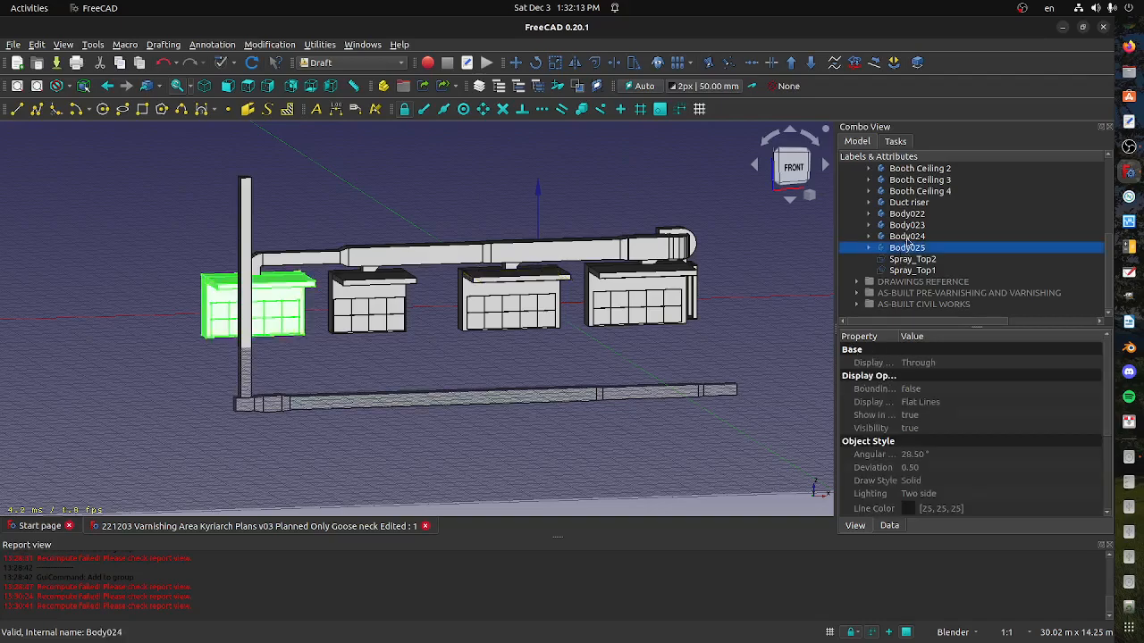
click(908, 202)
right_click(909, 204)
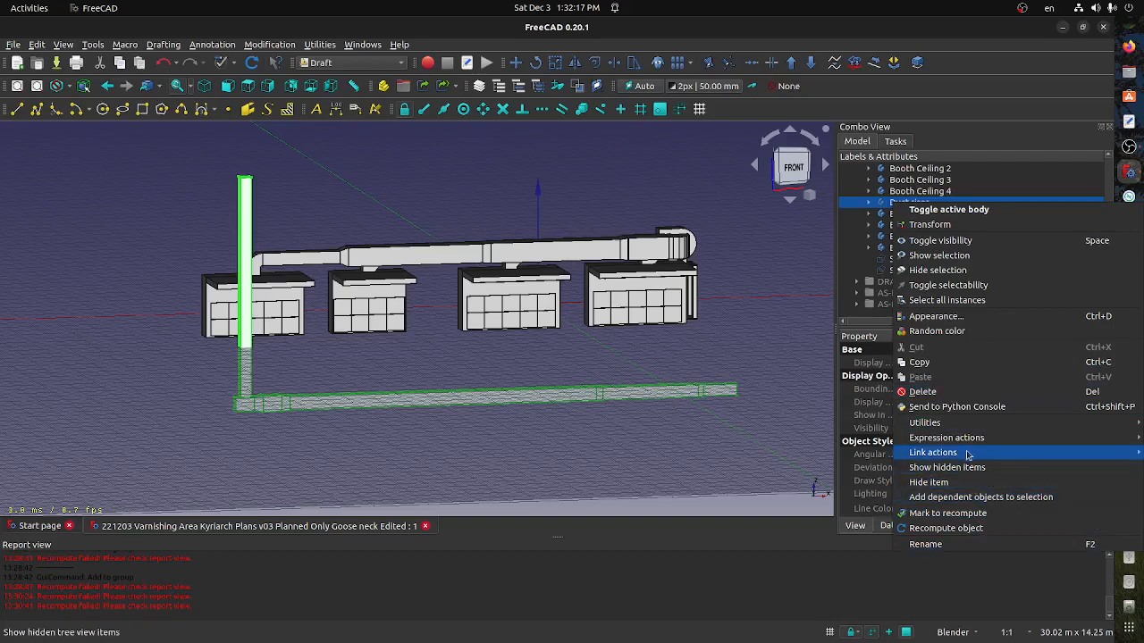
click(925, 545)
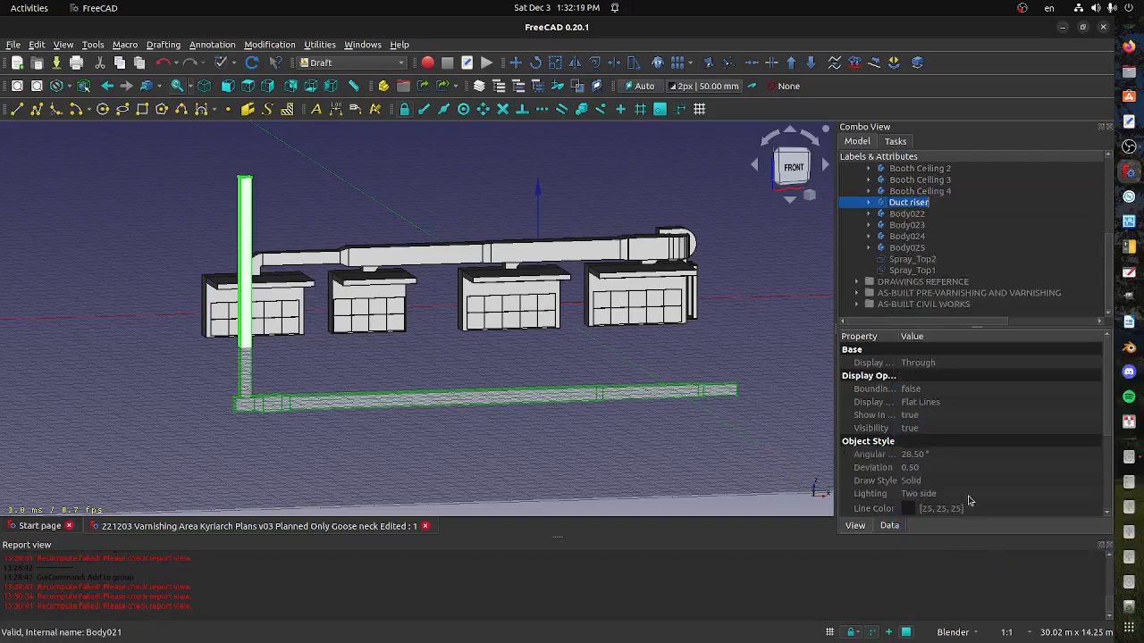
key(Home)
text(Fresh )
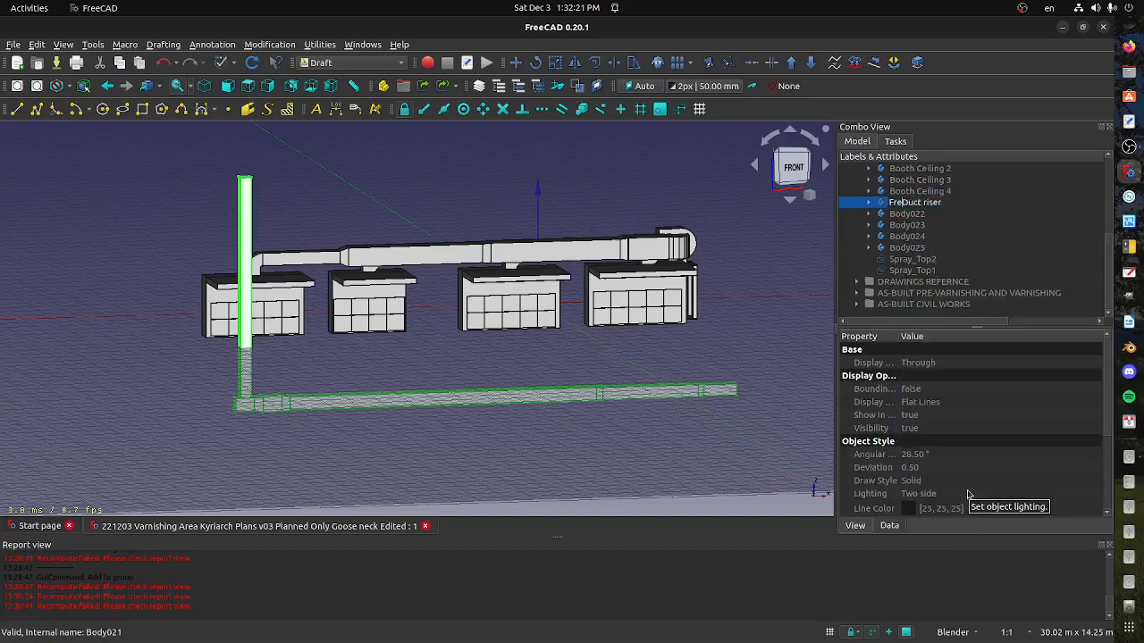
text(Air Duct)
key(BackSpace)
key(BackSpace)
key(BackSpace)
key(BackSpace)
key(BackSpace)
text(- Goose Necked)
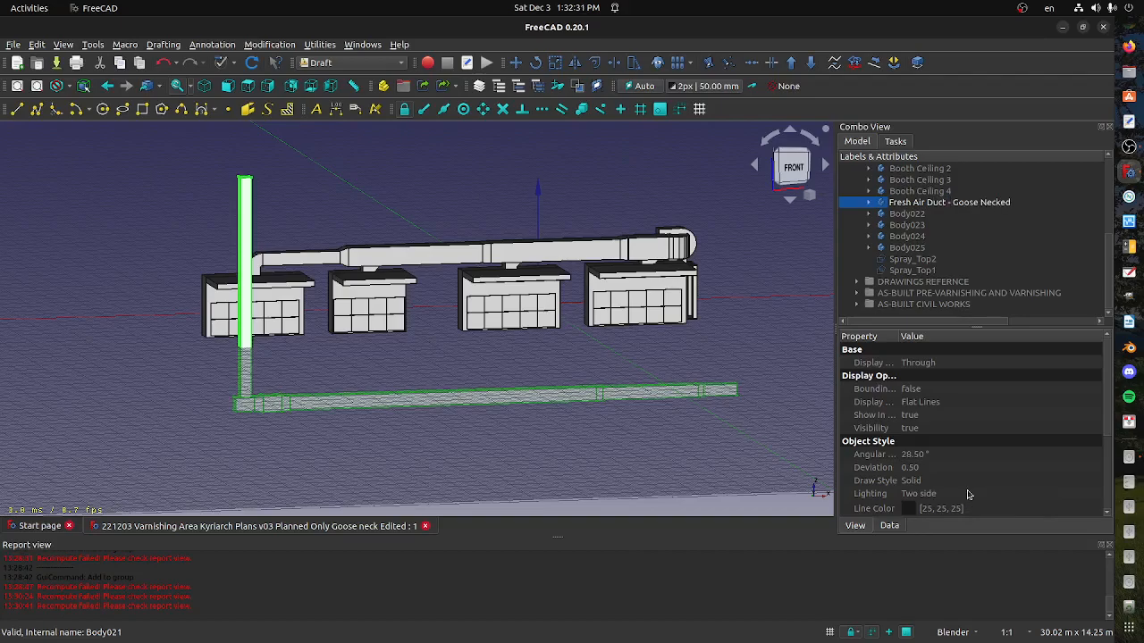
key(Return)
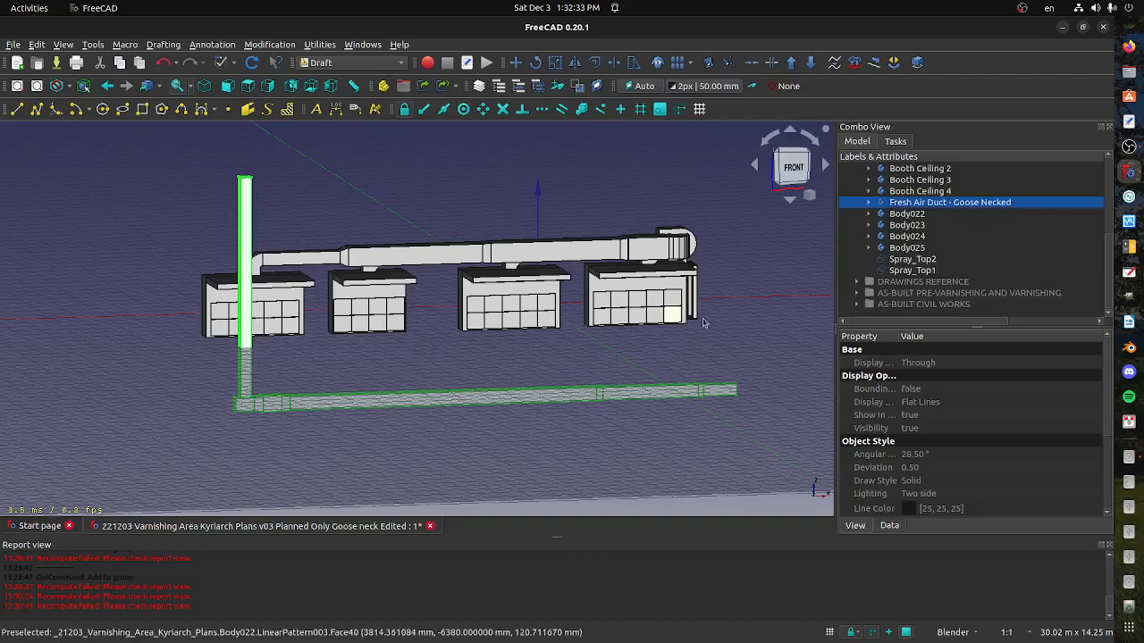
Start transforming the Fresh Air Duct - Goose Necked body and raise it vertically about 4957 mm, working in the front view
right_click(947, 204)
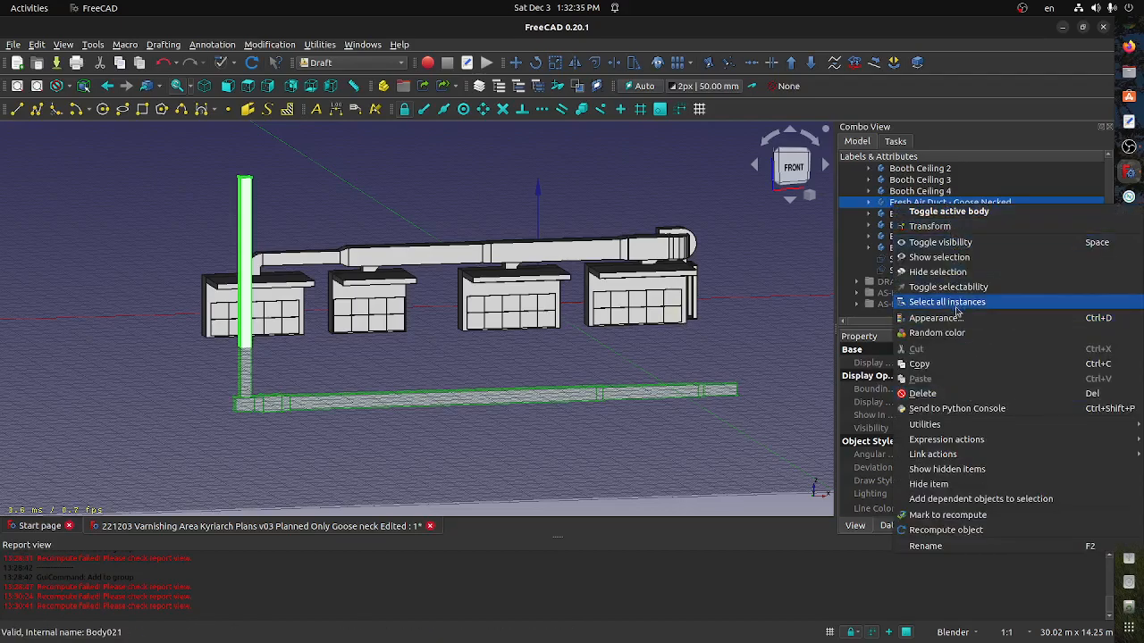
click(949, 228)
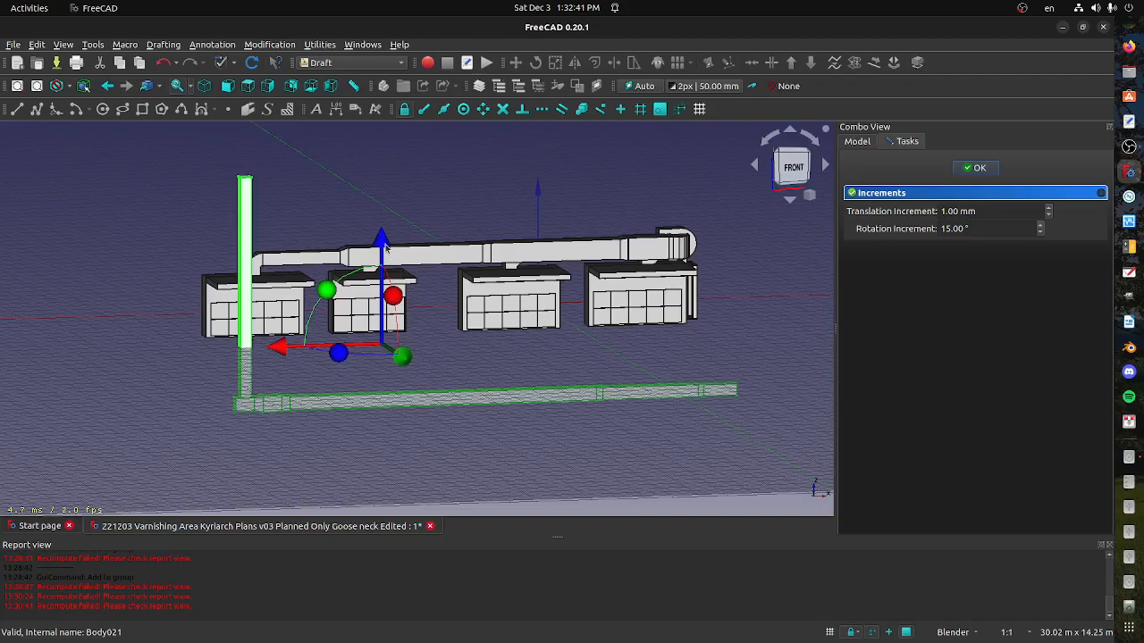
click(794, 170)
drag(384, 246, 392, 108)
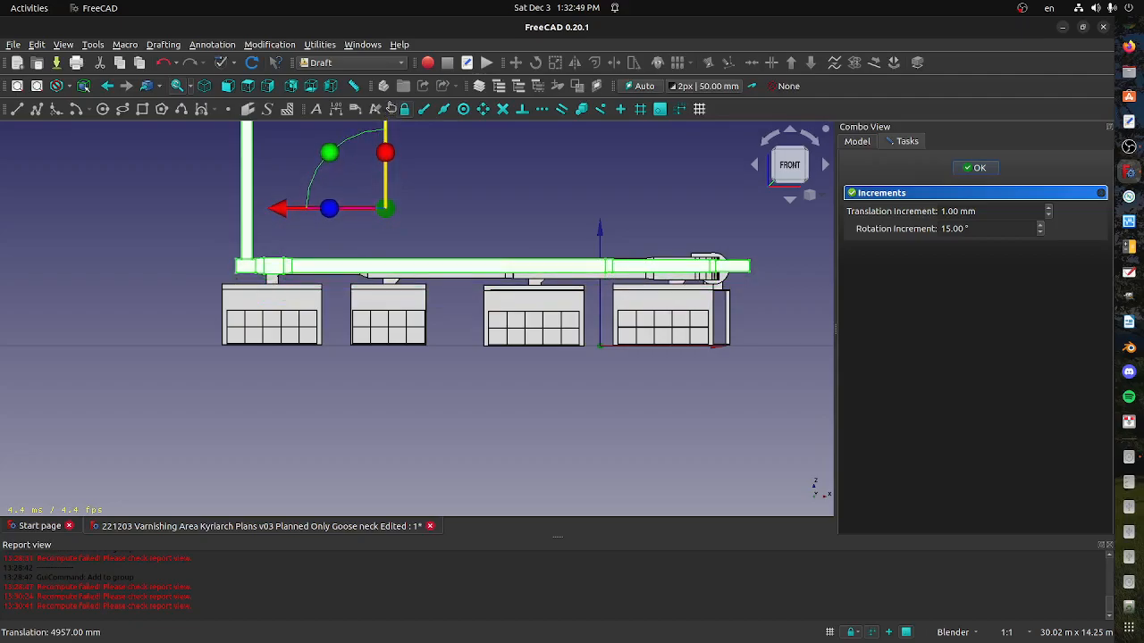
Rotate the fresh air duct 90° counterclockwise in the left view so its riser lies horizontally over the booths, and finish the transform
middle_drag(178, 292, 423, 330)
scroll(197, 236, up, 2)
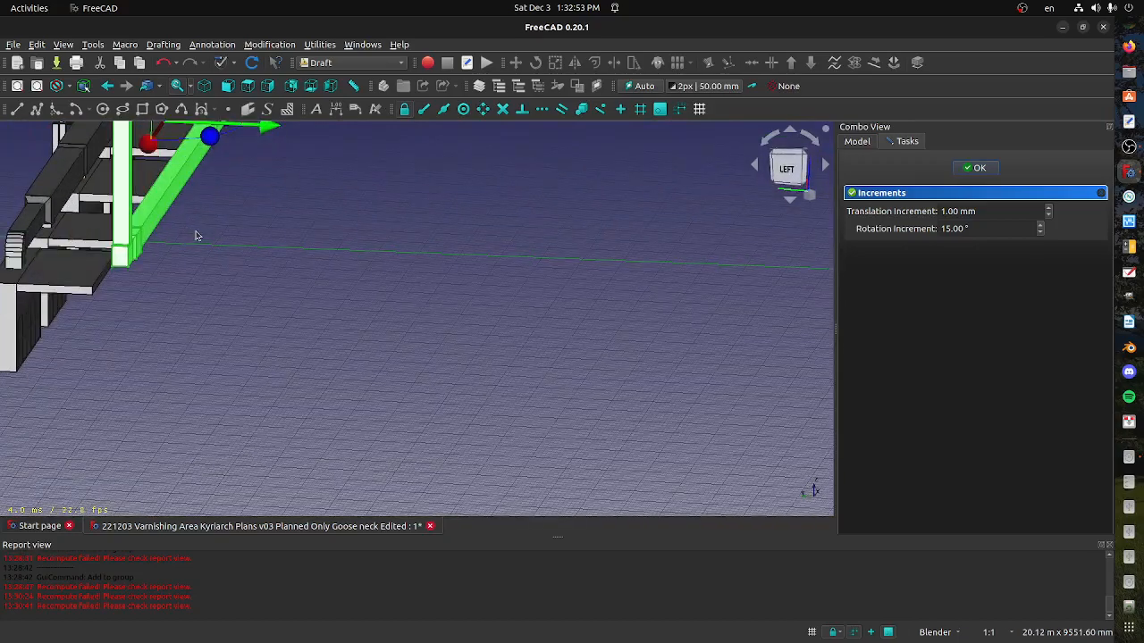
scroll(196, 238, down, 3)
shift+middle_drag(209, 239, 329, 428)
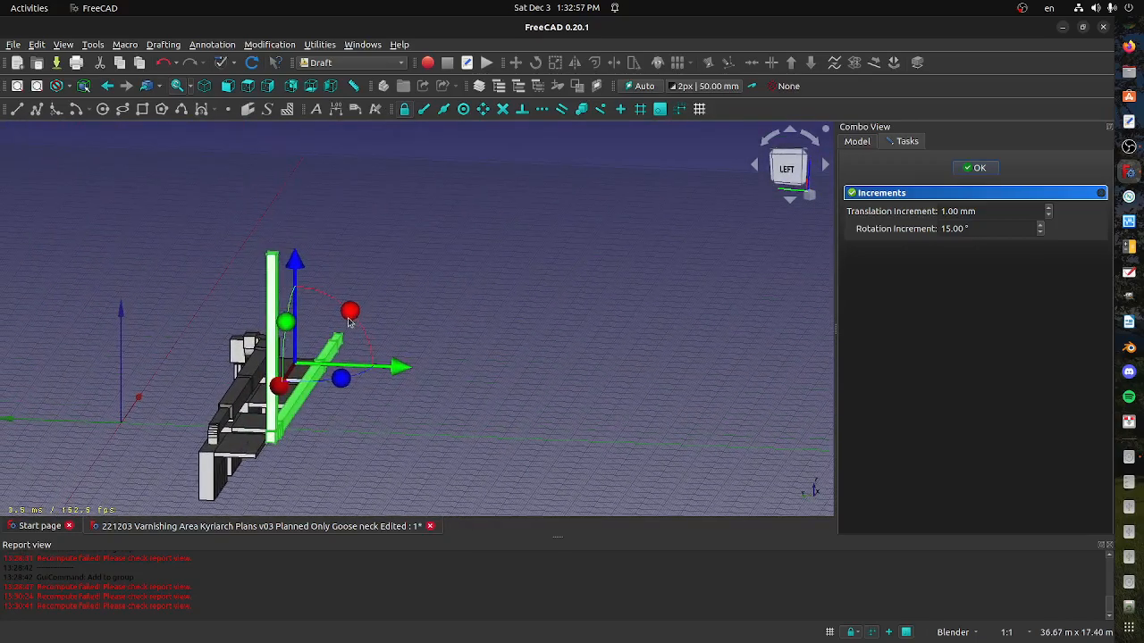
click(786, 169)
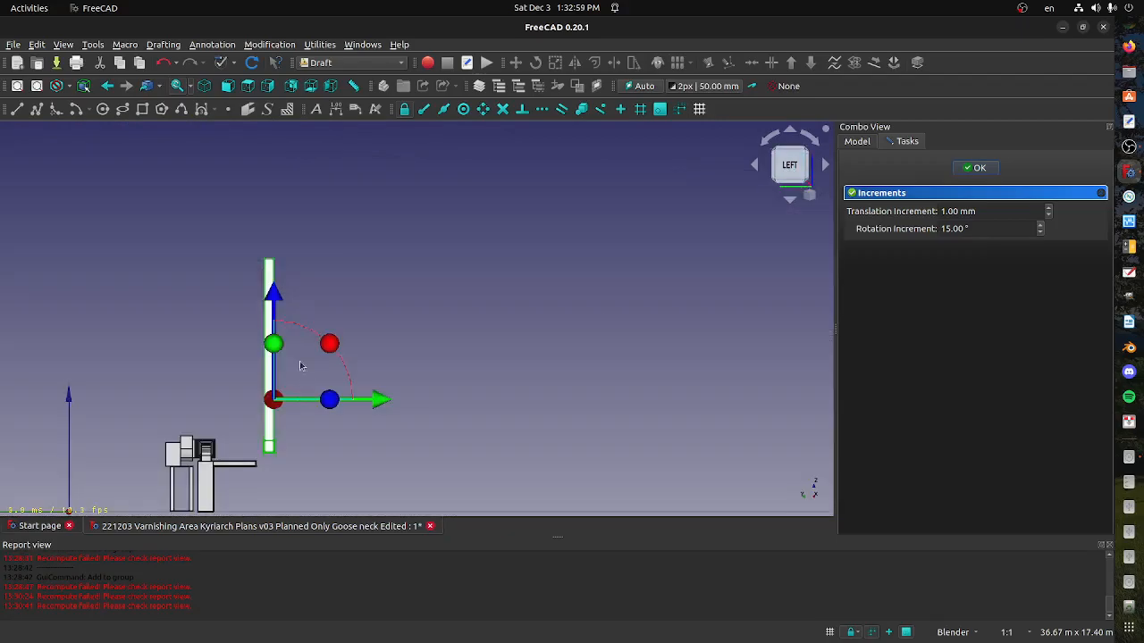
drag(327, 342, 217, 343)
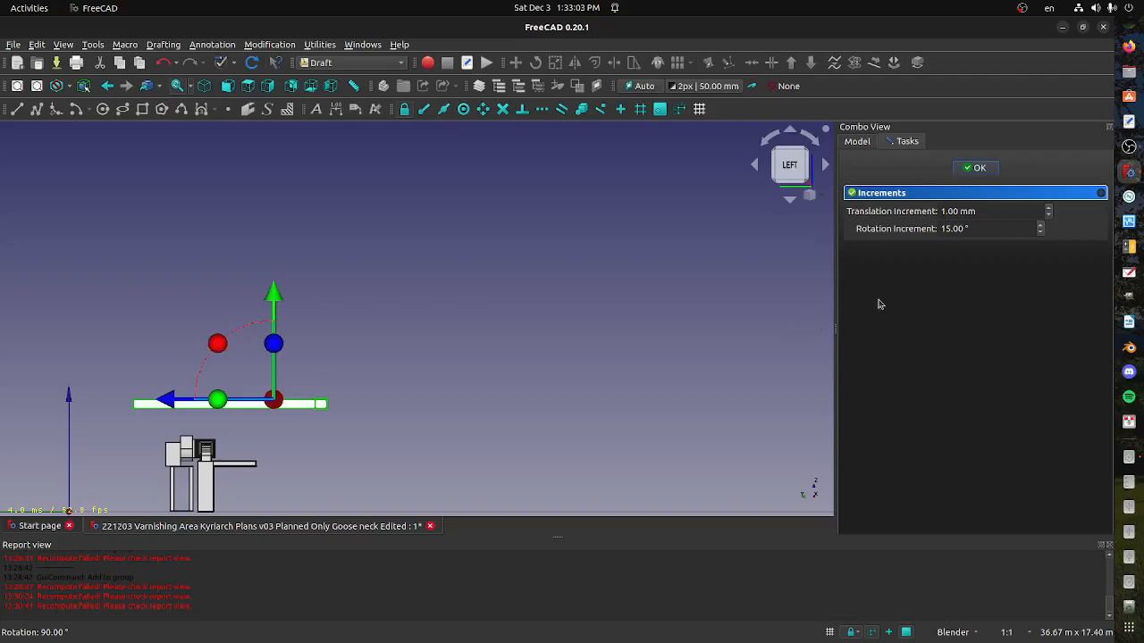
click(977, 169)
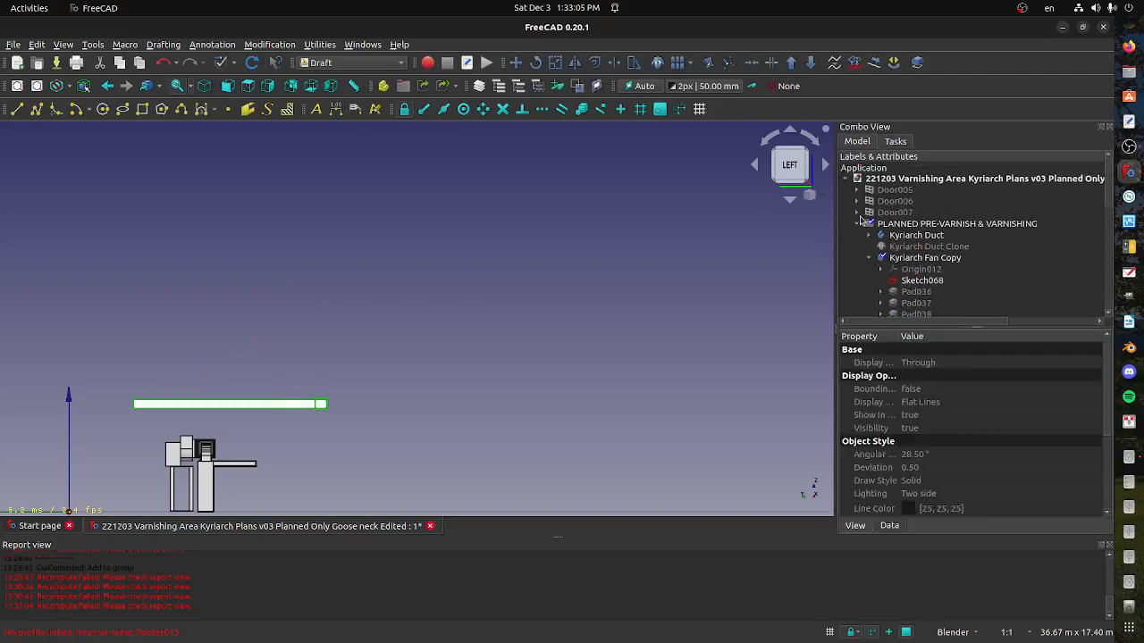
Show the AS-BUILT CIVIL WORKS group and view the building together with the rotated duct
click(858, 223)
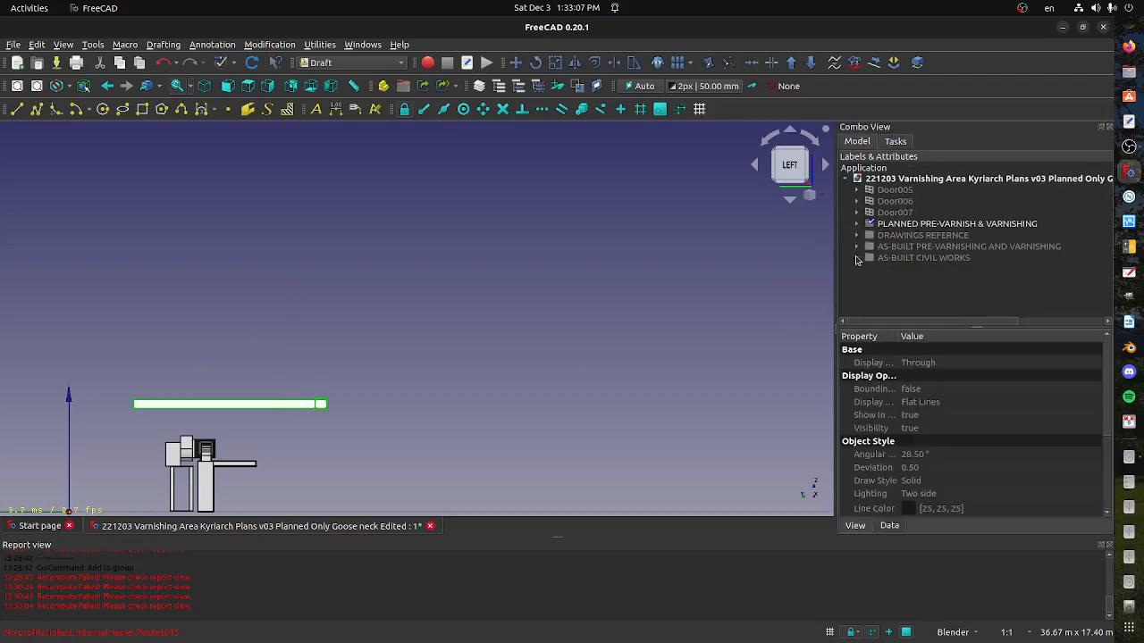
click(890, 258)
key(space)
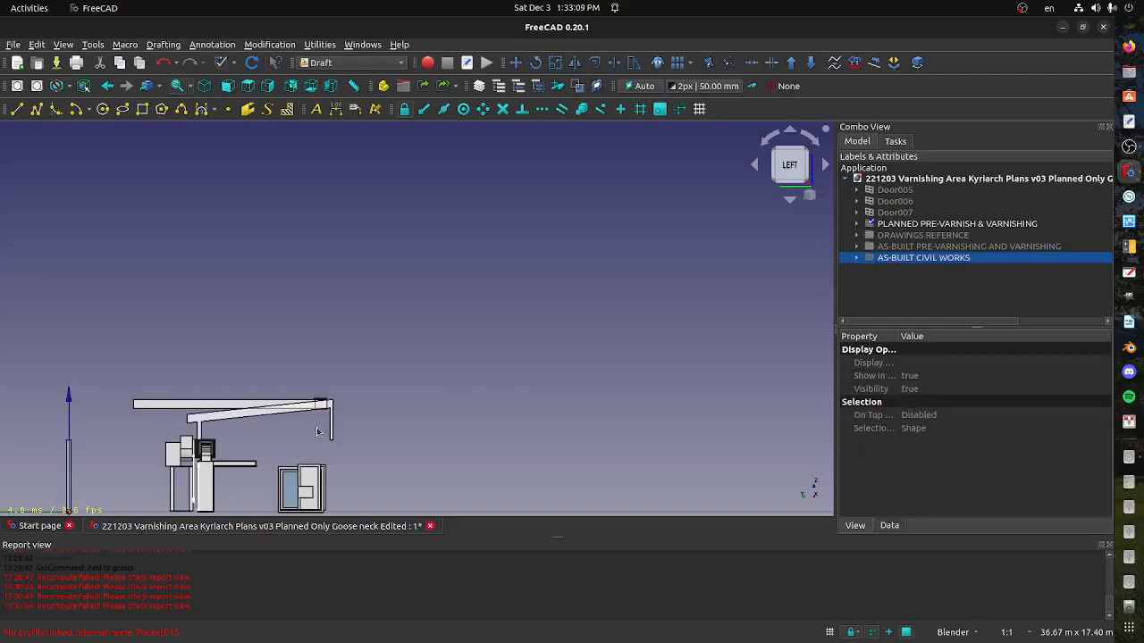
middle_drag(324, 427, 316, 342)
Examine the contents of the AS-BUILT CIVIL WORKS group: Main Walls, Rectangle013, Sketch004, Sketch005 and Roof
click(856, 258)
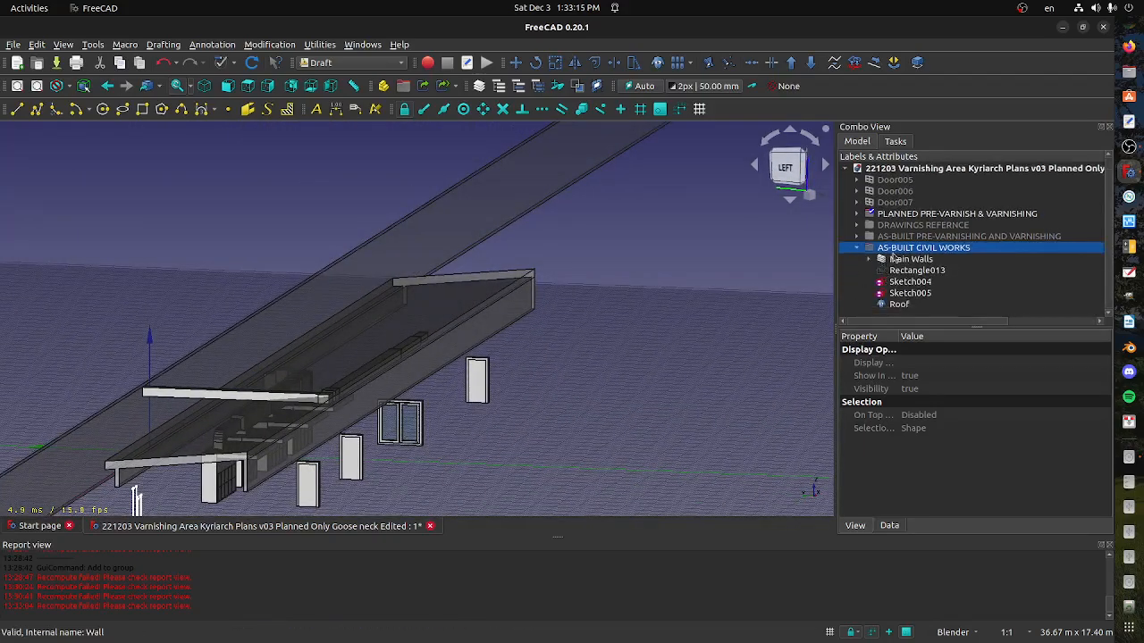
click(917, 260)
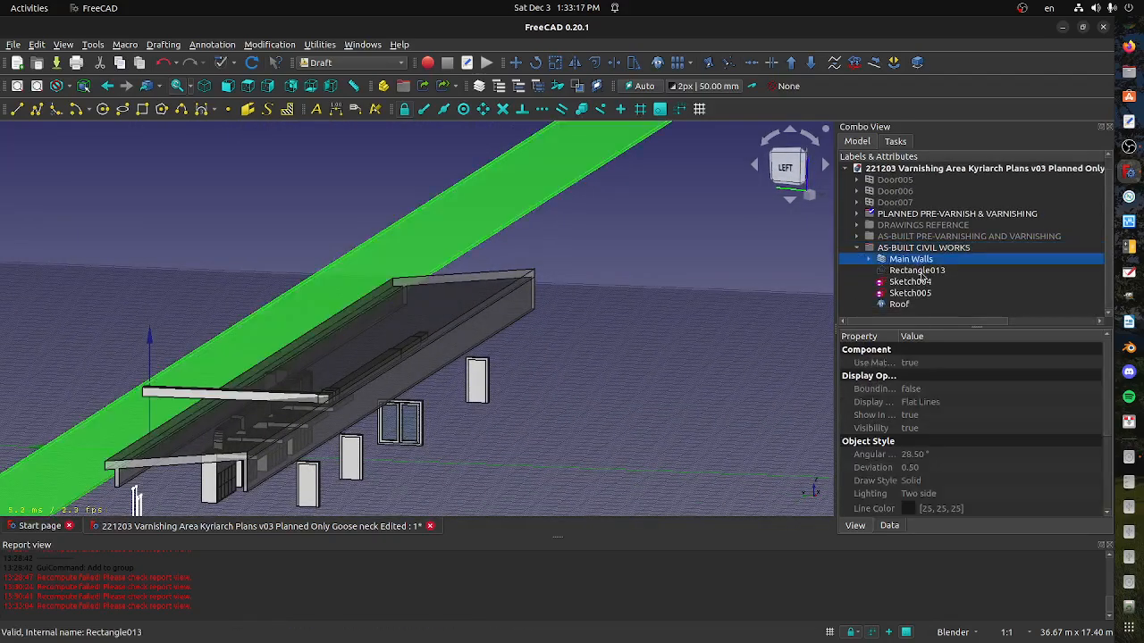
click(919, 273)
click(916, 283)
click(912, 295)
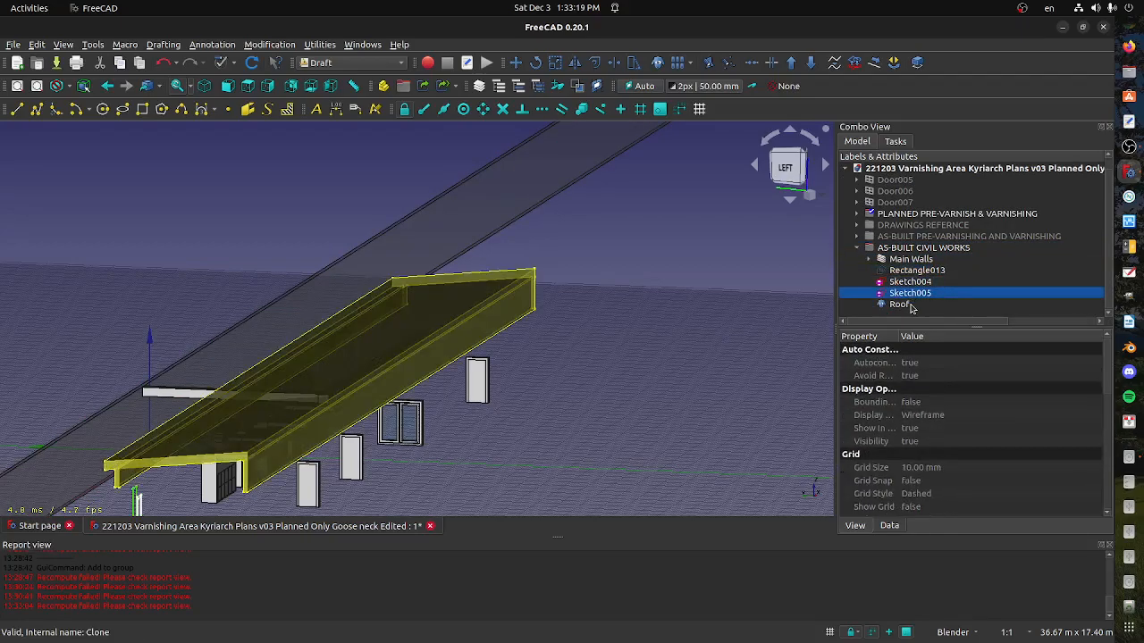
click(903, 304)
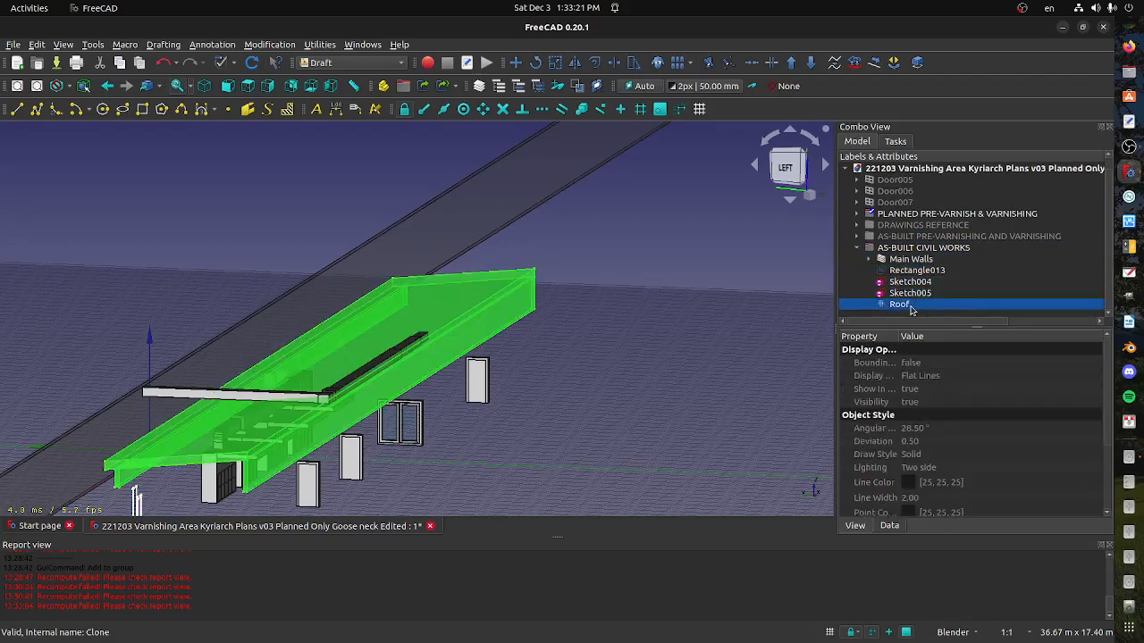
scroll(436, 459, down, 2)
middle_drag(434, 462, 459, 466)
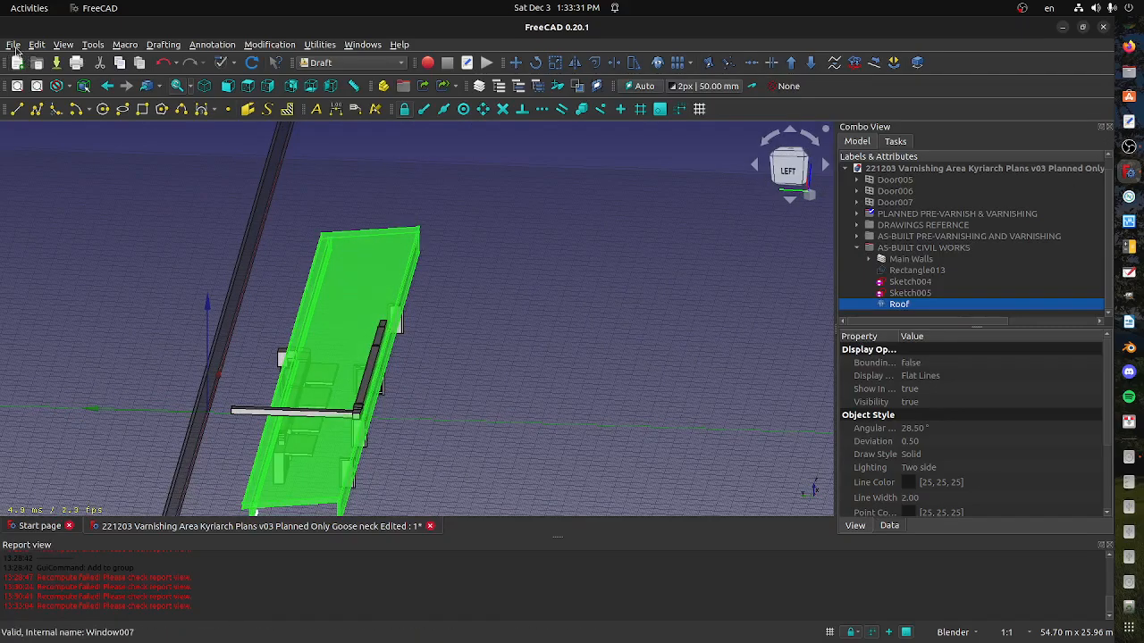
Close the goose neck document, discarding its changes, and open 221203 Varnishing Area Kyriarch Plans v02.FCStd
click(430, 525)
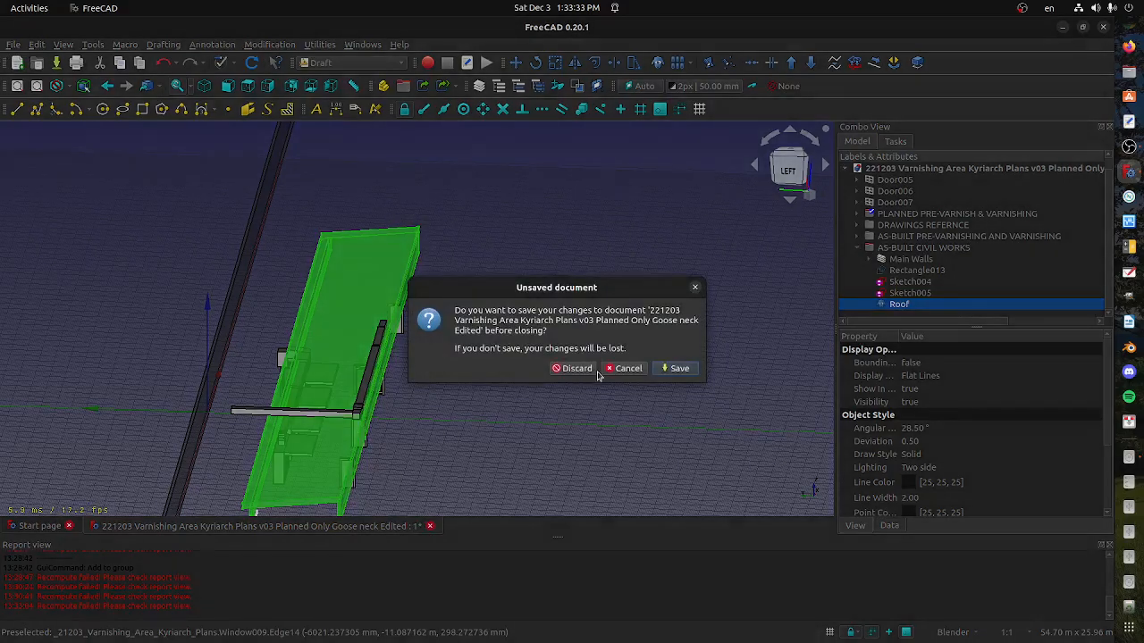
click(576, 368)
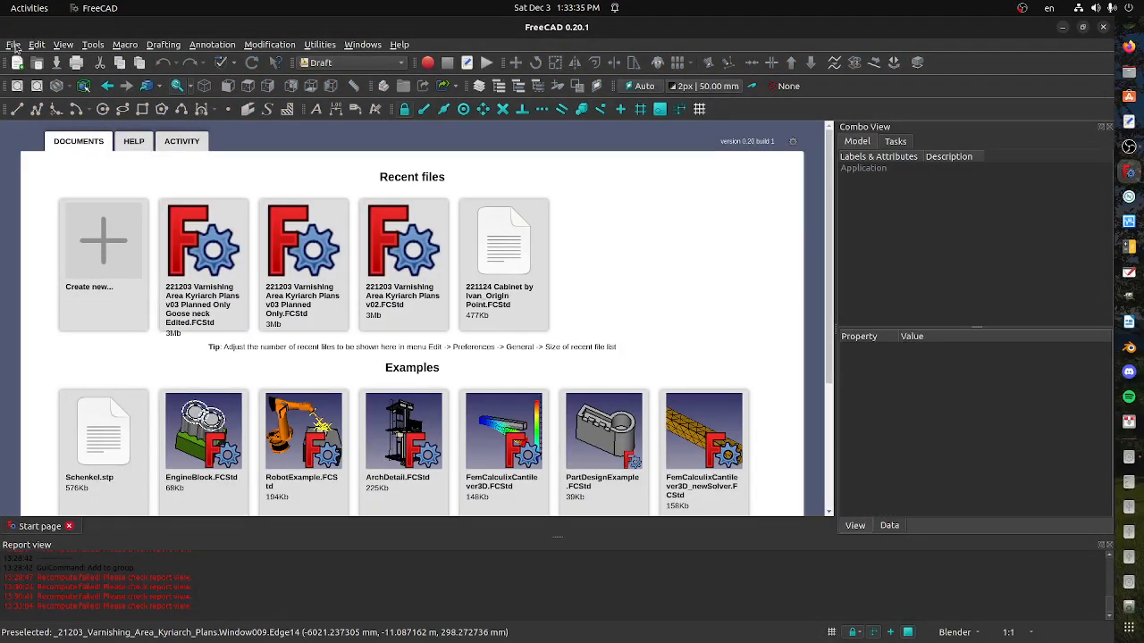
click(14, 44)
click(36, 75)
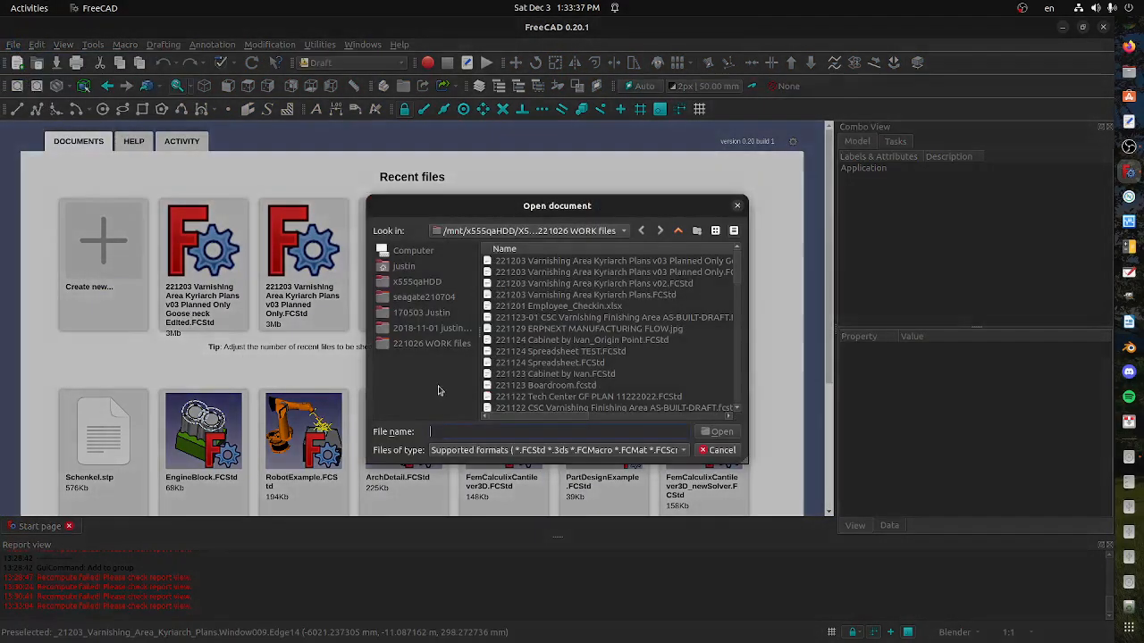
drag(745, 288, 897, 286)
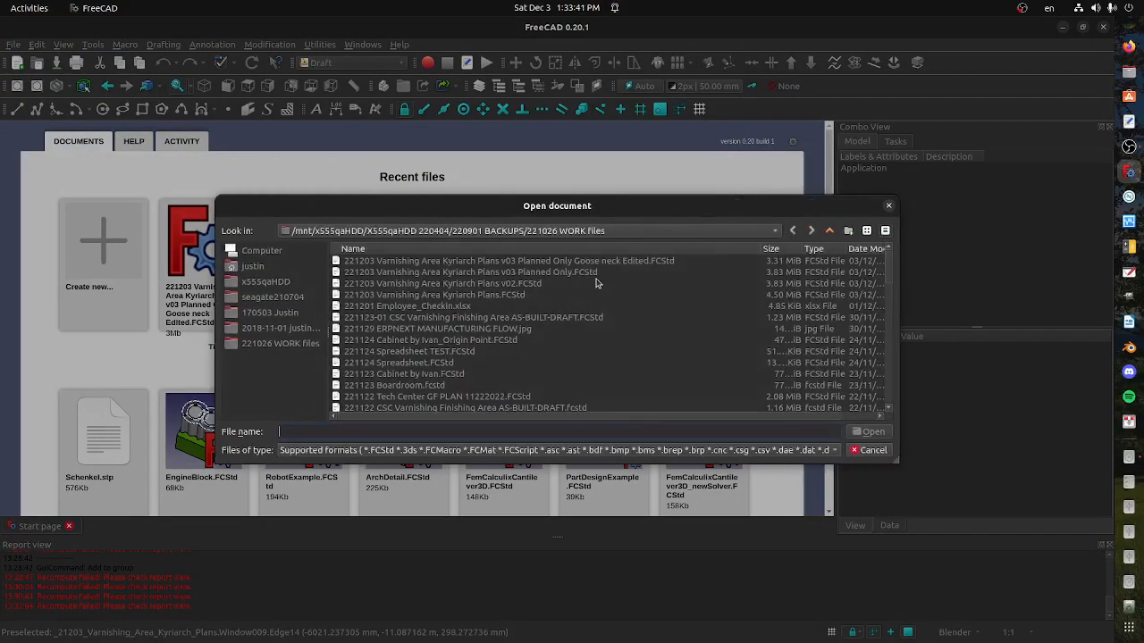
click(569, 284)
click(868, 432)
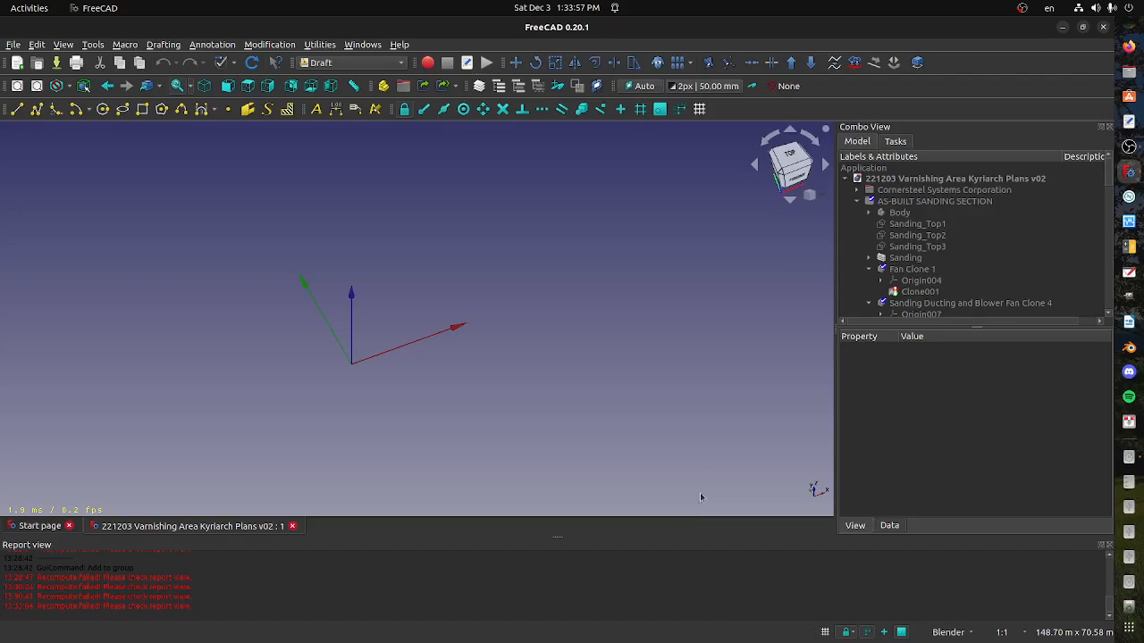
Collapse the AS-BUILT SANDING SECTION and PLANNED PRE-VARNISH & VARNISHING groups in the model tree
scroll(511, 348, down, 6)
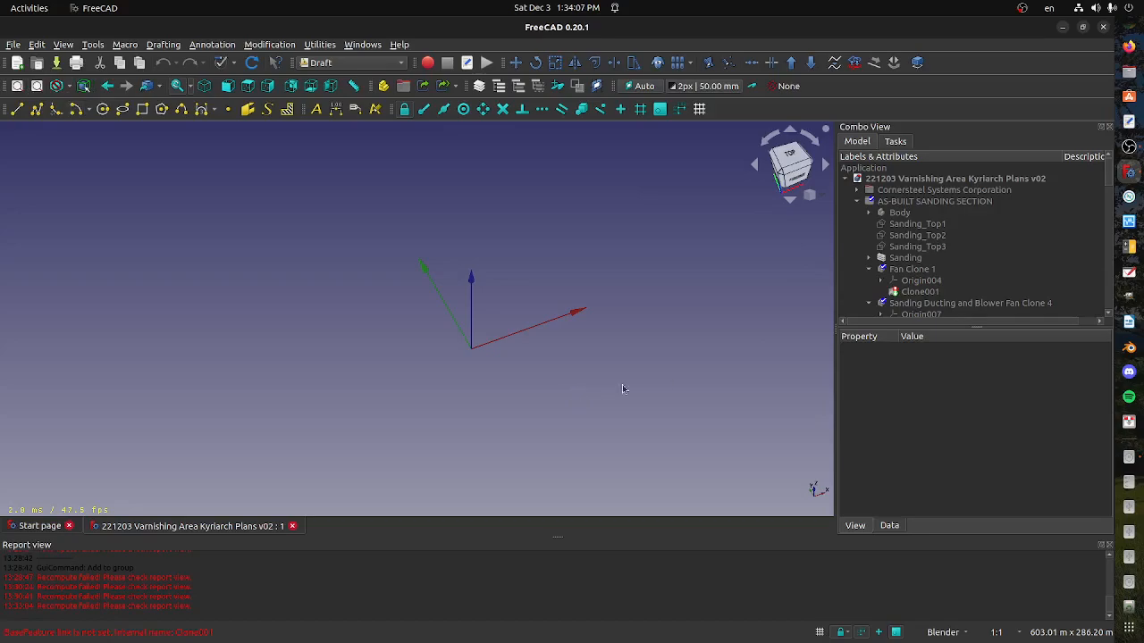
click(857, 202)
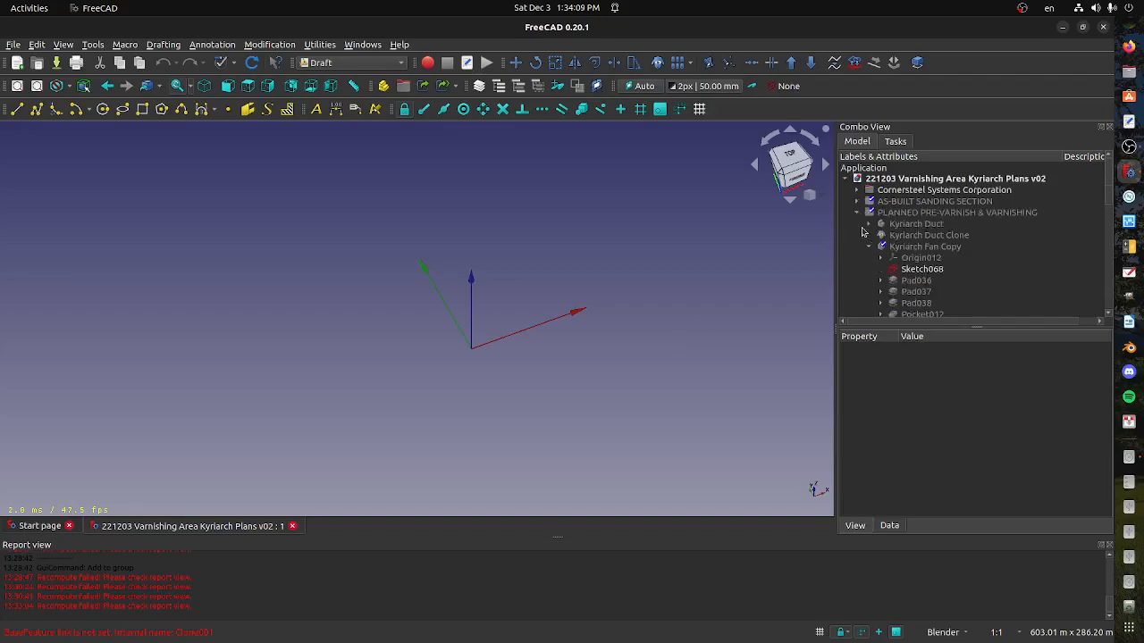
click(858, 215)
shift+middle_drag(639, 334, 363, 365)
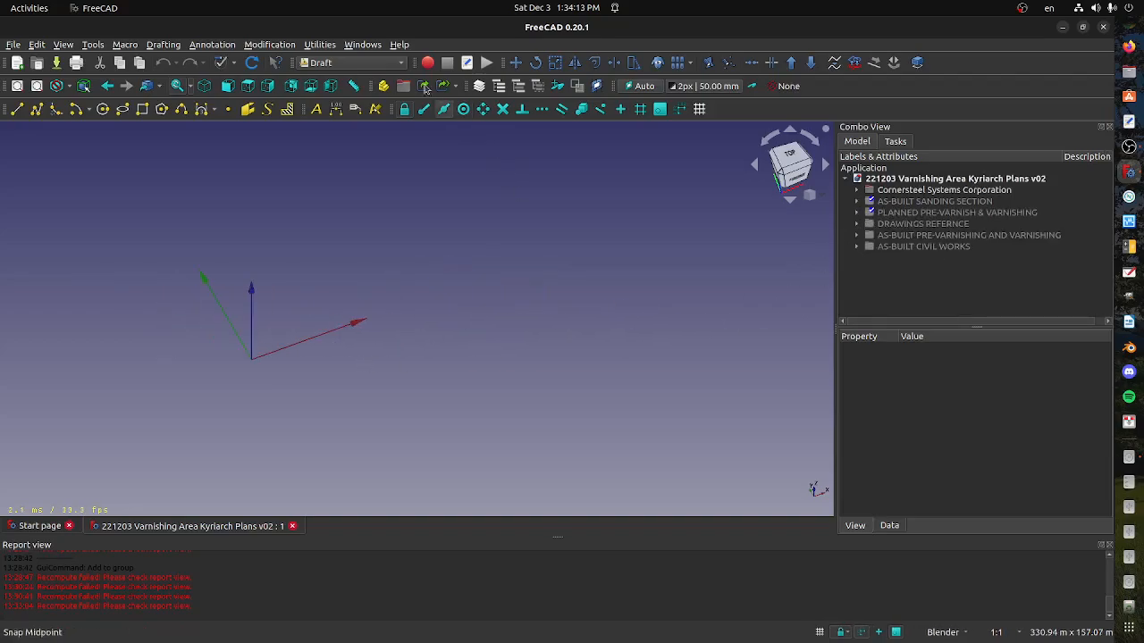
Switch to the BIM workbench and orient the model to a corner view centred near the origin
click(353, 61)
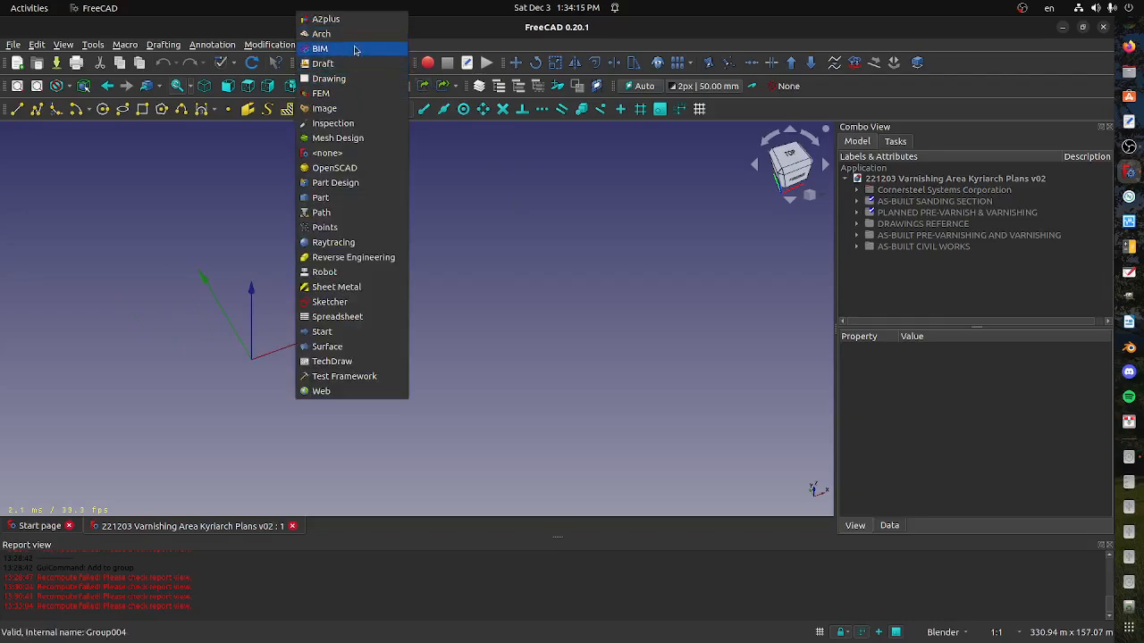
click(356, 48)
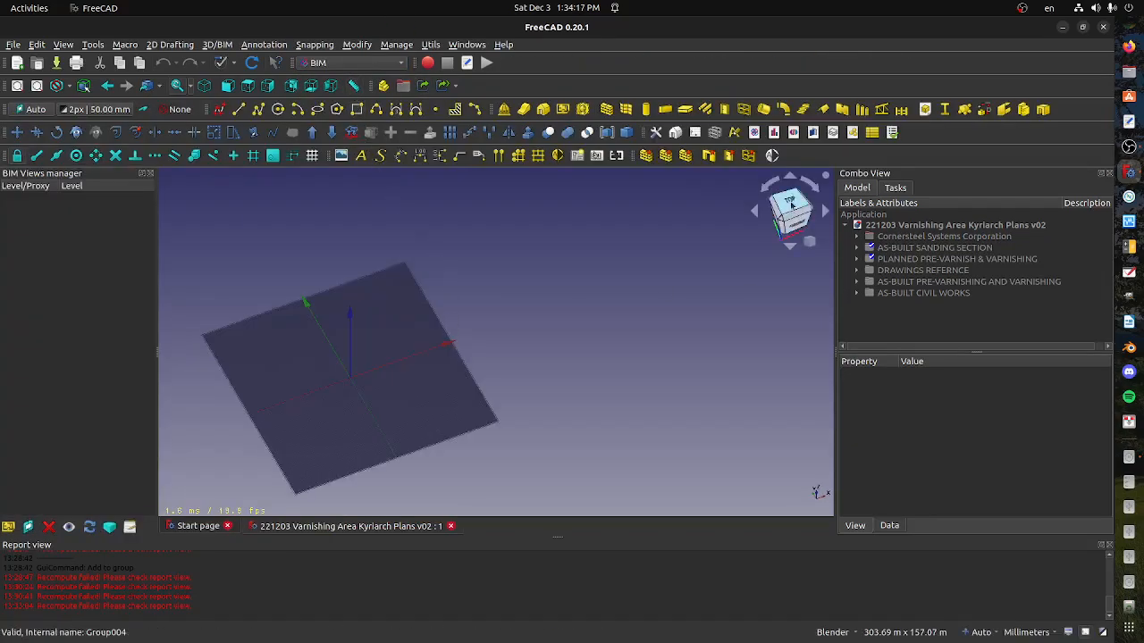
click(790, 207)
scroll(409, 319, up, 3)
middle_drag(467, 403, 571, 347)
shift+middle_drag(407, 447, 442, 355)
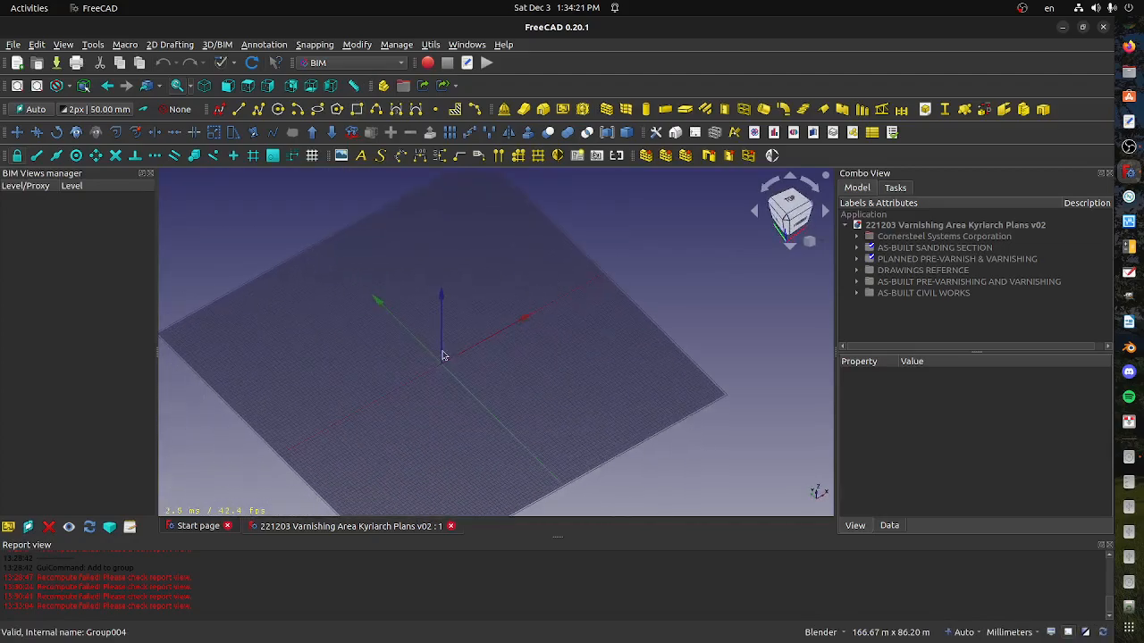
scroll(441, 355, up, 3)
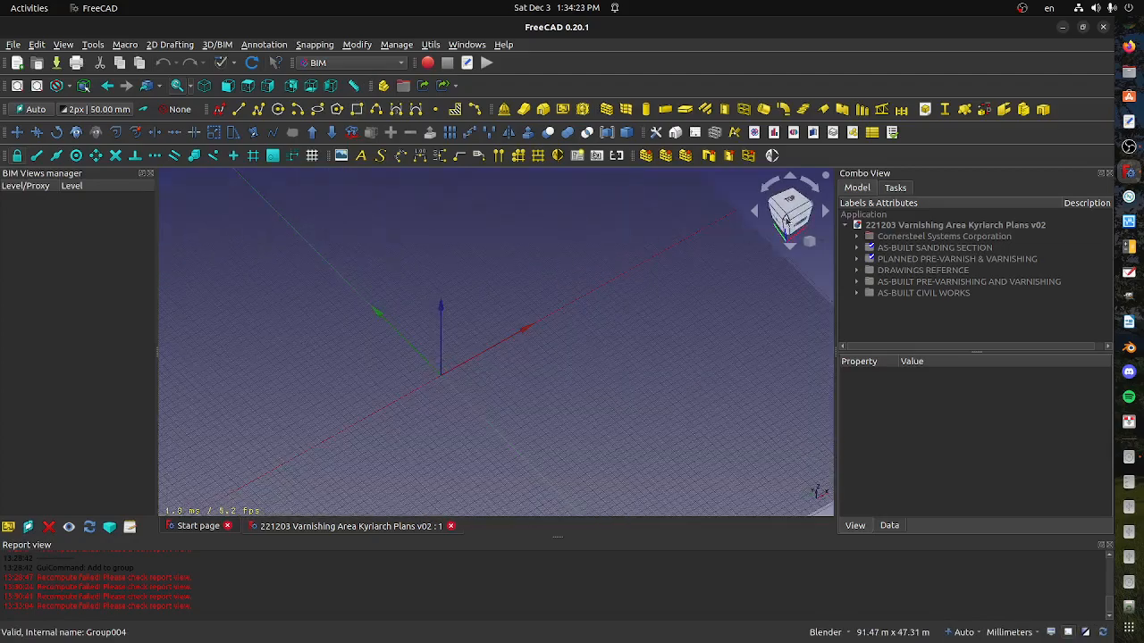
click(783, 226)
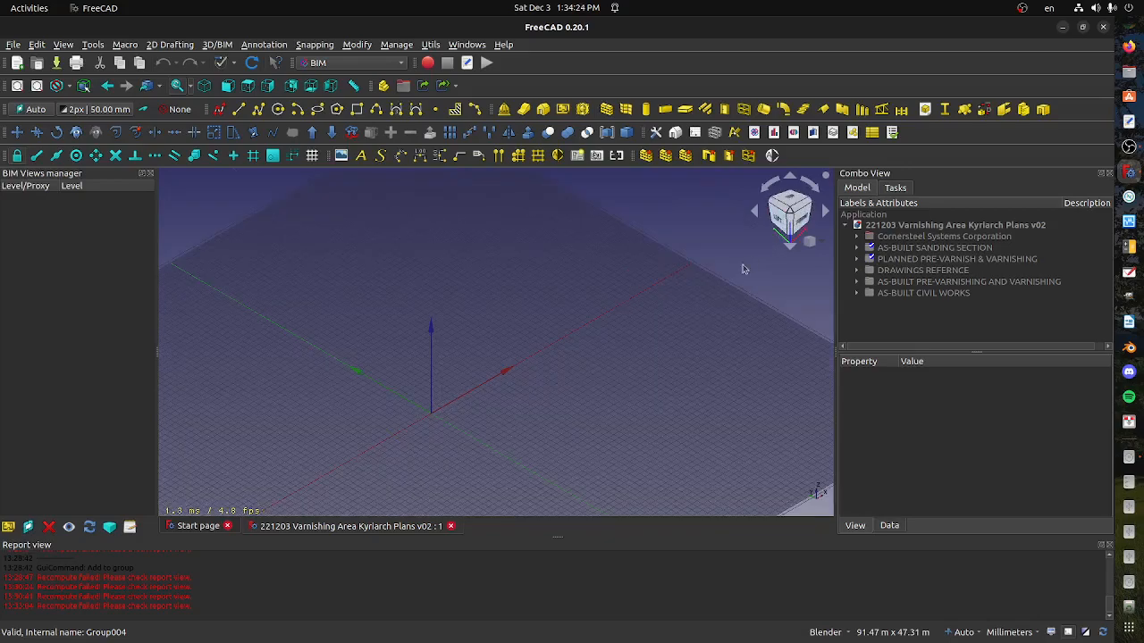
Show the AS-BUILT CIVIL WORKS group and expand it to list its walls, sketches and roof
click(922, 251)
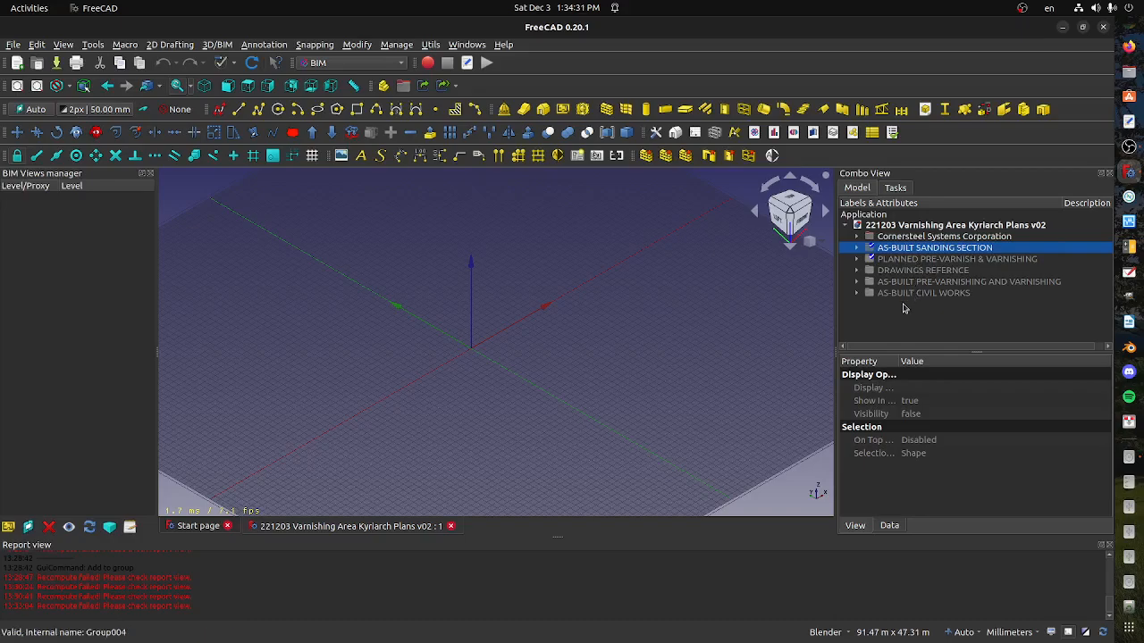
click(915, 264)
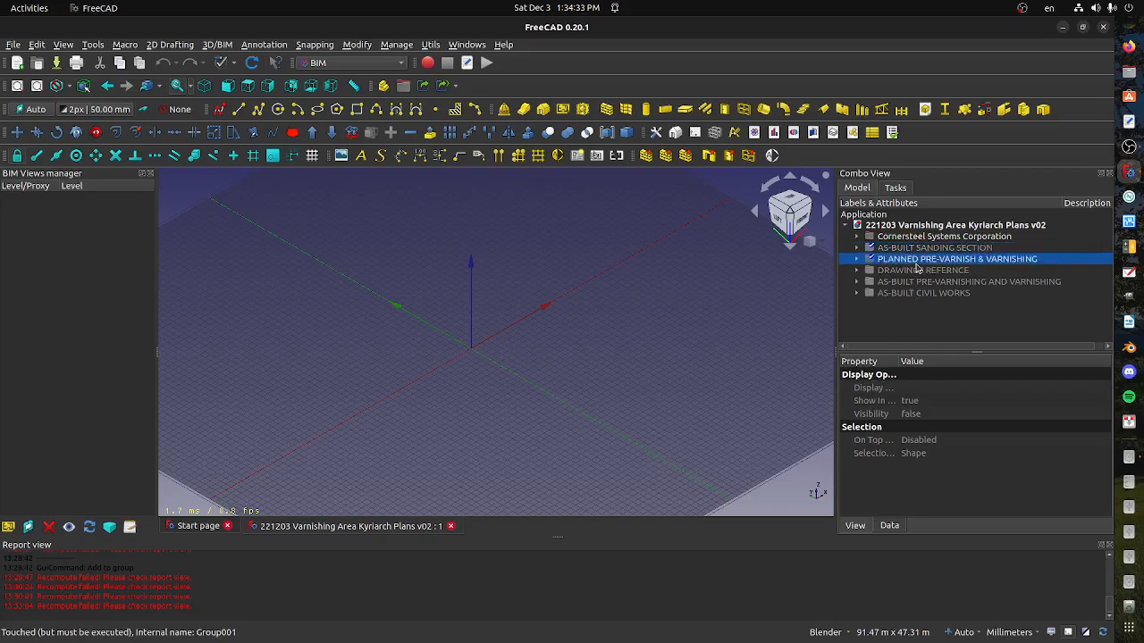
key(space)
key(space)
click(915, 294)
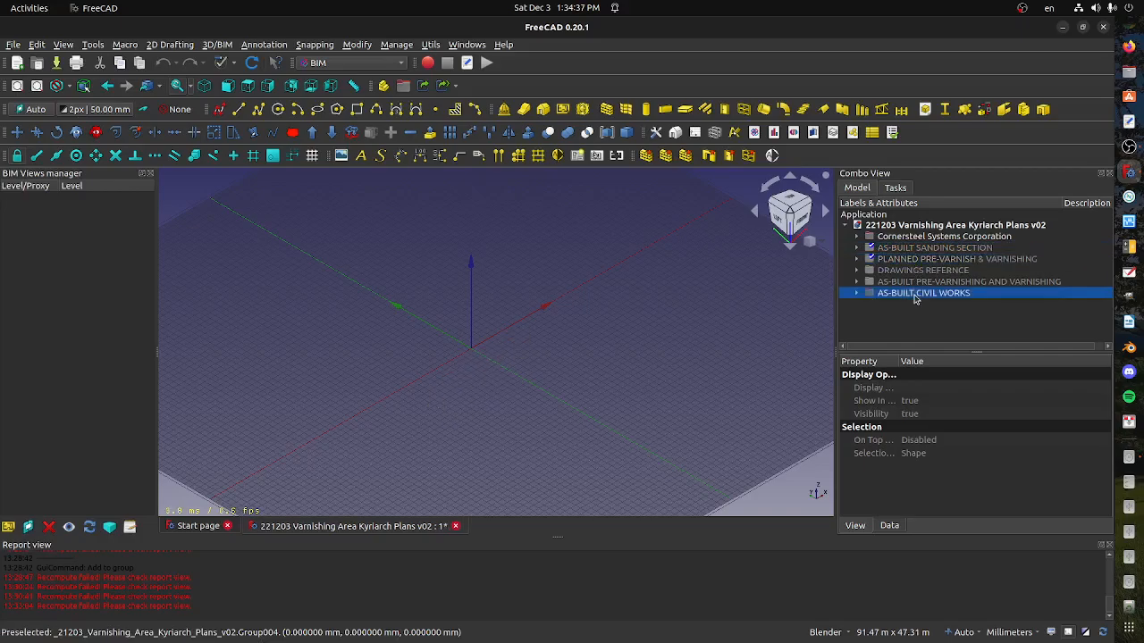
key(space)
click(856, 294)
scroll(887, 332, down, 1)
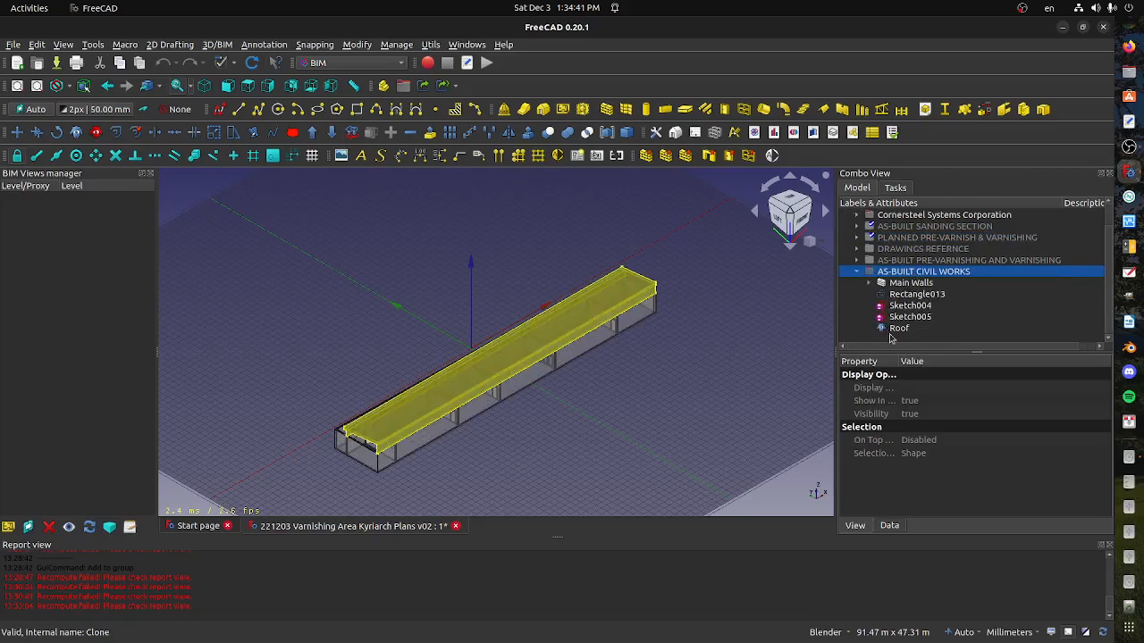
Examine the Main Walls object's display properties and wall dimensions, and collapse the AS-BUILT CIVIL WORKS group
click(598, 341)
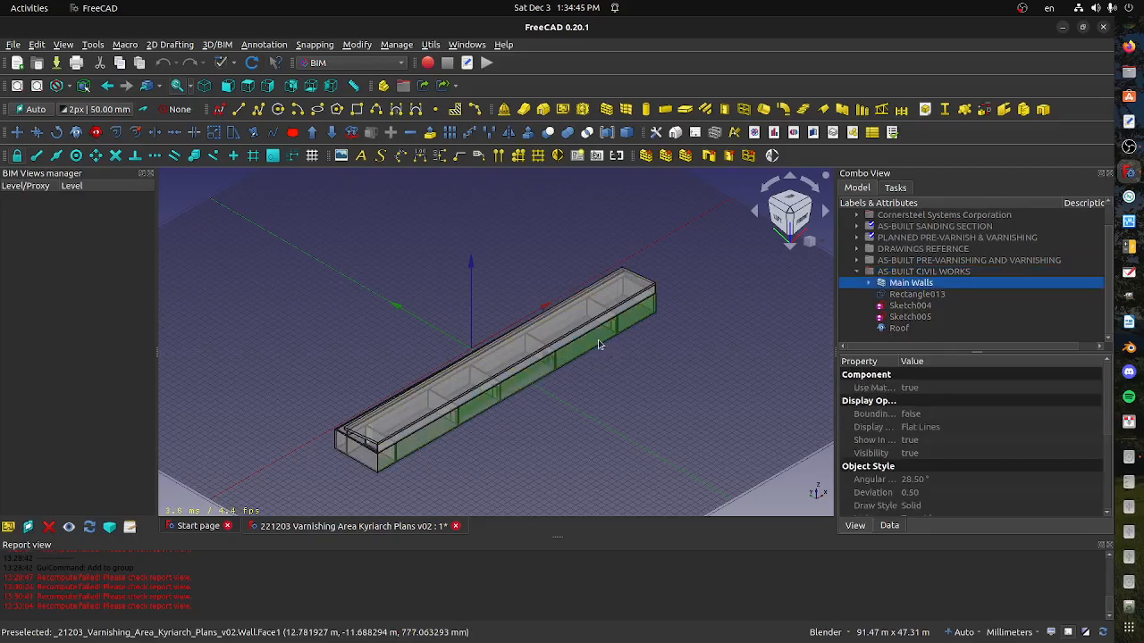
middle_drag(597, 341, 547, 403)
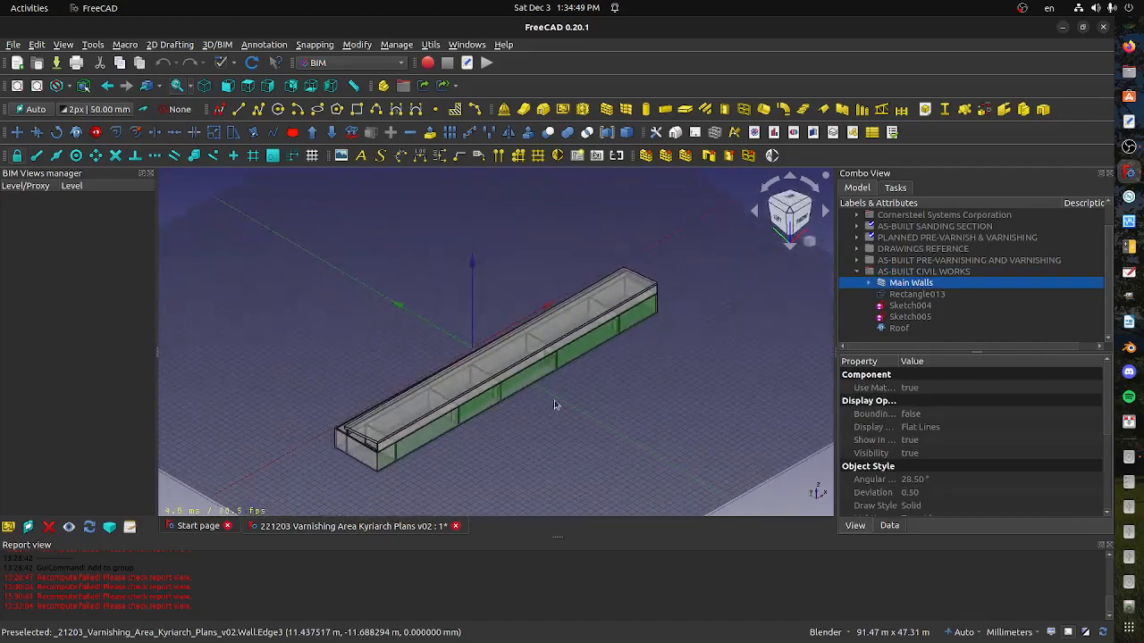
scroll(862, 280, up, 1)
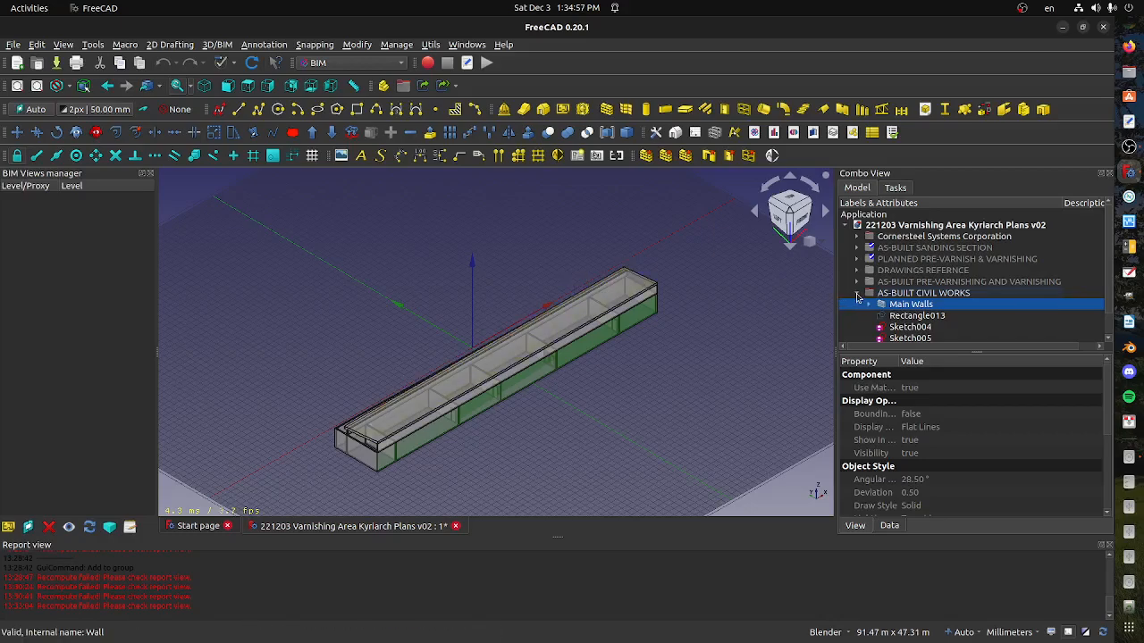
scroll(537, 402, up, 5)
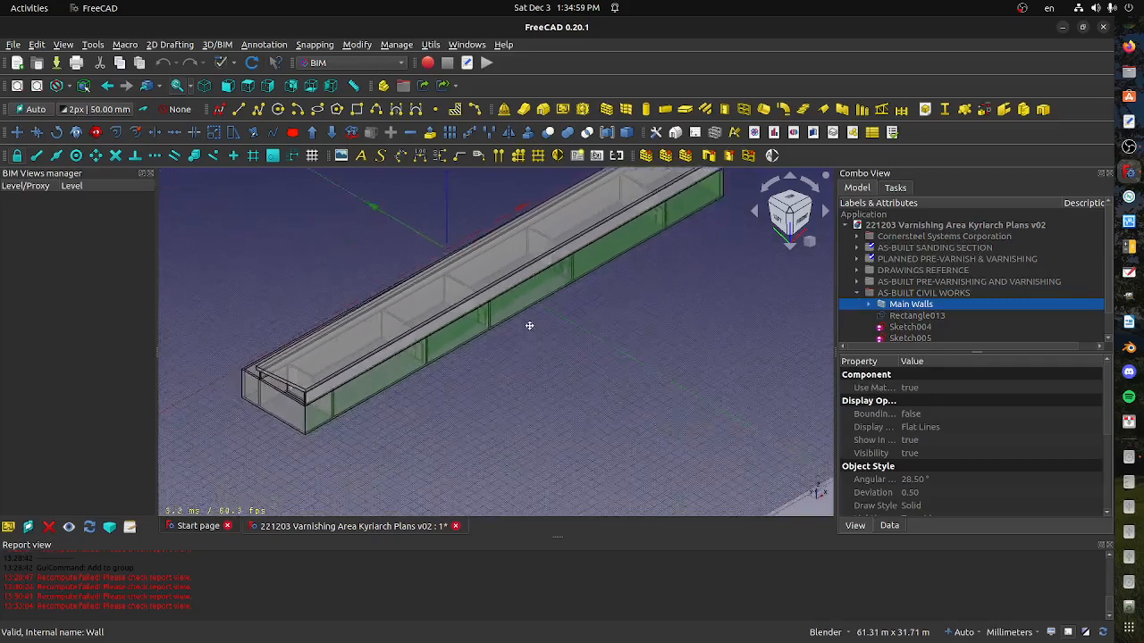
scroll(916, 442, down, 3)
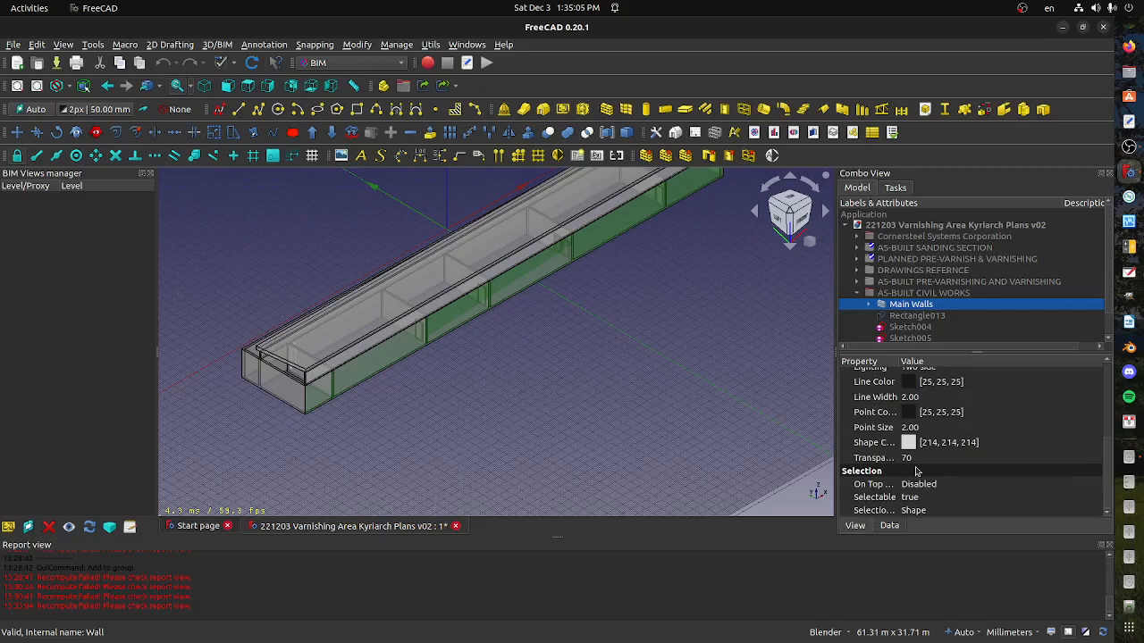
scroll(915, 471, up, 5)
click(891, 526)
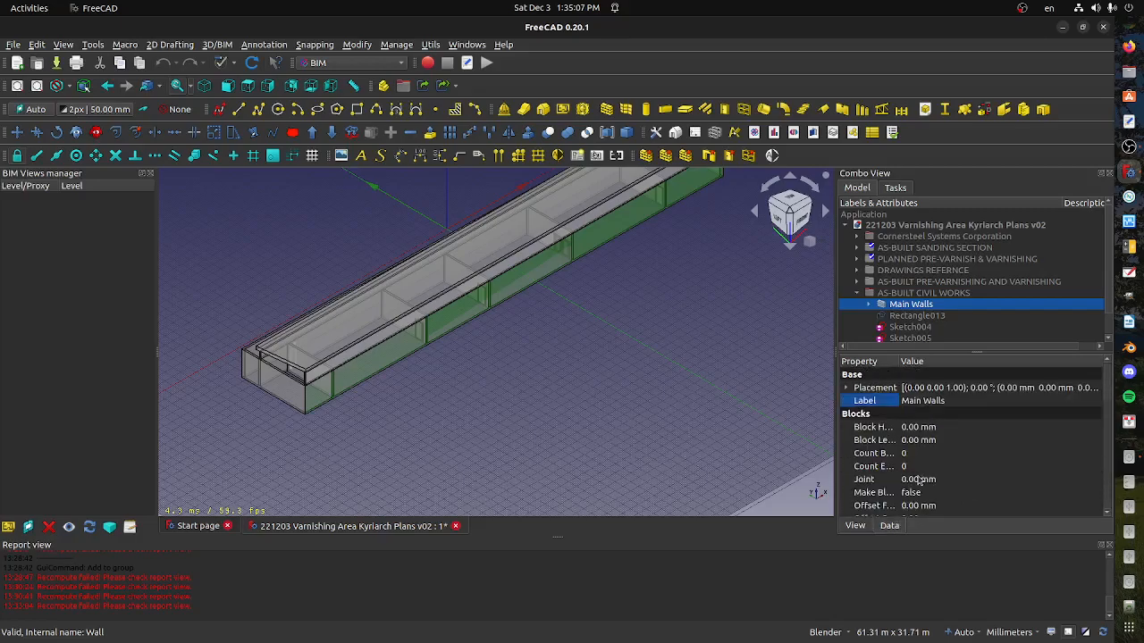
scroll(922, 470, down, 10)
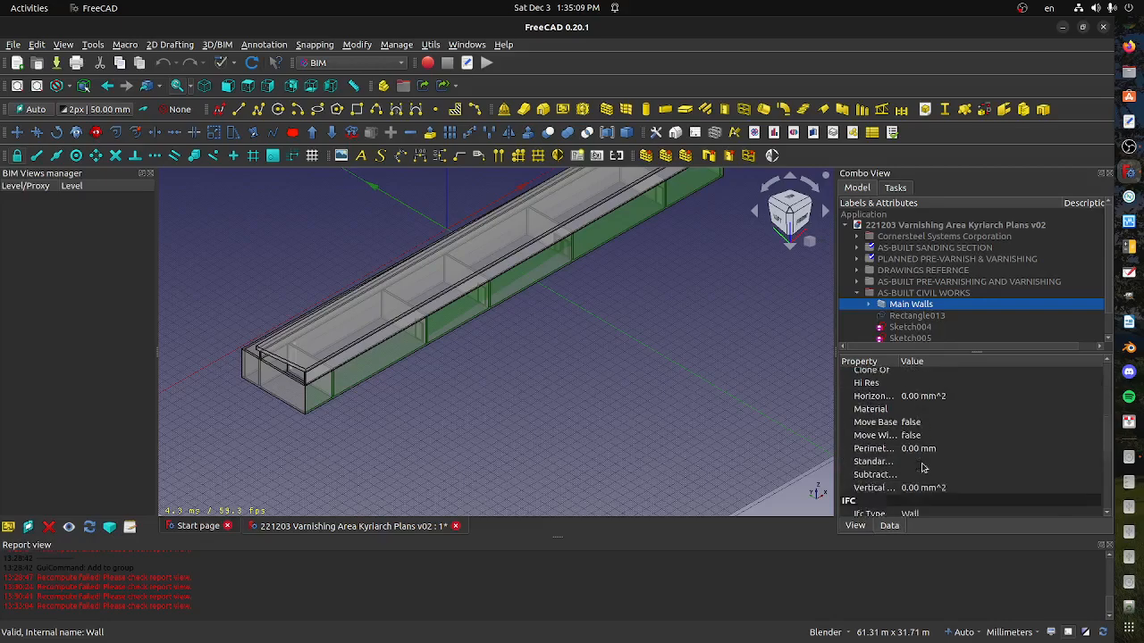
scroll(922, 468, down, 3)
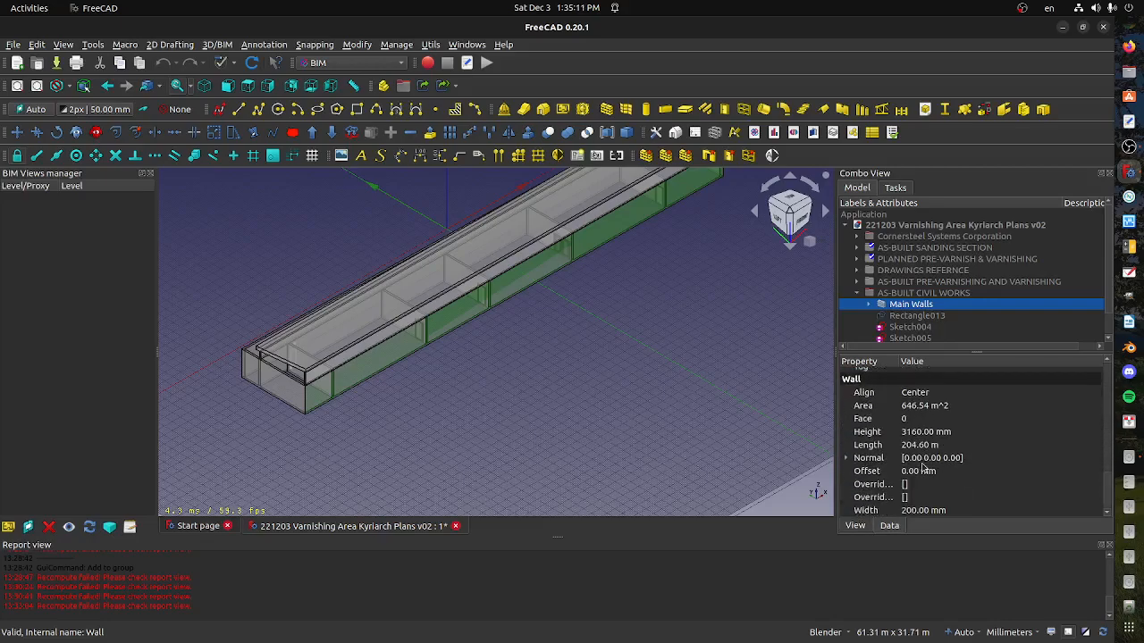
scroll(922, 470, up, 3)
middle_drag(420, 421, 420, 398)
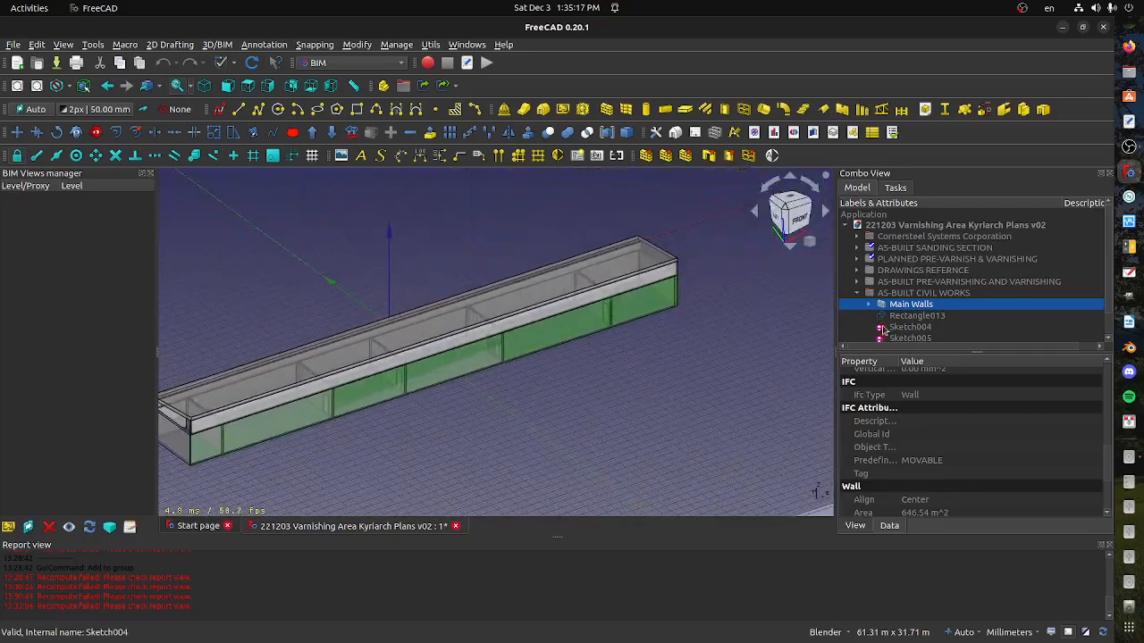
click(857, 294)
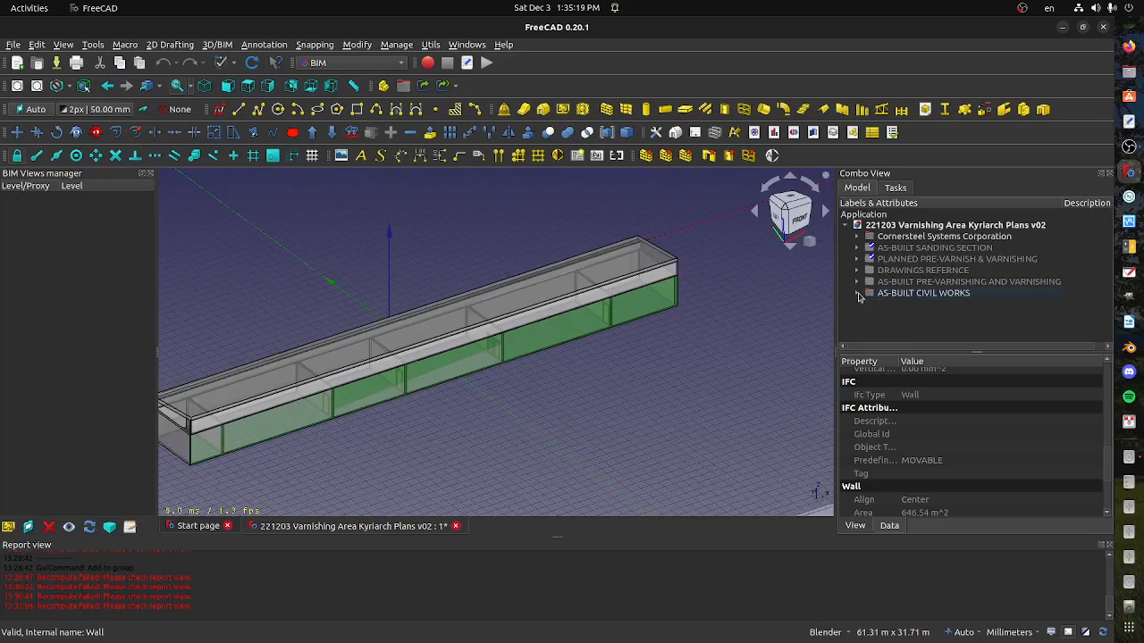
Select the PLANNED PRE-VARNISH & VARNISHING group, inspect the building around its planned ducts, and save the document
click(903, 259)
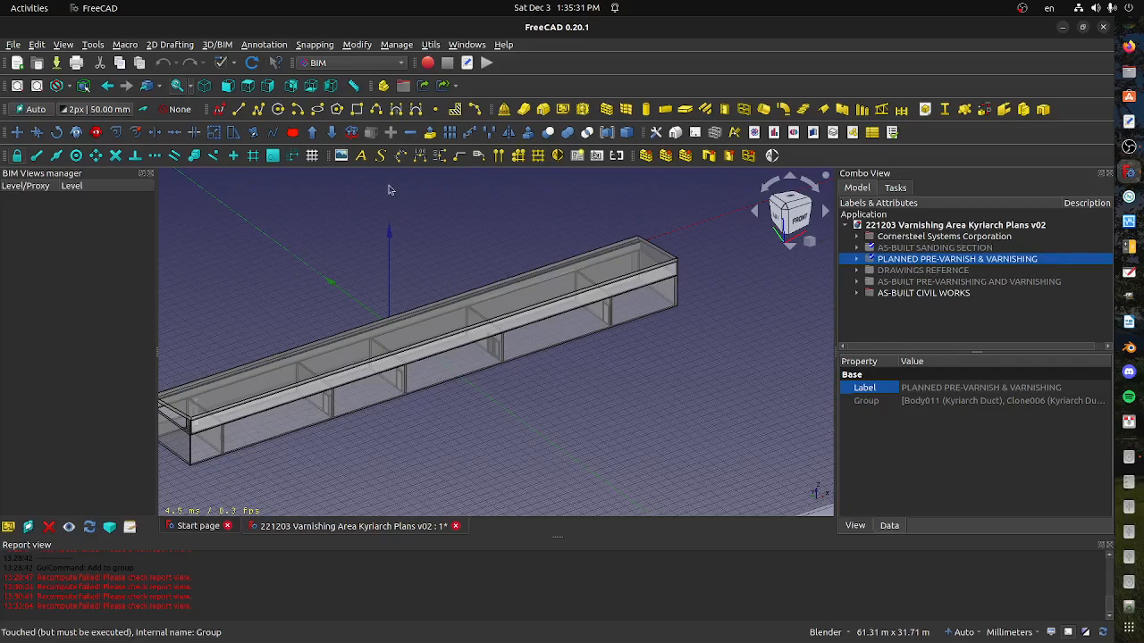
scroll(501, 388, up, 4)
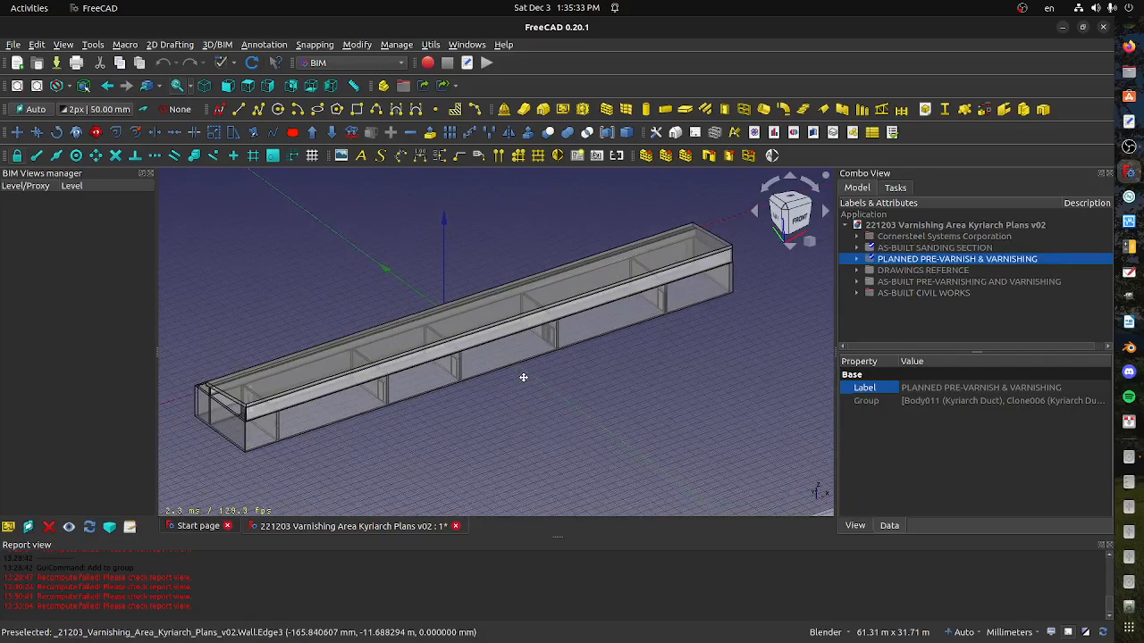
middle_drag(473, 392, 563, 379)
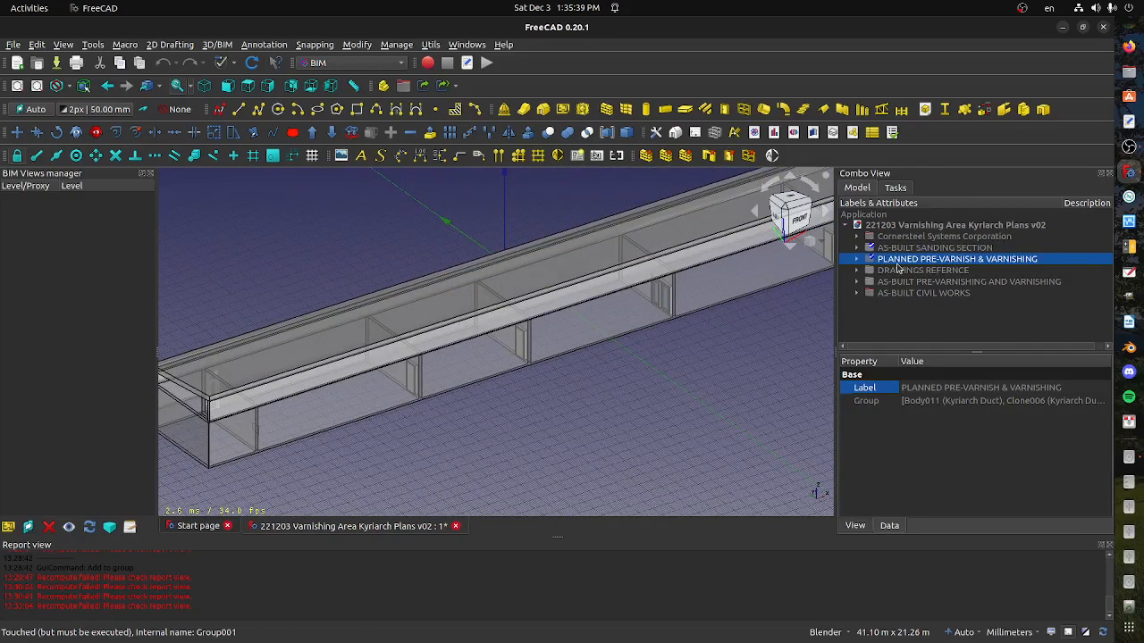
middle_drag(645, 393, 595, 403)
click(13, 44)
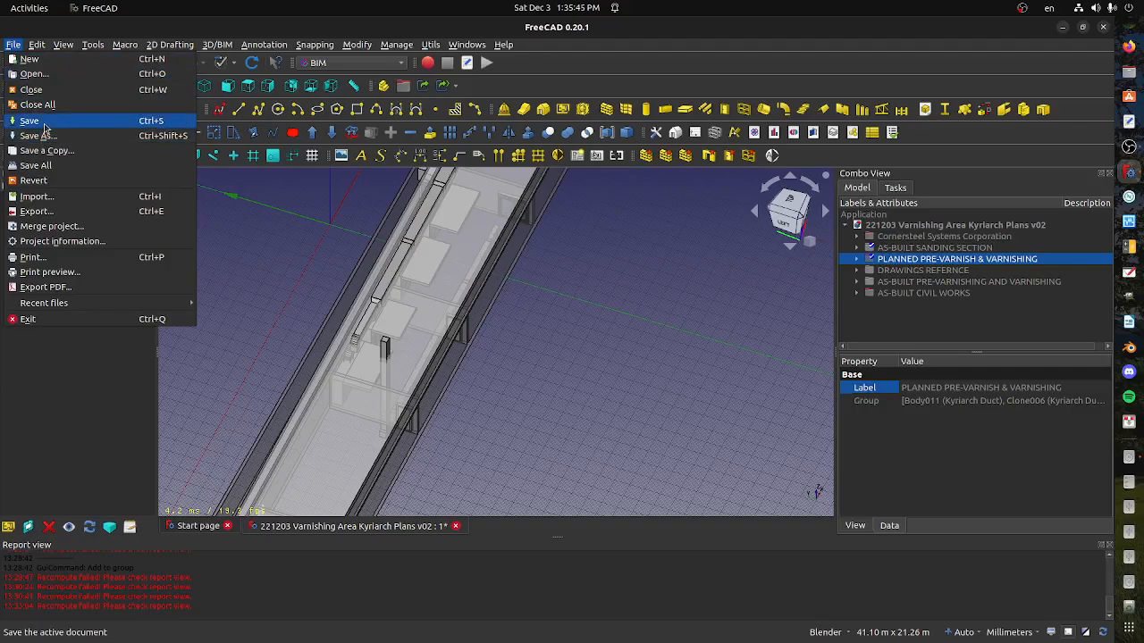
click(44, 128)
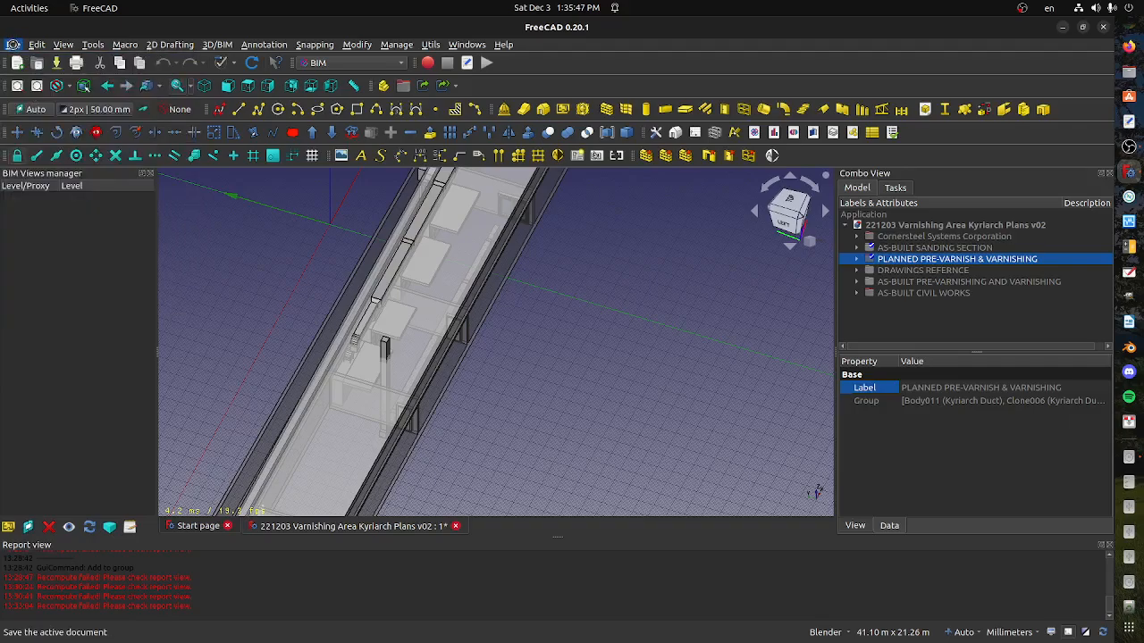
Save a copy of the document as 221203 Varnishing Area Kyriarch Plans v03.FCStd in the 221026 WORK files folder
click(13, 45)
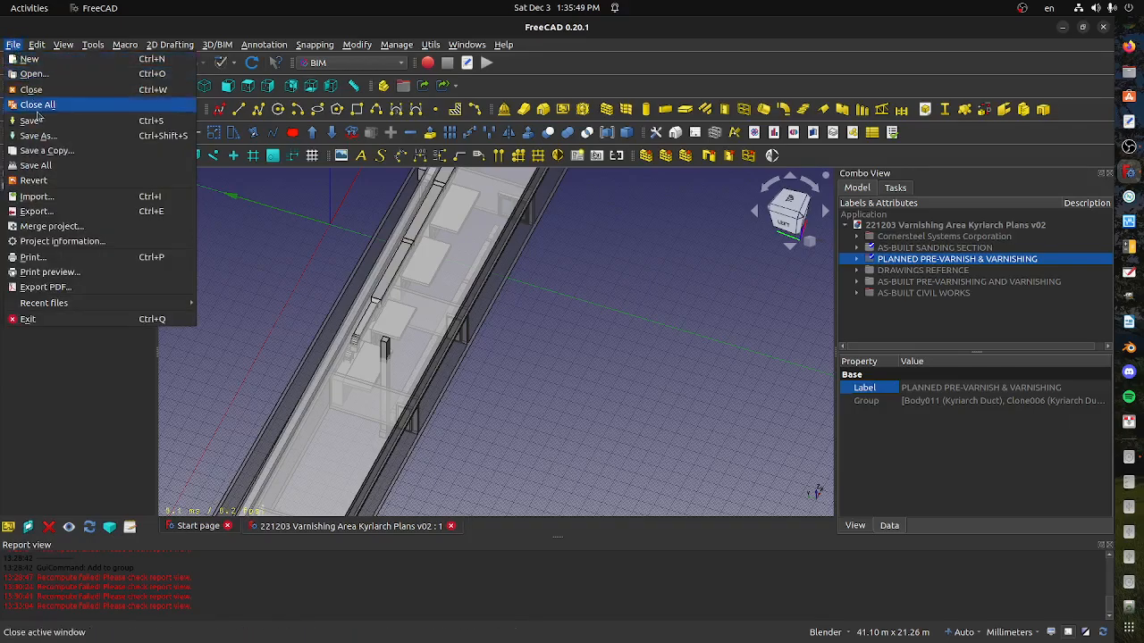
click(53, 157)
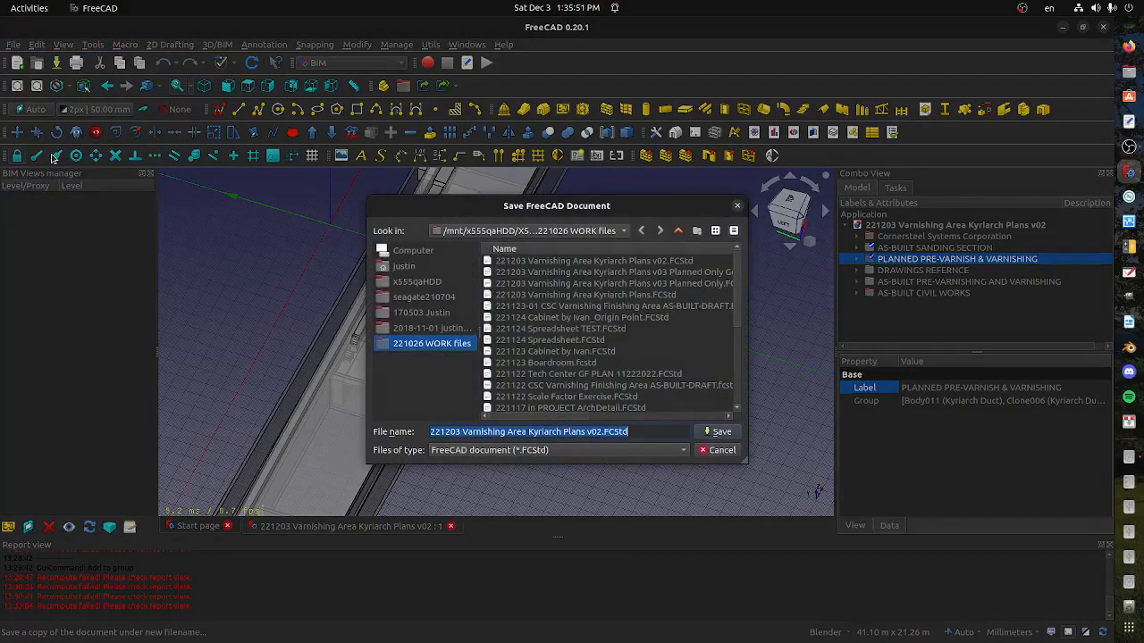
key(End)
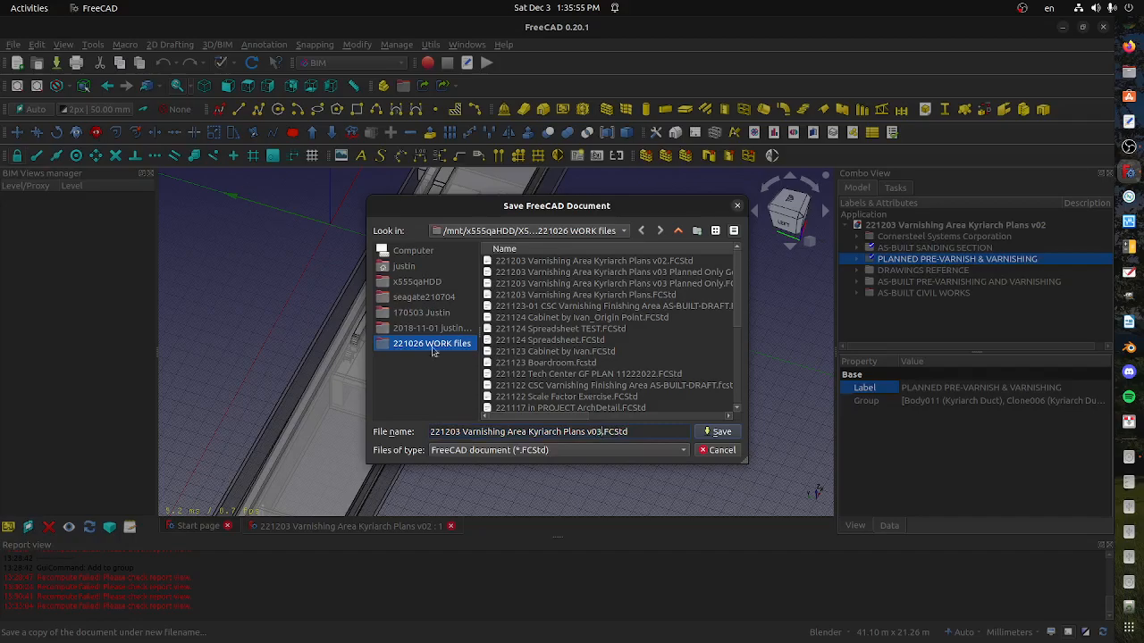
click(708, 430)
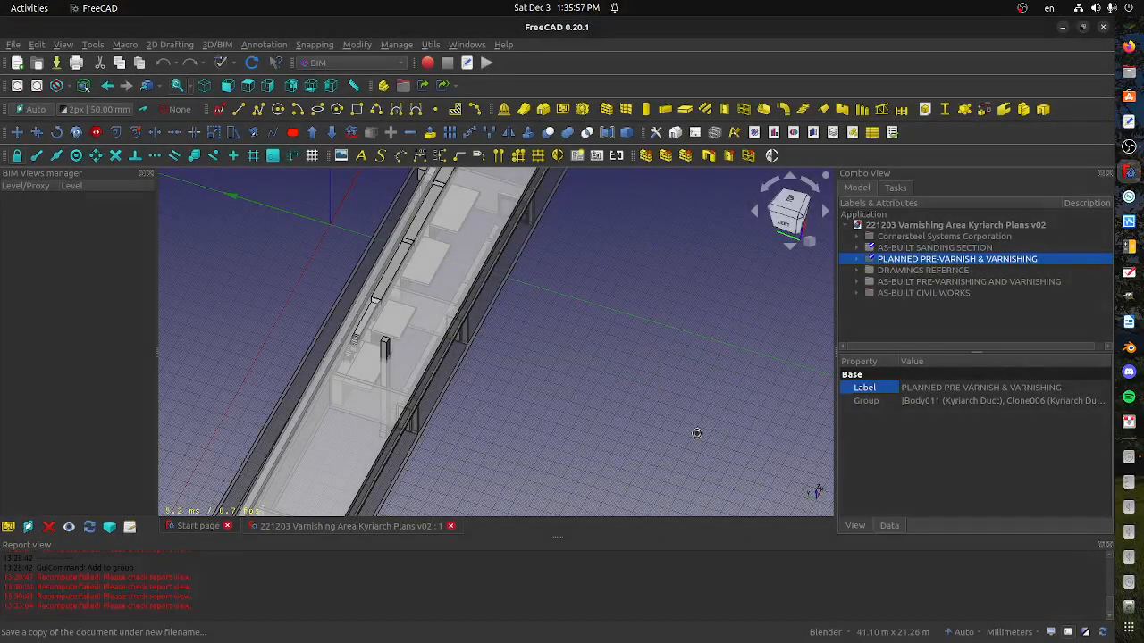
Select the vertical duct rising above the roof and examine its position and the body that contains it
shift+middle_drag(494, 402, 512, 359)
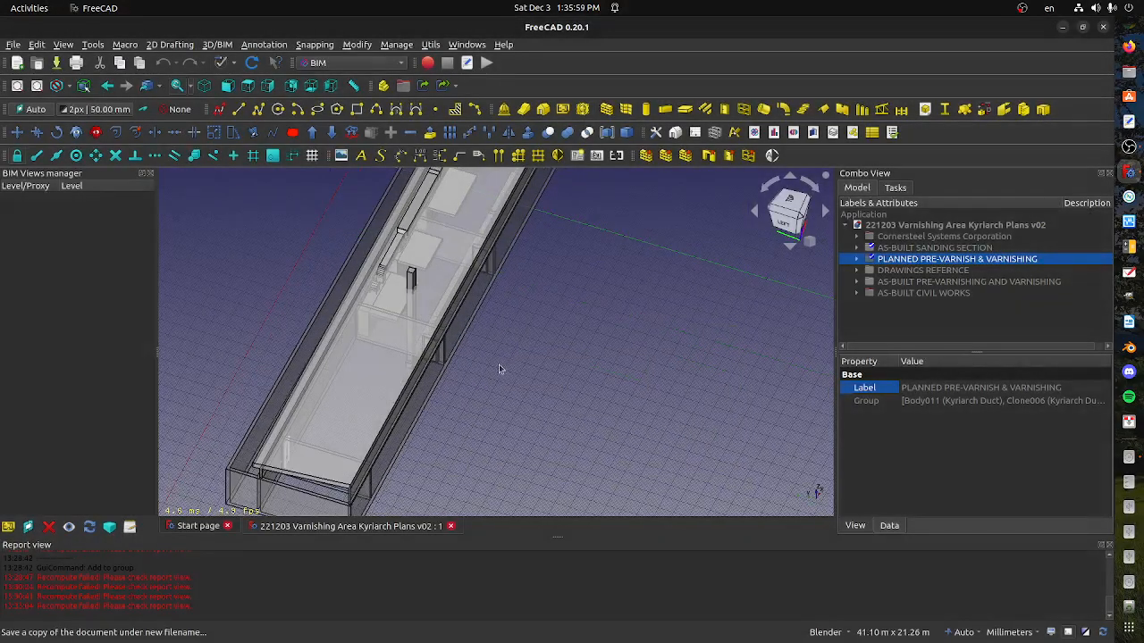
click(412, 282)
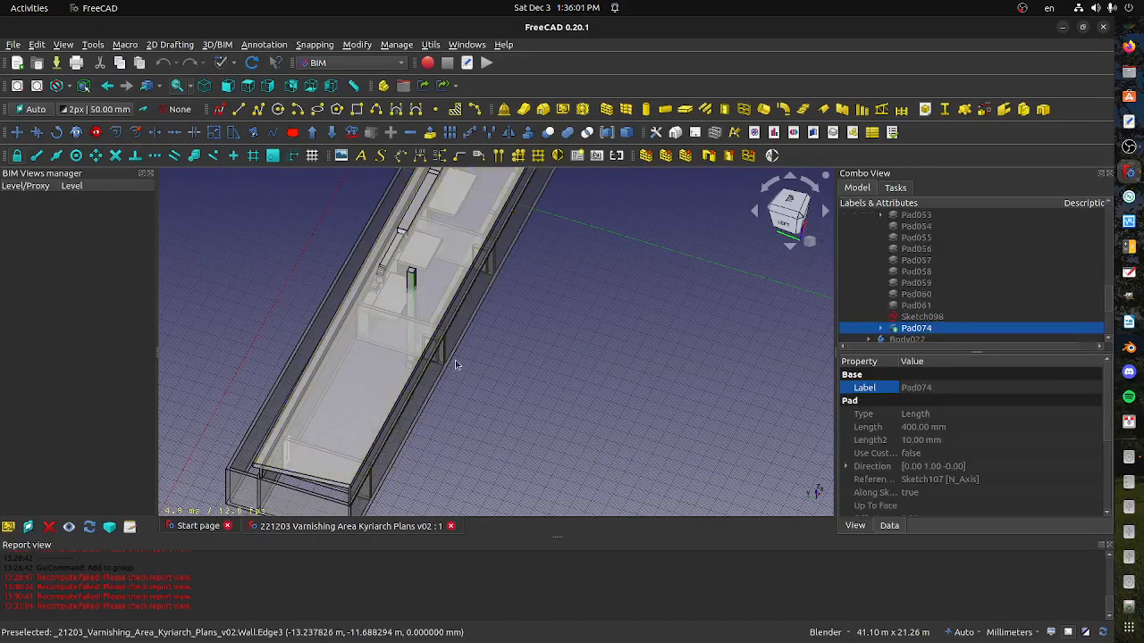
middle_drag(460, 363, 427, 406)
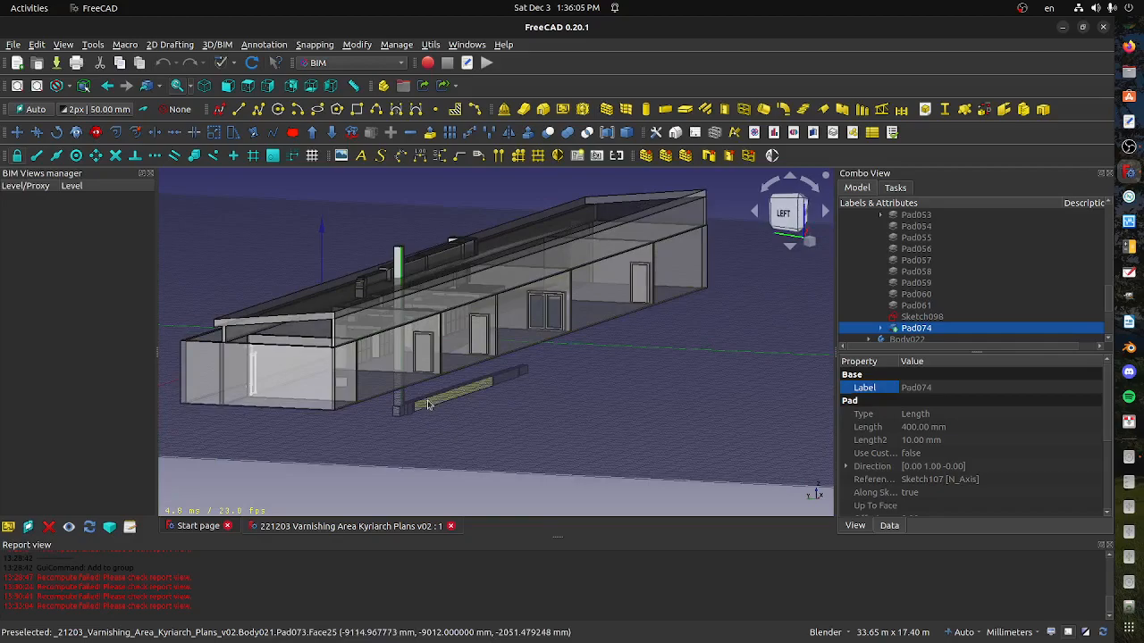
scroll(936, 332, up, 3)
scroll(937, 333, down, 5)
scroll(936, 329, up, 5)
scroll(936, 327, up, 10)
scroll(961, 286, down, 3)
scroll(956, 295, down, 3)
scroll(953, 299, up, 3)
Rename the Duct riser body as FRESH AIR Duct riser
click(913, 229)
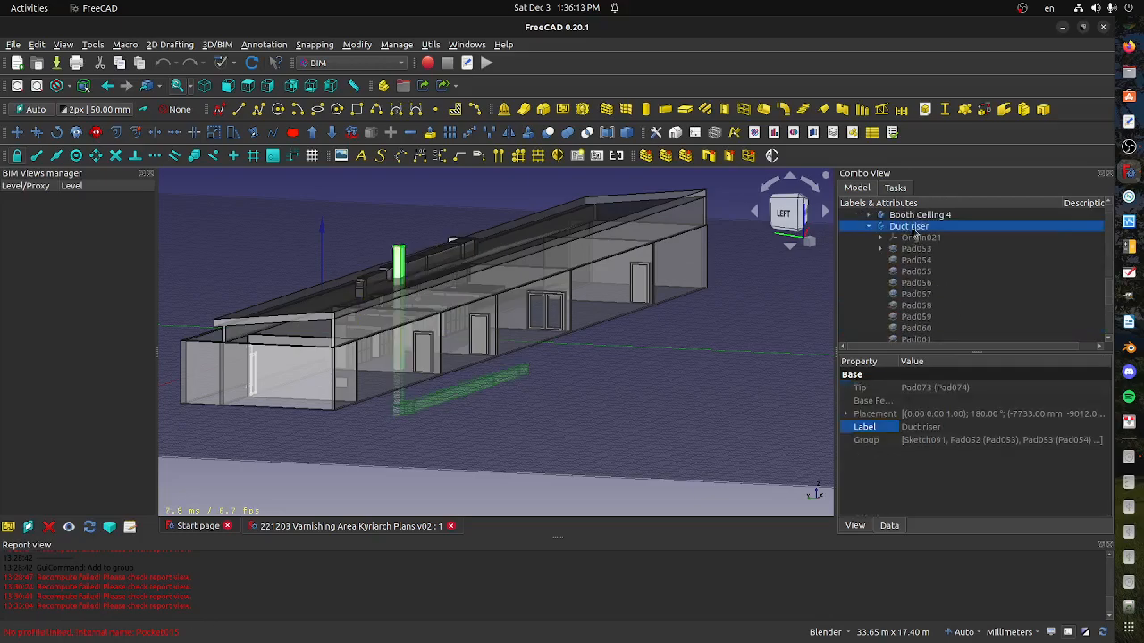
right_click(913, 232)
click(951, 413)
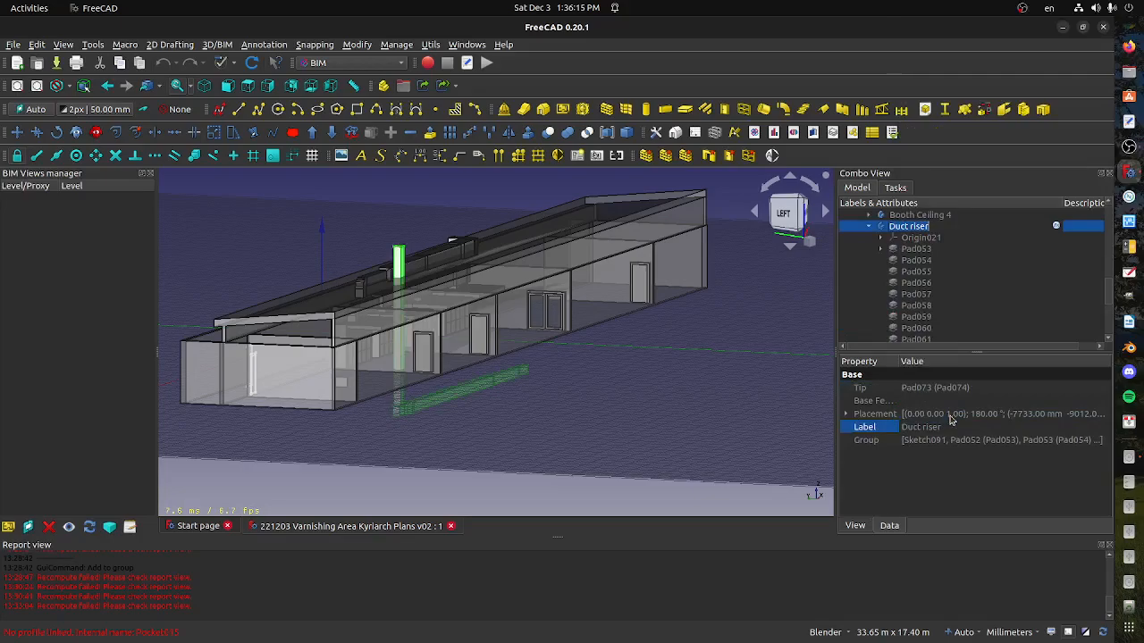
key(Home)
text(FRESH AIR)
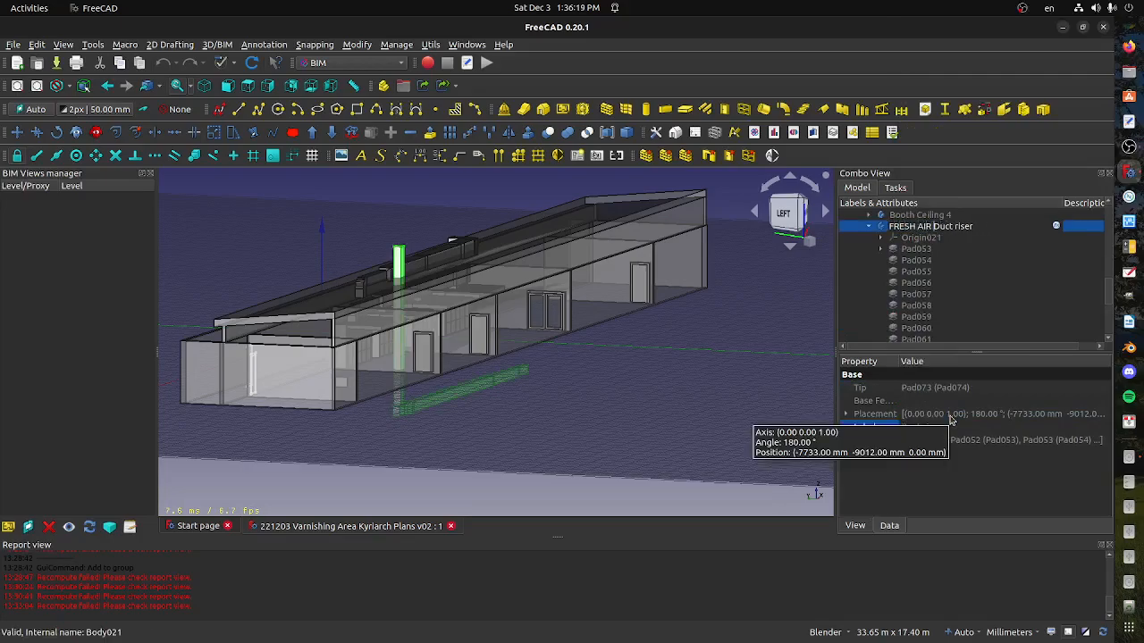
key(Return)
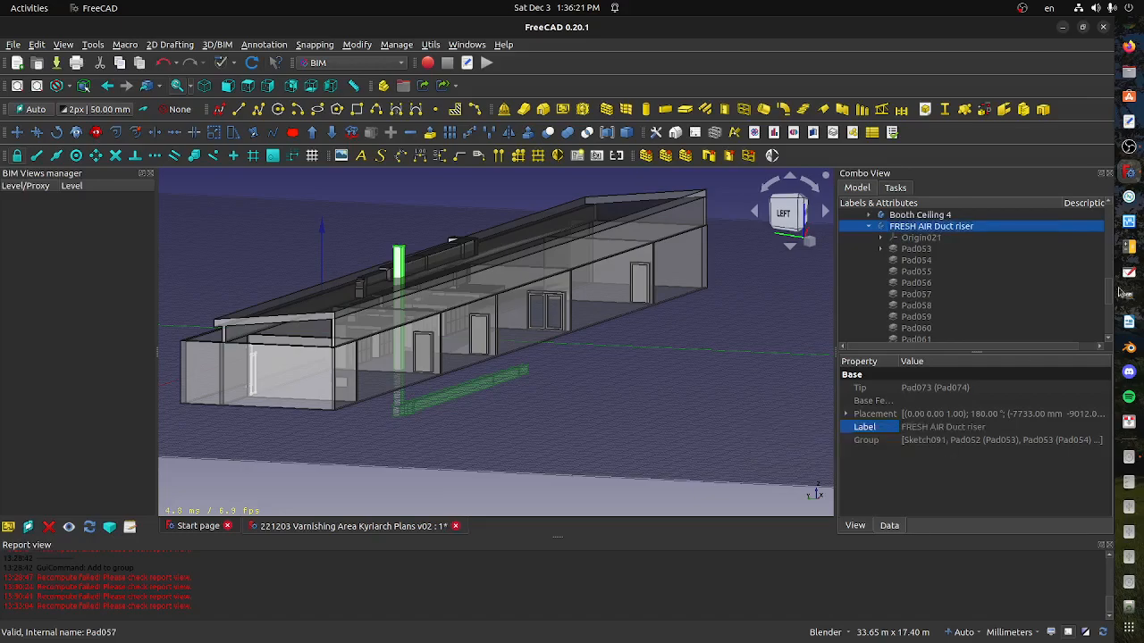
Use Transform to raise the FRESH AIR Duct riser about 4938 mm, plus a little more until its horizontal run sits above the wall tops
right_click(896, 228)
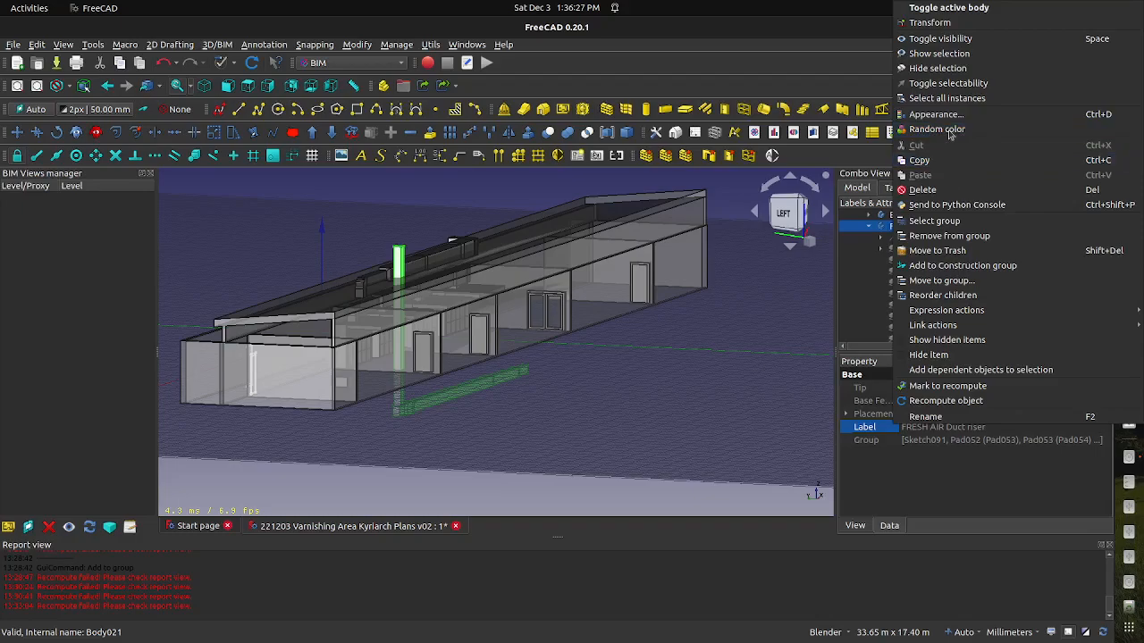
click(926, 22)
drag(439, 272, 464, 173)
click(783, 215)
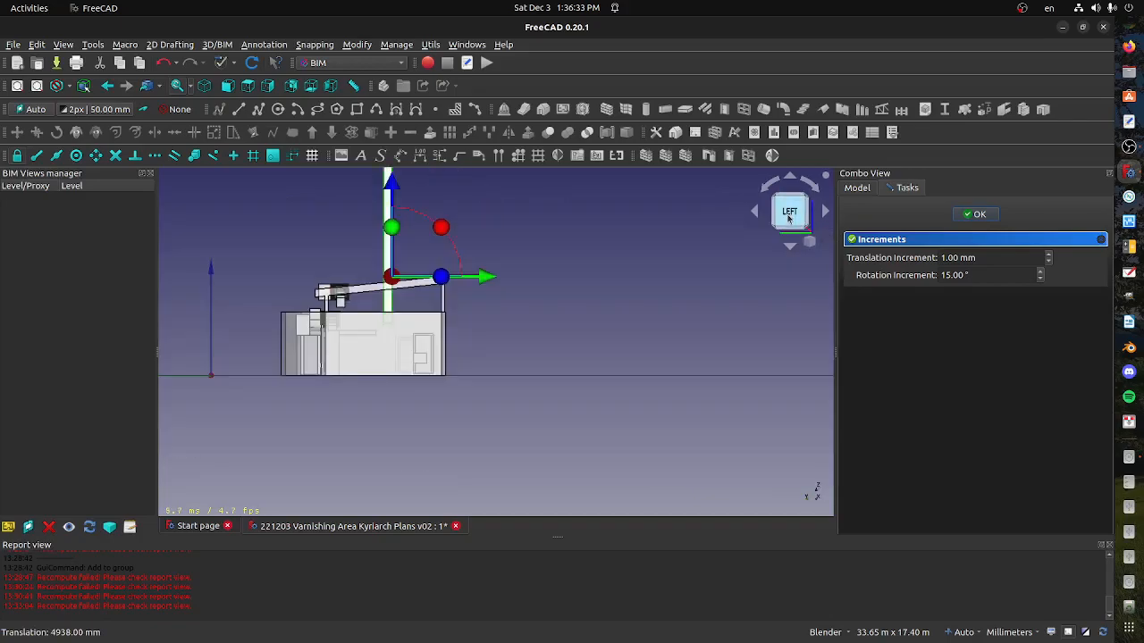
scroll(463, 274, up, 4)
drag(339, 201, 346, 161)
mouse_move(415, 296)
middle_down()
mouse_move(381, 301)
mouse_move(437, 298)
mouse_move(402, 308)
middle_up()
scroll(402, 307, down, 1)
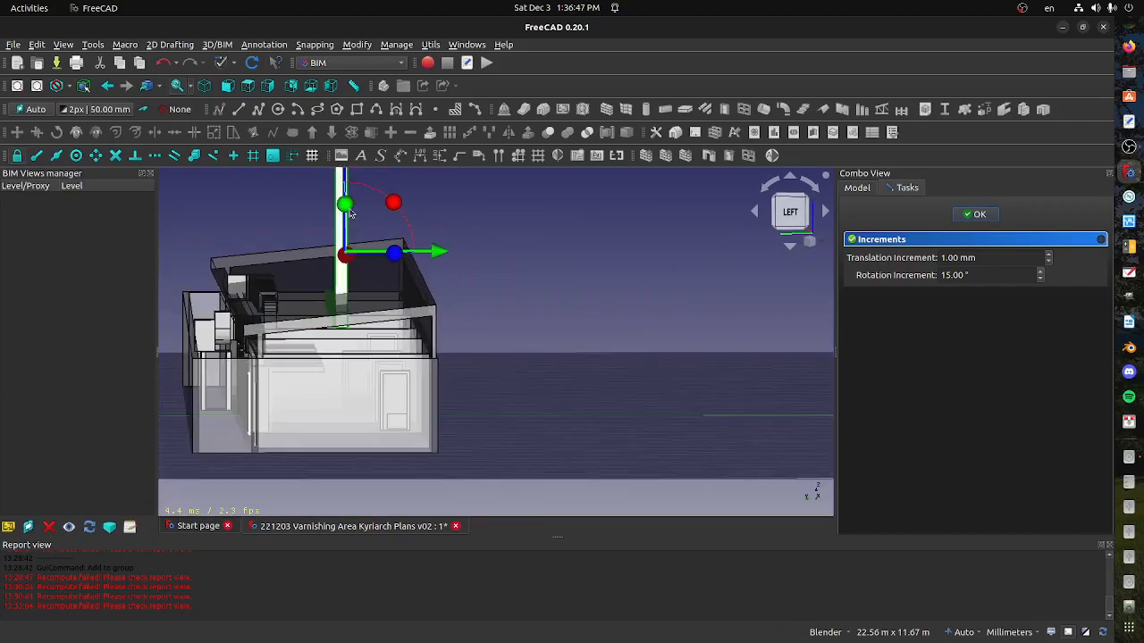
click(777, 234)
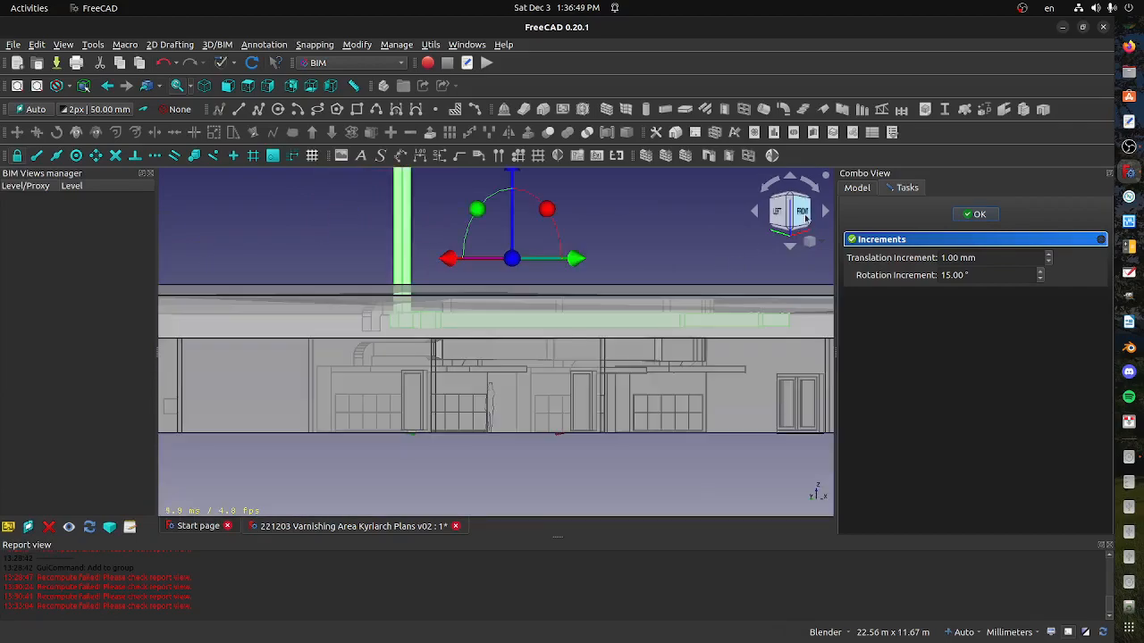
click(778, 214)
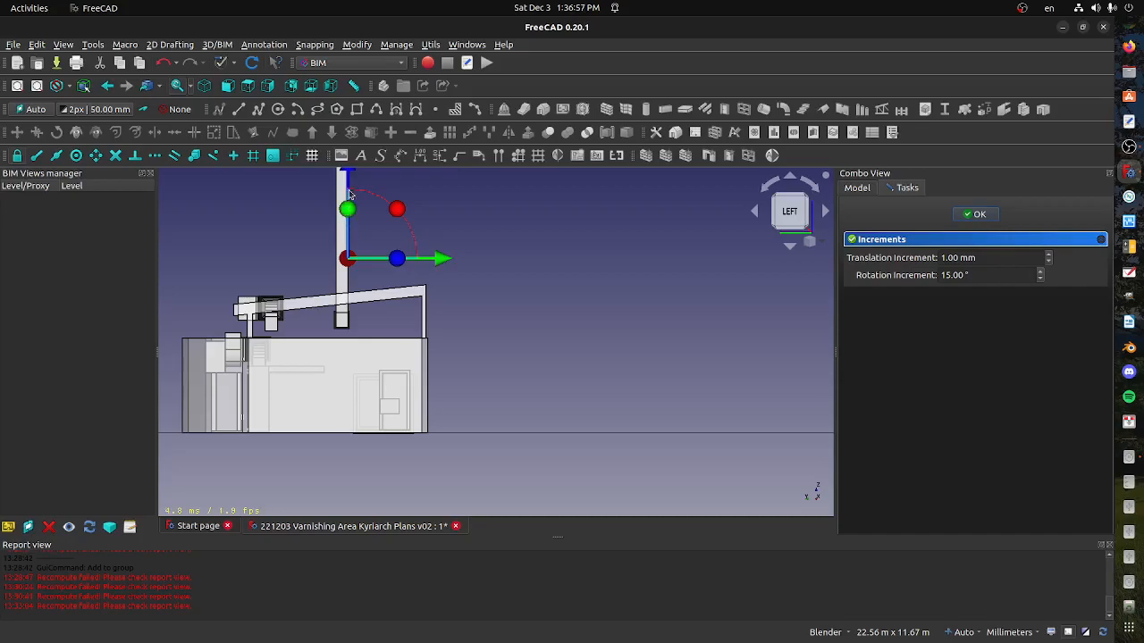
Lower the fresh air riser about 1240 mm and shift it sideways towards the high edge of the sloping roof
middle_drag(417, 286, 387, 274)
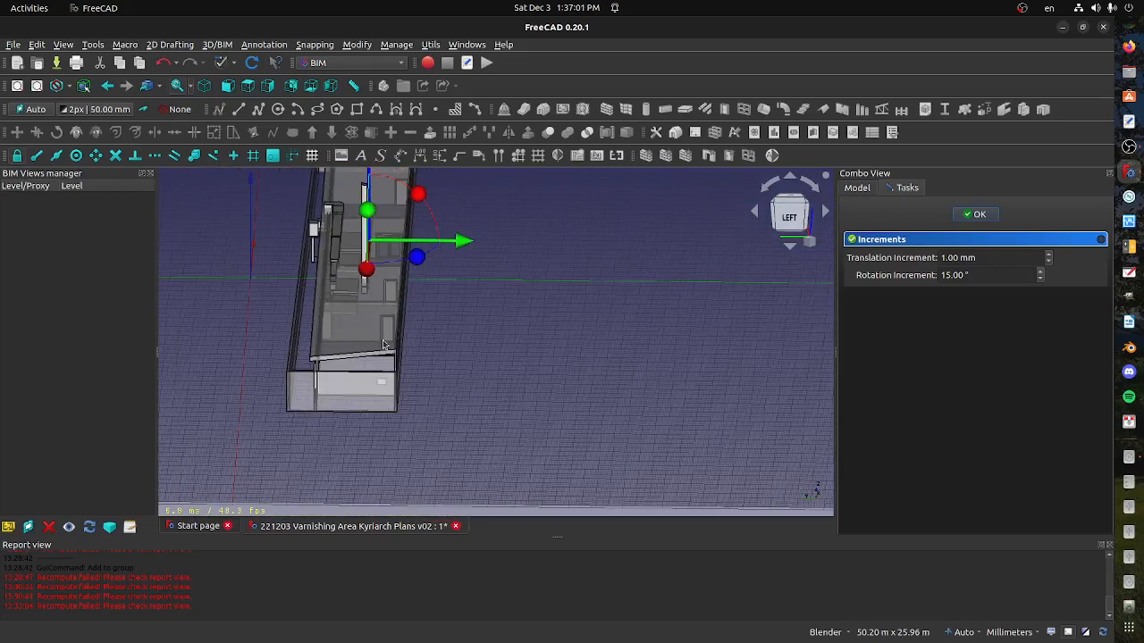
click(787, 215)
drag(372, 185, 371, 195)
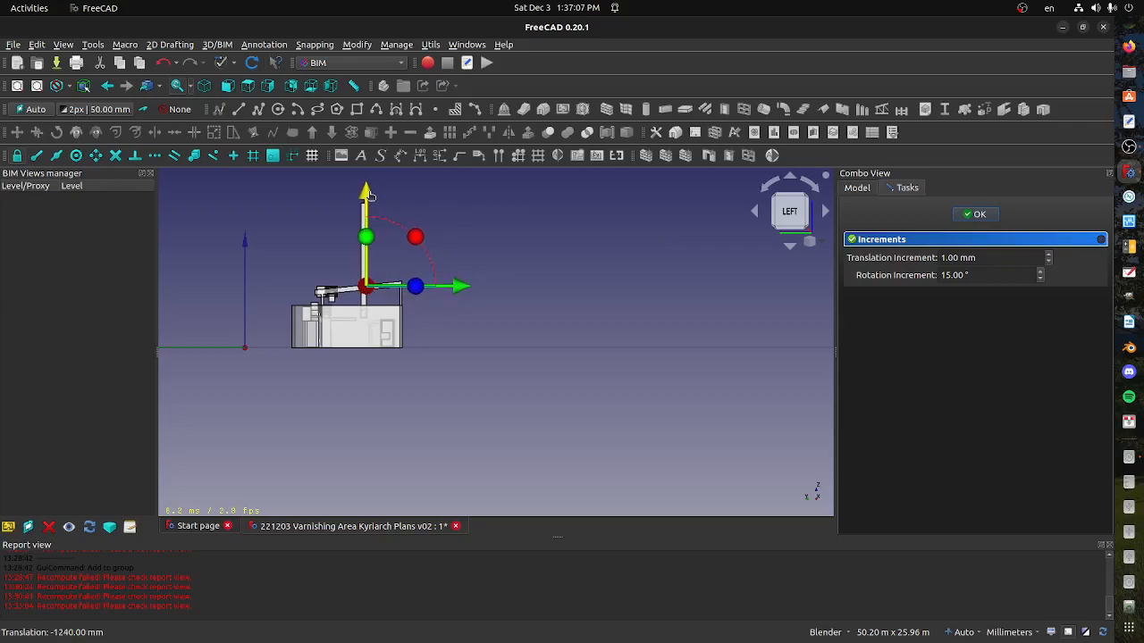
drag(463, 293, 485, 295)
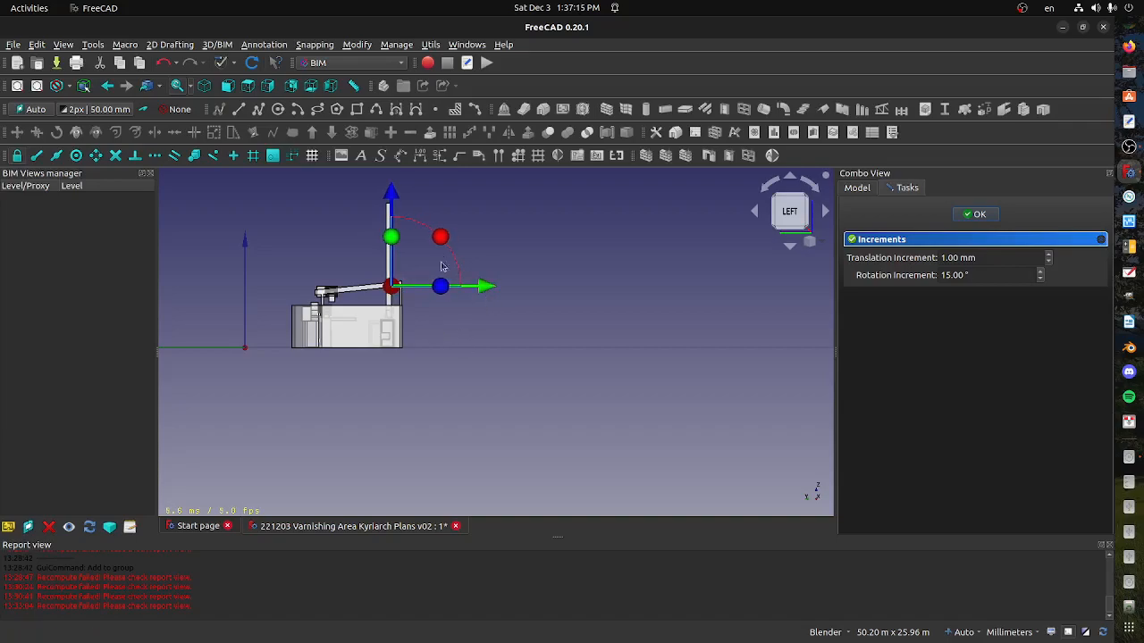
Rotate the fresh air riser 90° to lie across the building, reposition it inward and about 1772 mm lower, and accept the transform
drag(441, 239, 361, 255)
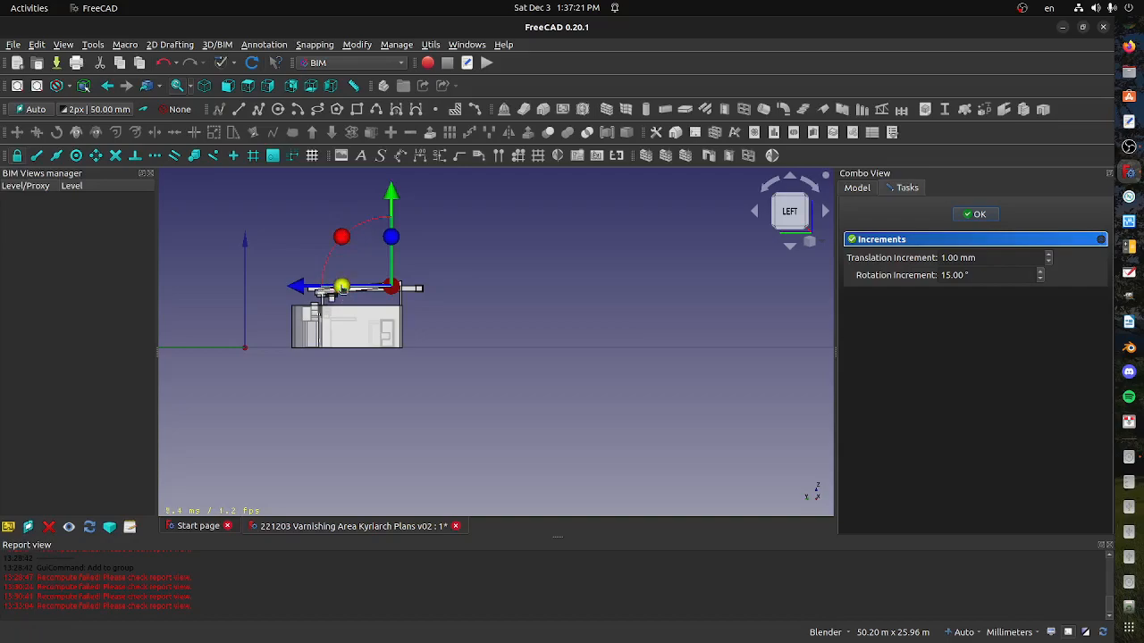
drag(320, 293, 291, 293)
drag(365, 202, 372, 221)
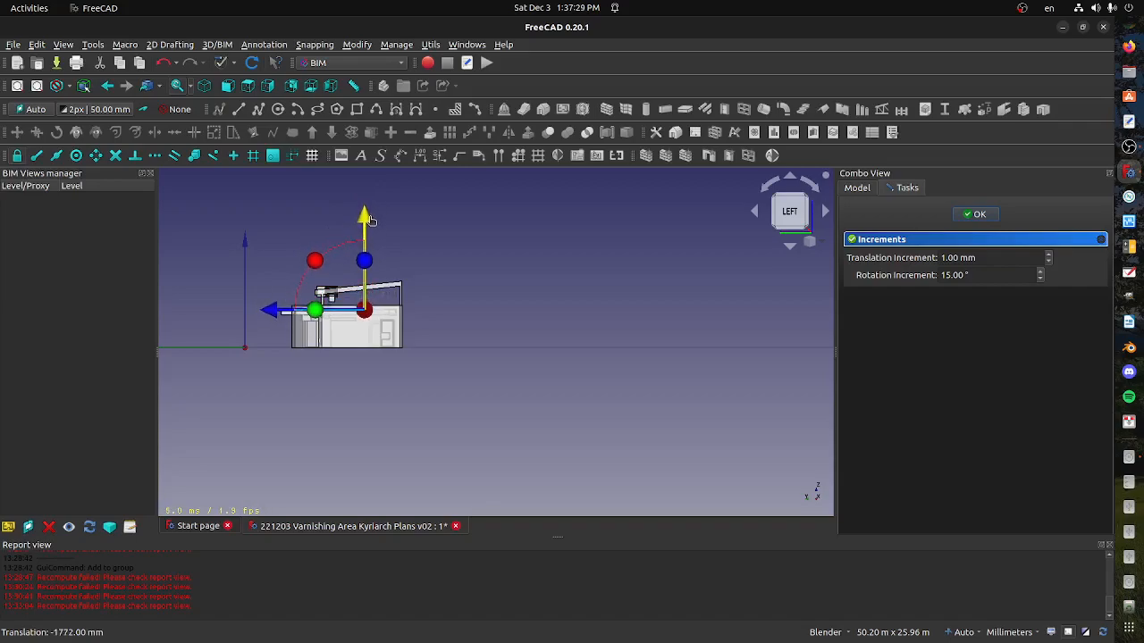
middle_drag(491, 284, 416, 248)
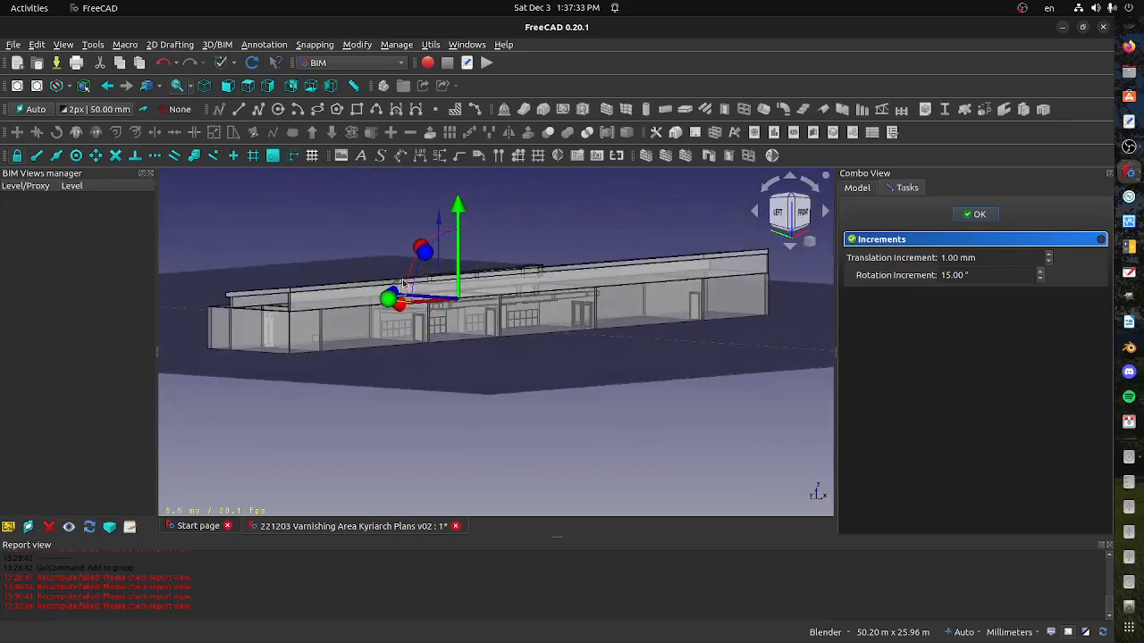
scroll(400, 288, up, 3)
middle_drag(400, 288, 421, 369)
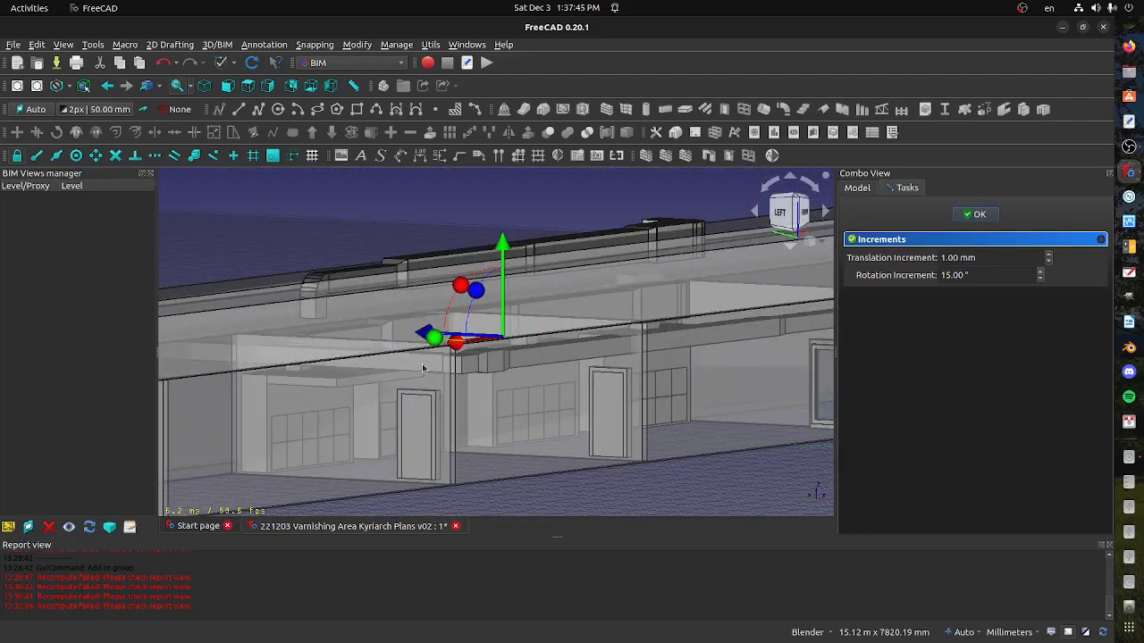
click(980, 216)
Switch to the Draft workbench with the building seen from a raised front corner
middle_drag(467, 409, 388, 425)
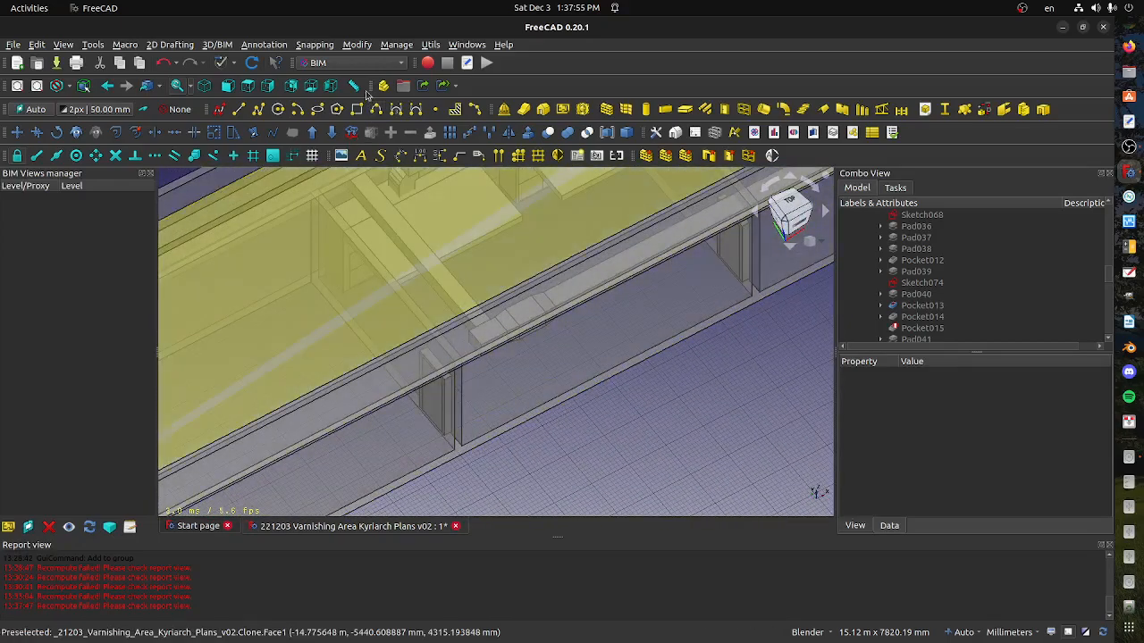
click(364, 64)
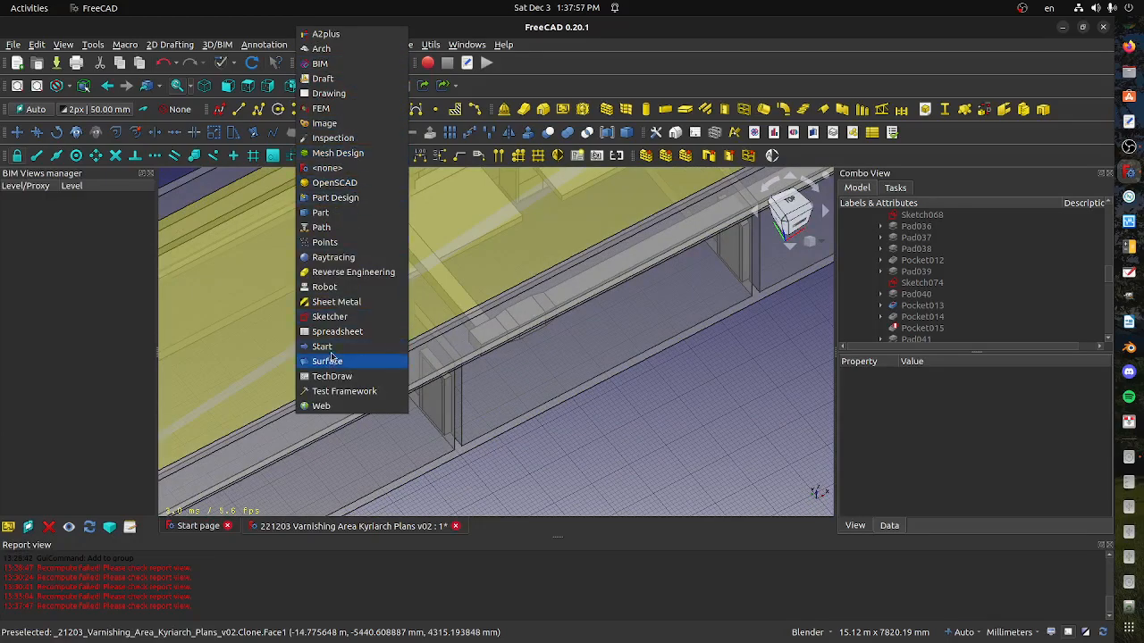
click(354, 78)
middle_drag(376, 291, 510, 401)
scroll(922, 261, up, 10)
scroll(922, 261, up, 10)
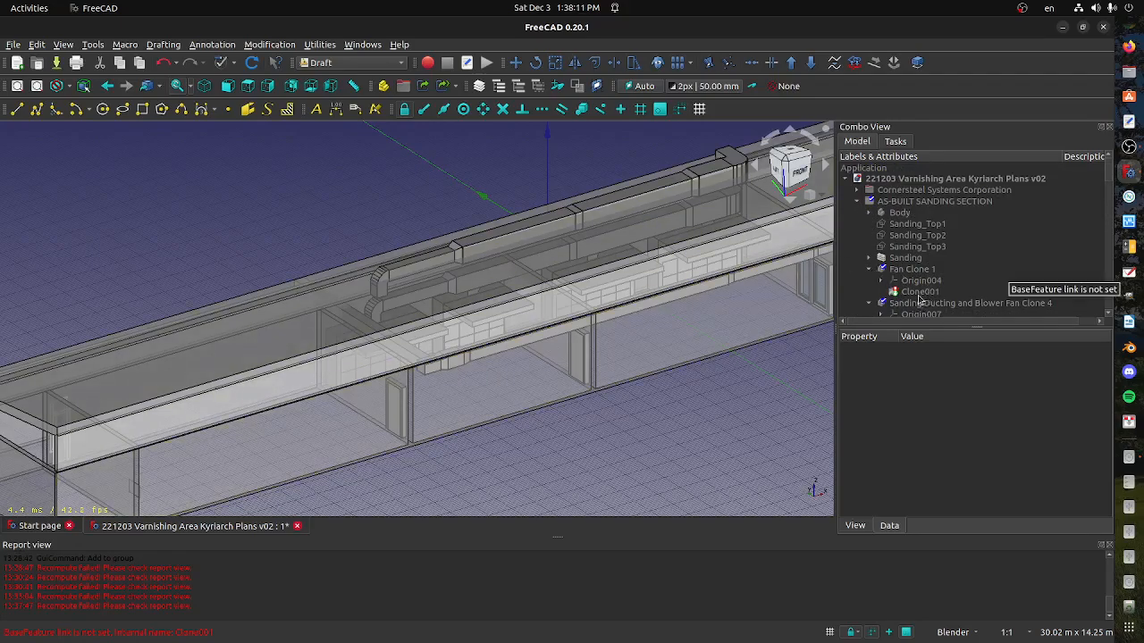
Collapse the Sanding Ducting and Blower.001 body in the model tree and select Kyriarch Duct Clone in the planned group
scroll(918, 300, down, 2)
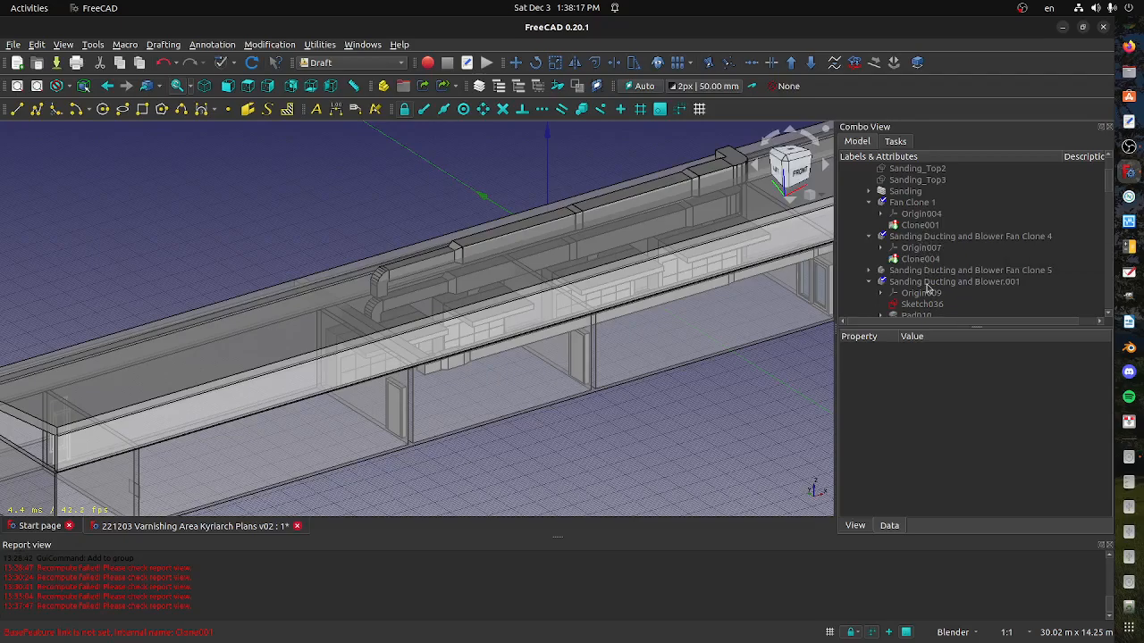
click(869, 282)
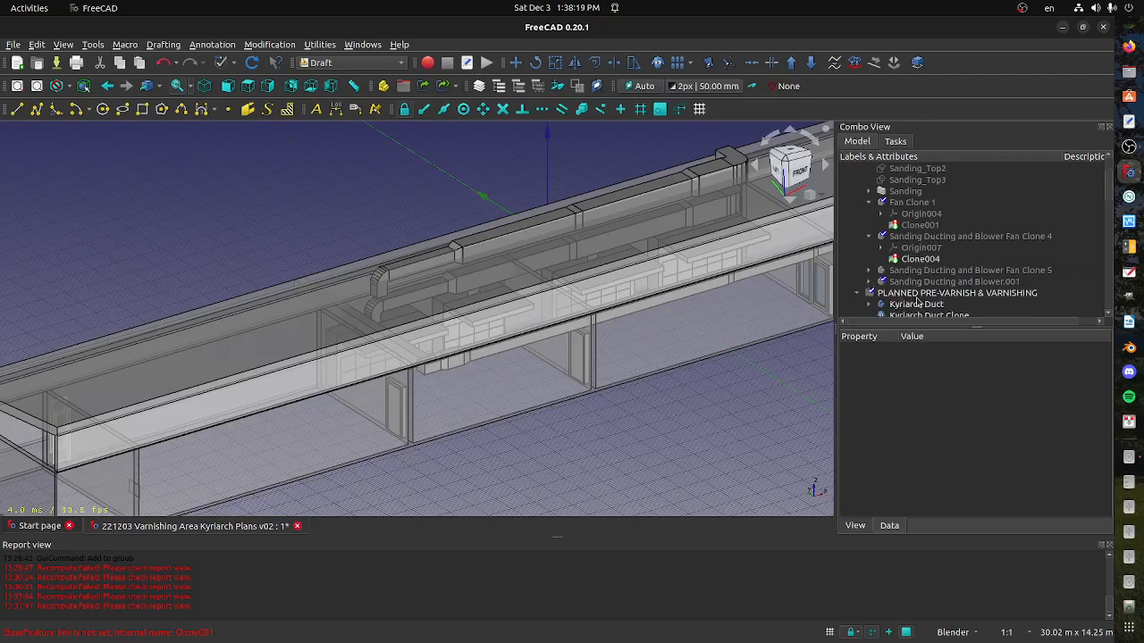
scroll(925, 304, down, 3)
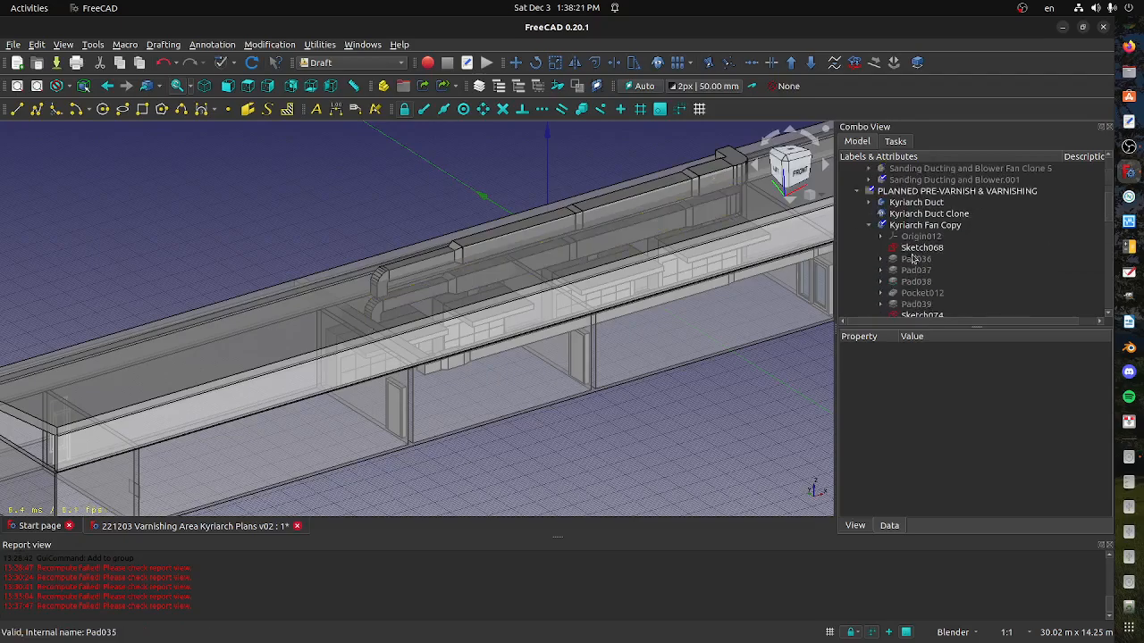
click(923, 215)
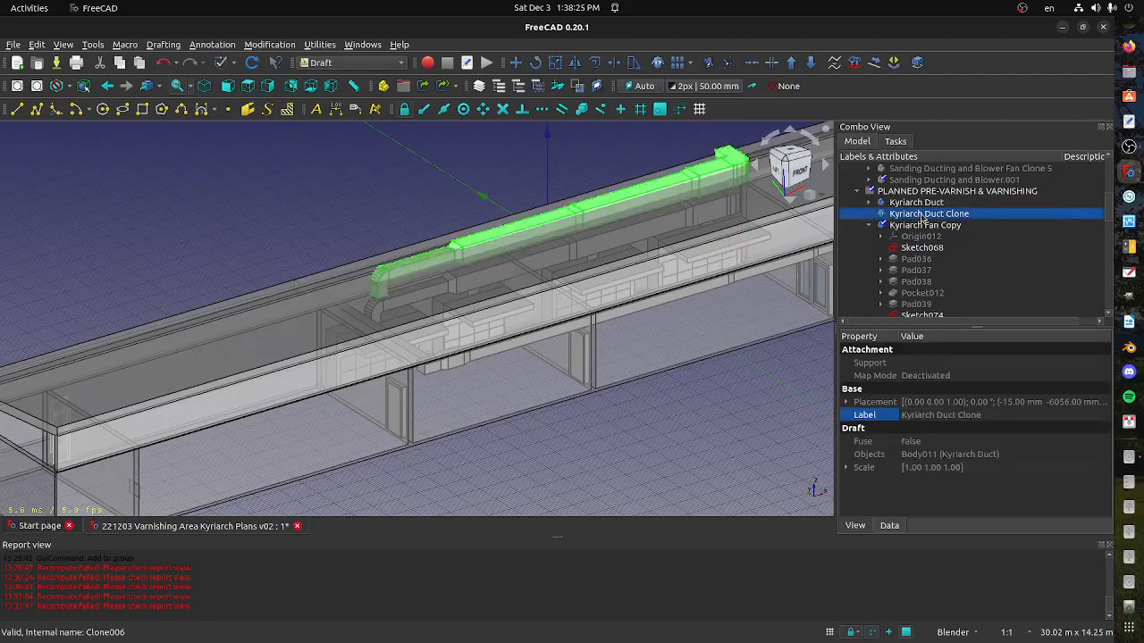
Switch to the file manager, open the 221026 WORK files folder and select 221203 Varnishing Area Kyriarch Plans v03.FCStd
middle_drag(428, 268, 573, 300)
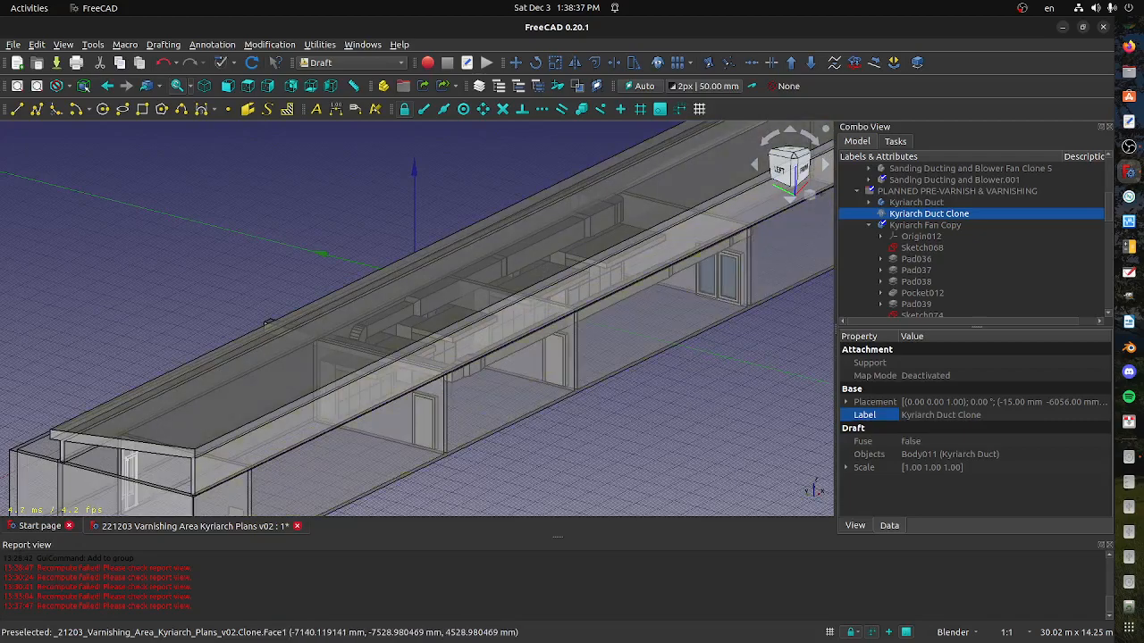
click(1128, 86)
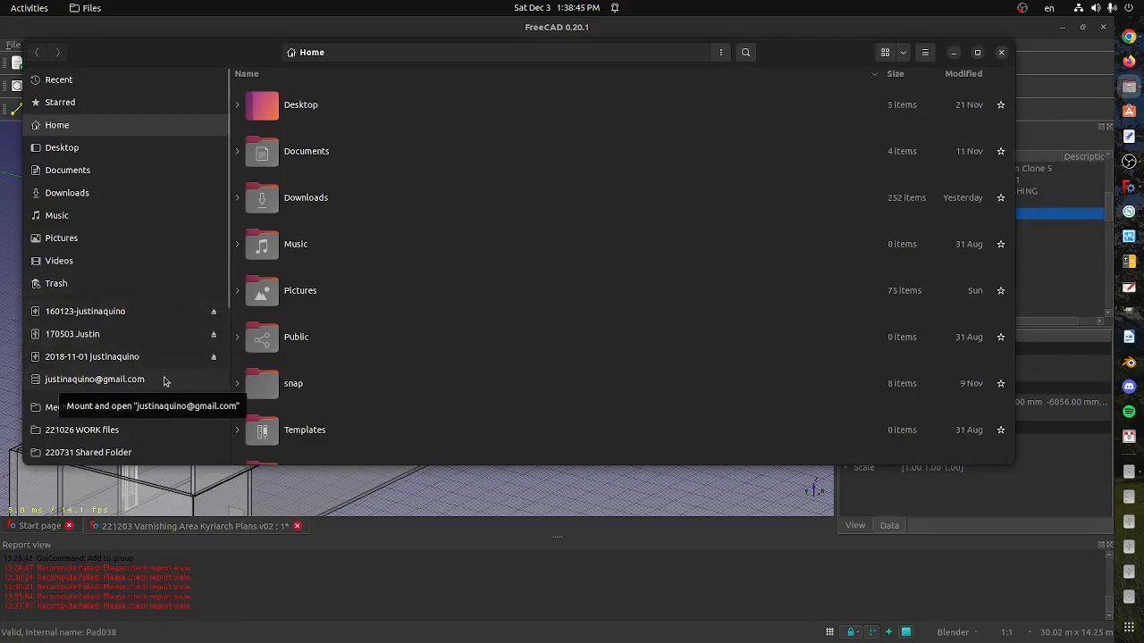
scroll(165, 384, down, 2)
scroll(166, 384, down, 1)
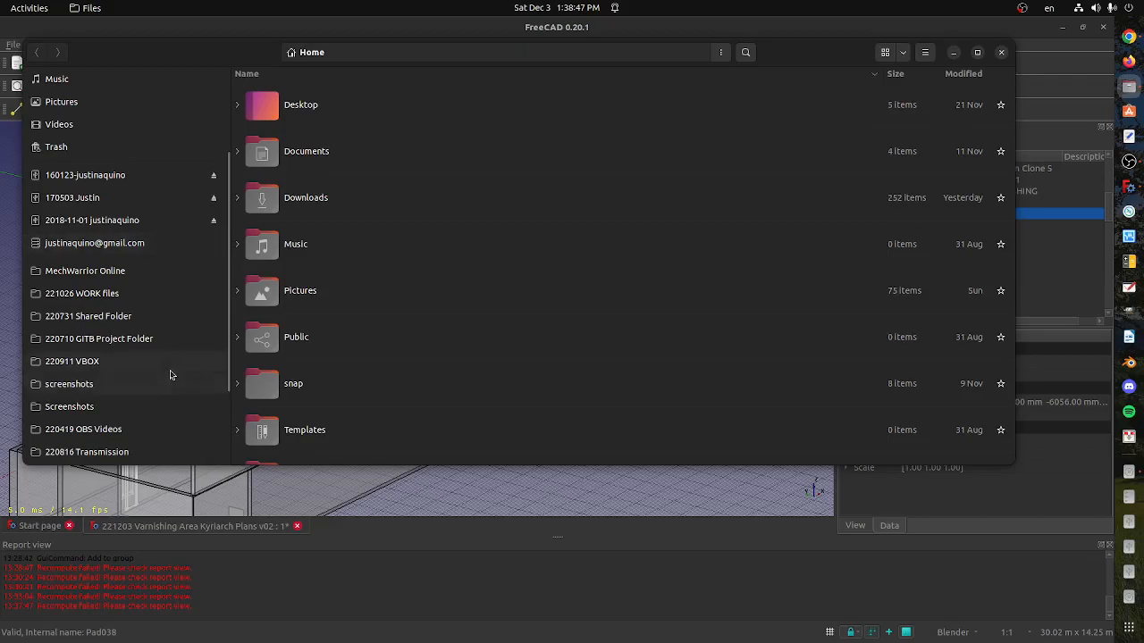
scroll(166, 371, up, 2)
scroll(163, 361, up, 1)
scroll(146, 403, down, 4)
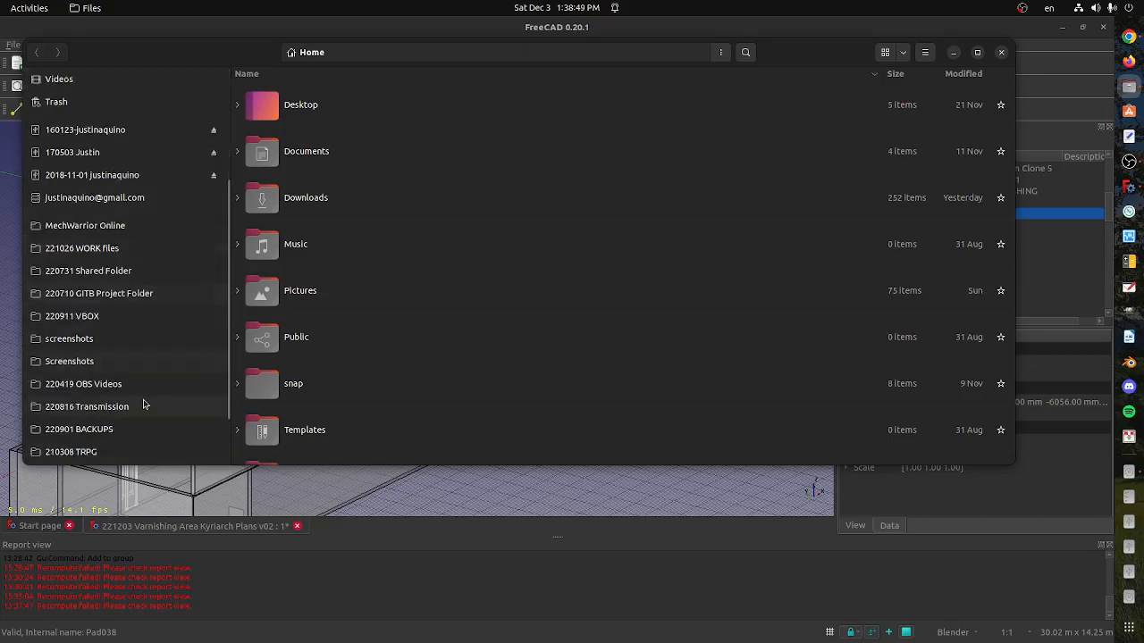
click(128, 251)
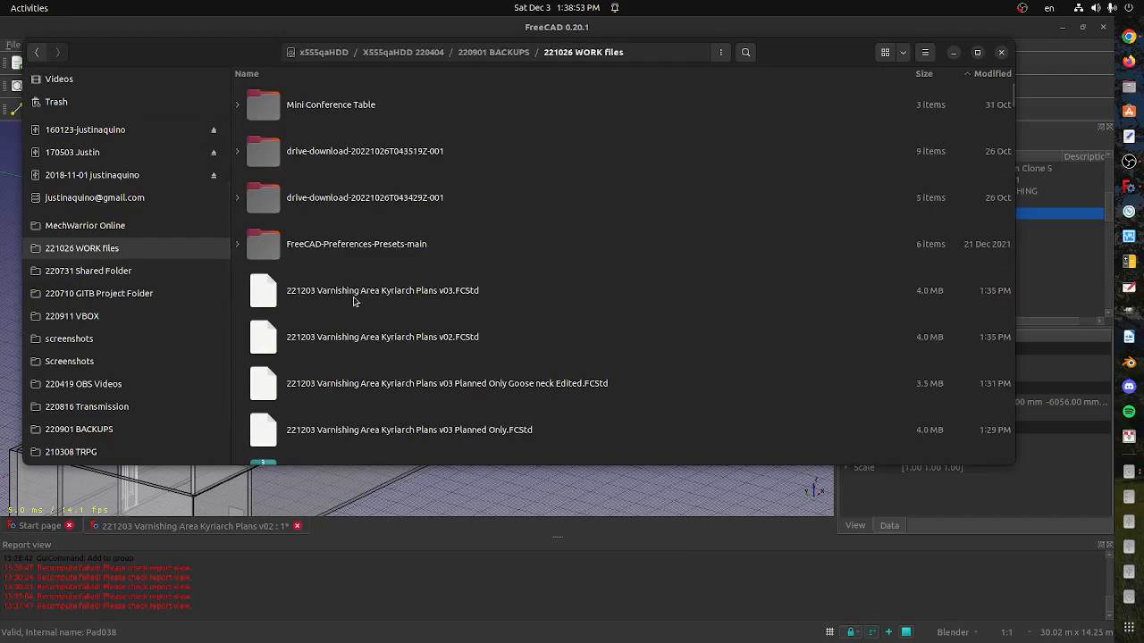
click(354, 301)
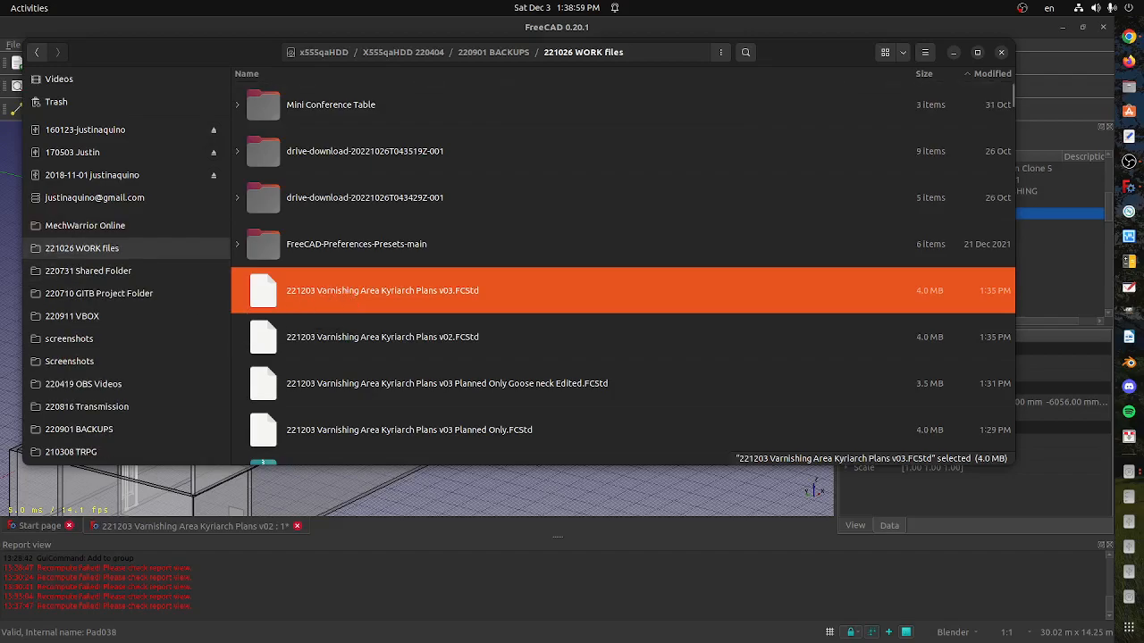
key(alt+Tab)
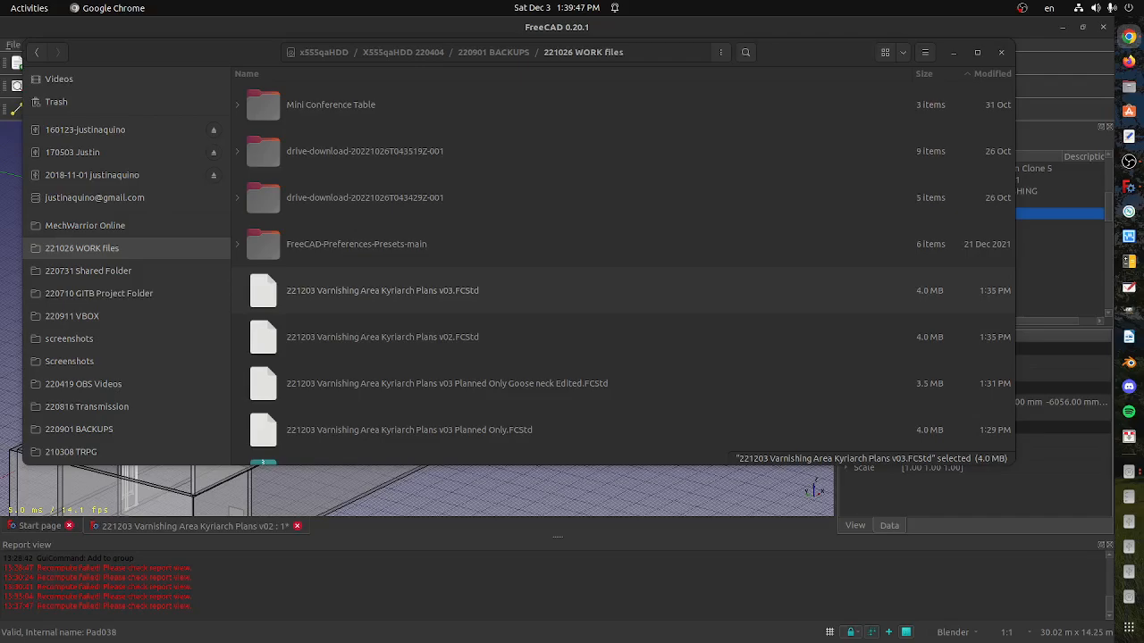
Return to FreeCAD and show the building in perspective projection from a raised front corner
click(661, 553)
scroll(515, 418, down, 1)
middle_drag(358, 392, 467, 376)
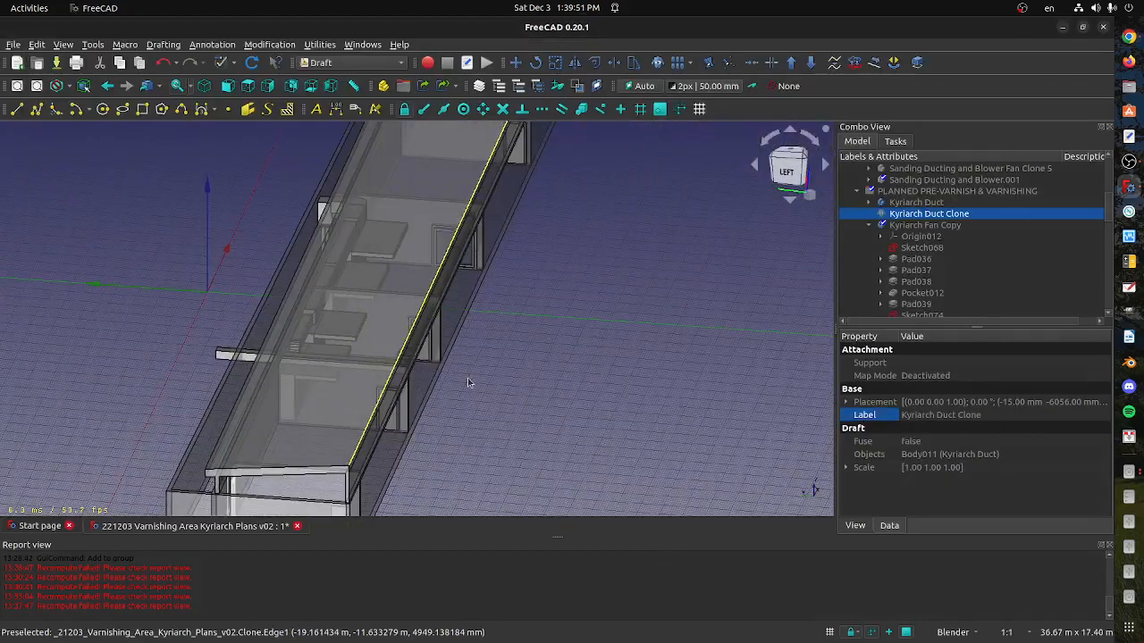
scroll(466, 377, up, 2)
middle_drag(303, 399, 233, 384)
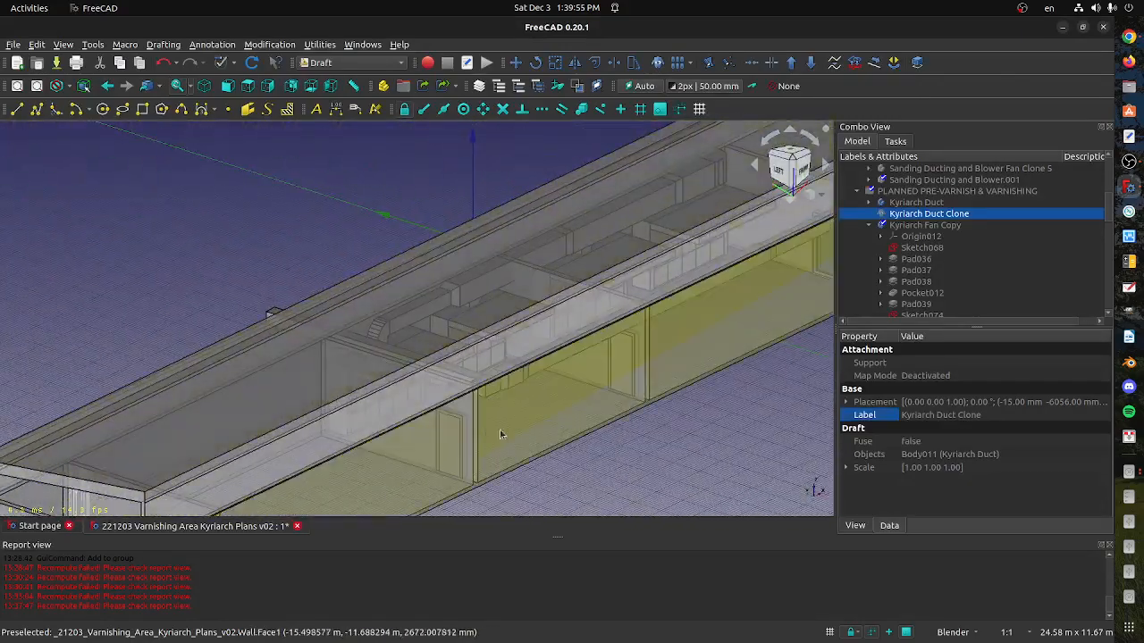
click(809, 195)
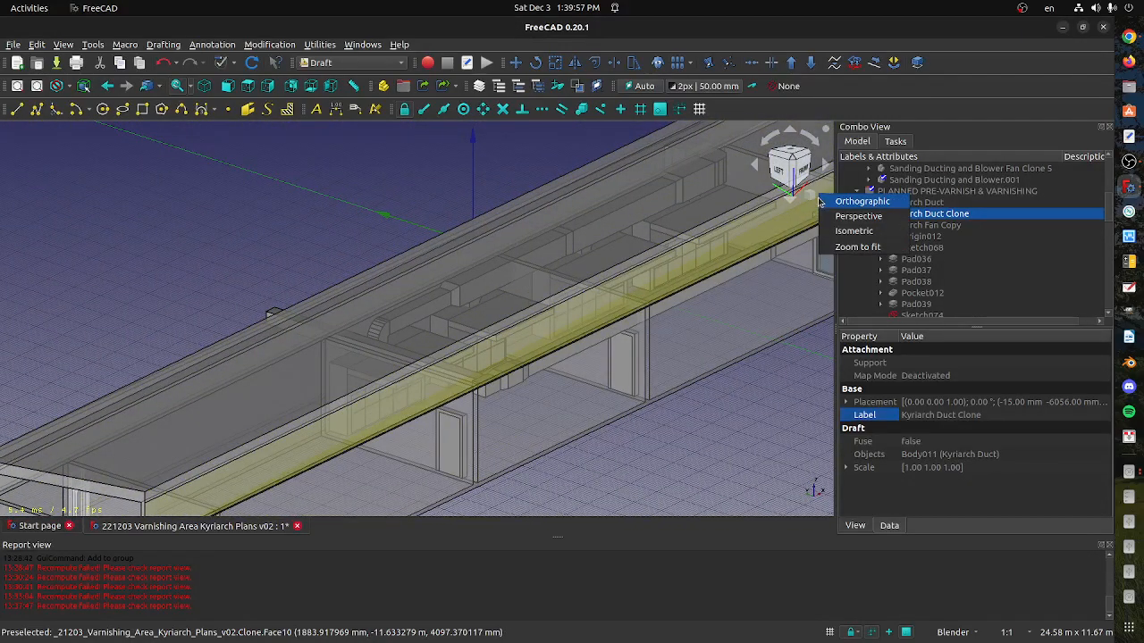
click(834, 226)
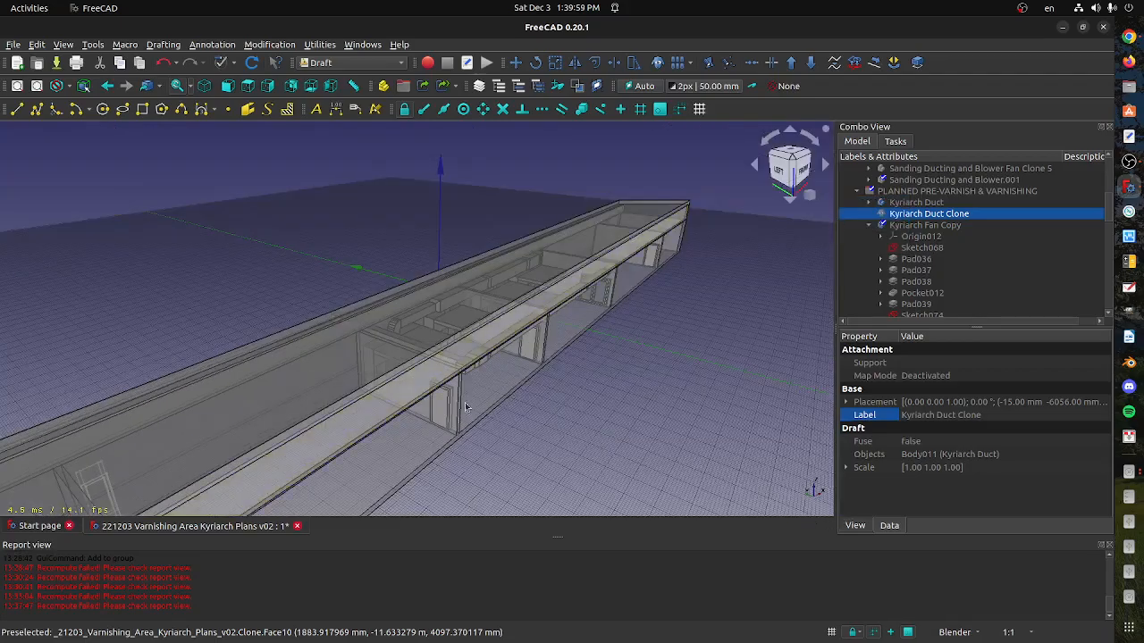
shift+middle_drag(451, 391, 416, 366)
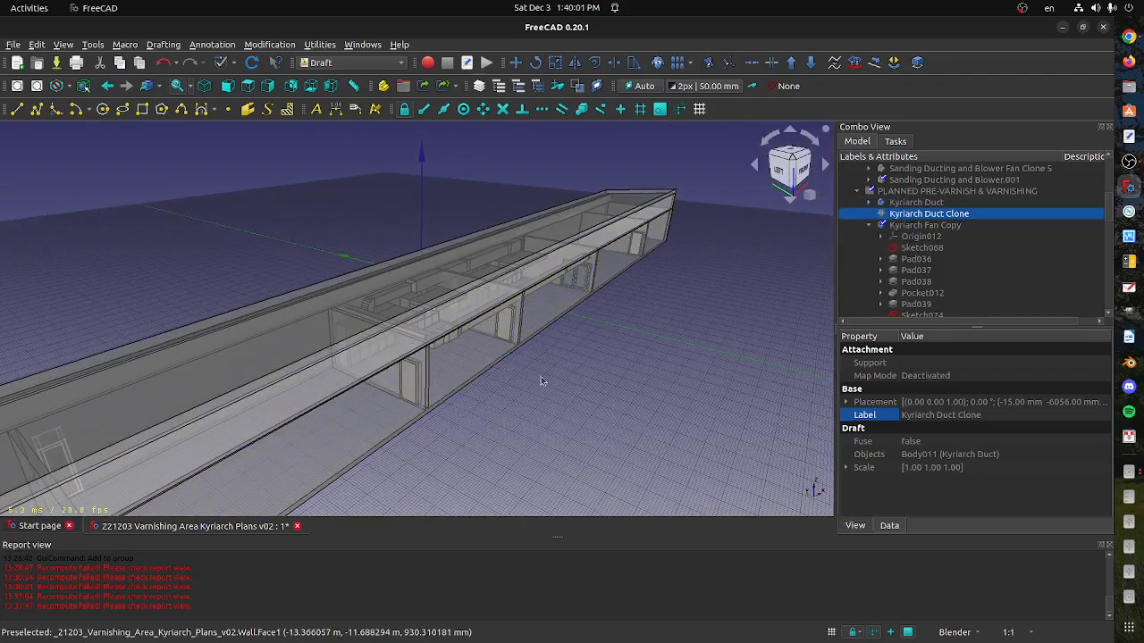
scroll(517, 356, up, 4)
scroll(507, 357, up, 3)
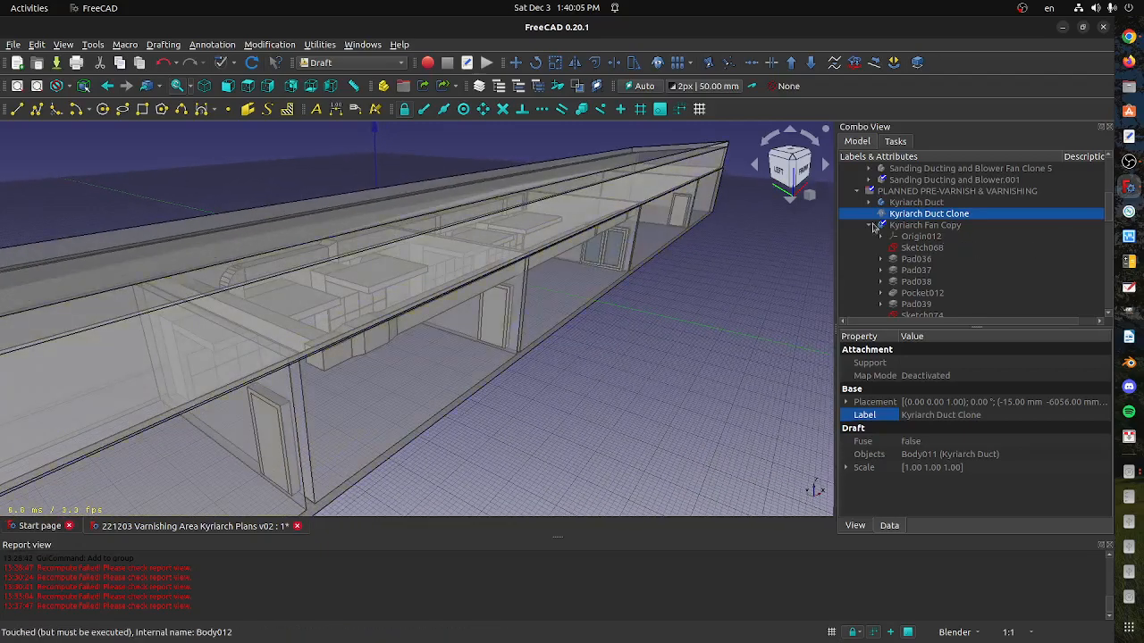
Collapse the PLANNED PRE-VARNISH & VARNISHING group and hide the Roof in the AS-BUILT CIVIL WORKS group
click(858, 194)
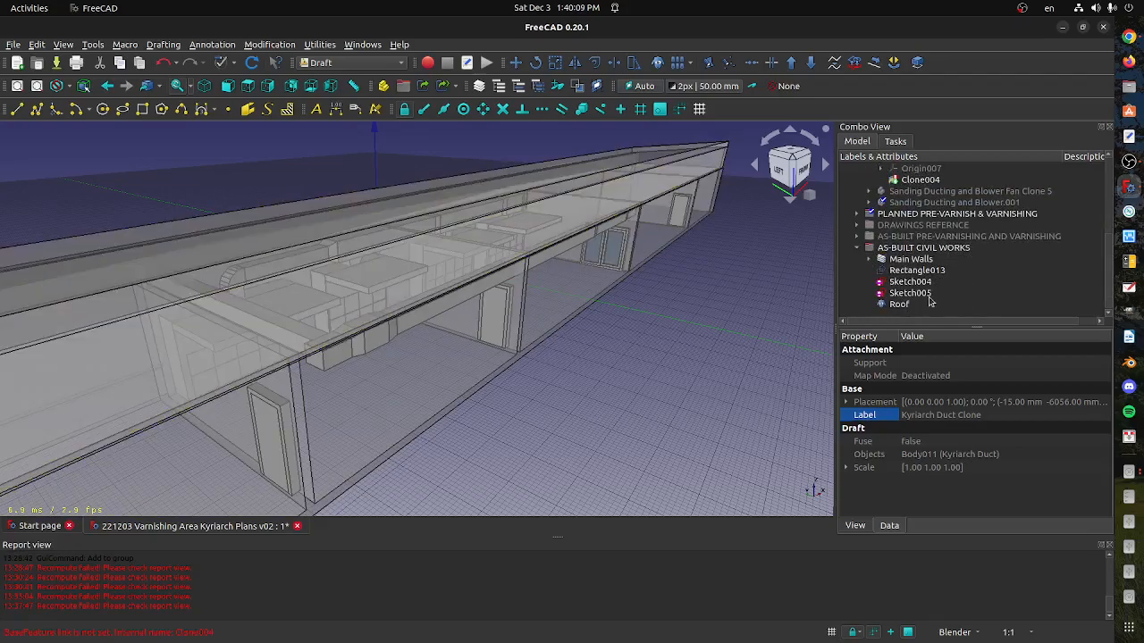
click(925, 306)
key(space)
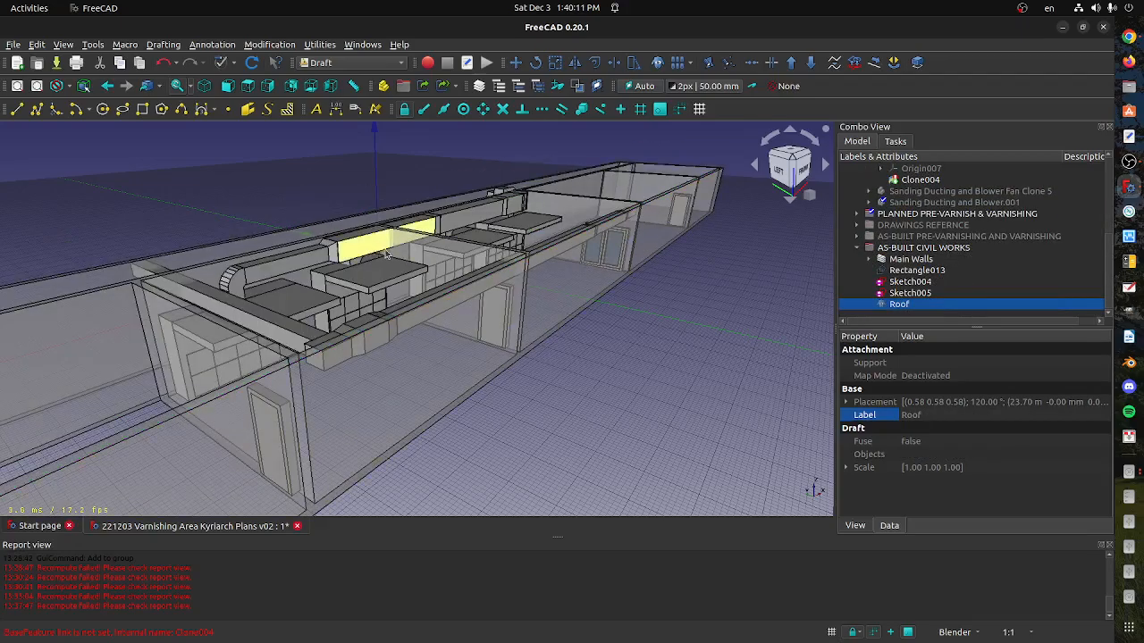
mouse_move(384, 281)
middle_down()
mouse_move(383, 319)
mouse_move(381, 288)
middle_up()
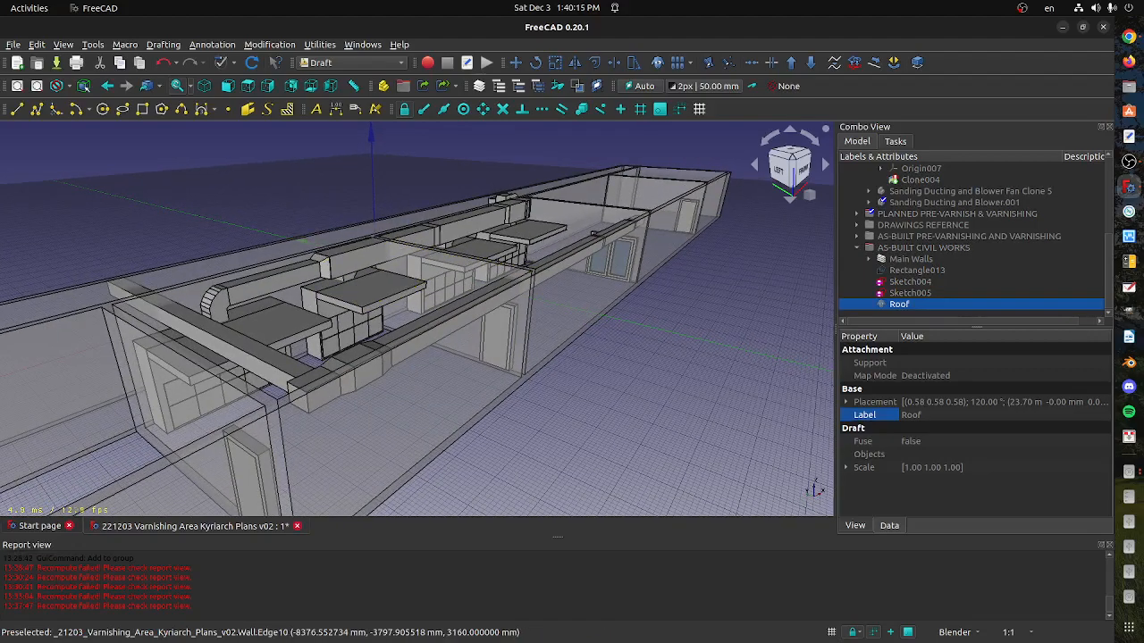
key(alt+Tab)
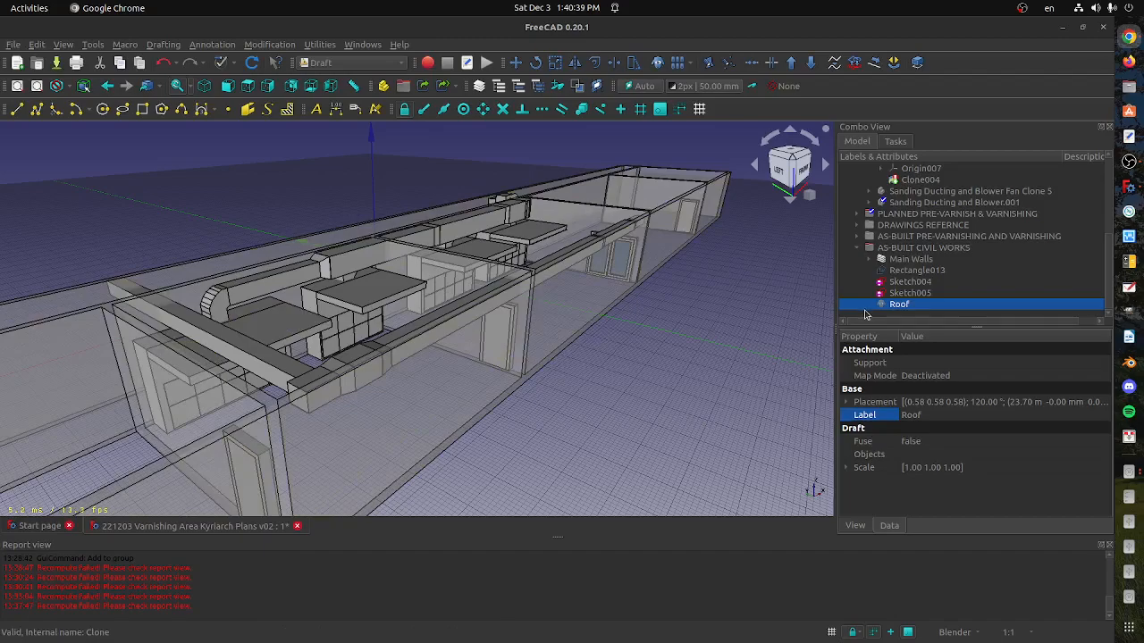
Set the shape color of the whole Kyriarch Duct body to teal (104, 198, 204) and clear the selection
scroll(927, 304, up, 3)
scroll(929, 297, down, 3)
click(356, 258)
scroll(954, 297, up, 2)
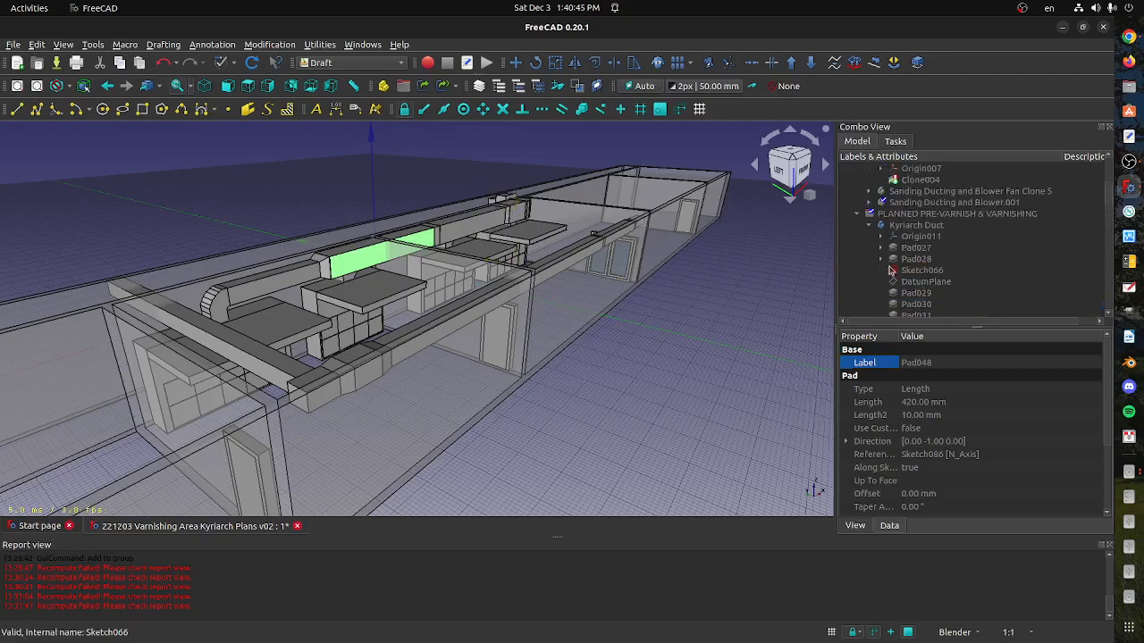
click(868, 225)
click(904, 226)
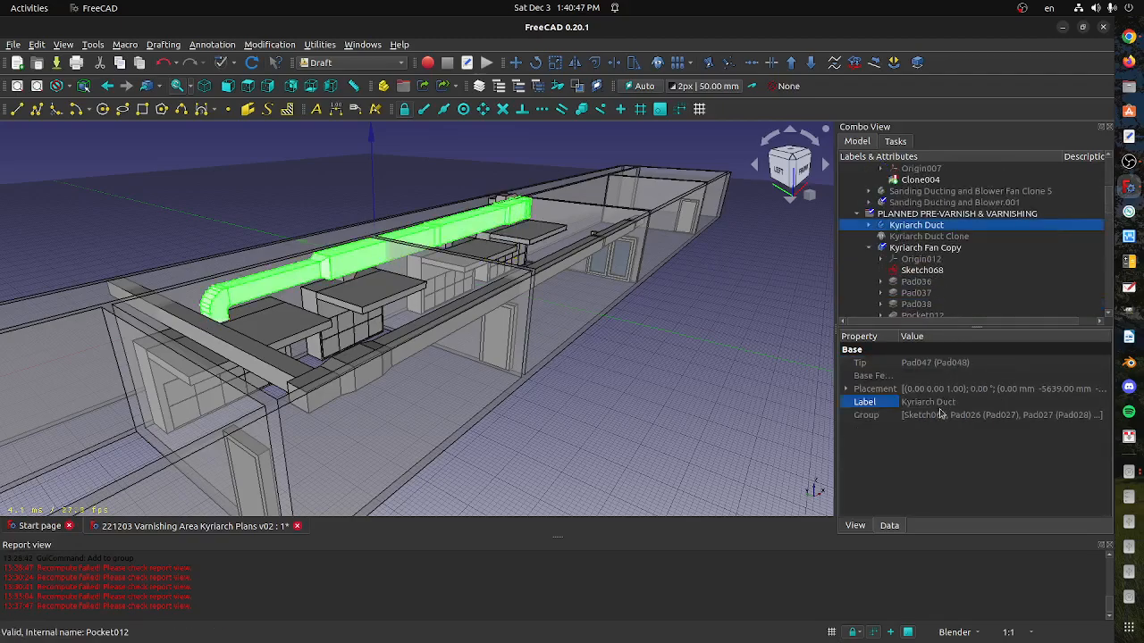
click(855, 526)
scroll(938, 460, down, 3)
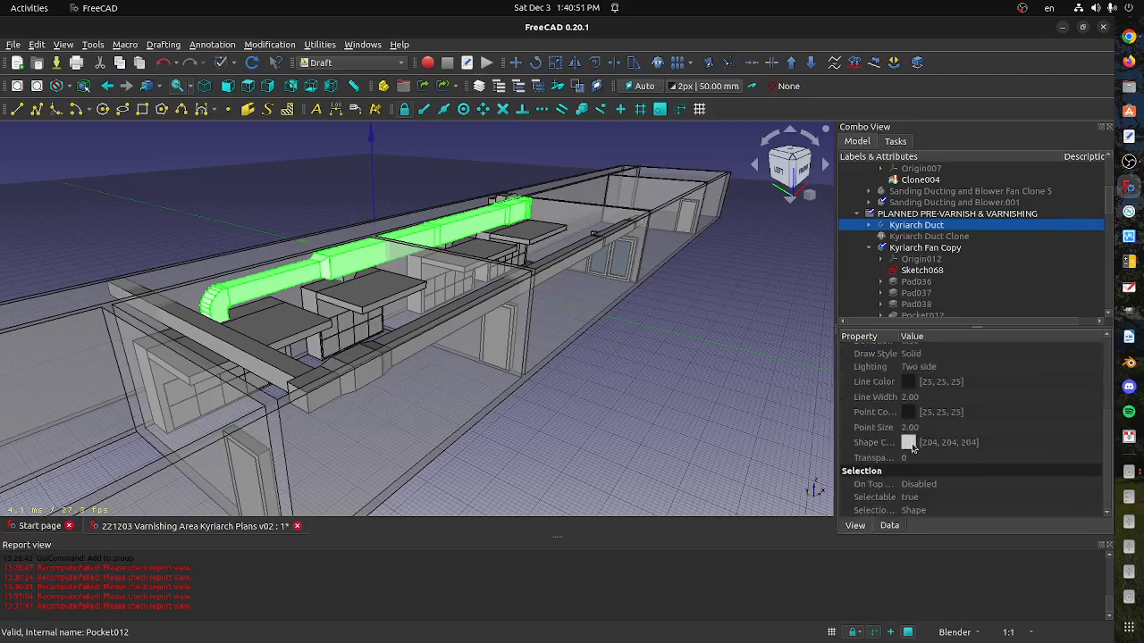
click(912, 450)
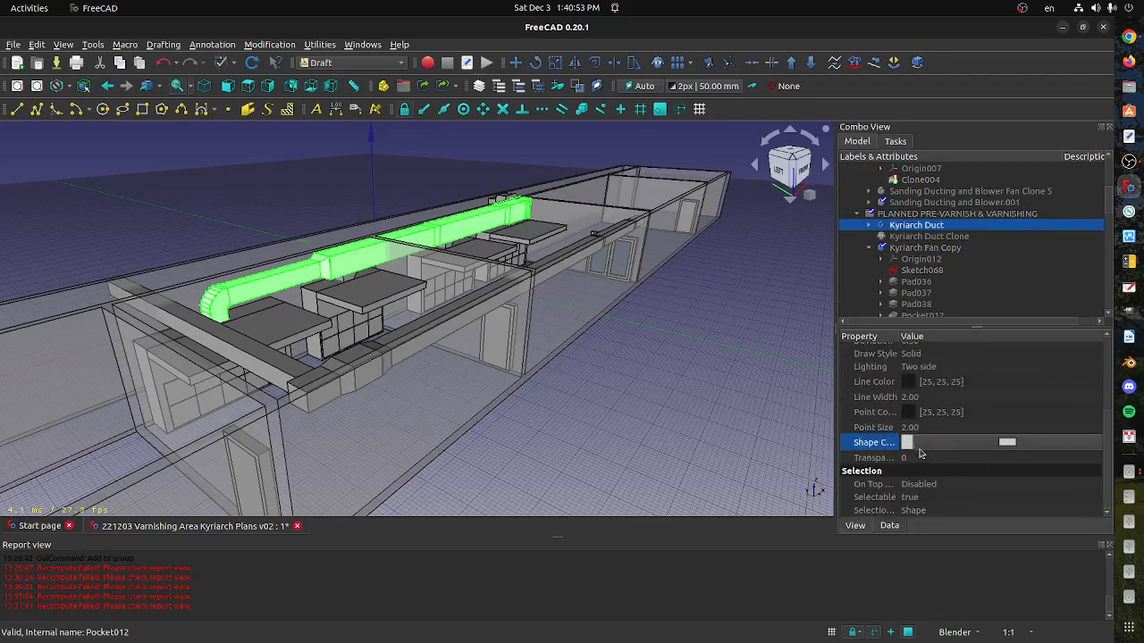
click(1008, 444)
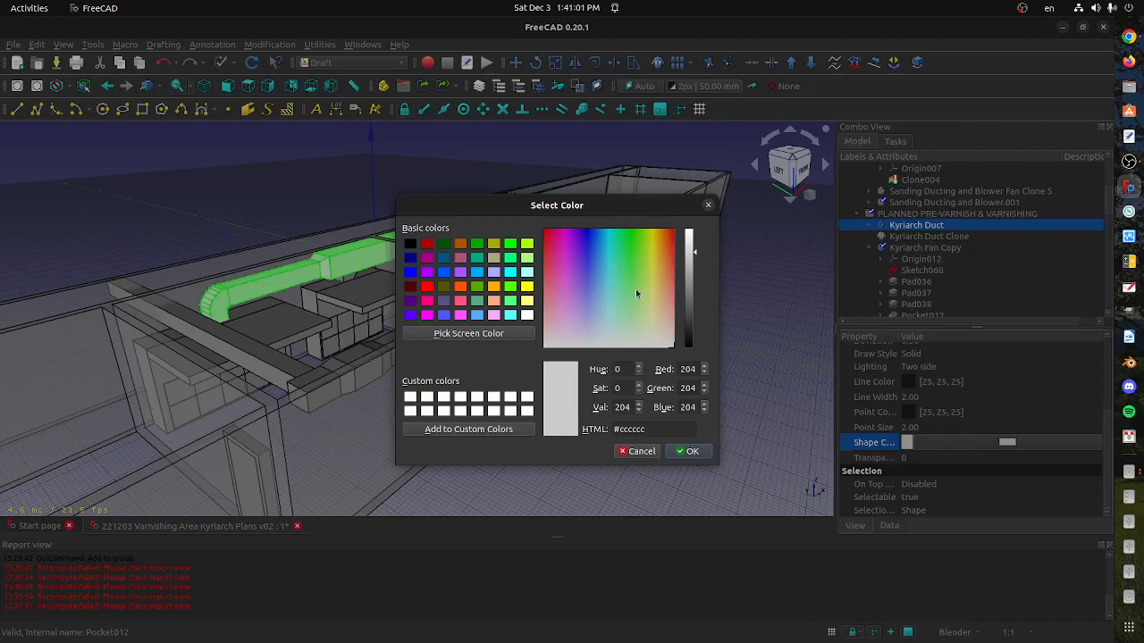
click(588, 250)
drag(588, 250, 594, 291)
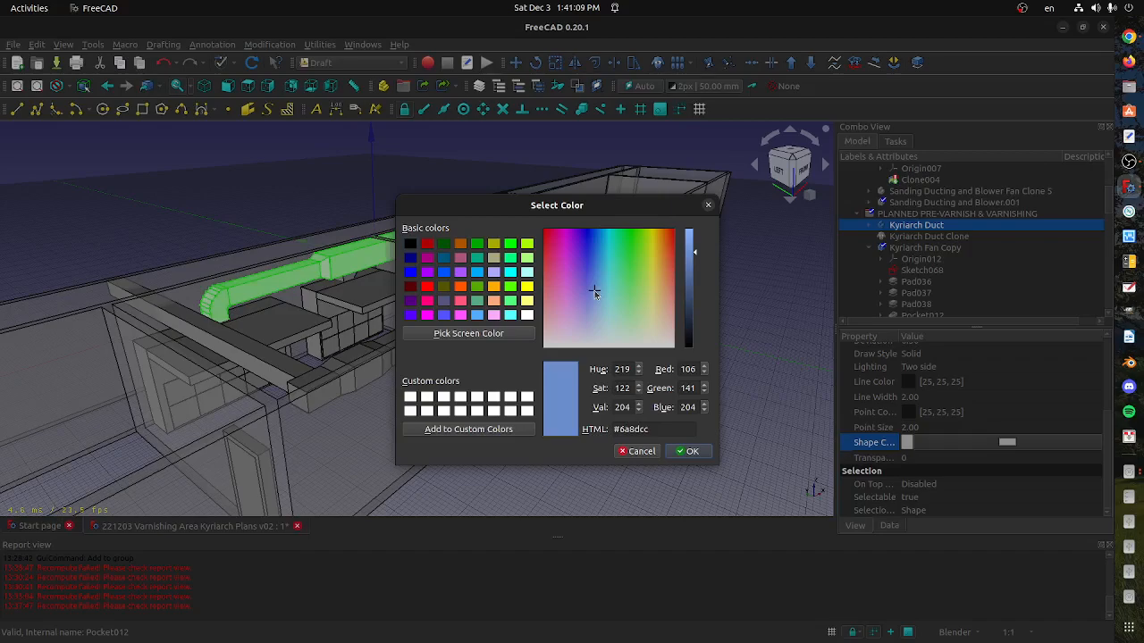
drag(594, 290, 609, 290)
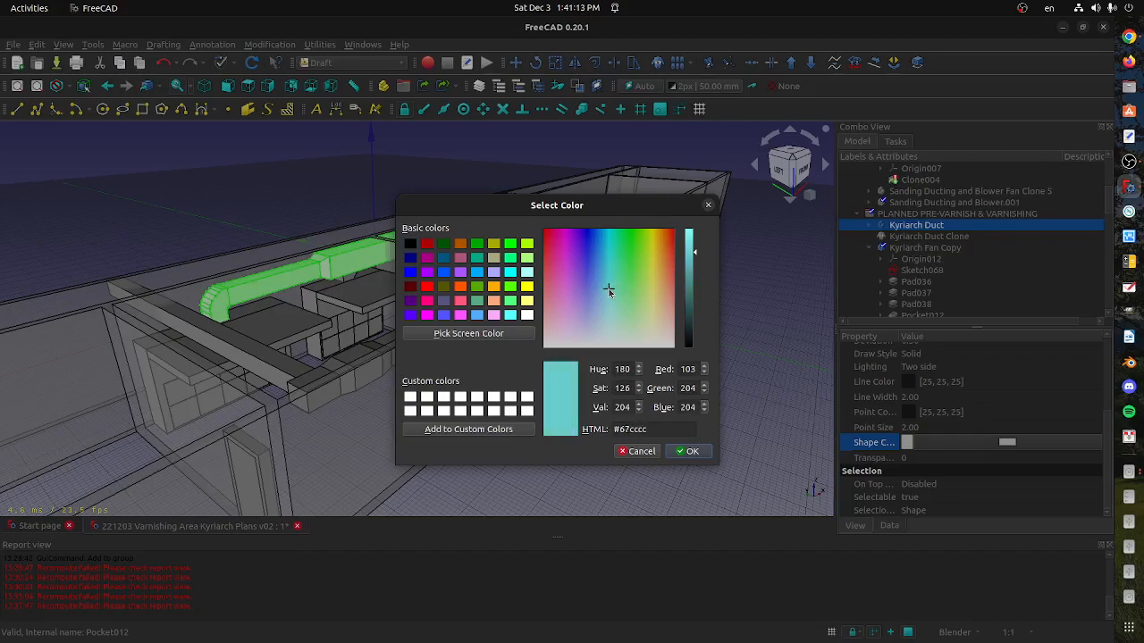
click(694, 451)
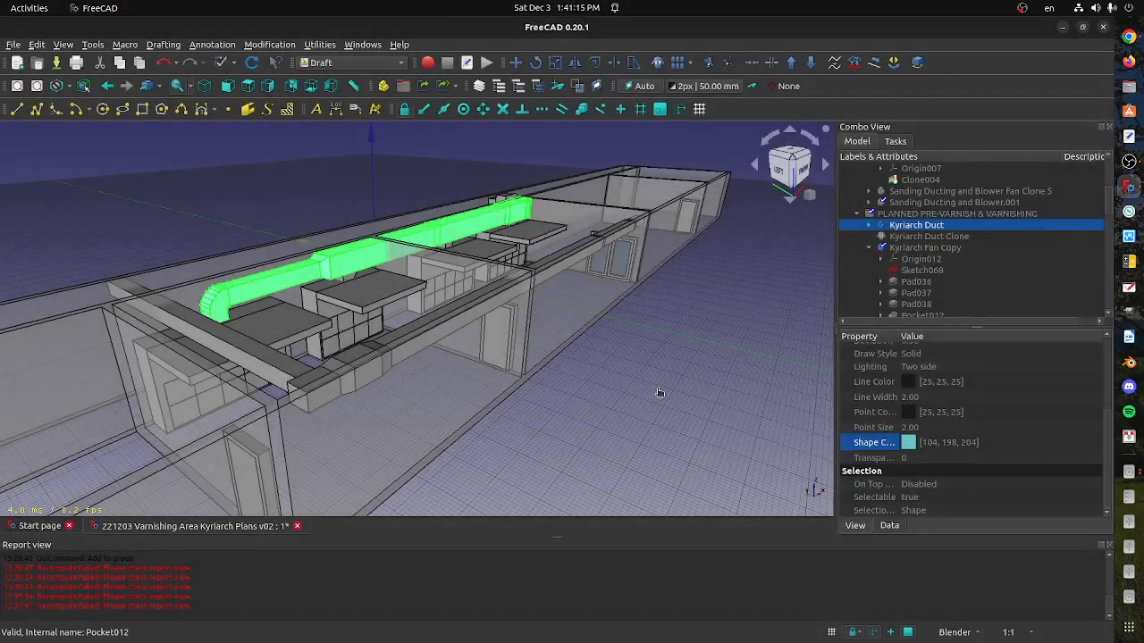
click(658, 392)
Locate the long duct along the front wall in the model tree, collapse its body and select FRESH AIR Duct riser
shift+middle_drag(521, 318, 427, 349)
scroll(493, 327, up, 6)
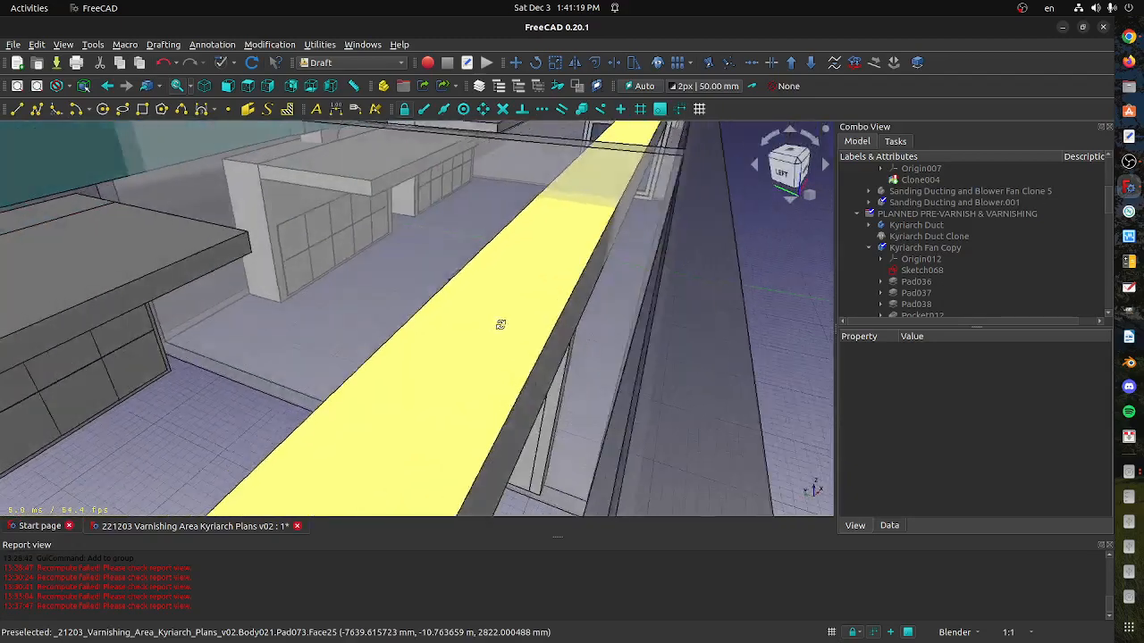
middle_drag(694, 301, 432, 348)
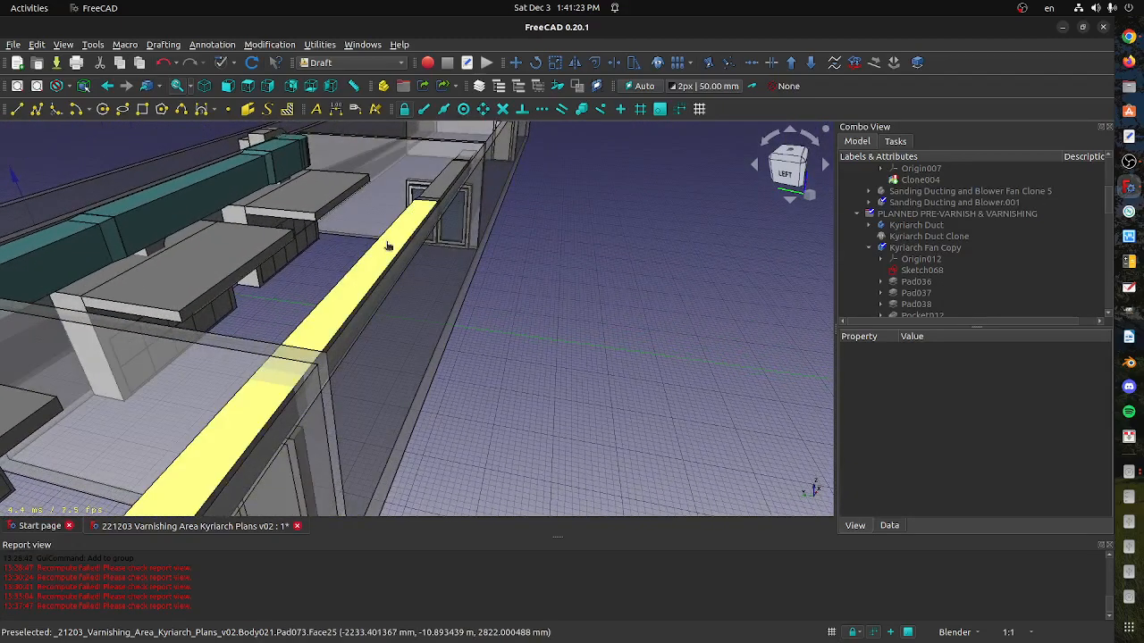
click(385, 239)
middle_drag(386, 241, 464, 209)
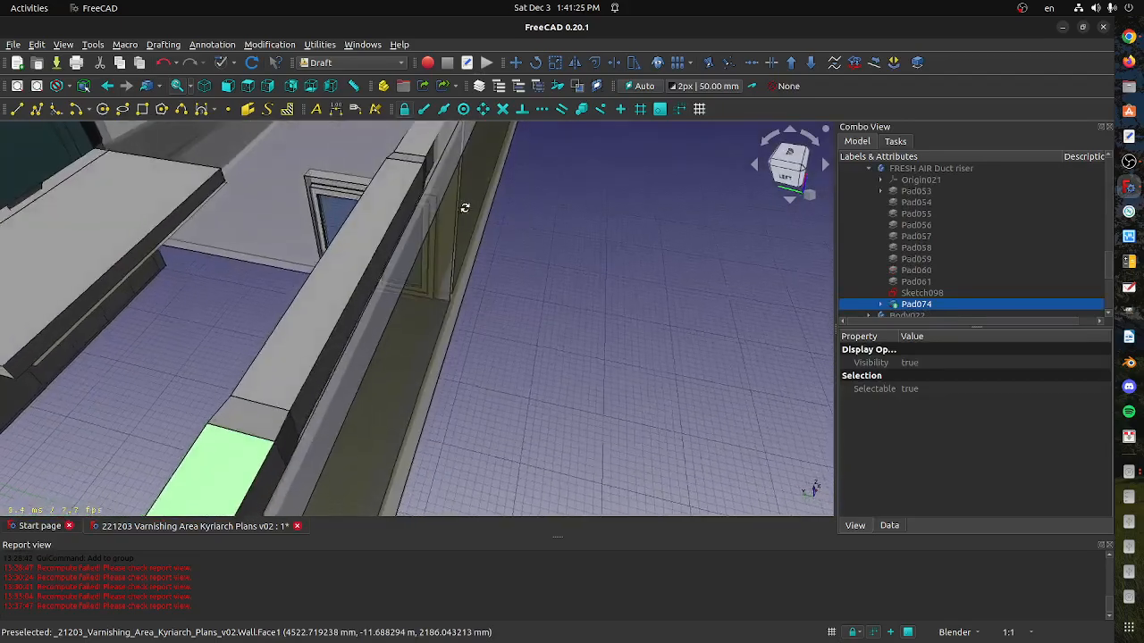
scroll(453, 210, down, 8)
scroll(463, 309, up, 5)
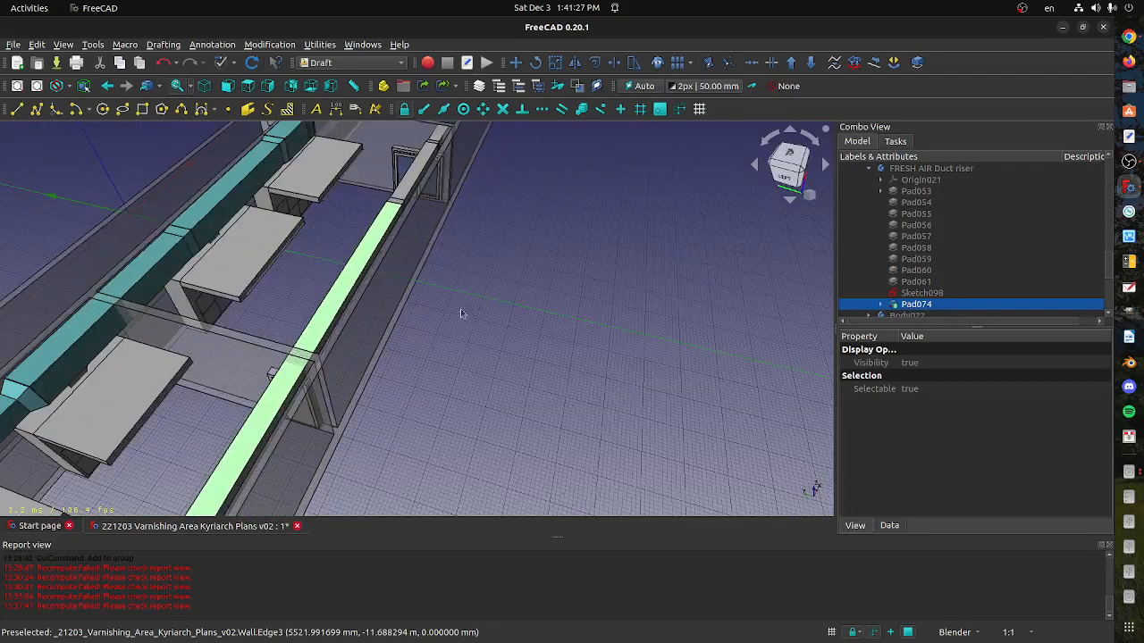
scroll(918, 280, down, 3)
scroll(918, 280, up, 4)
click(870, 204)
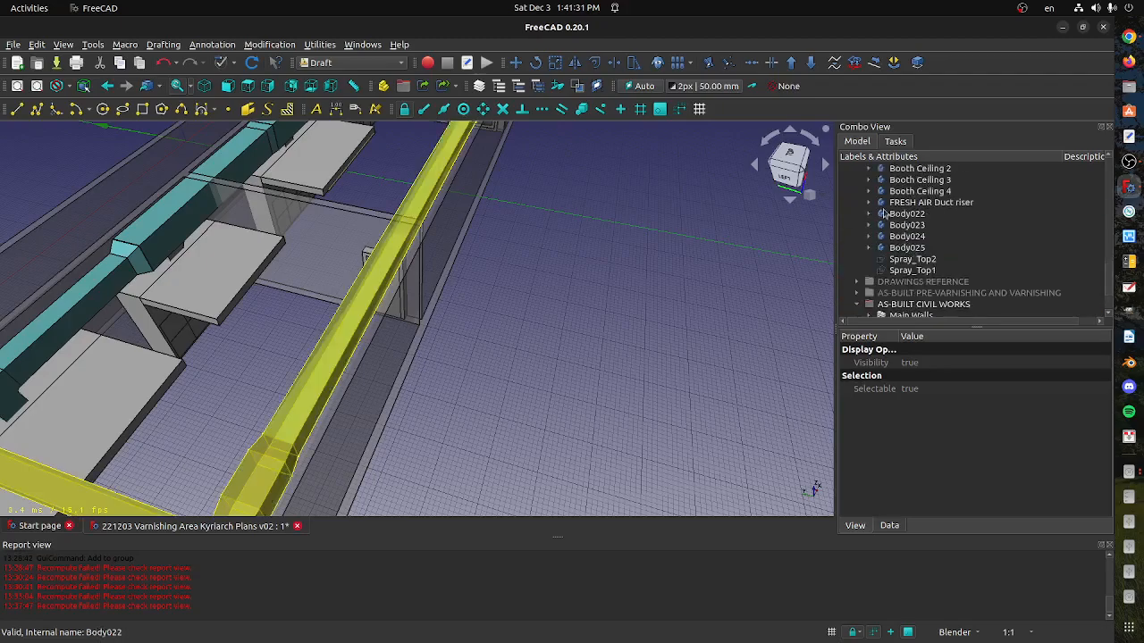
click(912, 203)
Set the FRESH AIR Duct riser's shape color to light yellow (#ffff7f) and clear the selection
scroll(402, 409, down, 4)
shift+middle_drag(405, 416, 356, 364)
click(914, 515)
click(976, 513)
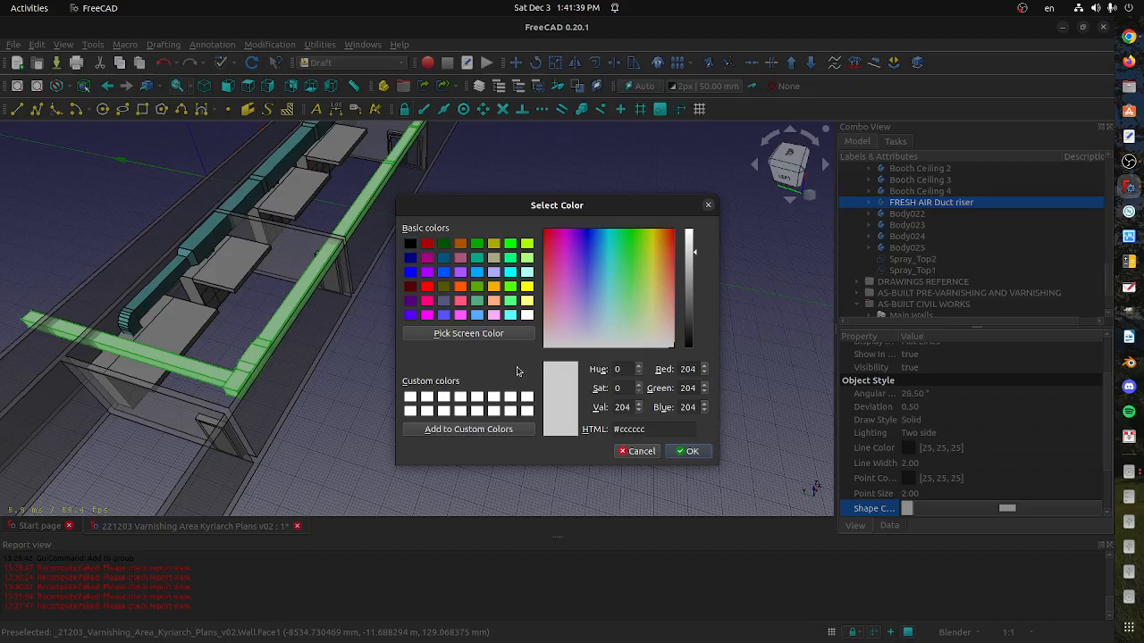
click(528, 301)
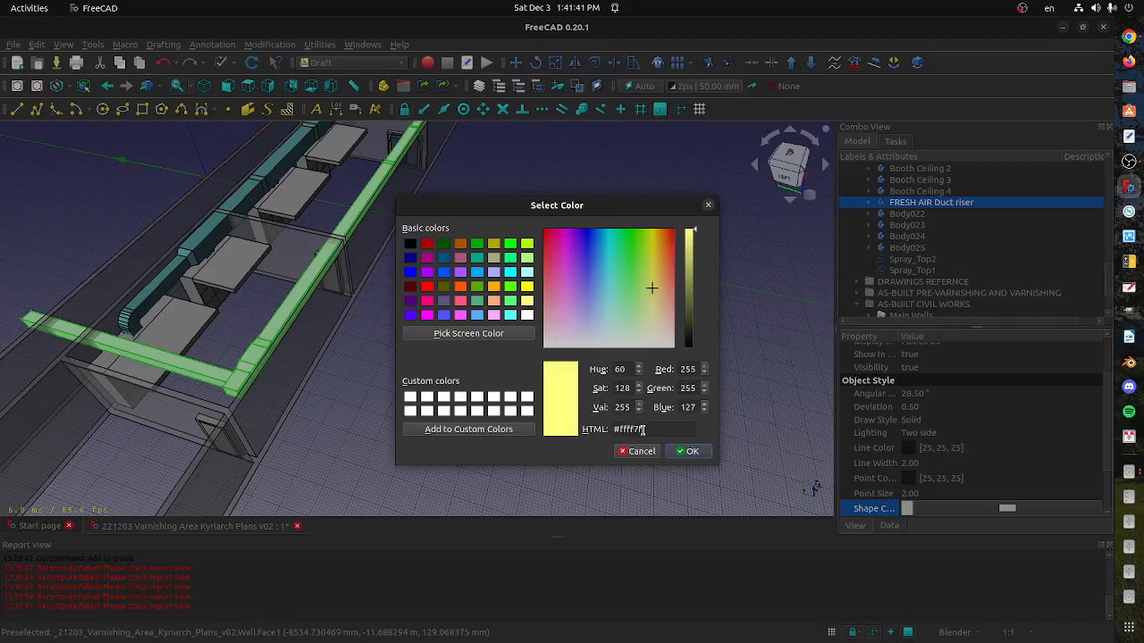
click(672, 451)
click(462, 360)
middle_drag(443, 367, 540, 340)
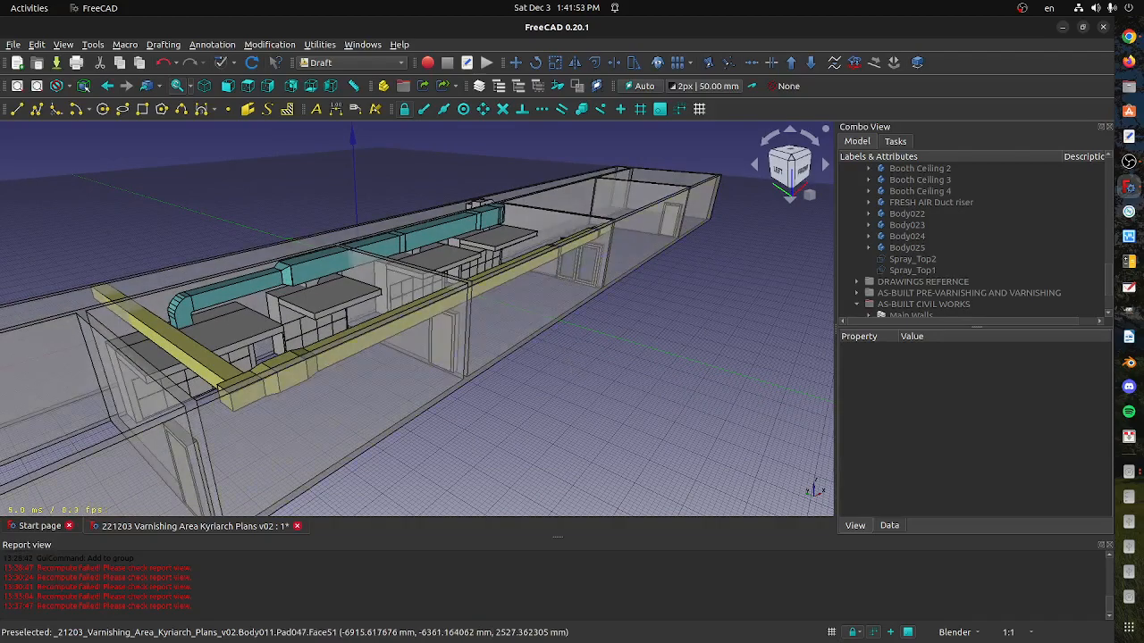
Save the varnishing area document with its recolored ducts
key(alt+Tab)
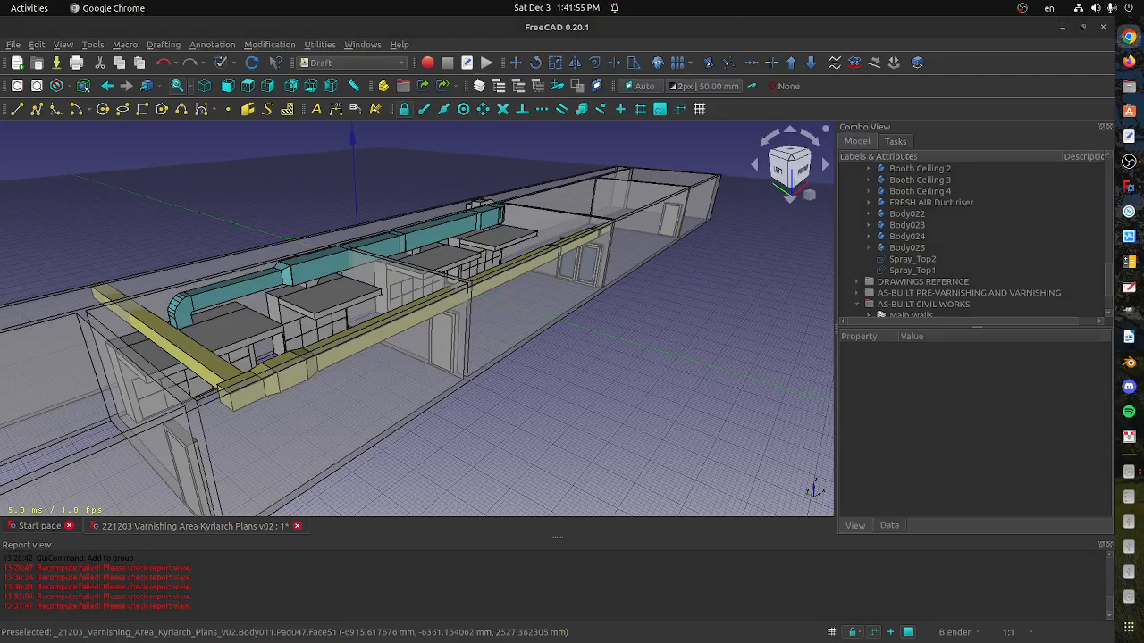
click(13, 44)
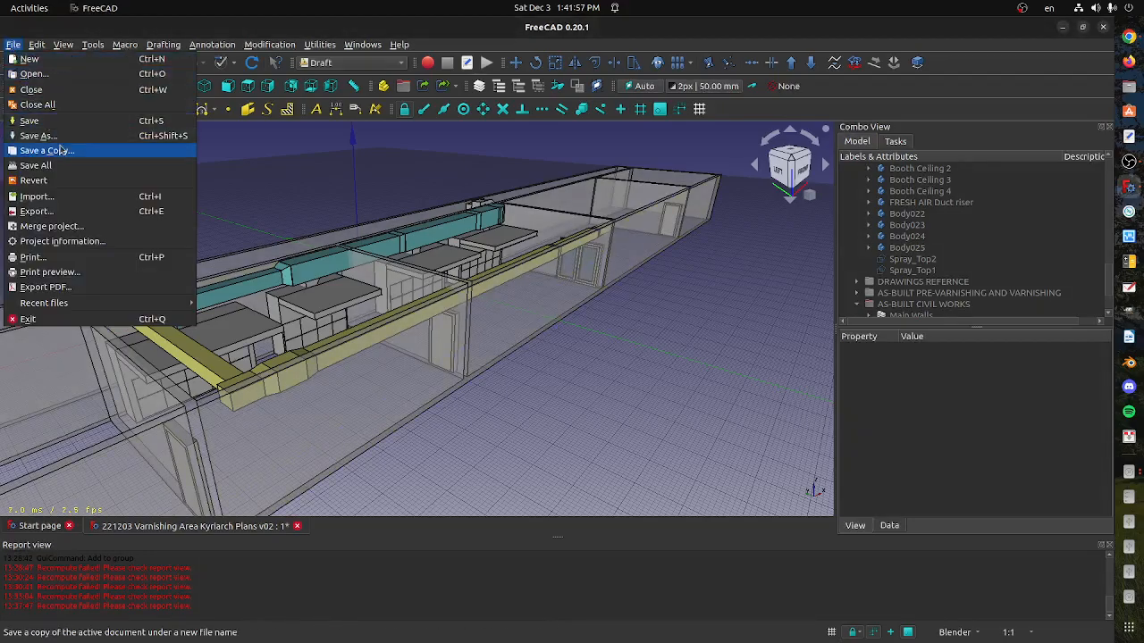
click(29, 121)
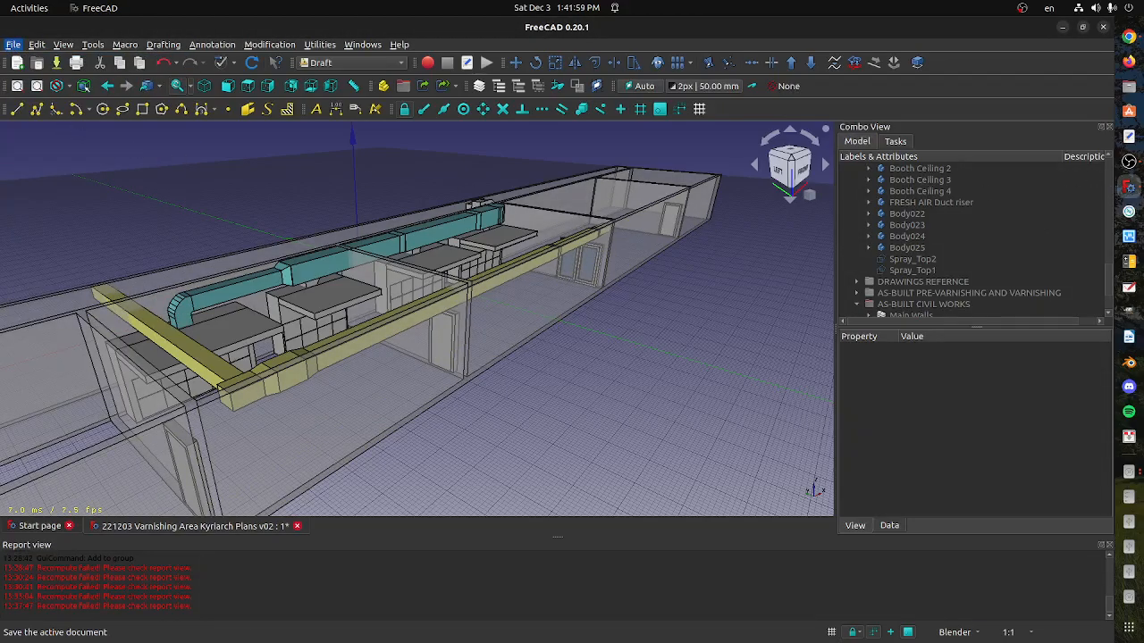
Select 221203 Varnishing Area Kyriarch Plans v02.FCStd in the 221026 WORK files folder of the Files app, switch to Chrome, and return to FreeCAD
key(alt+Tab)
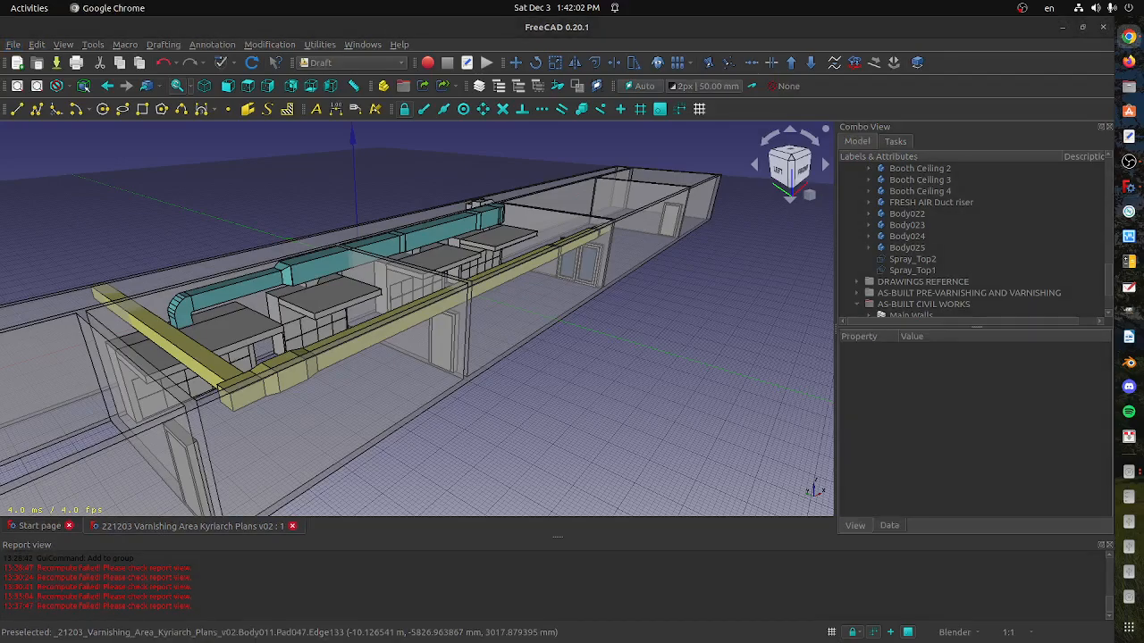
click(1129, 86)
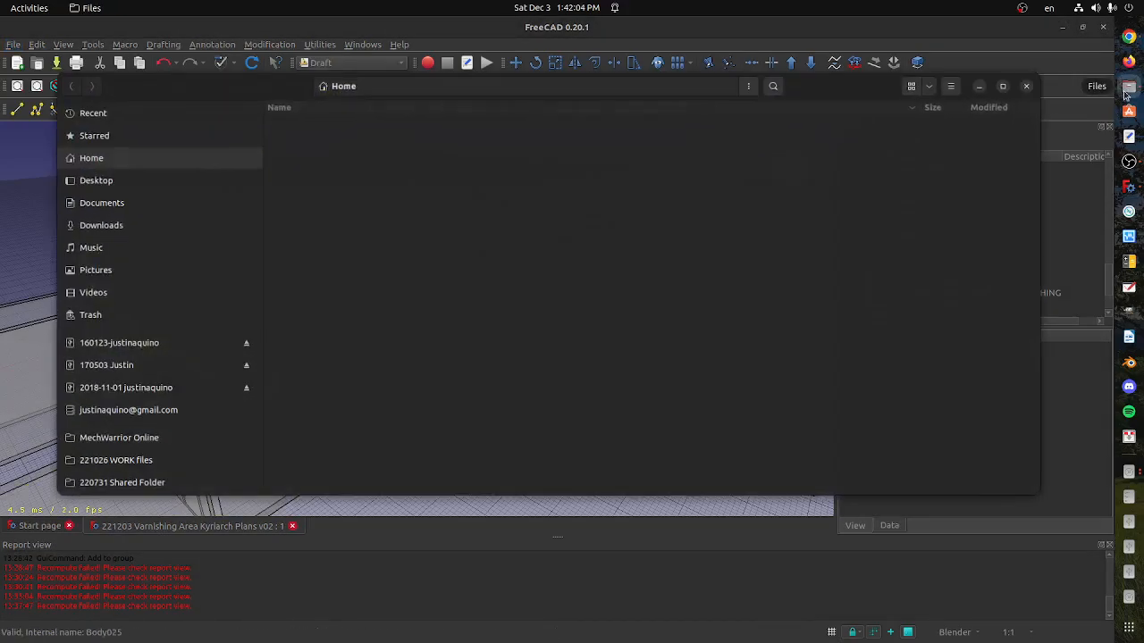
click(158, 458)
click(356, 320)
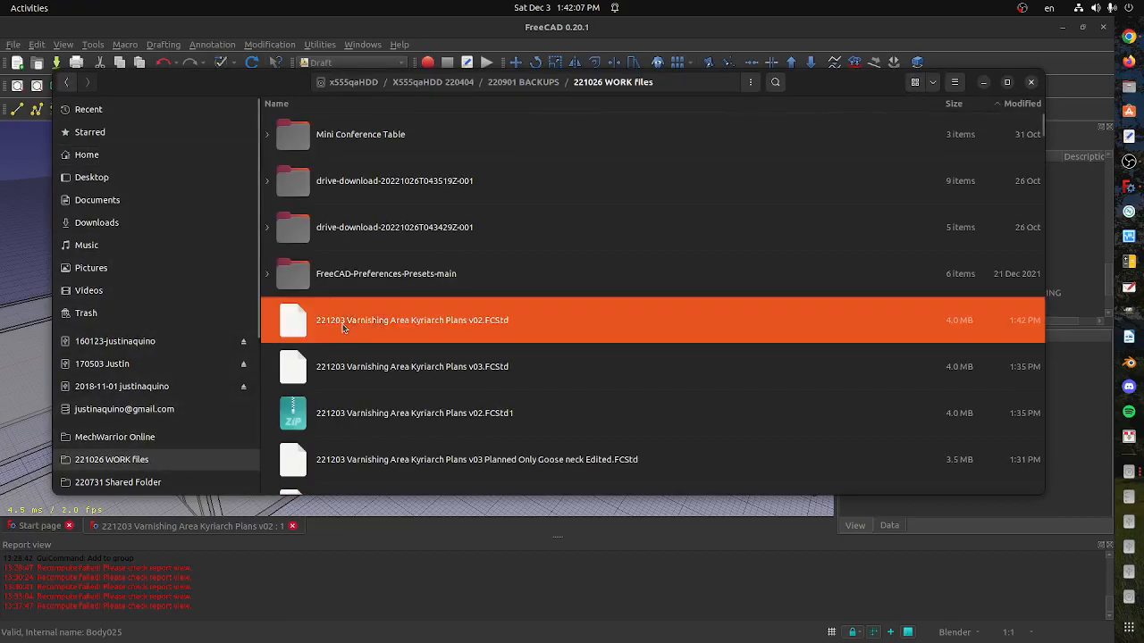
click(1128, 36)
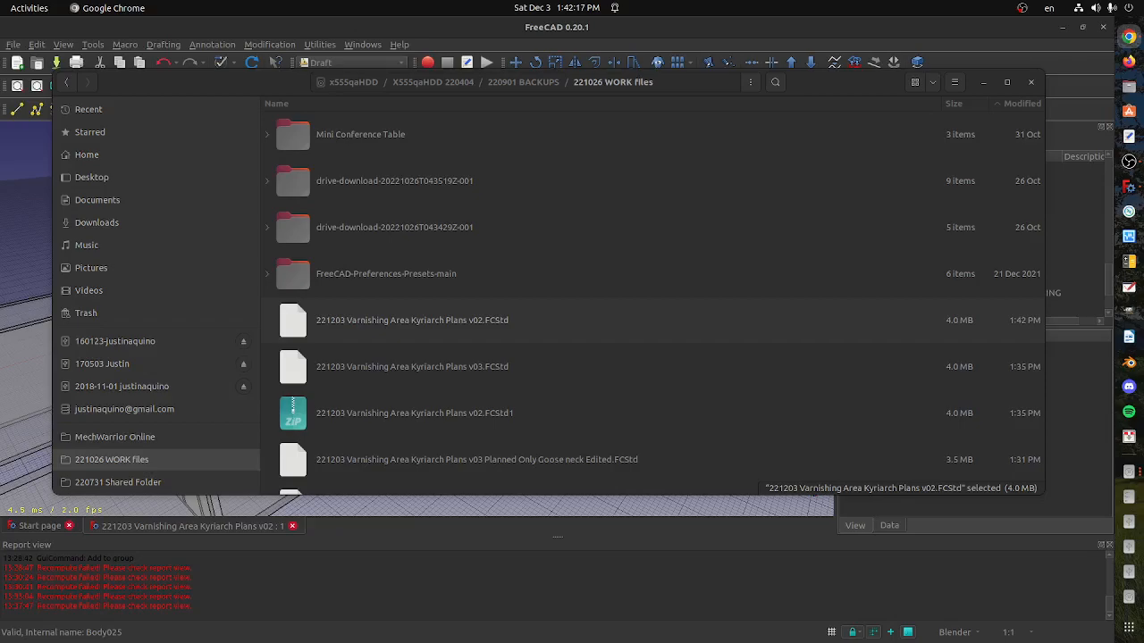
click(738, 604)
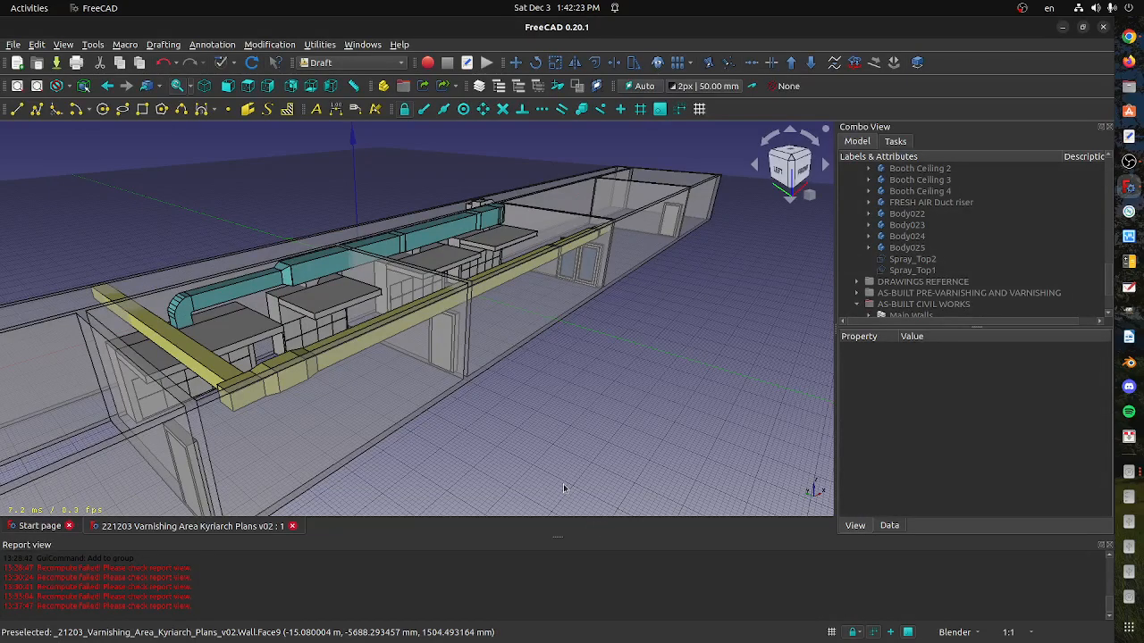
Capture a screenshot of a rectangular area covering most of the 3D view of the colored ducts
key(Print)
drag(33, 119, 725, 521)
key(Return)
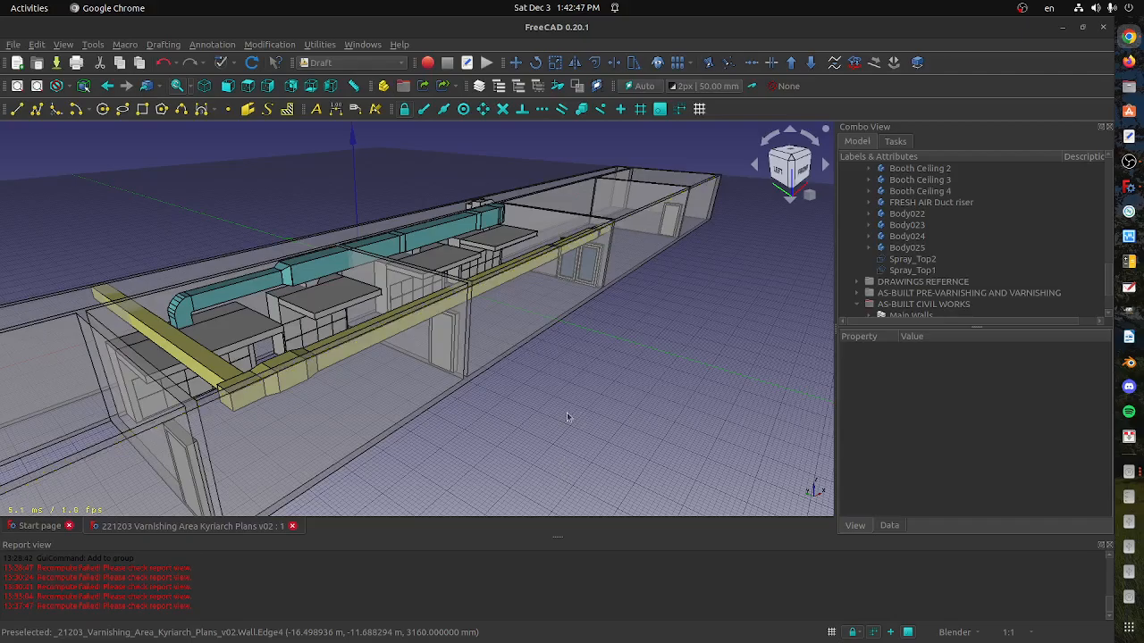
Capture the same screen area with the ducts and booths seen from the front, and switch to Chrome
middle_drag(570, 414, 384, 397)
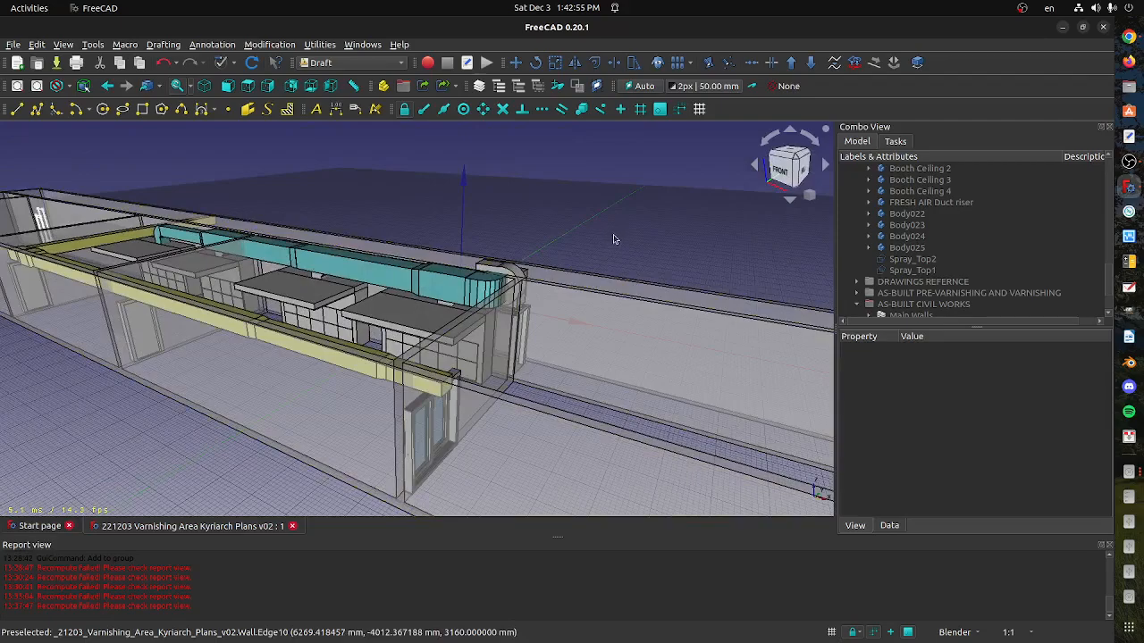
shift+middle_drag(537, 400, 644, 417)
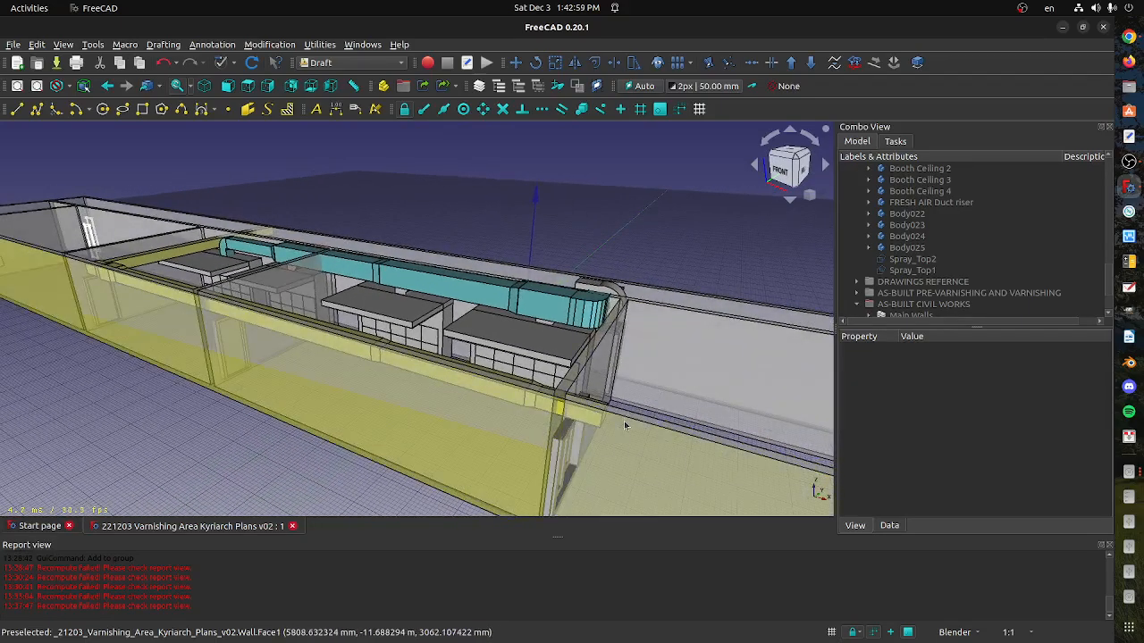
key(Print)
key(Return)
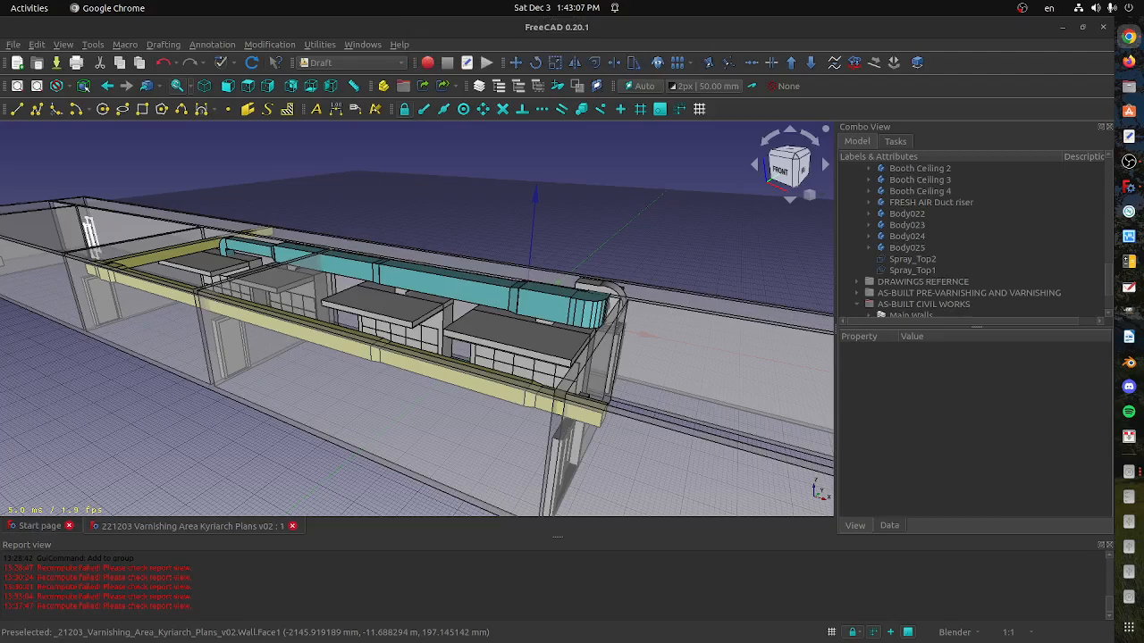
click(155, 437)
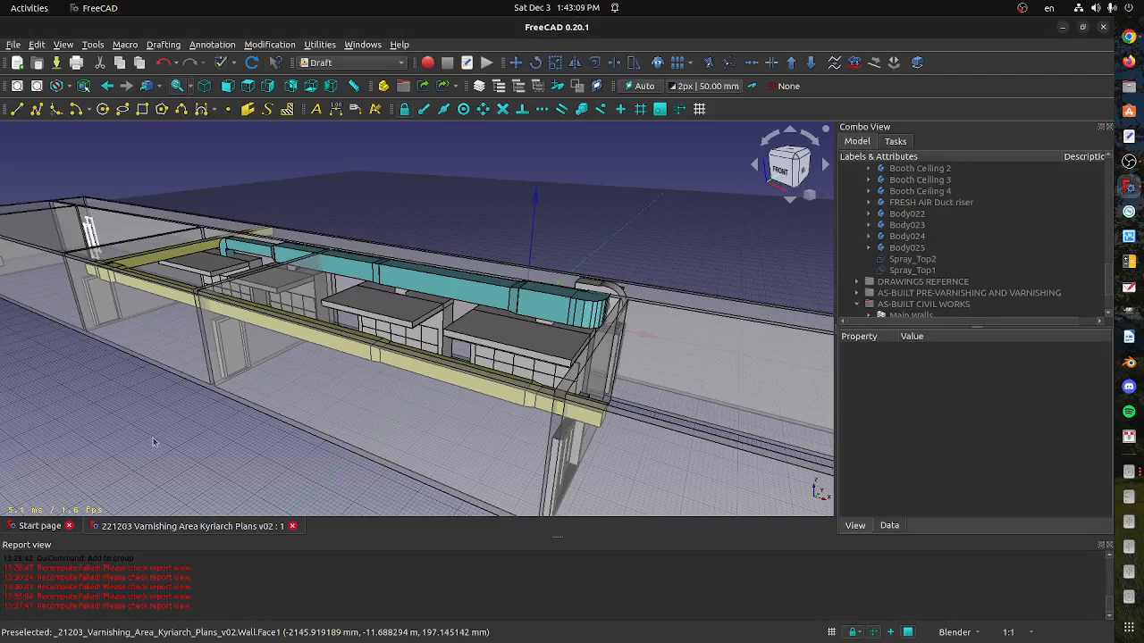
key(Print)
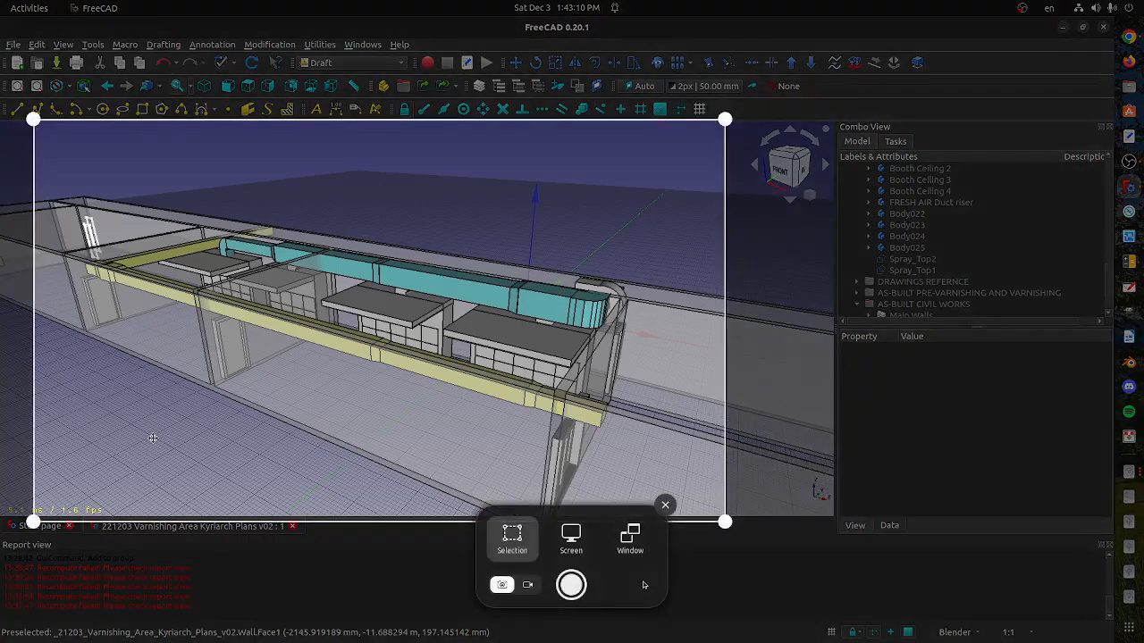
key(Return)
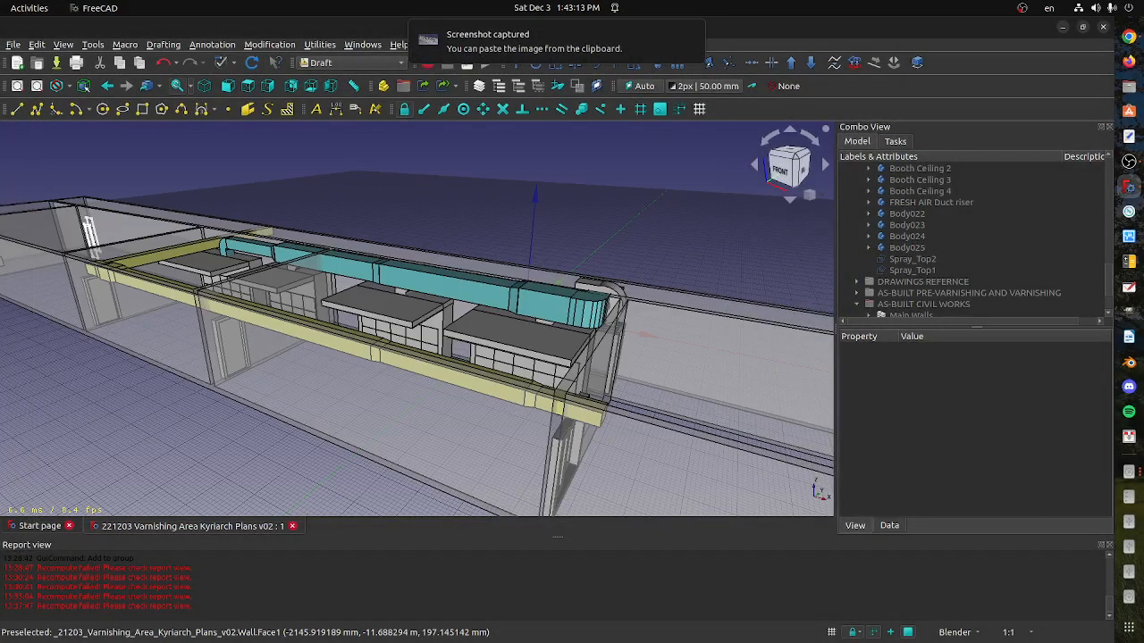
key(alt+Tab)
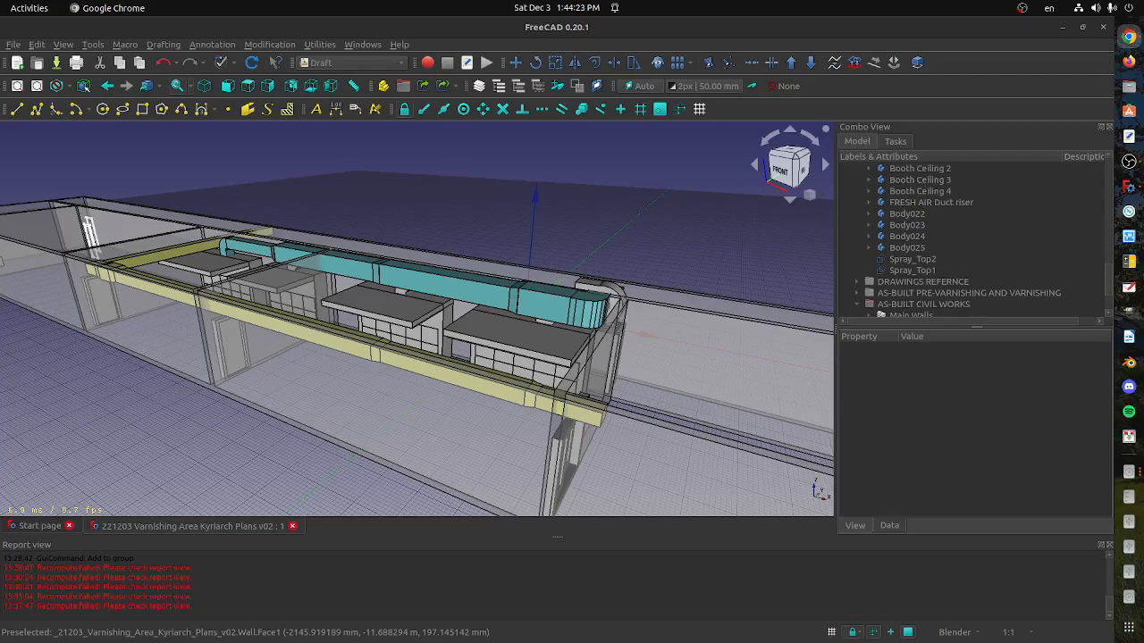
Locate the blower's body in the model tree from its curved casing, collapse it and select Kyriarch Fan Copy
scroll(395, 284, up, 3)
middle_drag(395, 283, 396, 210)
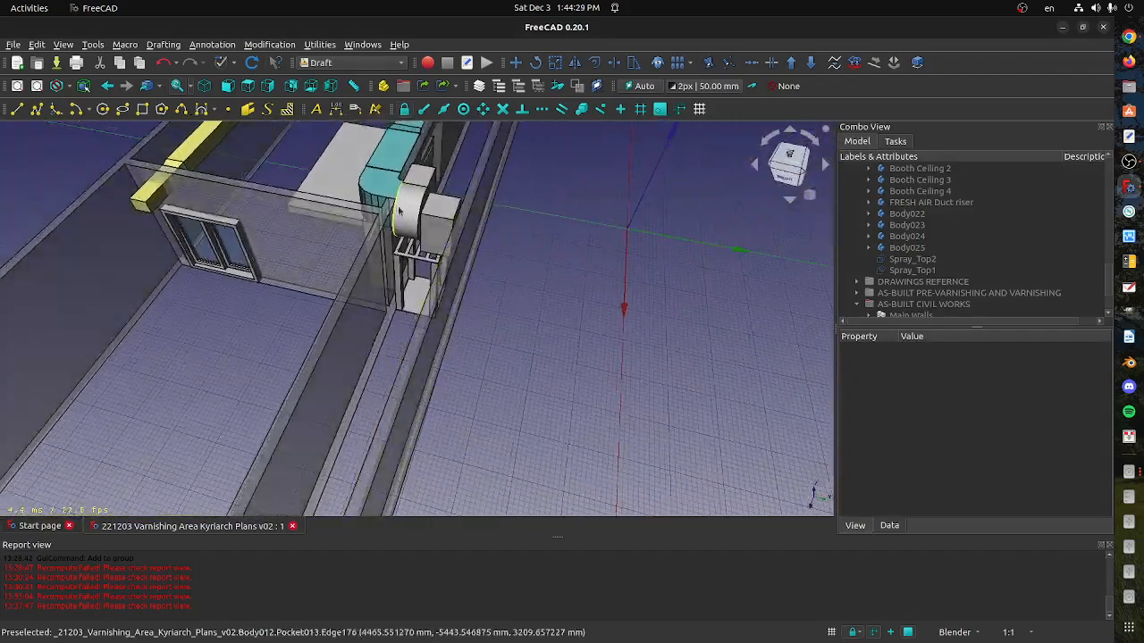
click(397, 210)
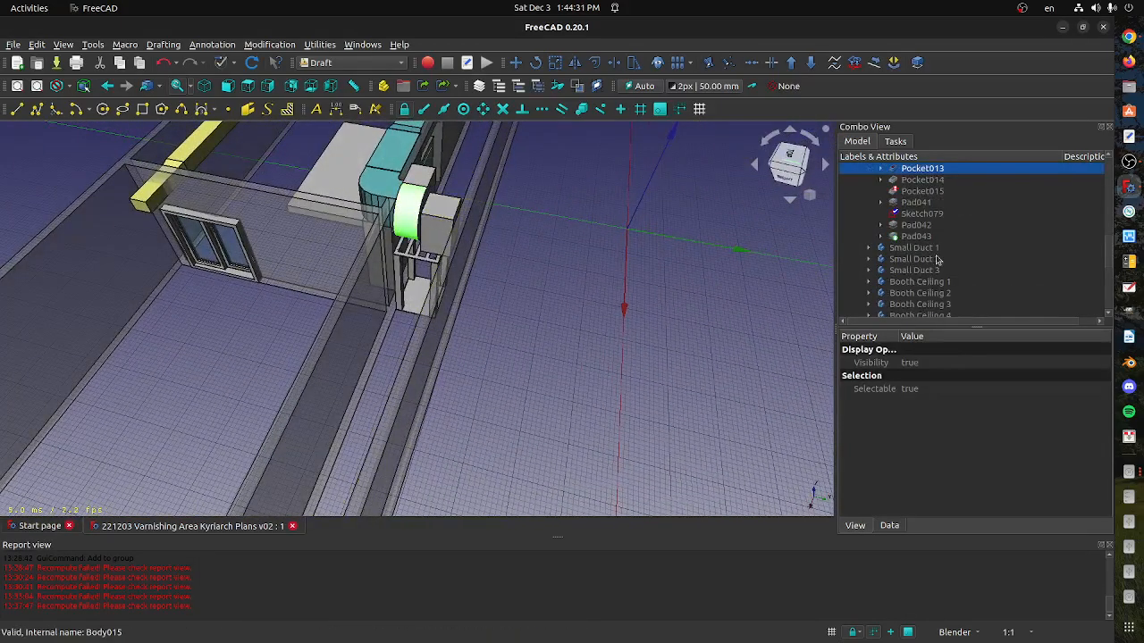
scroll(936, 259, up, 1)
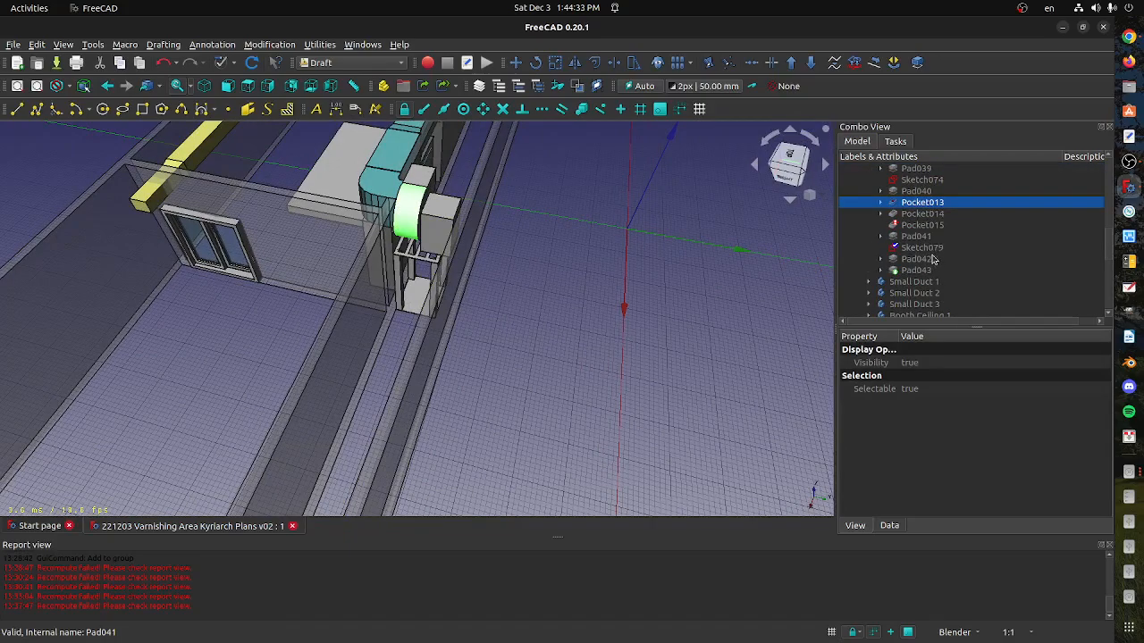
scroll(931, 259, up, 3)
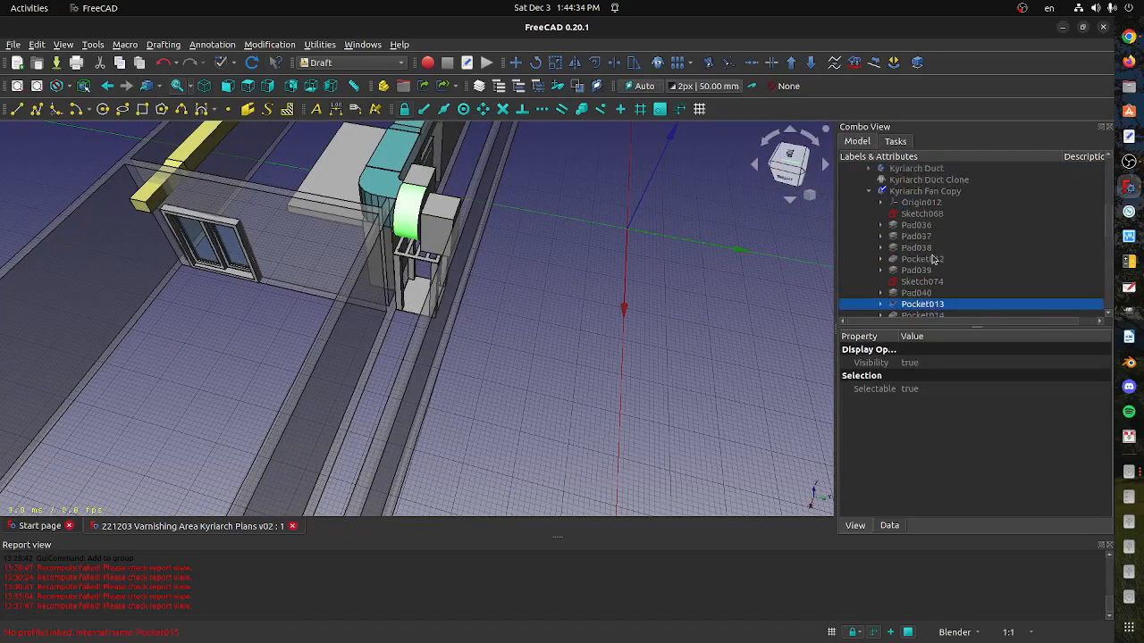
click(871, 193)
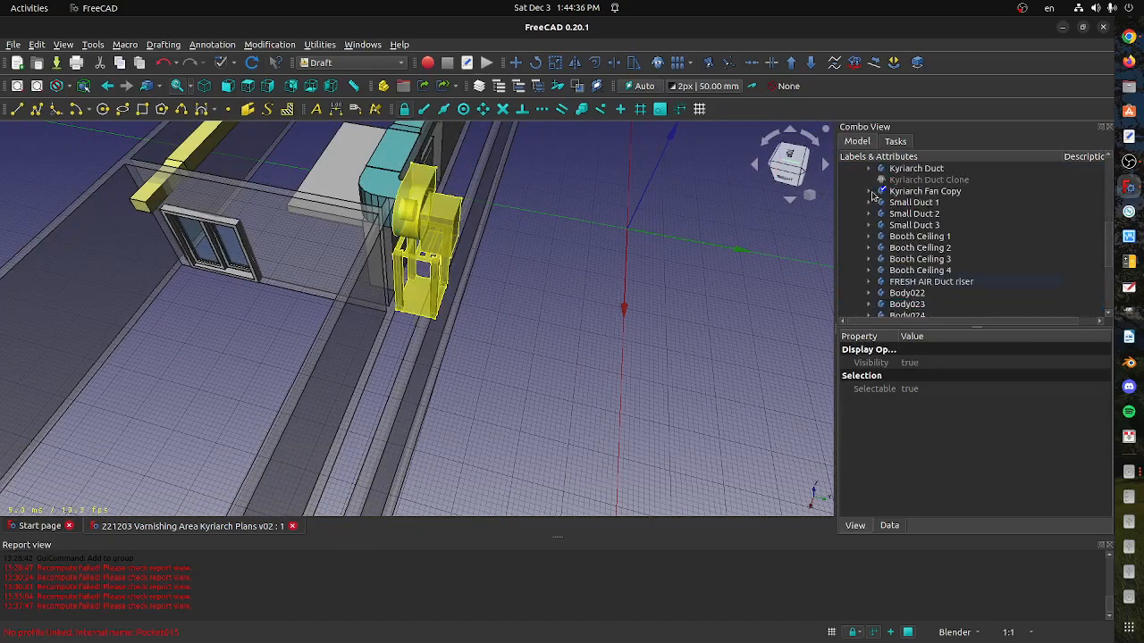
click(921, 192)
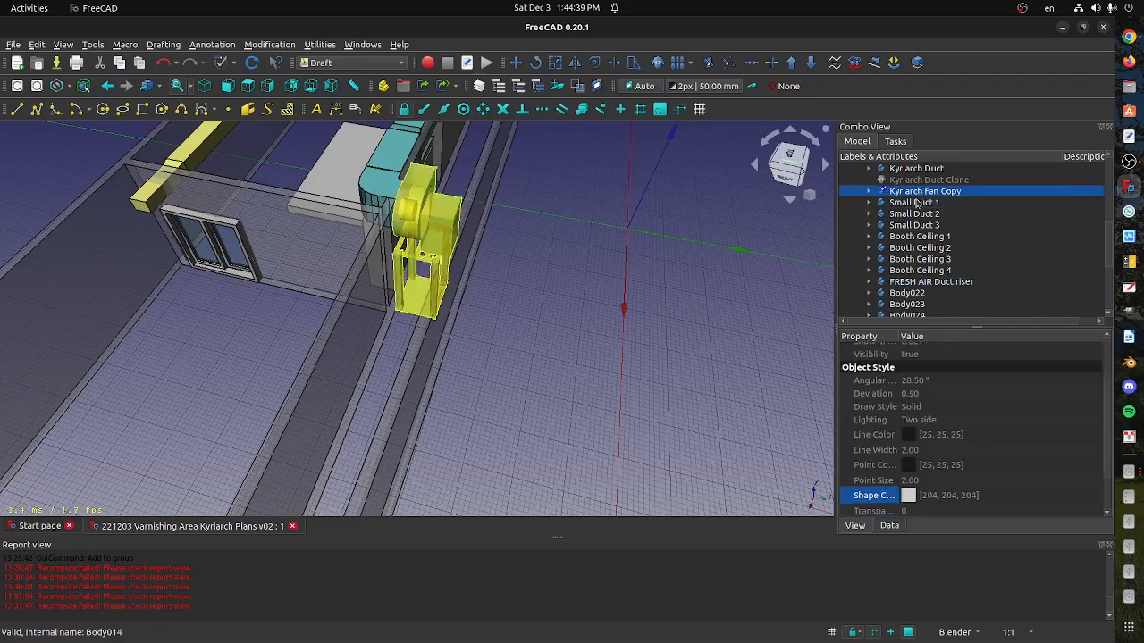
Rename the Kyriarch Fan Copy body as BLOWER AND STAND
right_click(917, 194)
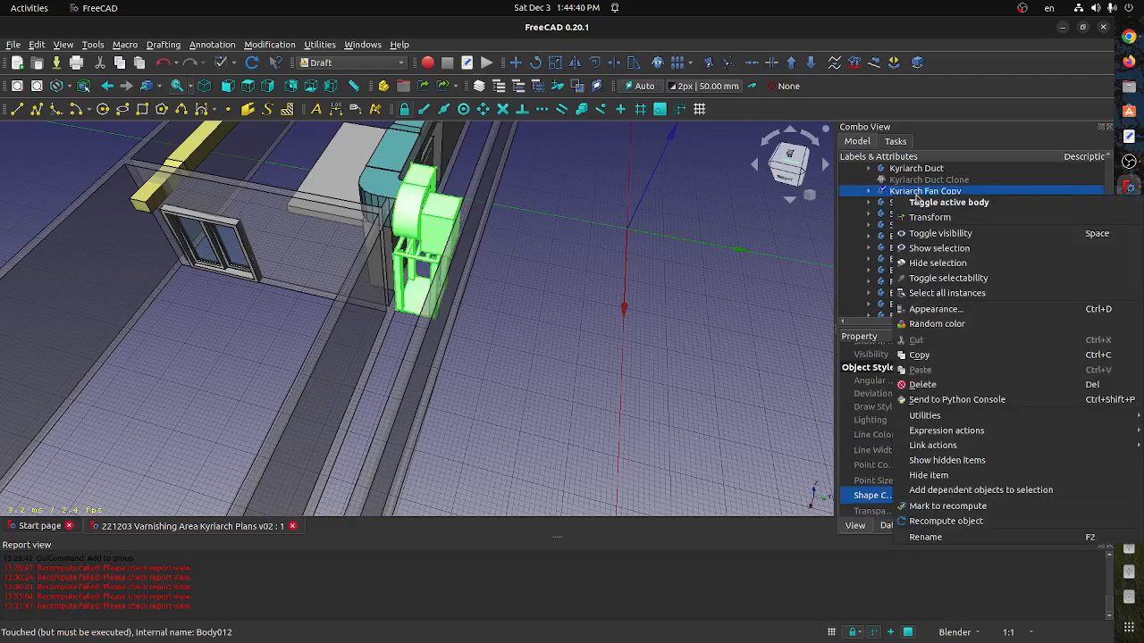
click(944, 537)
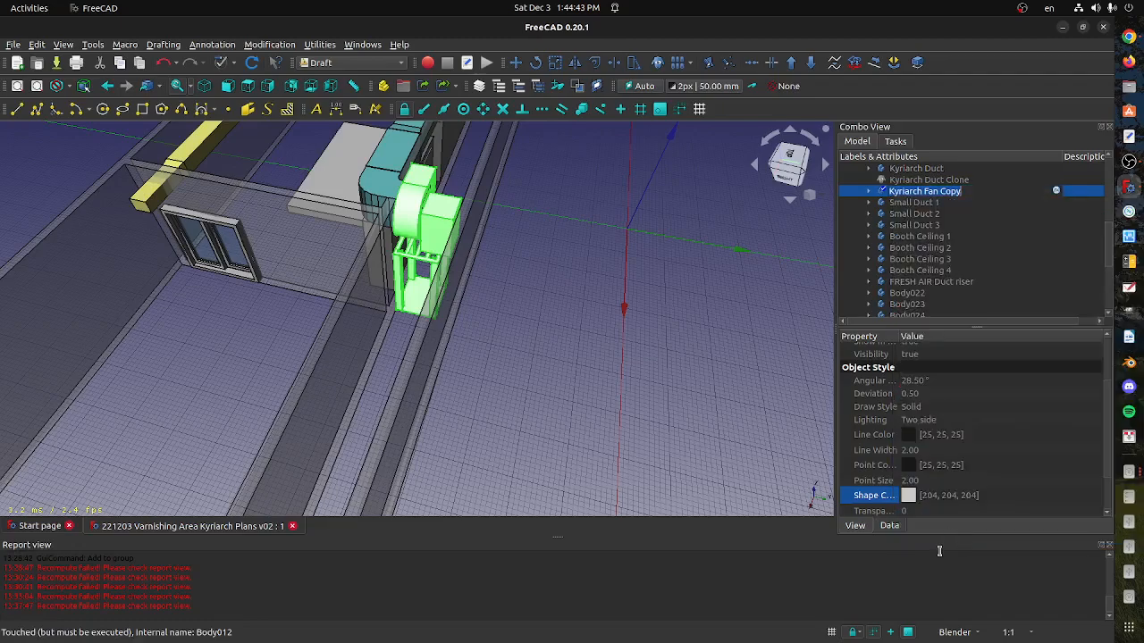
key(Home)
key(shift+Right)
key(shift+Right)
key(shift+Right)
key(shift+Right)
key(shift+Right)
key(shift+Right)
key(shift+Right)
key(shift+Right)
key(shift+Right)
key(shift+Right)
key(shift+Right)
key(shift+Right)
key(shift+Right)
key(shift+Right)
key(shift+Right)
key(shift+Right)
key(shift+Right)
text(BOWER AN)
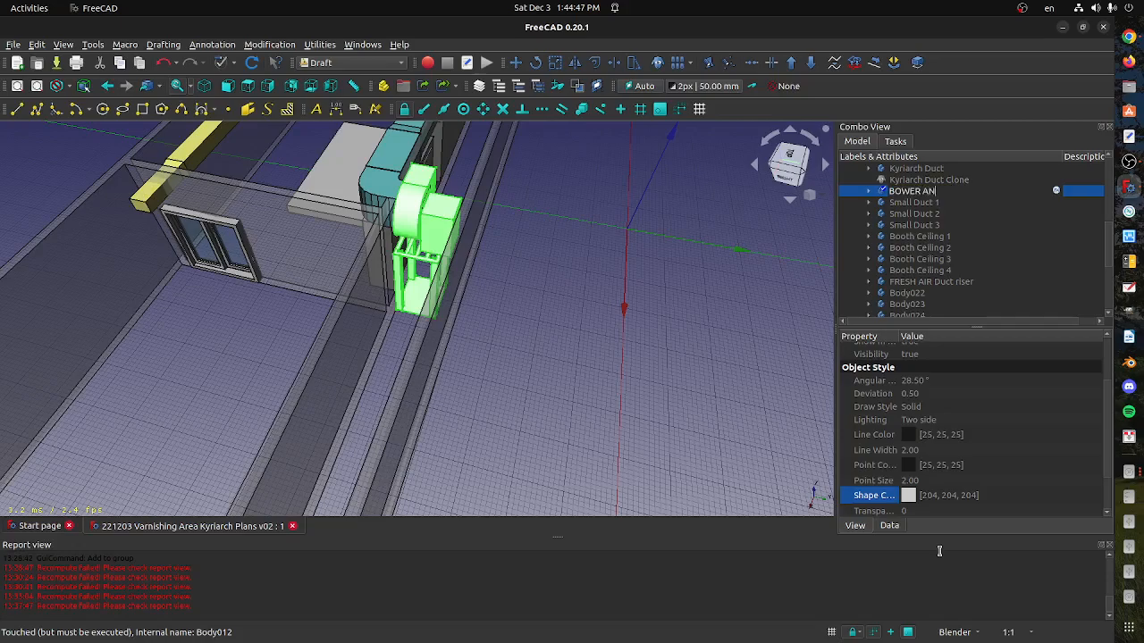
key(BackSpace)
key(BackSpace)
key(BackSpace)
key(BackSpace)
key(BackSpace)
key(BackSpace)
key(BackSpace)
text(LOWER AND STAND)
key(Return)
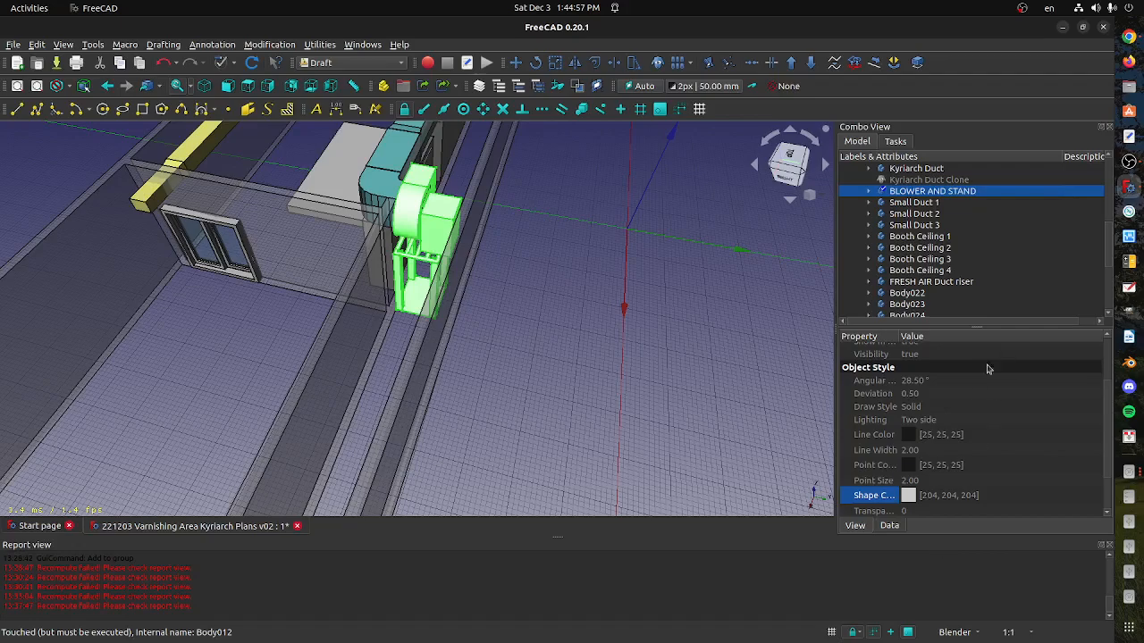
Set the shape color of BLOWER AND STAND to bright green (0, 255, 0) and clear the selection
click(912, 497)
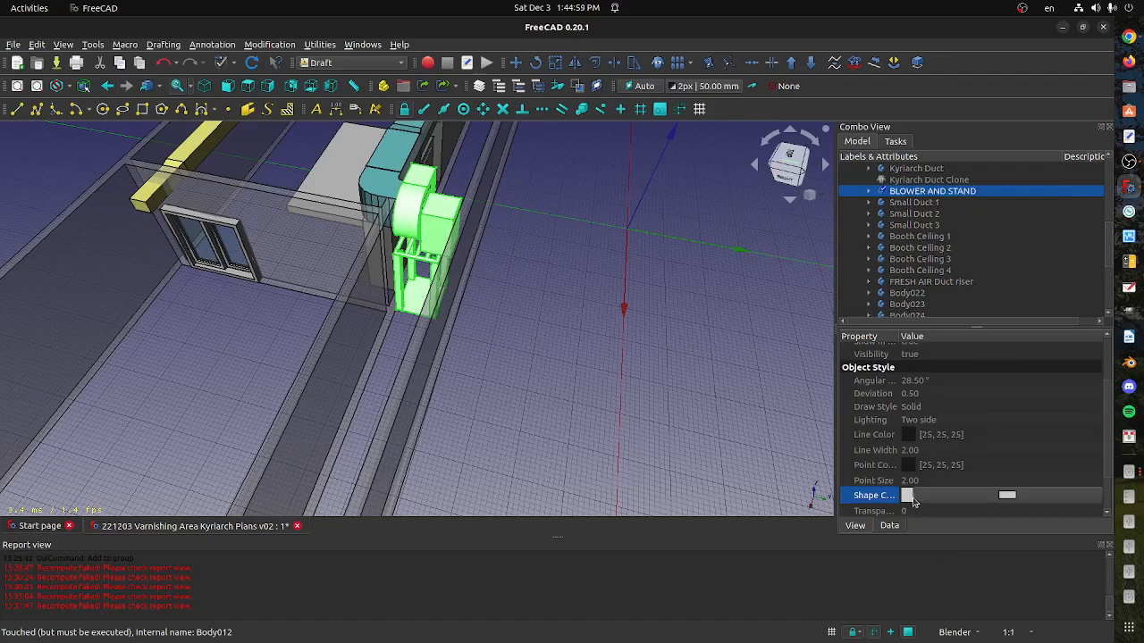
click(993, 498)
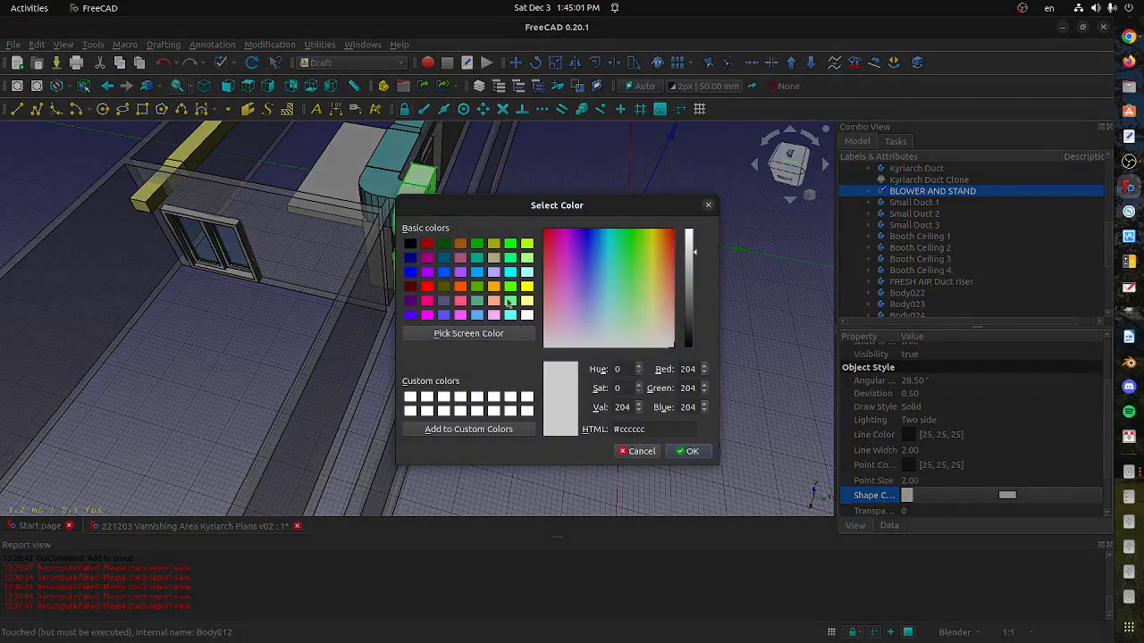
click(510, 247)
click(690, 454)
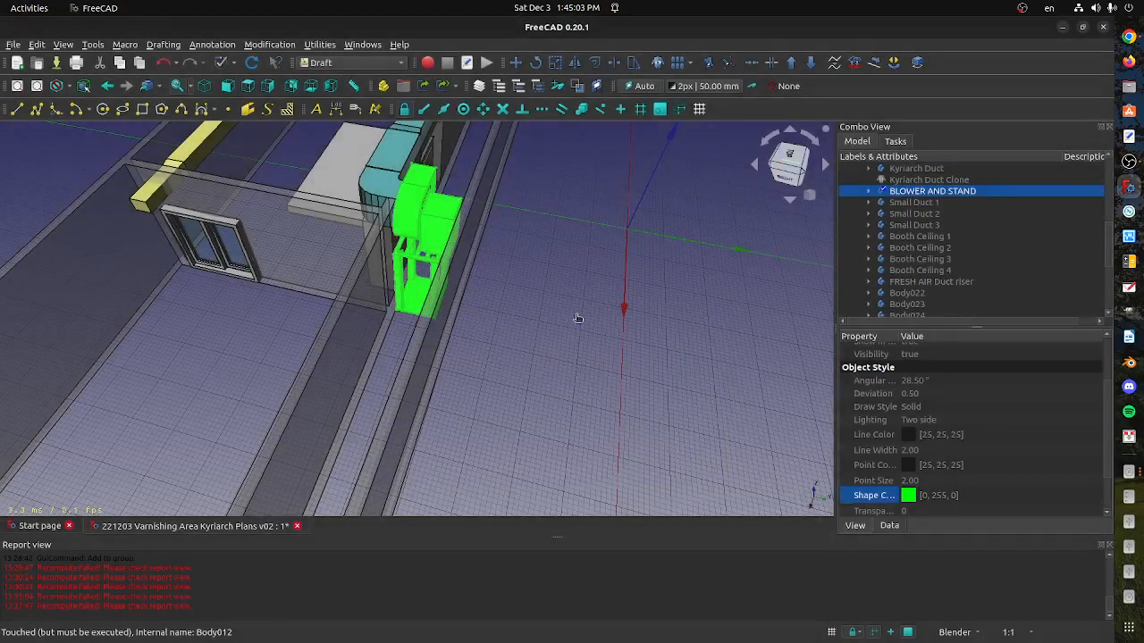
click(577, 319)
middle_drag(482, 317, 657, 413)
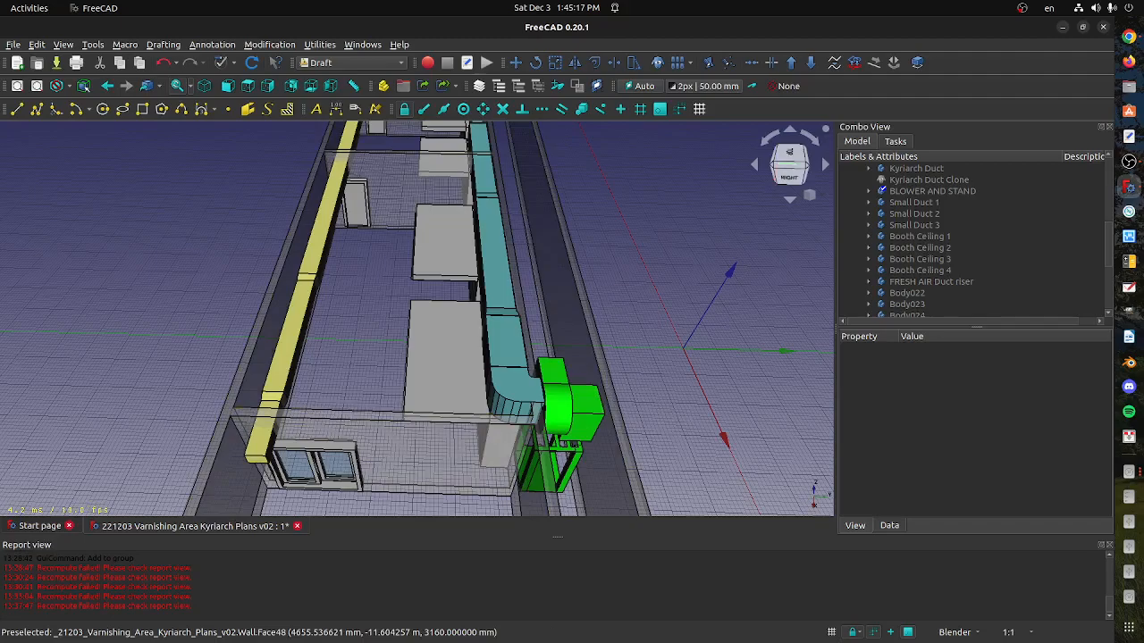
Reopen the 221026 WORK files folder in the Files app and pick out the v02 FCStd file of the varnishing area plans
key(alt+Tab)
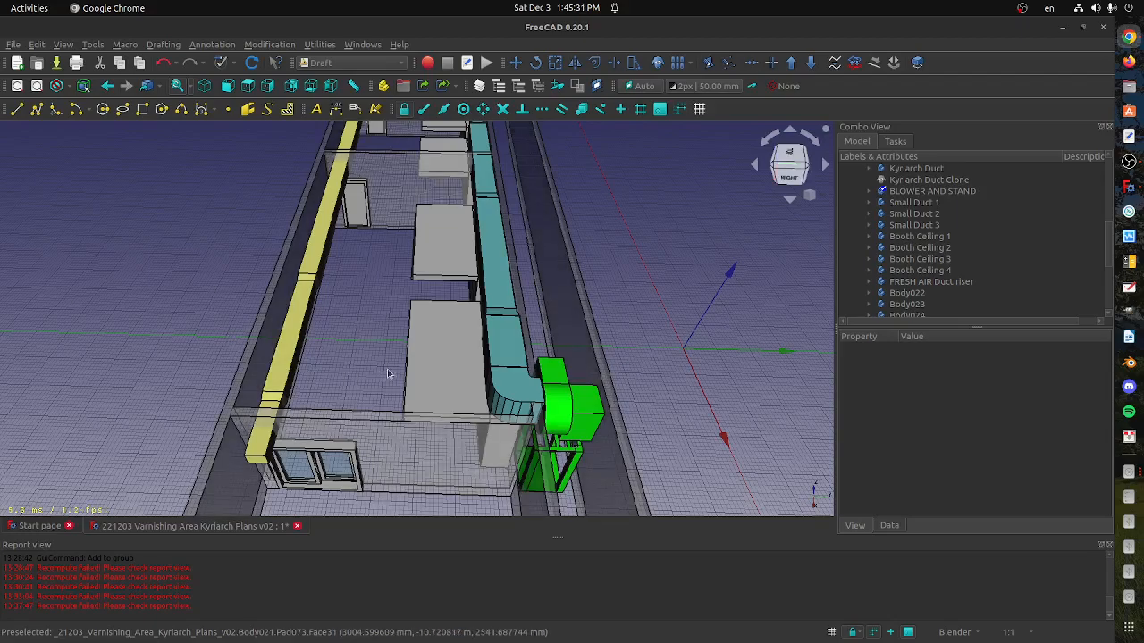
click(1128, 85)
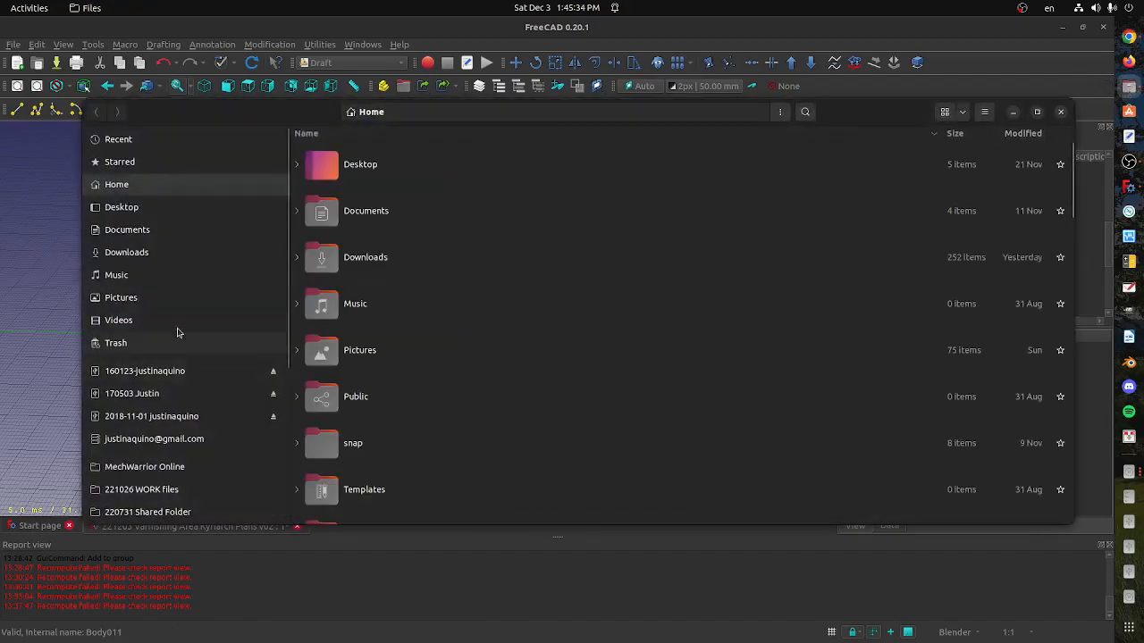
click(198, 490)
click(412, 358)
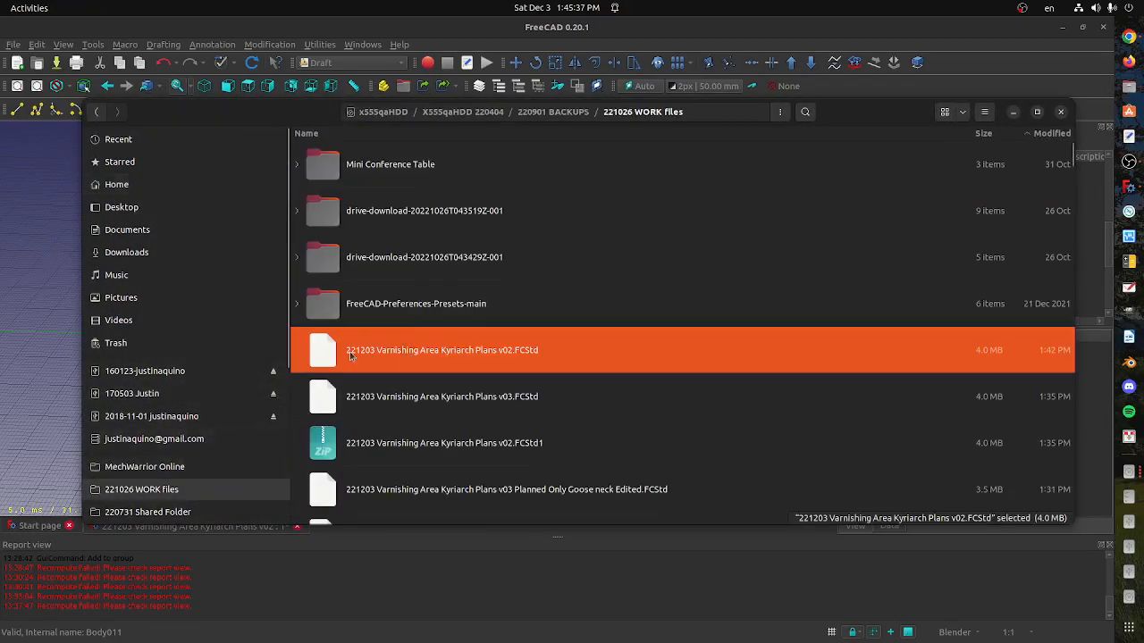
drag(325, 348, 398, 357)
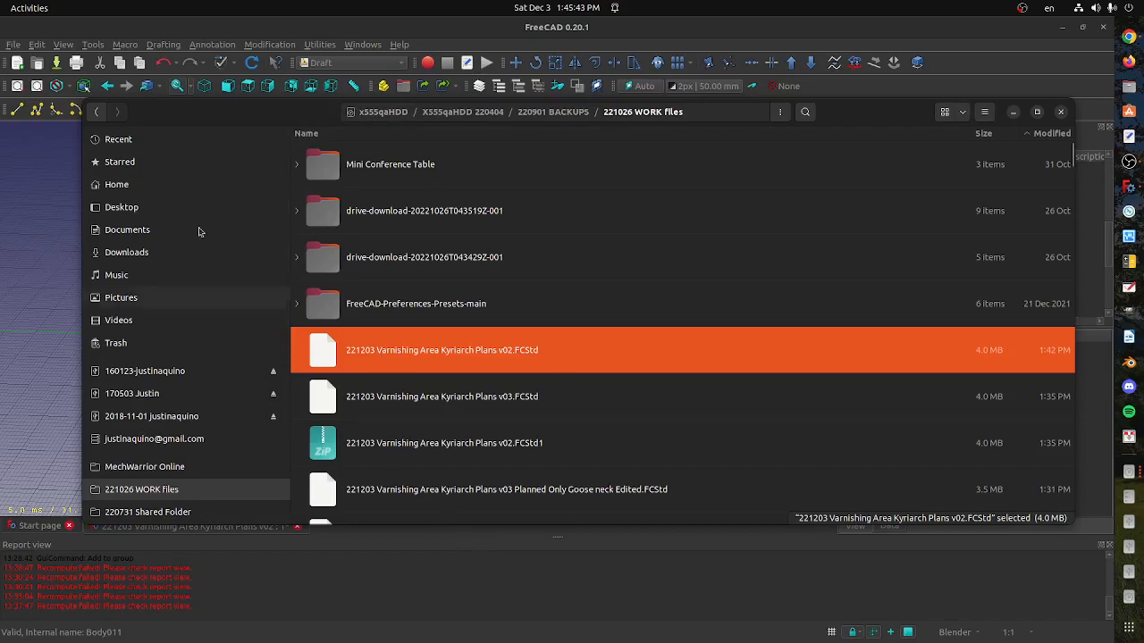
Save the document under the existing file name 221203 Varnishing Area Kyriarch Plans v03.FCStd, overwriting it, and save it once more
click(13, 45)
click(13, 44)
click(13, 45)
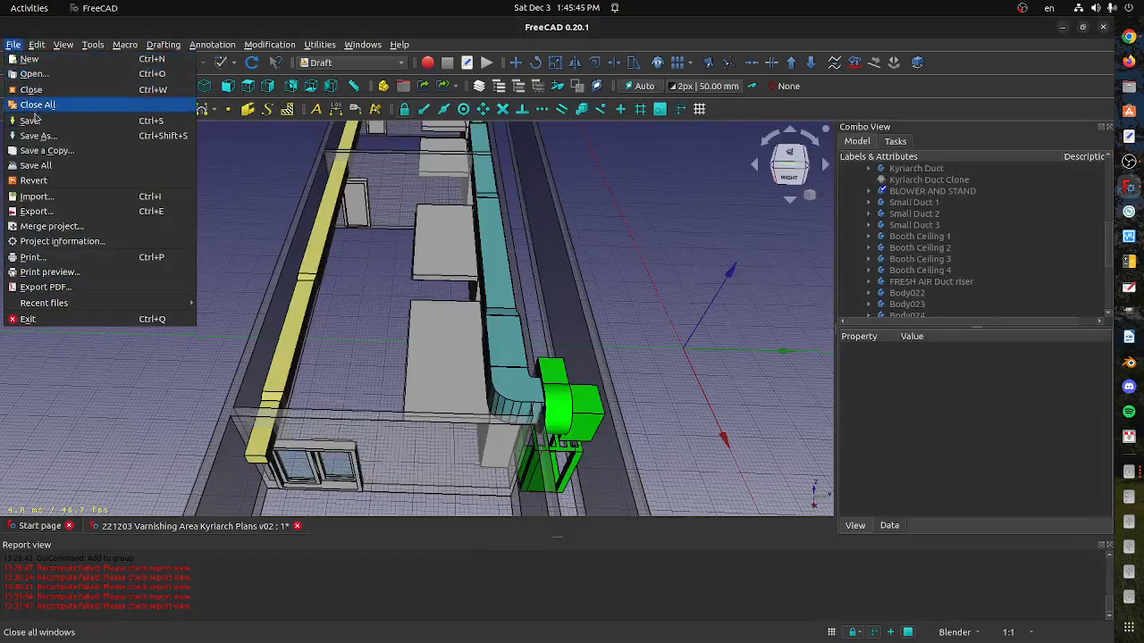
click(37, 136)
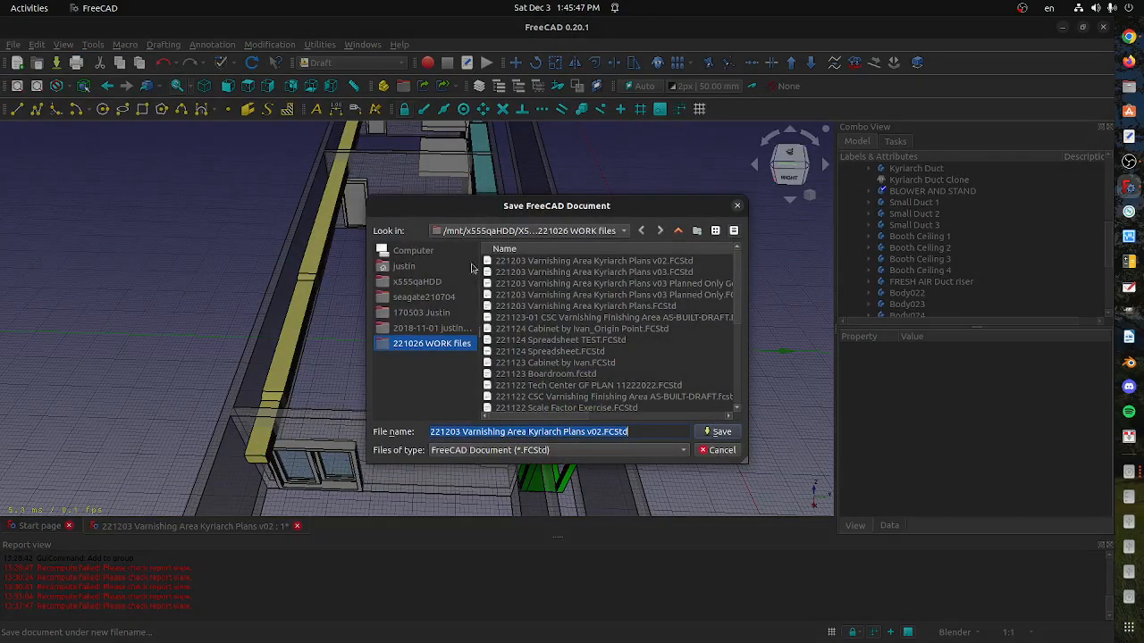
click(586, 271)
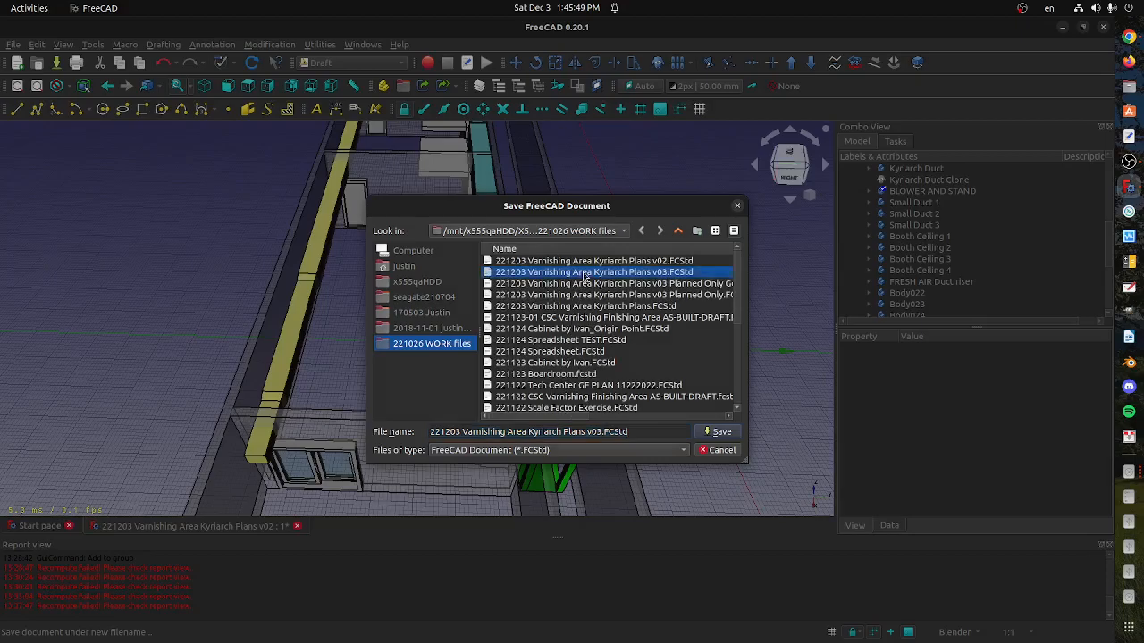
click(711, 433)
click(671, 360)
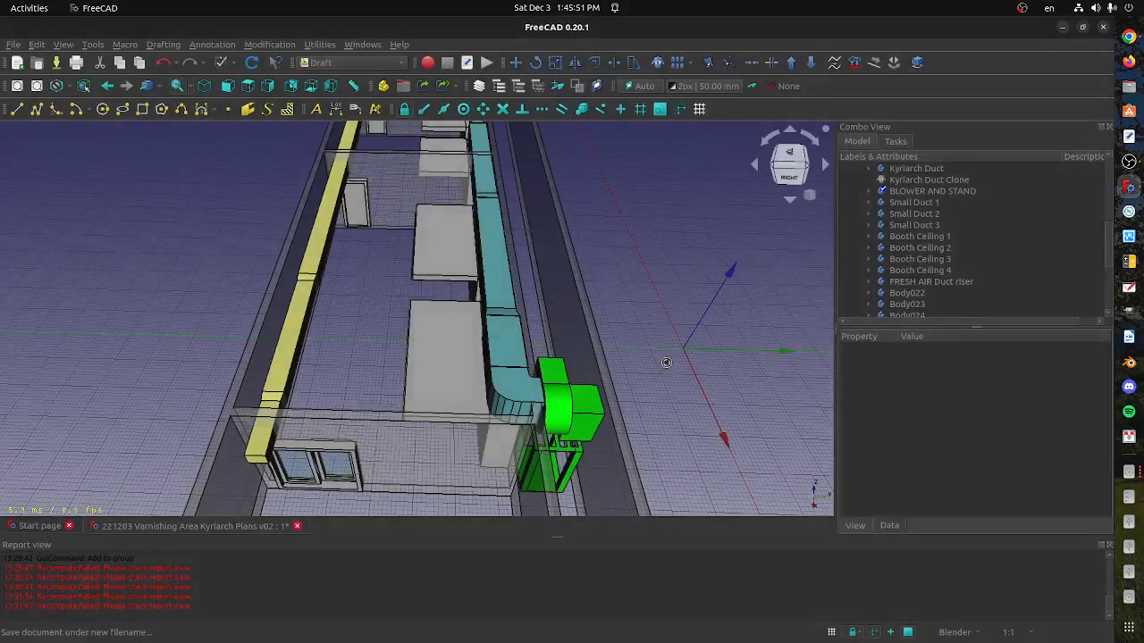
click(14, 45)
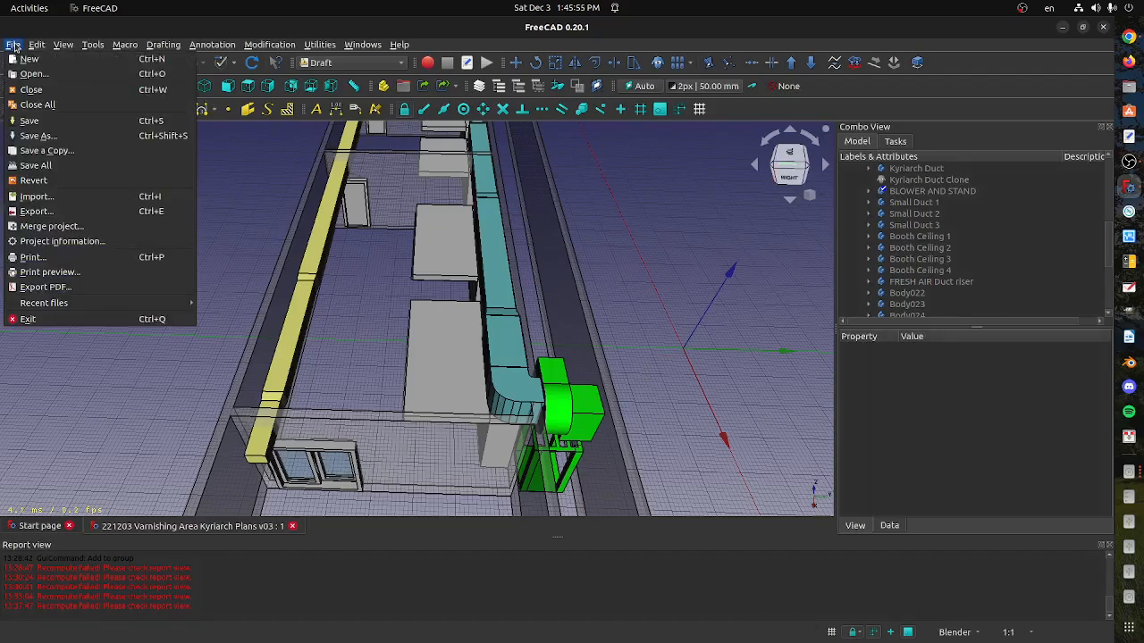
click(47, 122)
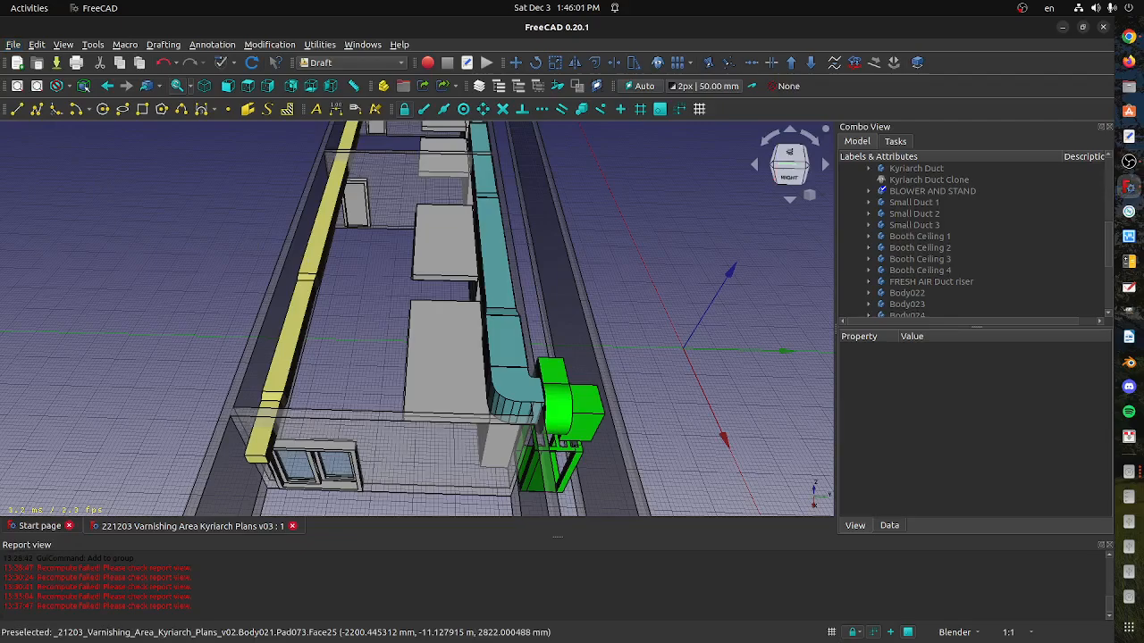
Switch to the Files app, open the 221026 WORK files folder and transfer the v03 FCStd file to the Chrome window for sharing
click(1128, 86)
click(184, 283)
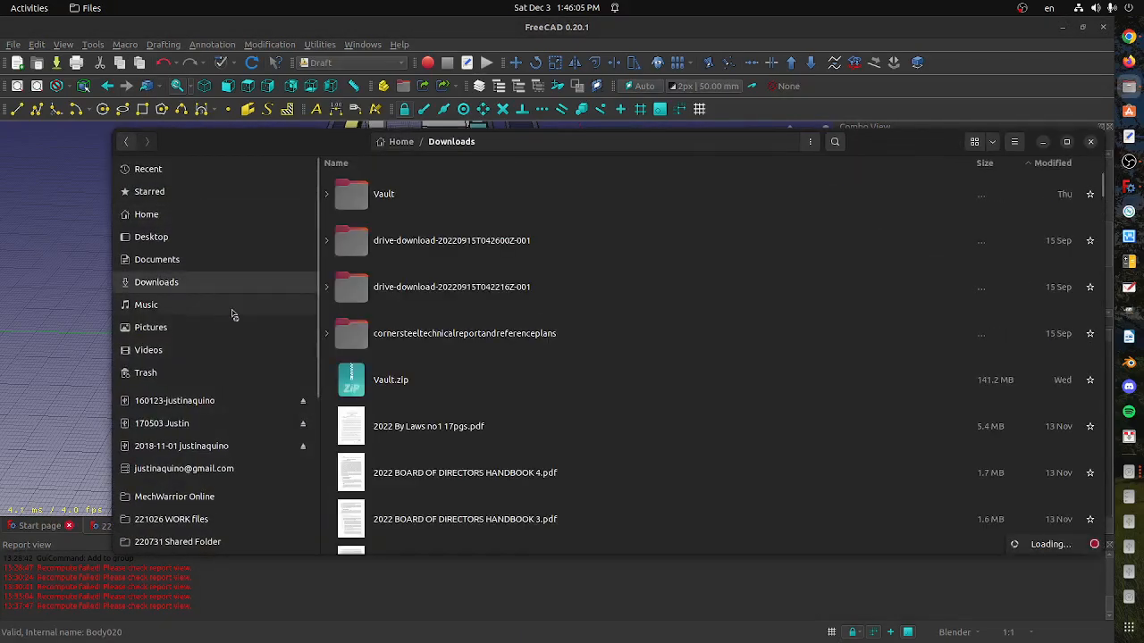
click(211, 520)
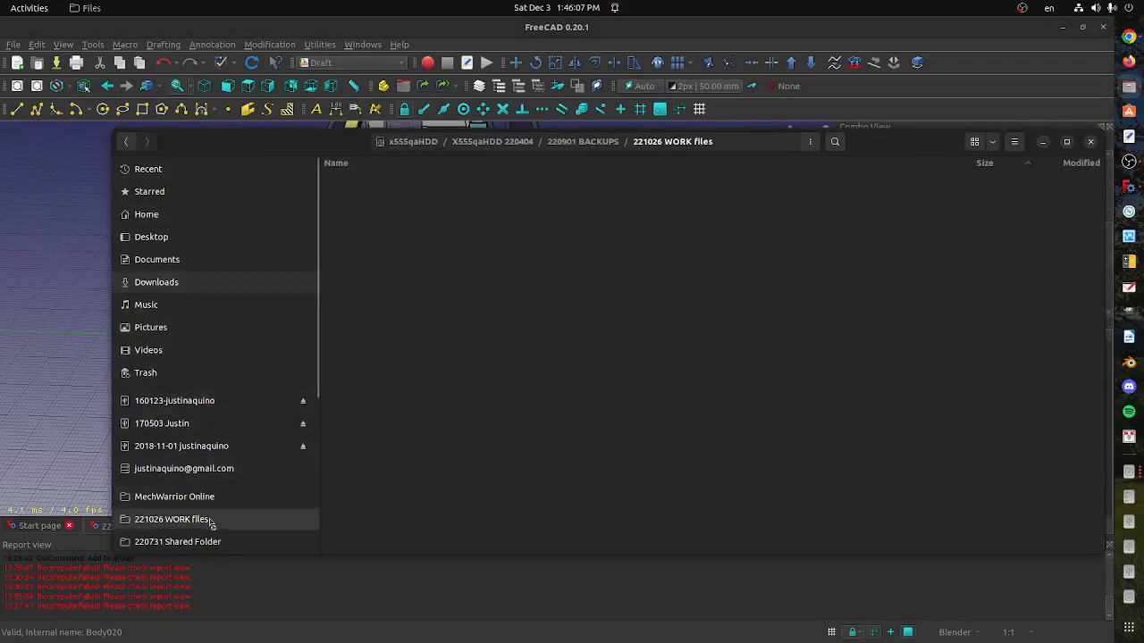
click(404, 383)
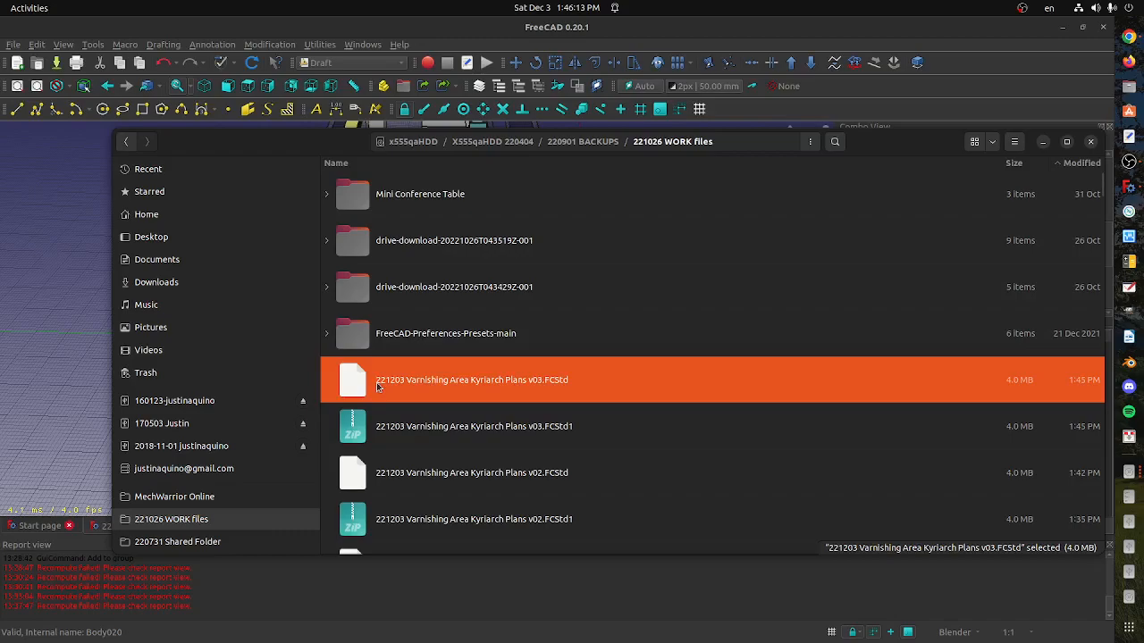
drag(377, 383, 1, 425)
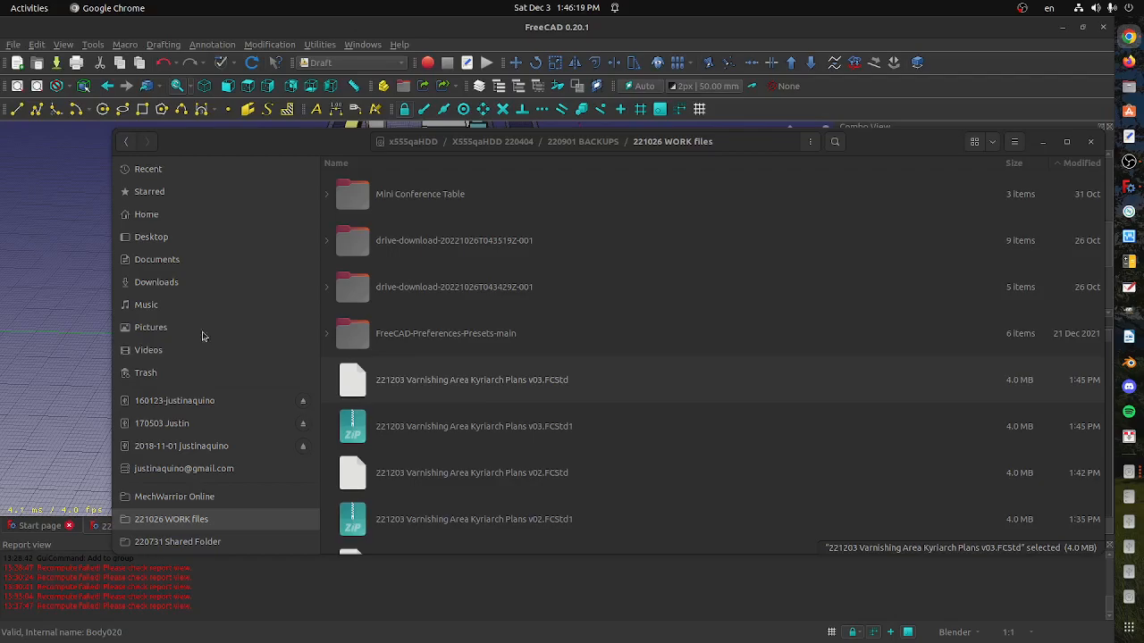
Return to FreeCAD and take a cropped screenshot of the 3D view showing both duct runs and the green blower from the blower end
click(542, 602)
mouse_move(420, 376)
middle_down()
mouse_move(391, 373)
mouse_move(422, 370)
middle_up()
middle_drag(337, 352, 293, 340)
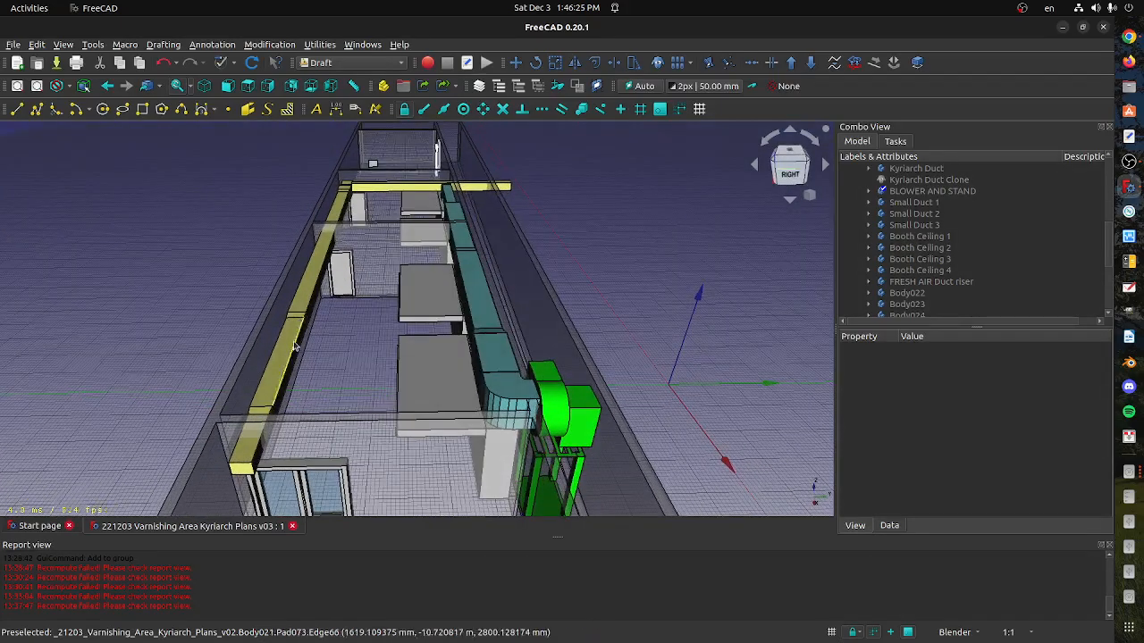
key(Print)
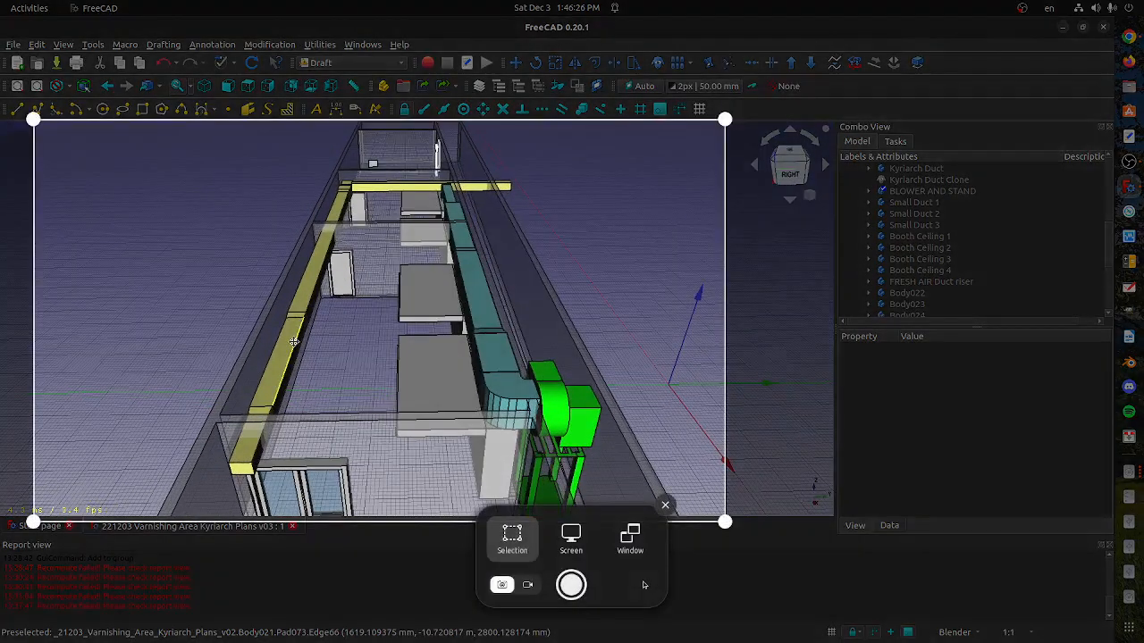
drag(33, 337, 117, 336)
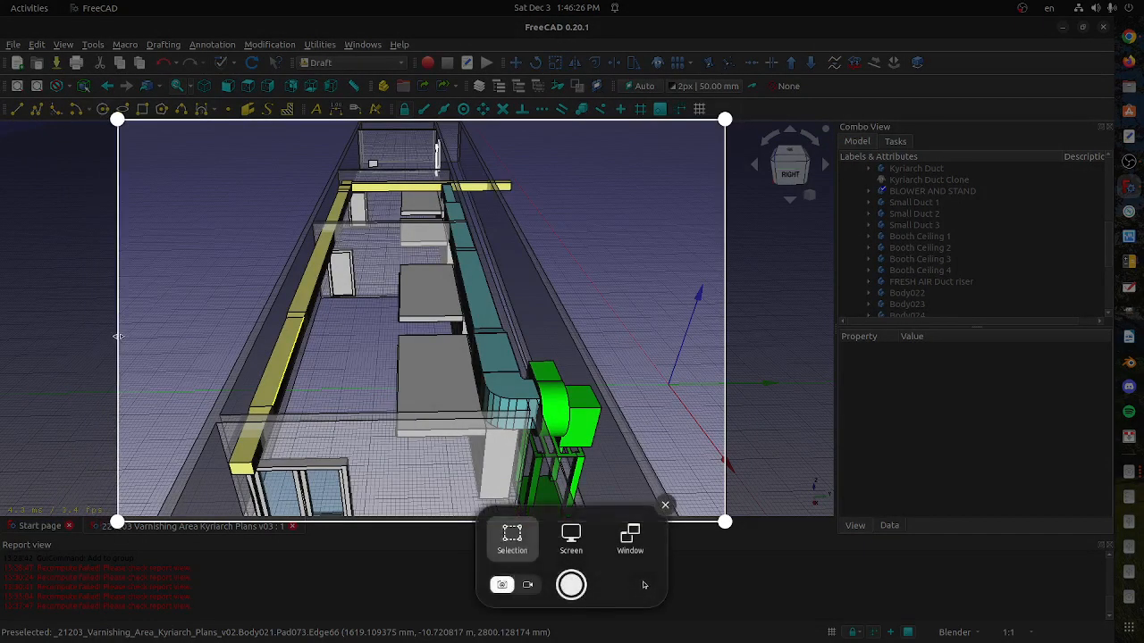
key(Return)
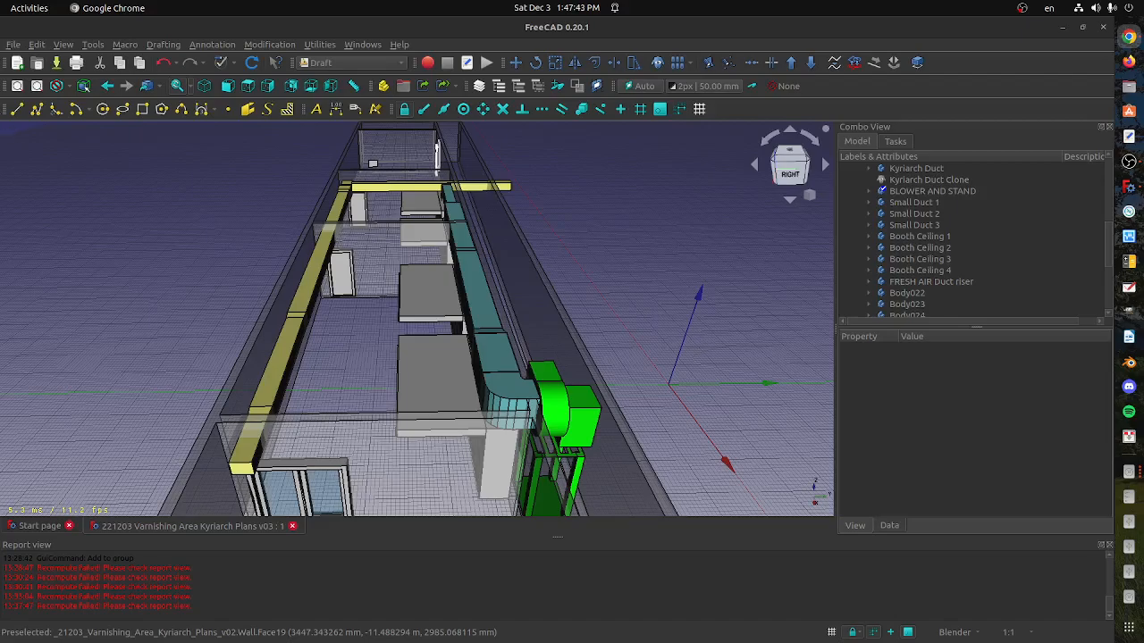
Examine the yellow and blue duct runs, booths and blower from the front, from above and close up
middle_drag(249, 359, 722, 482)
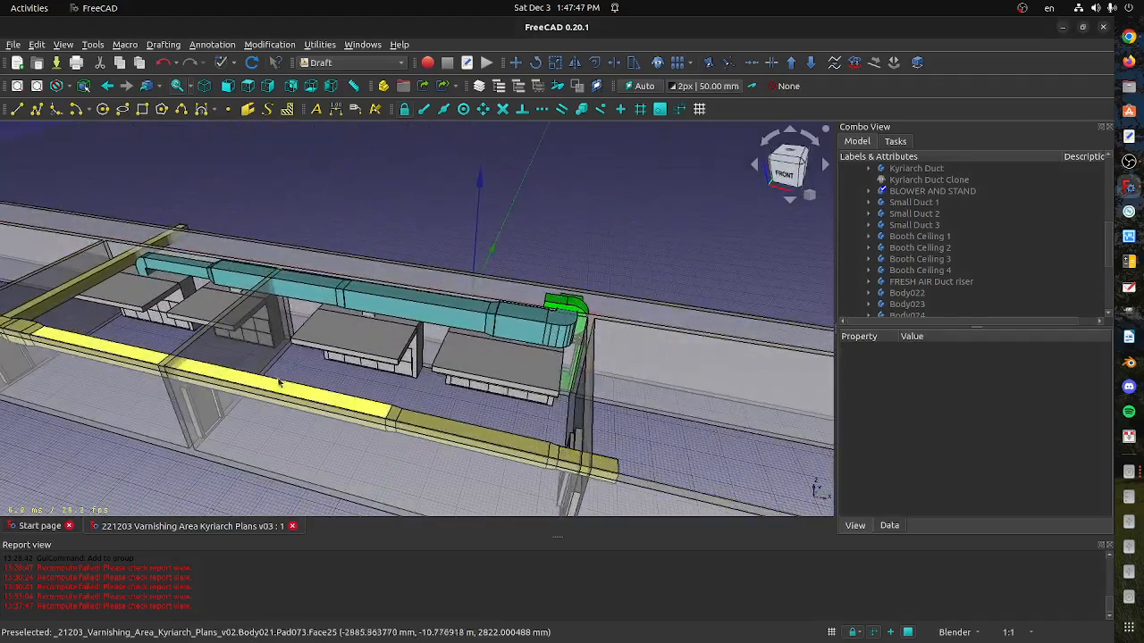
shift+middle_drag(283, 363, 459, 427)
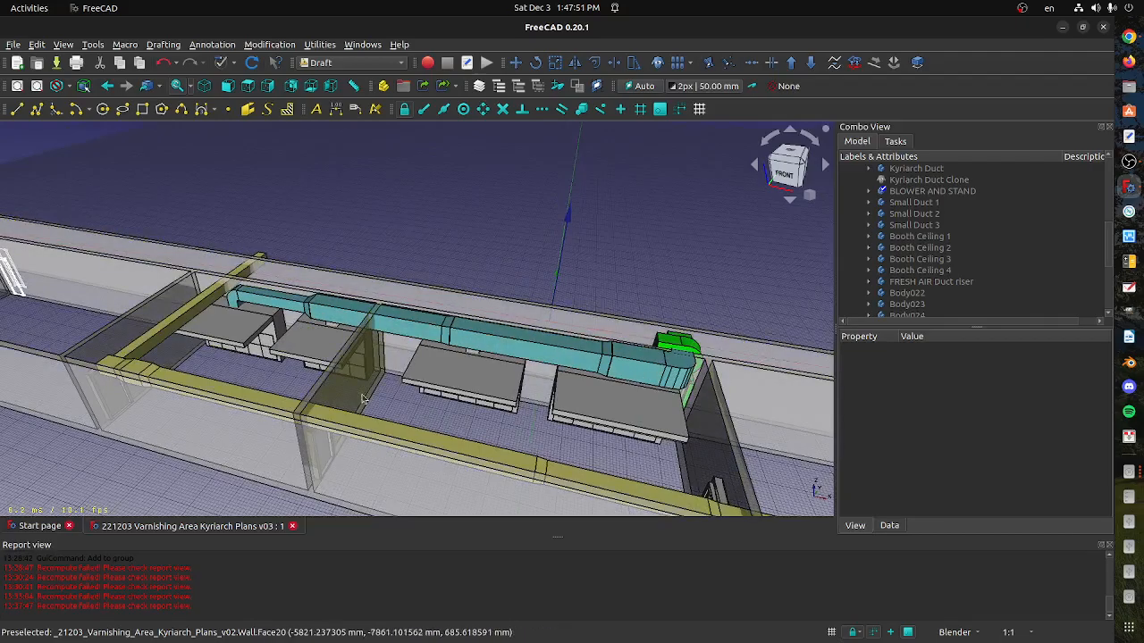
middle_drag(456, 360, 463, 278)
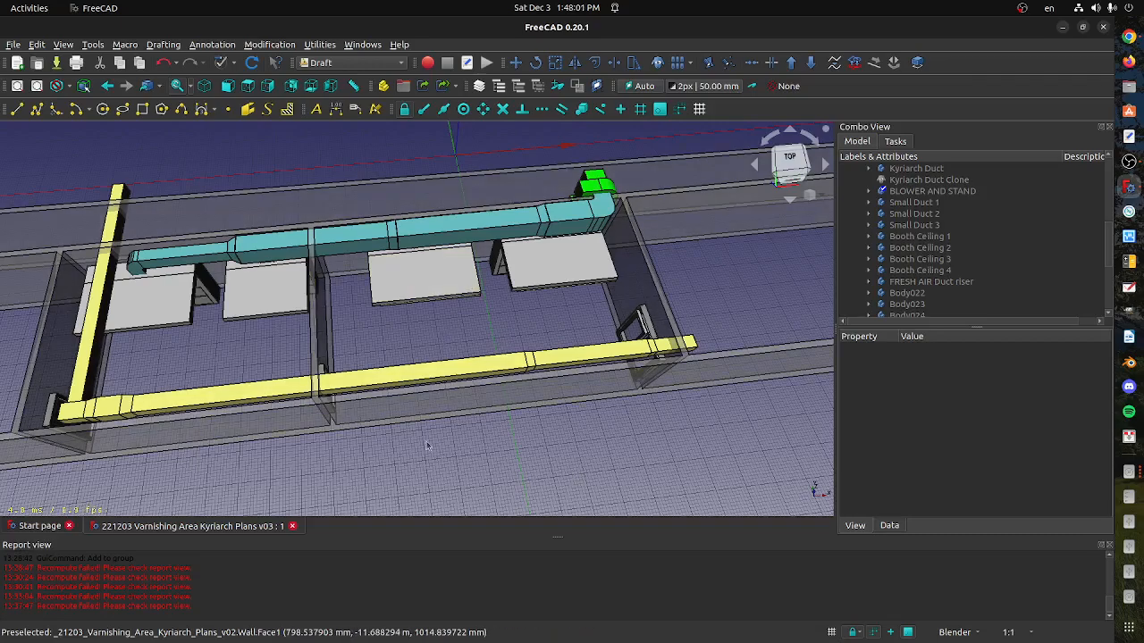
middle_drag(433, 450, 435, 414)
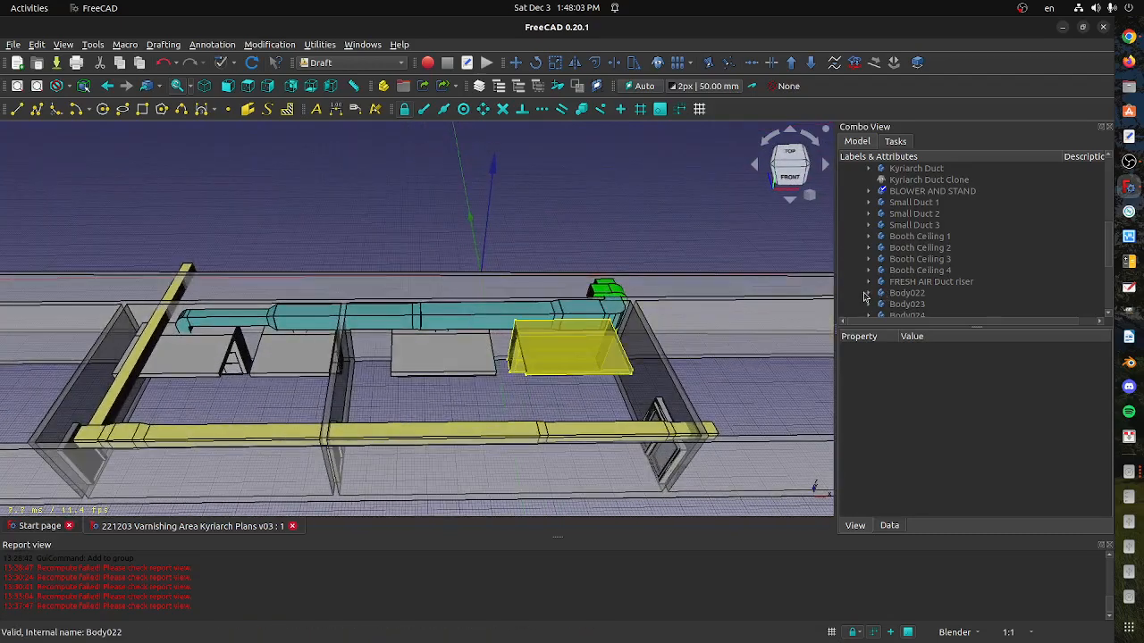
middle_drag(514, 386, 515, 352)
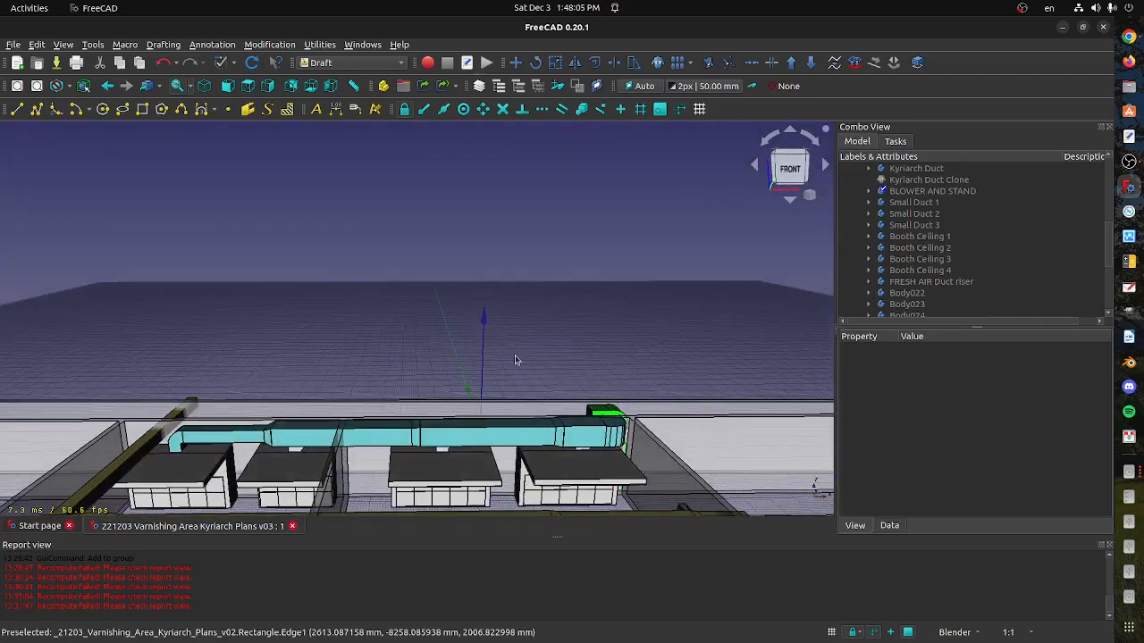
scroll(376, 325, up, 6)
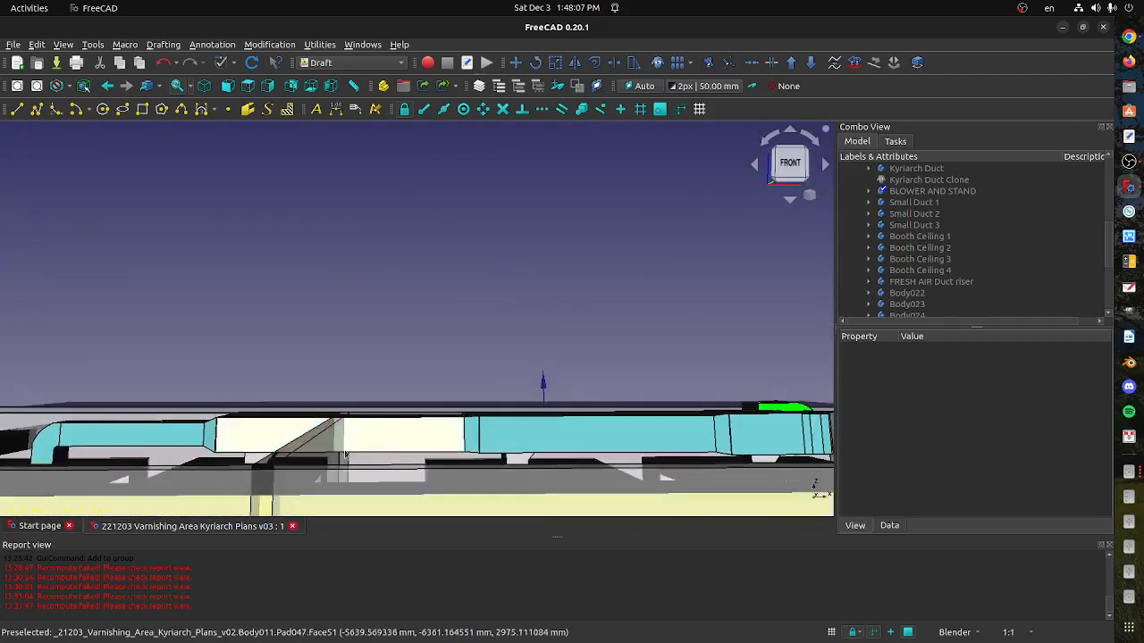
middle_drag(376, 325, 398, 393)
scroll(408, 405, down, 5)
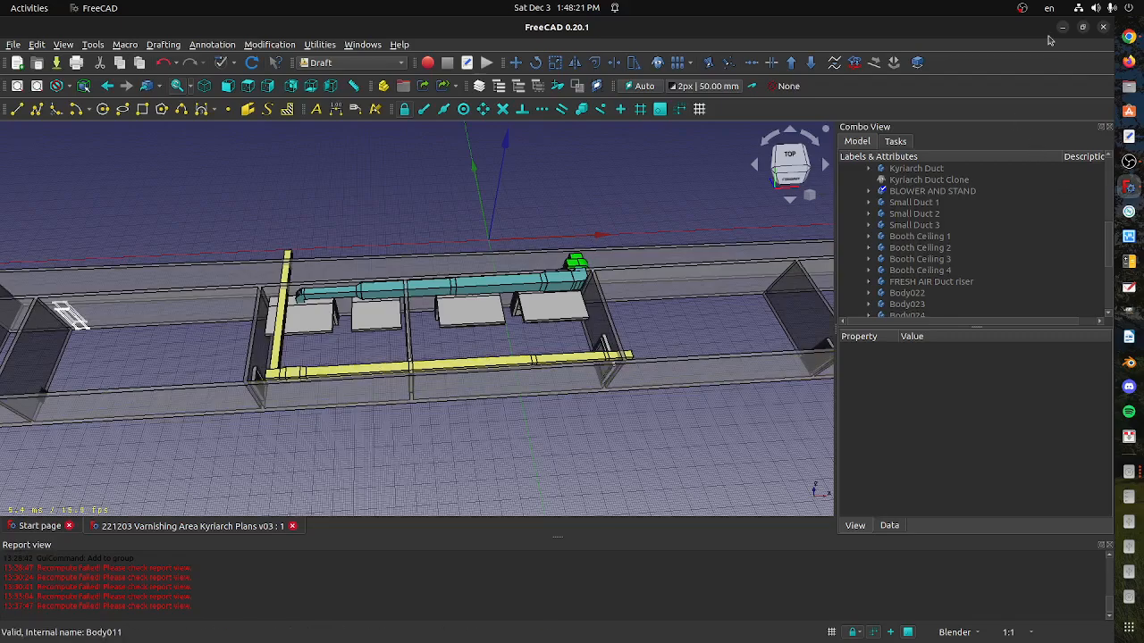
click(1130, 161)
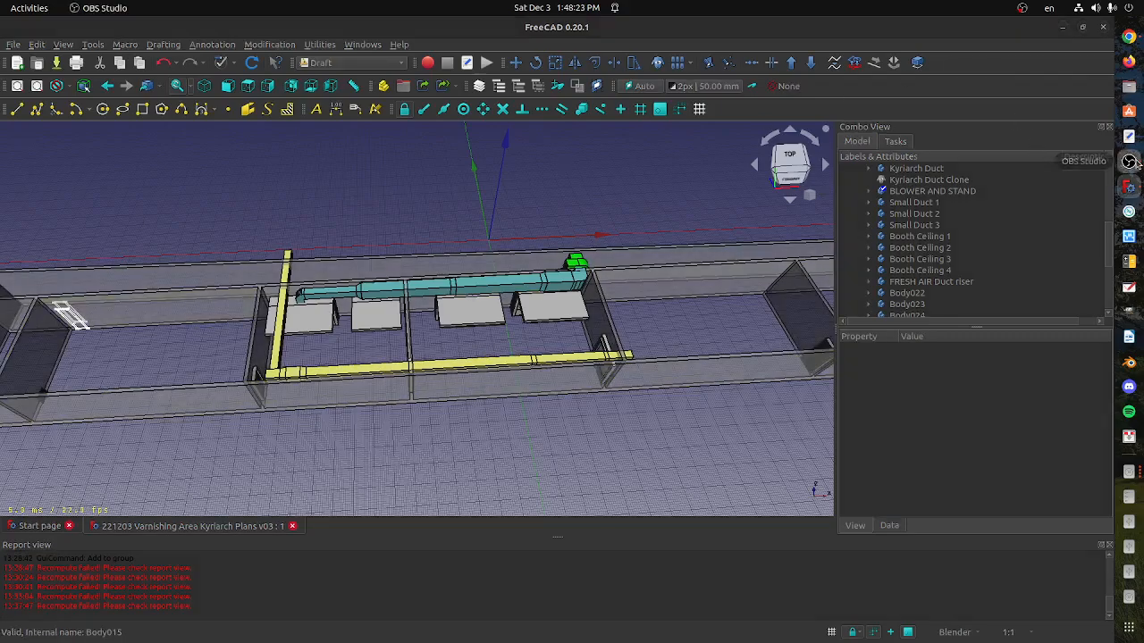